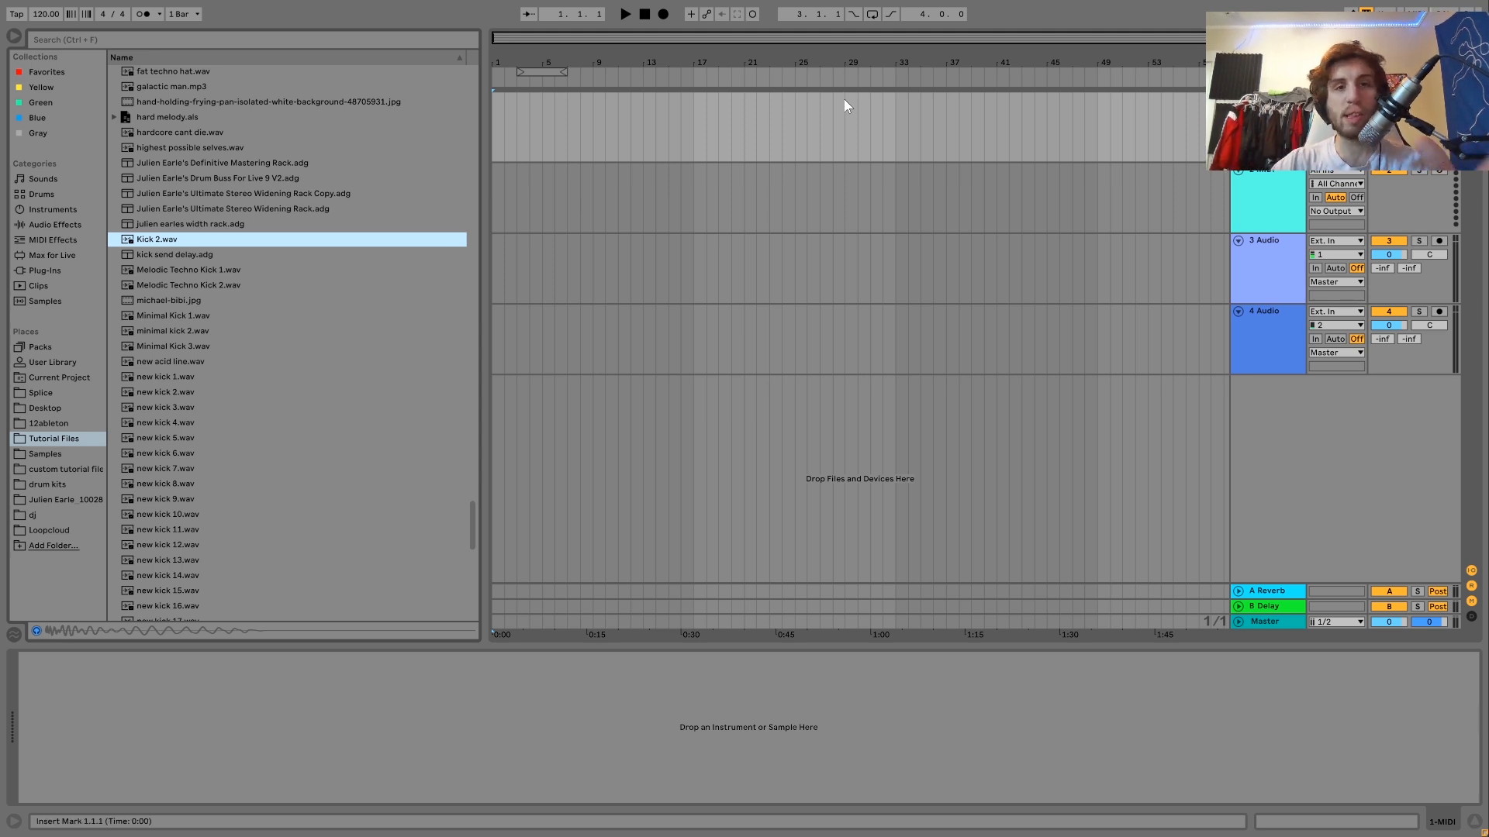
# Set the project tempo to 128 BPM
pyautogui.click(51, 14)
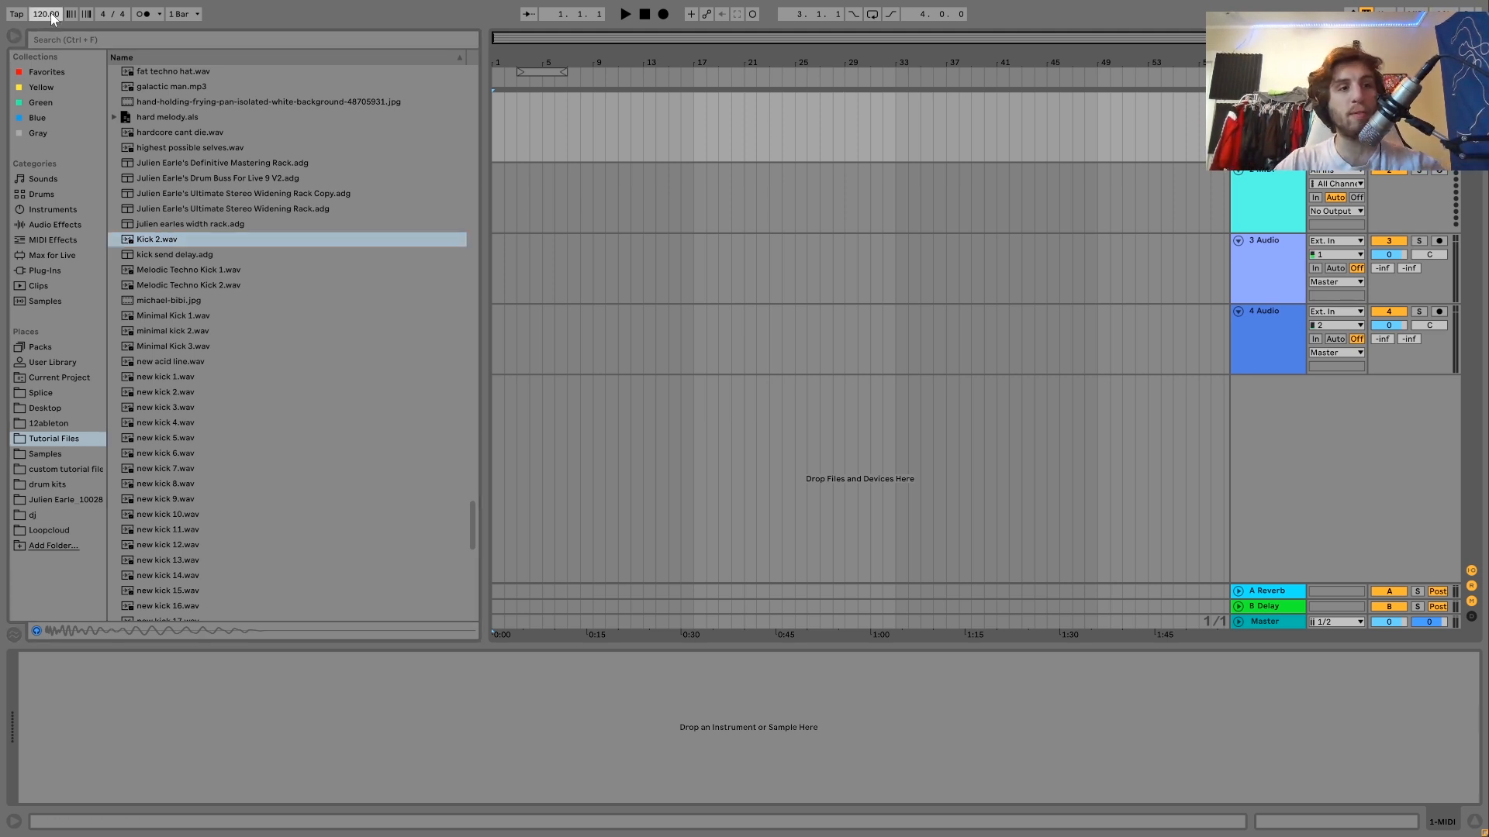
pyautogui.write('128')
pyautogui.press('Return')
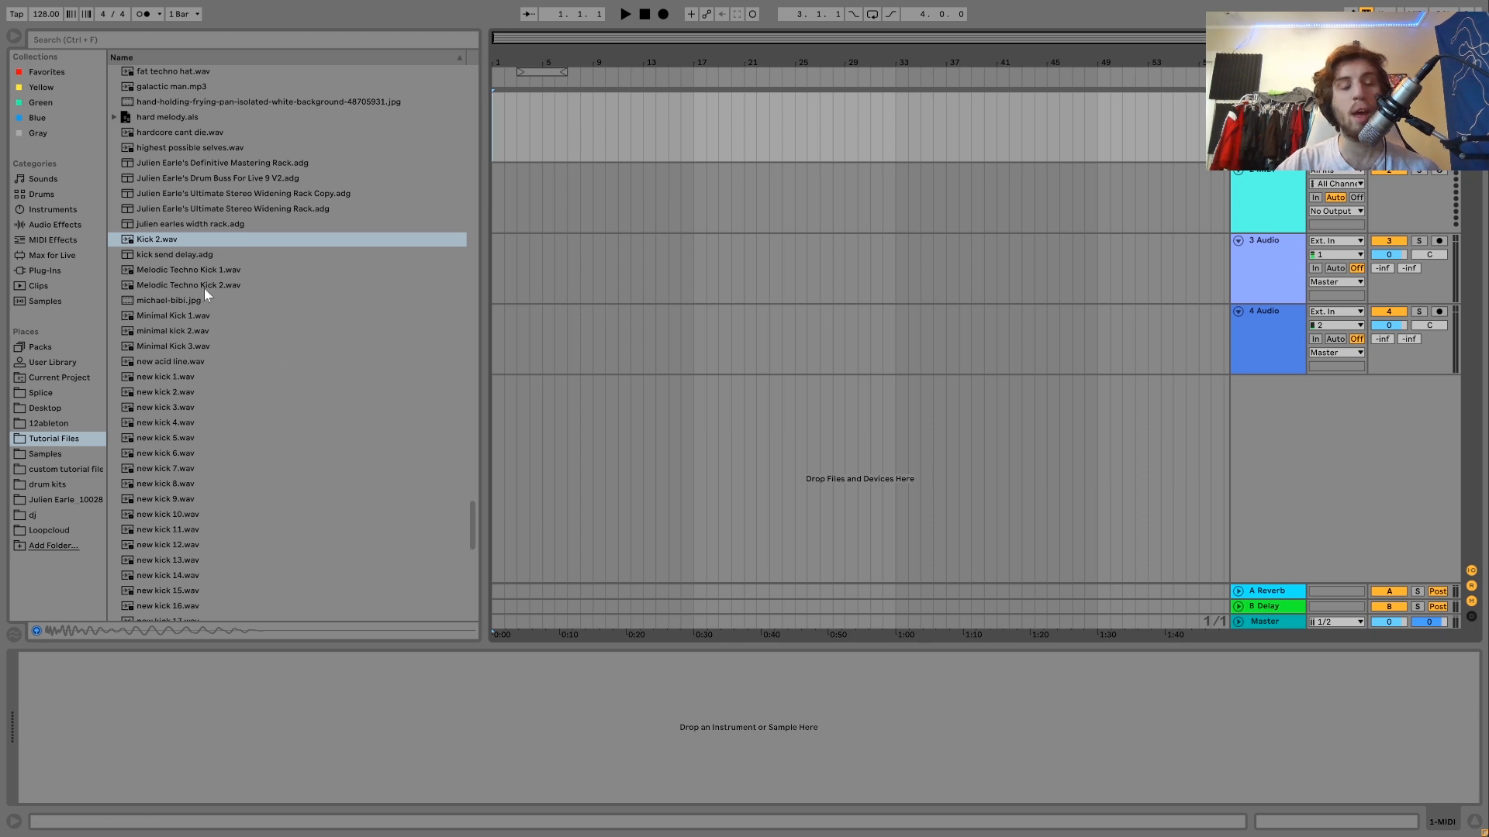
# Audition the new kick samples in the Tutorial Files folder and load new kick 1.wav onto the first MIDI track
pyautogui.scroll(-3, 280, 381)
pyautogui.scroll(-2, 277, 374)
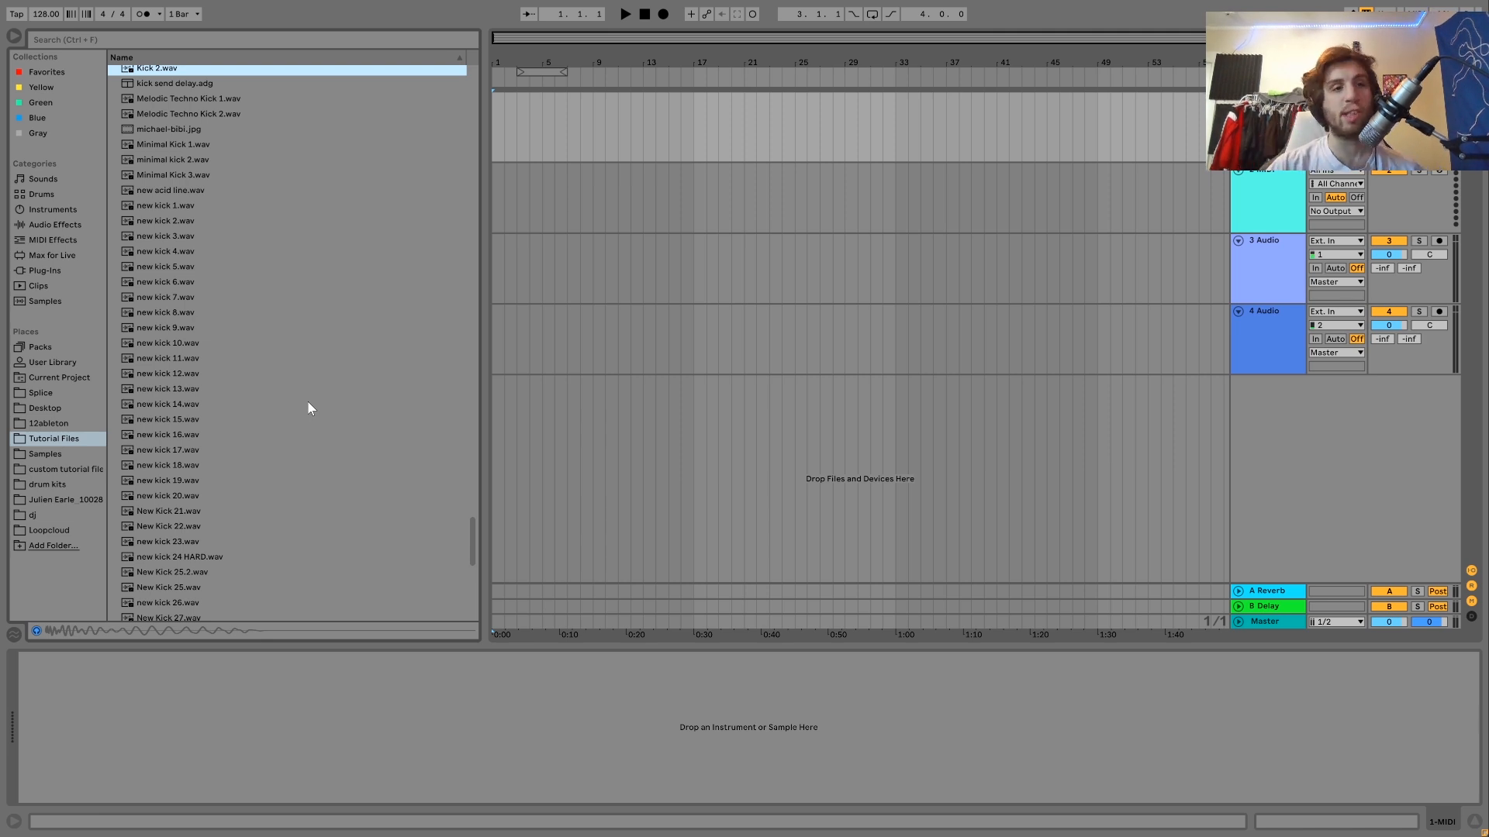
pyautogui.scroll(-1, 308, 403)
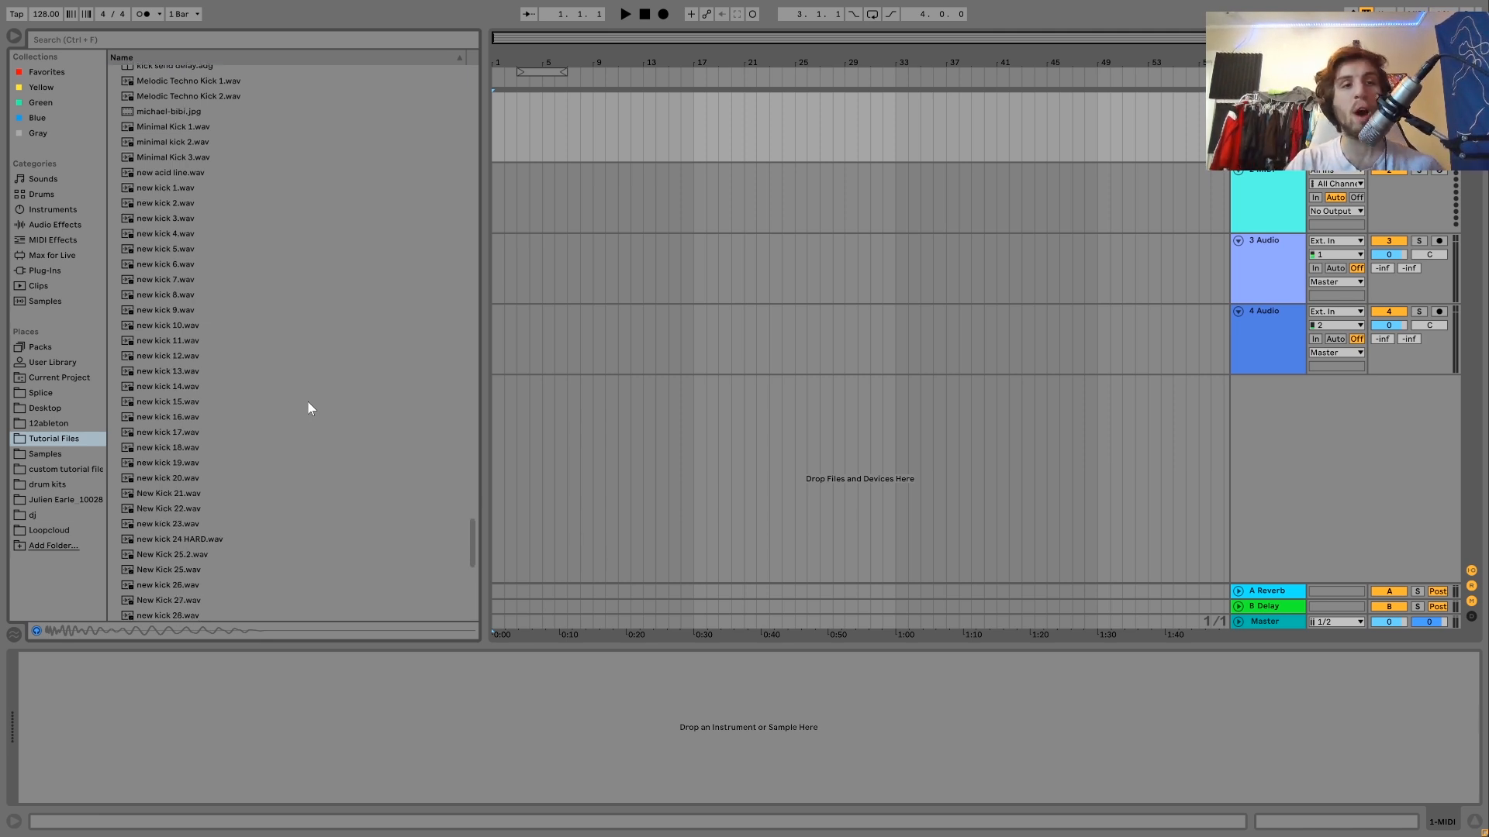
pyautogui.scroll(-3, 307, 402)
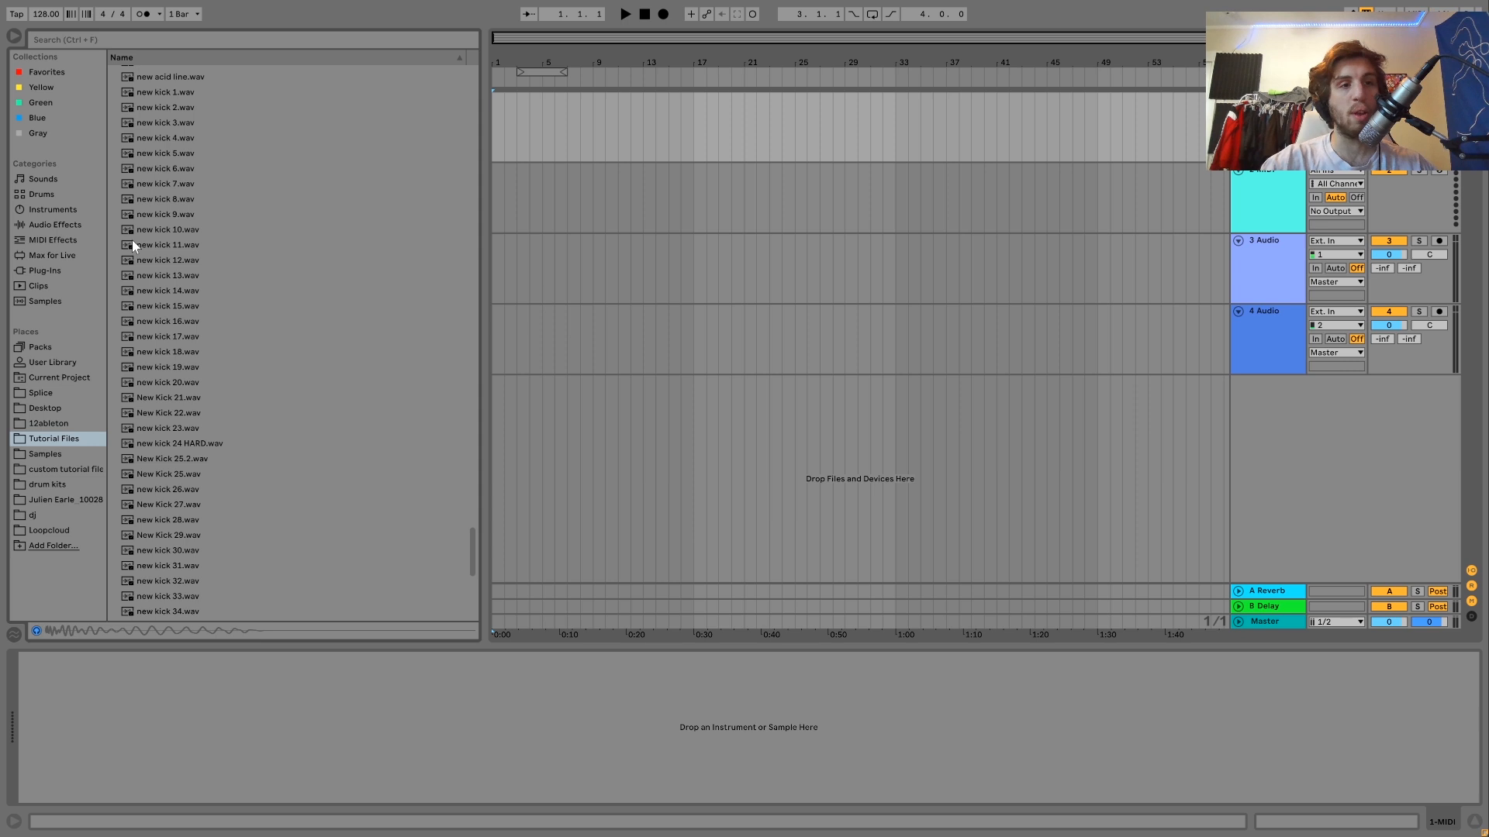
pyautogui.click(165, 96)
pyautogui.press('Down')
pyautogui.press('Down')
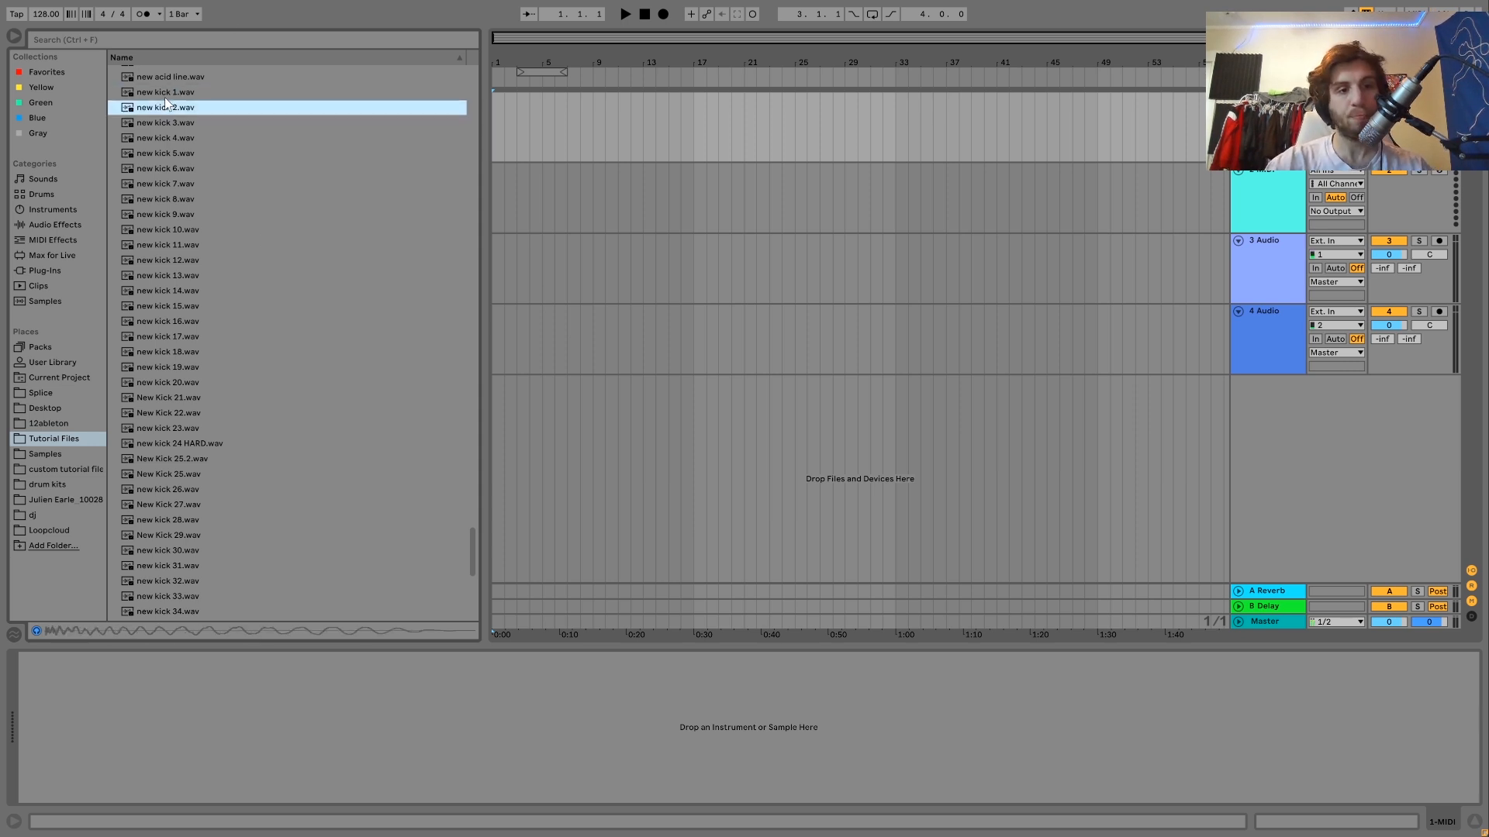
pyautogui.press('Down')
pyautogui.press('Down')
pyautogui.press('Down')
pyautogui.press('Down')
pyautogui.press('Down')
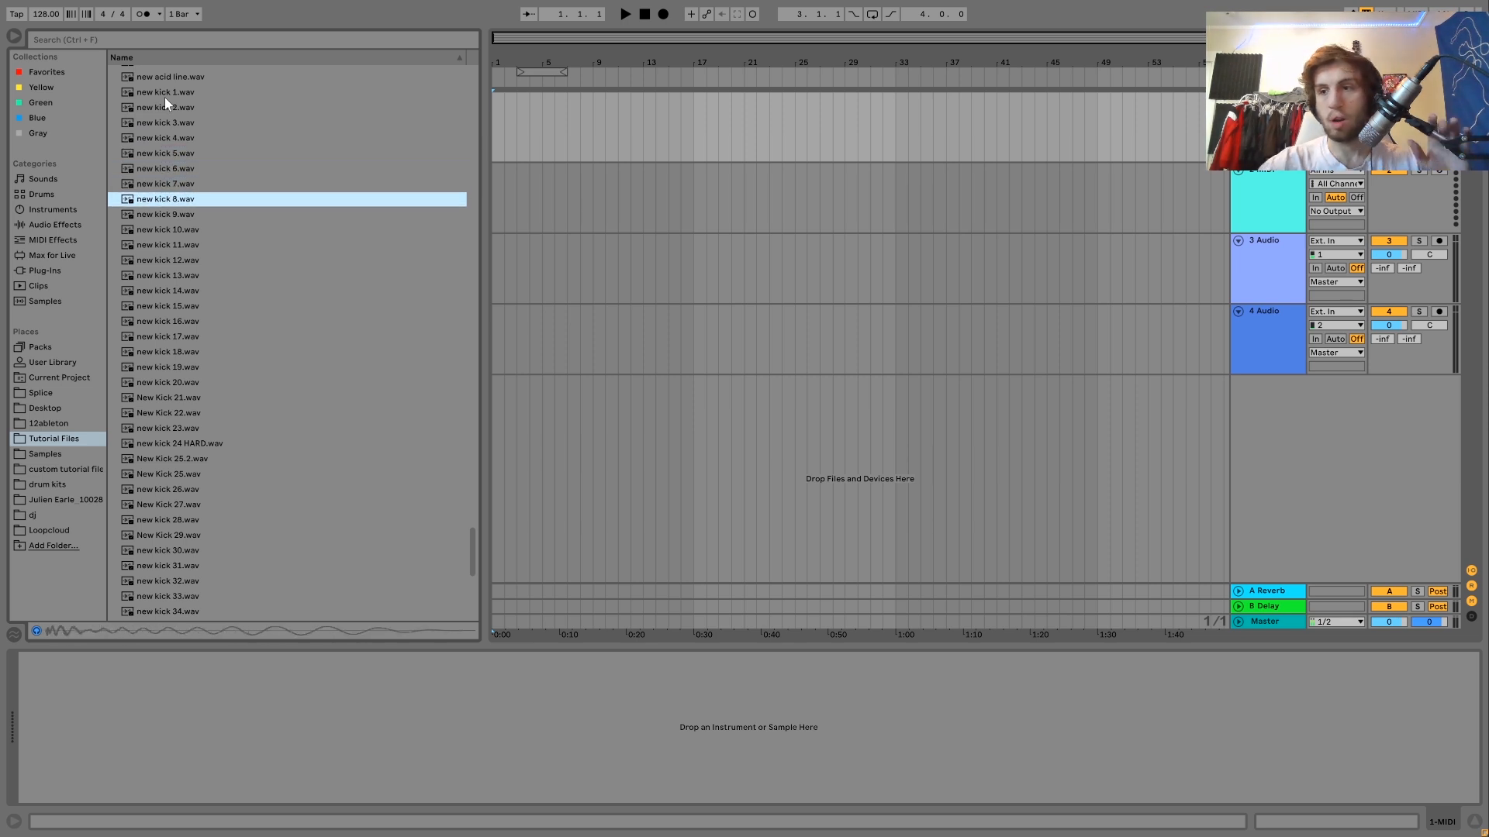
pyautogui.press('Down')
pyautogui.press('Up')
pyautogui.press('Up')
pyautogui.press('Up')
pyautogui.press('Up')
pyautogui.press('Up')
pyautogui.press('Up')
pyautogui.press('Up')
pyautogui.press('Up')
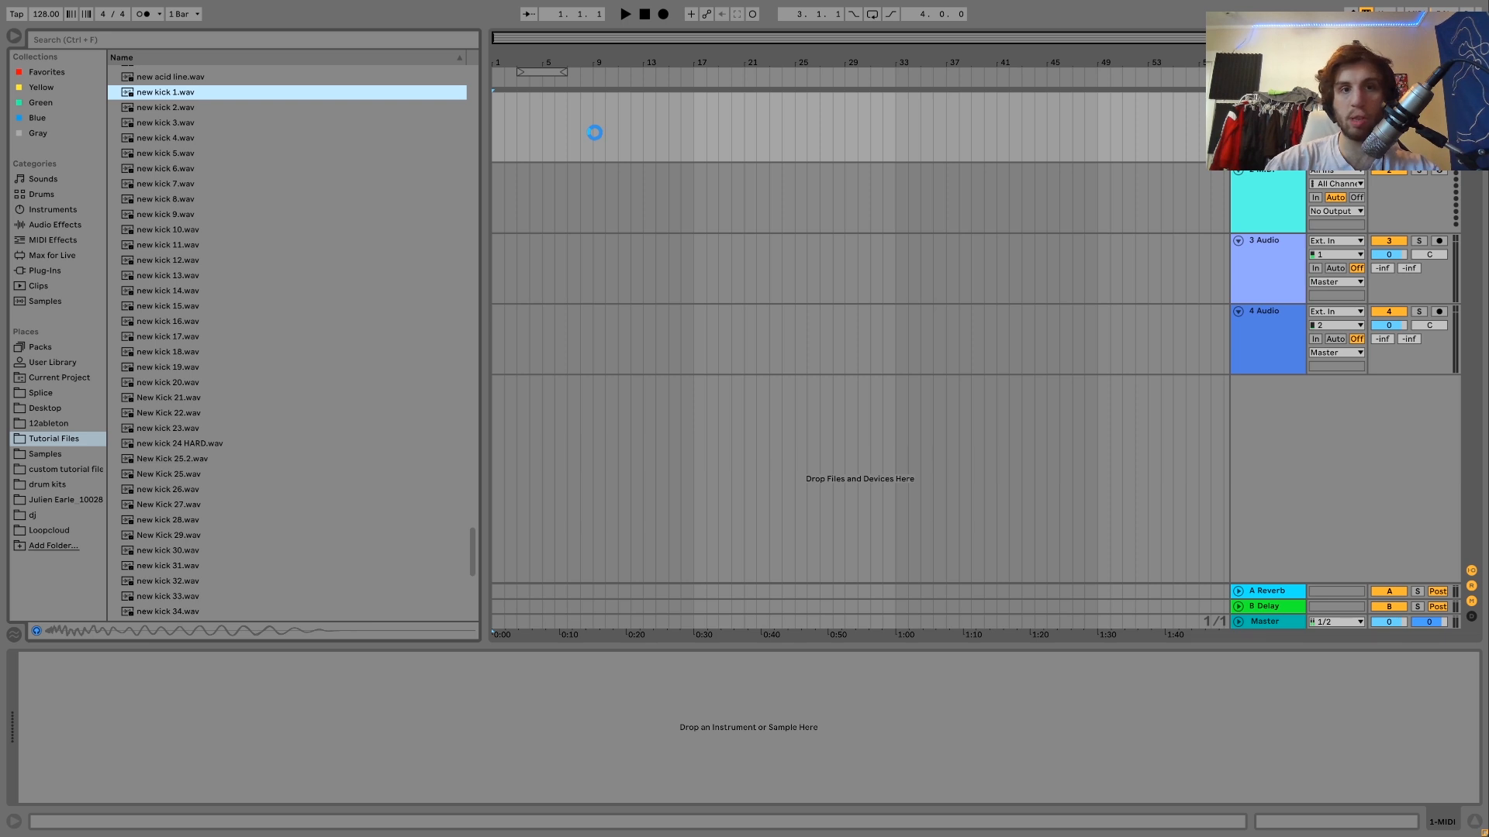
# Loop the first eight bars of the arrangement and create an empty MIDI clip over them on the new kick 1 track
pyautogui.moveTo(593, 128); pyautogui.dragTo(482, 116)
pyautogui.hotkey('ctrl', 'l')
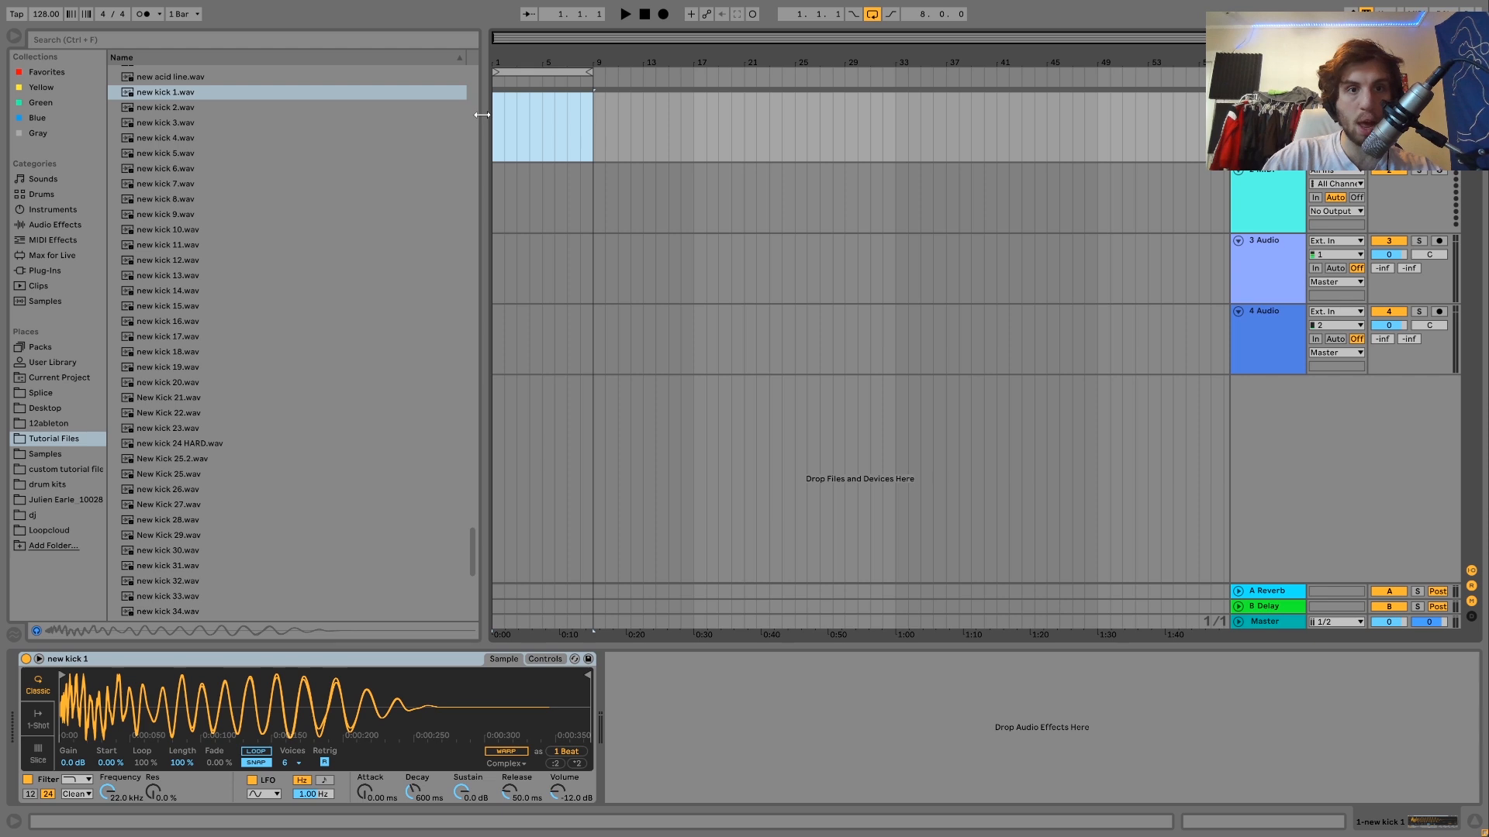
pyautogui.hotkey('ctrl', 'shift', 'm')
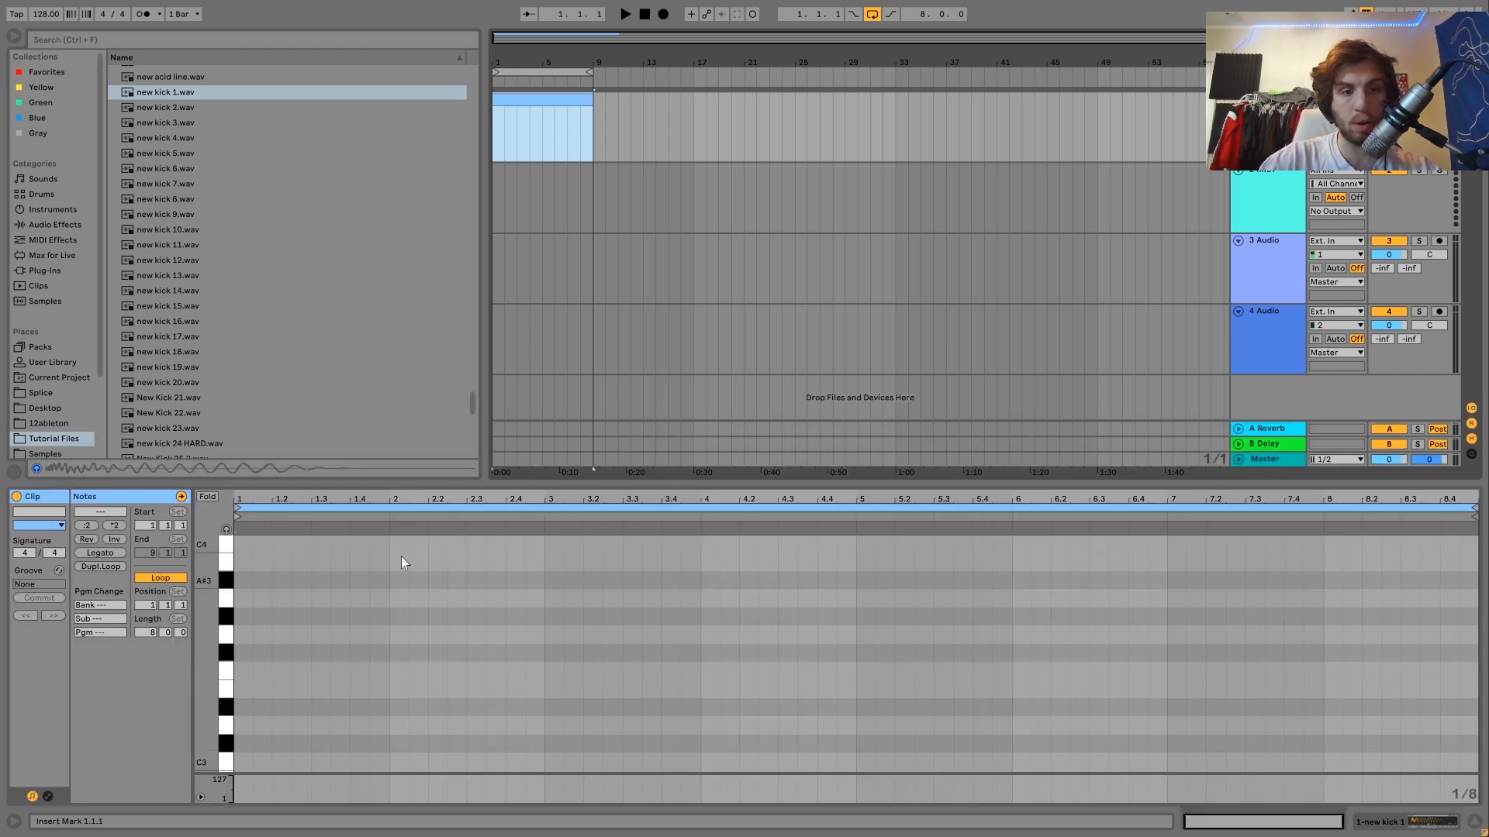
# Fill the eight-bar clip with quarter-note C3 kicks on every beat and play it back
pyautogui.doubleClick(242, 763)
pyautogui.hotkey('shift', 'Right')
pyautogui.hotkey('ctrl', 'd')
pyautogui.hotkey('ctrl', 'd')
pyautogui.hotkey('ctrl', 'd')
pyautogui.hotkey('ctrl', 'a')
pyautogui.hotkey('ctrl', 'd')
pyautogui.hotkey('ctrl', 'd')
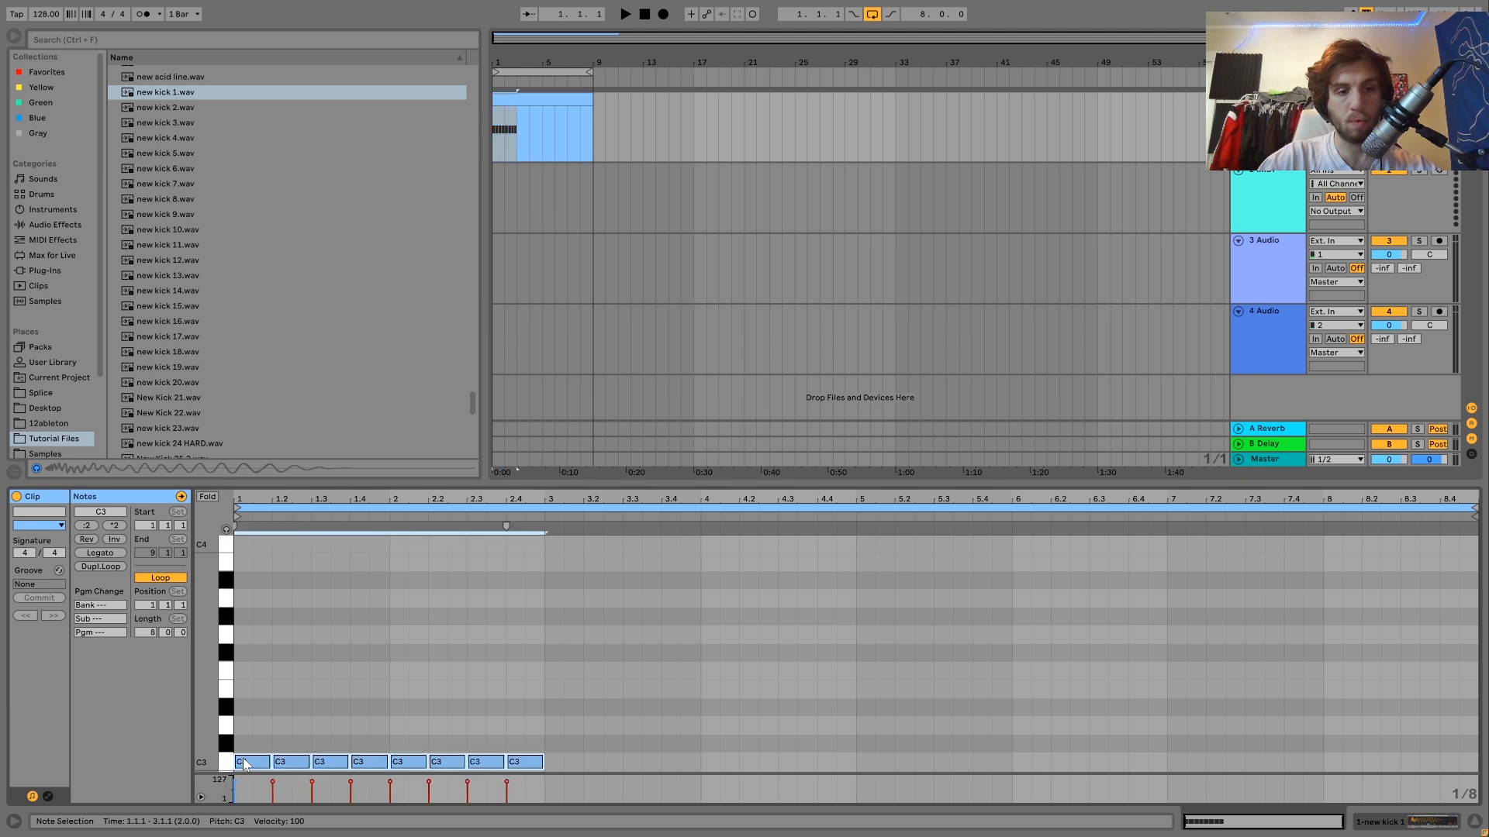
pyautogui.hotkey('ctrl', 'd')
pyautogui.press('space')
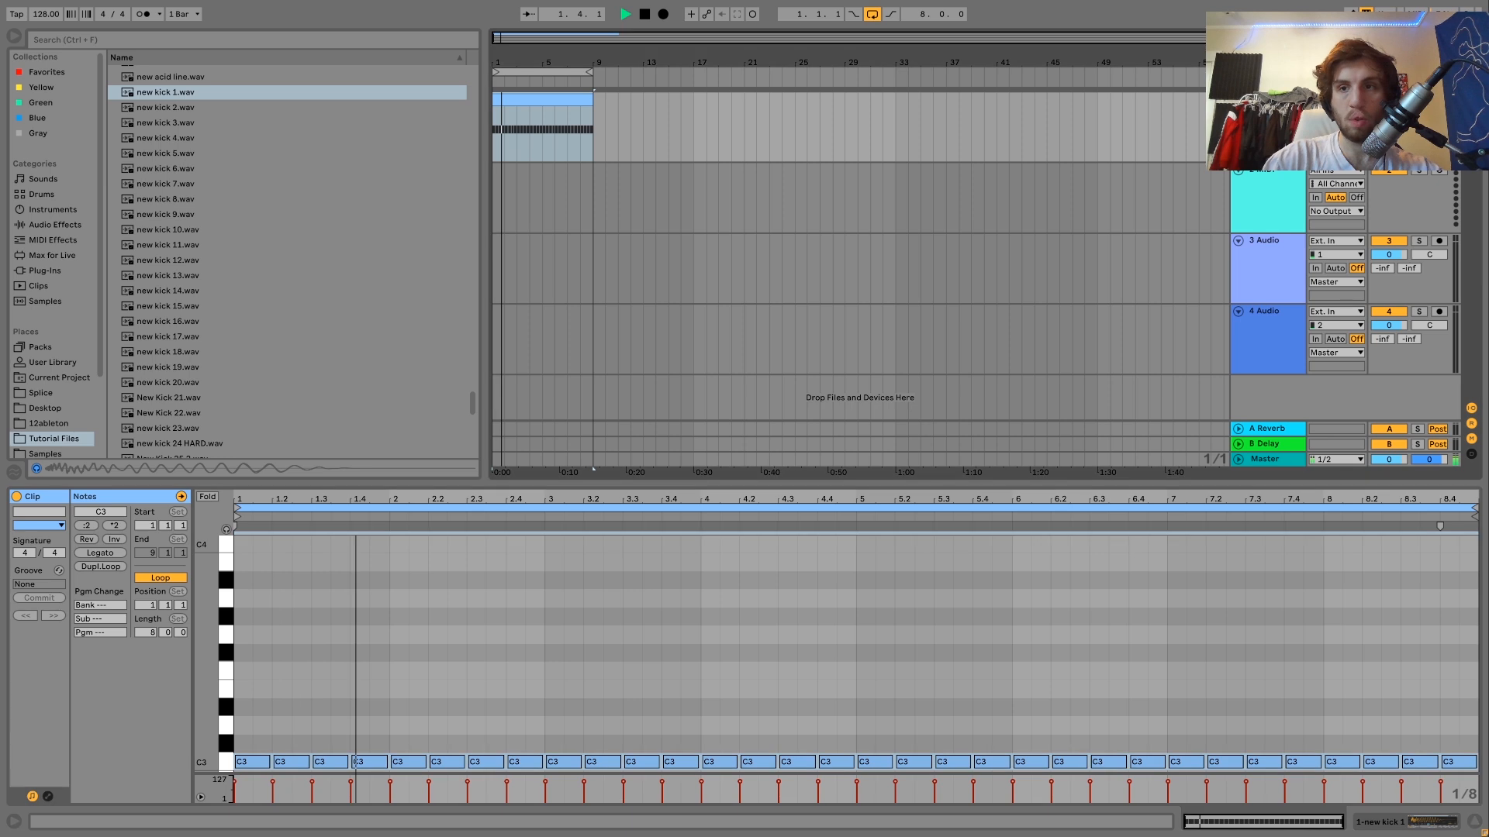
pyautogui.hotkey('shift', 'Tab')
pyautogui.press('space')
# Try a Saturator after the kick sampler, play it back, and delete it
pyautogui.click(36, 226)
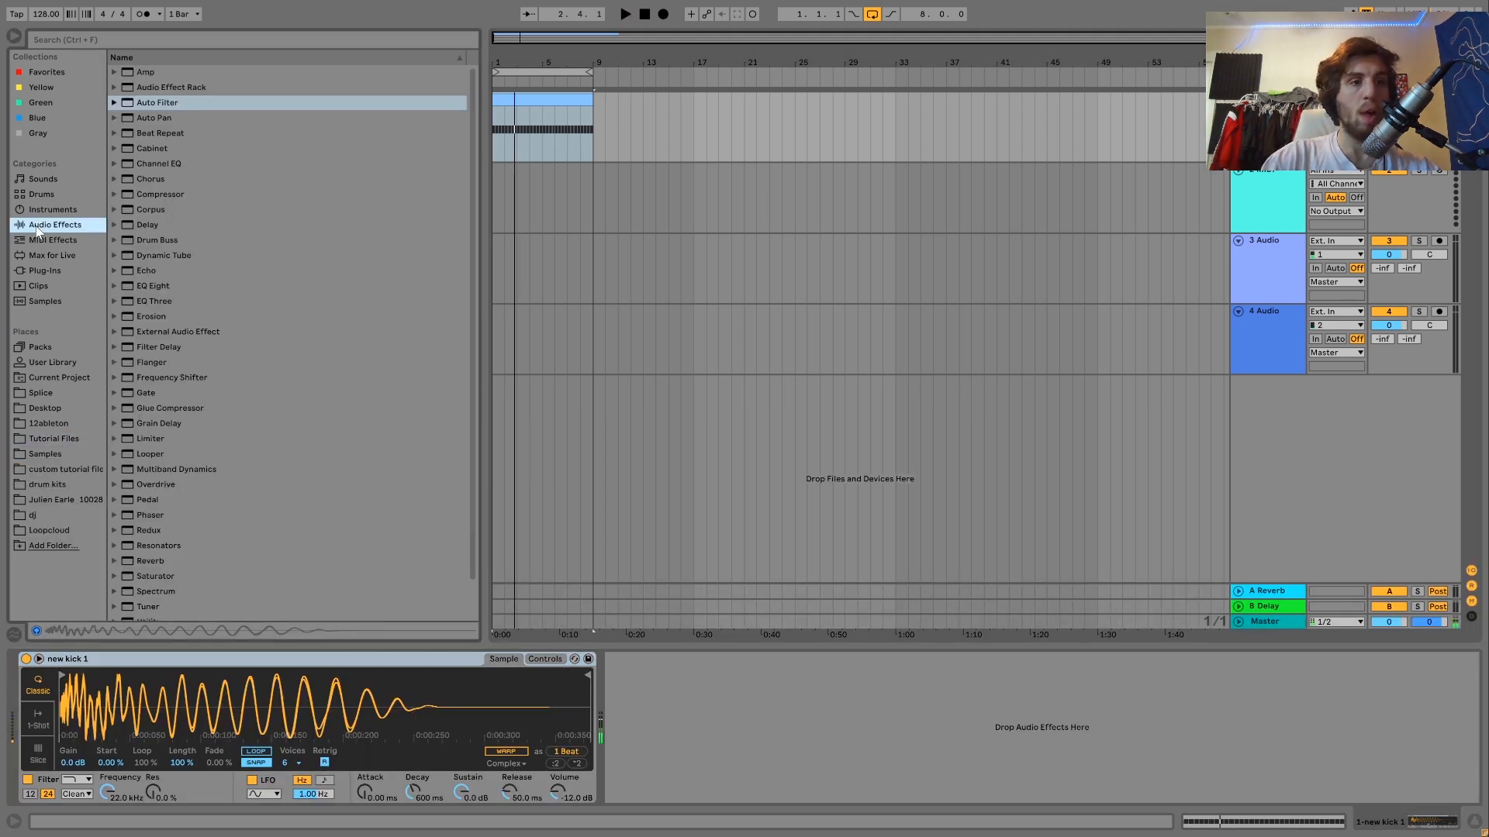
pyautogui.moveTo(155, 576); pyautogui.dragTo(621, 675)
pyautogui.press('space')
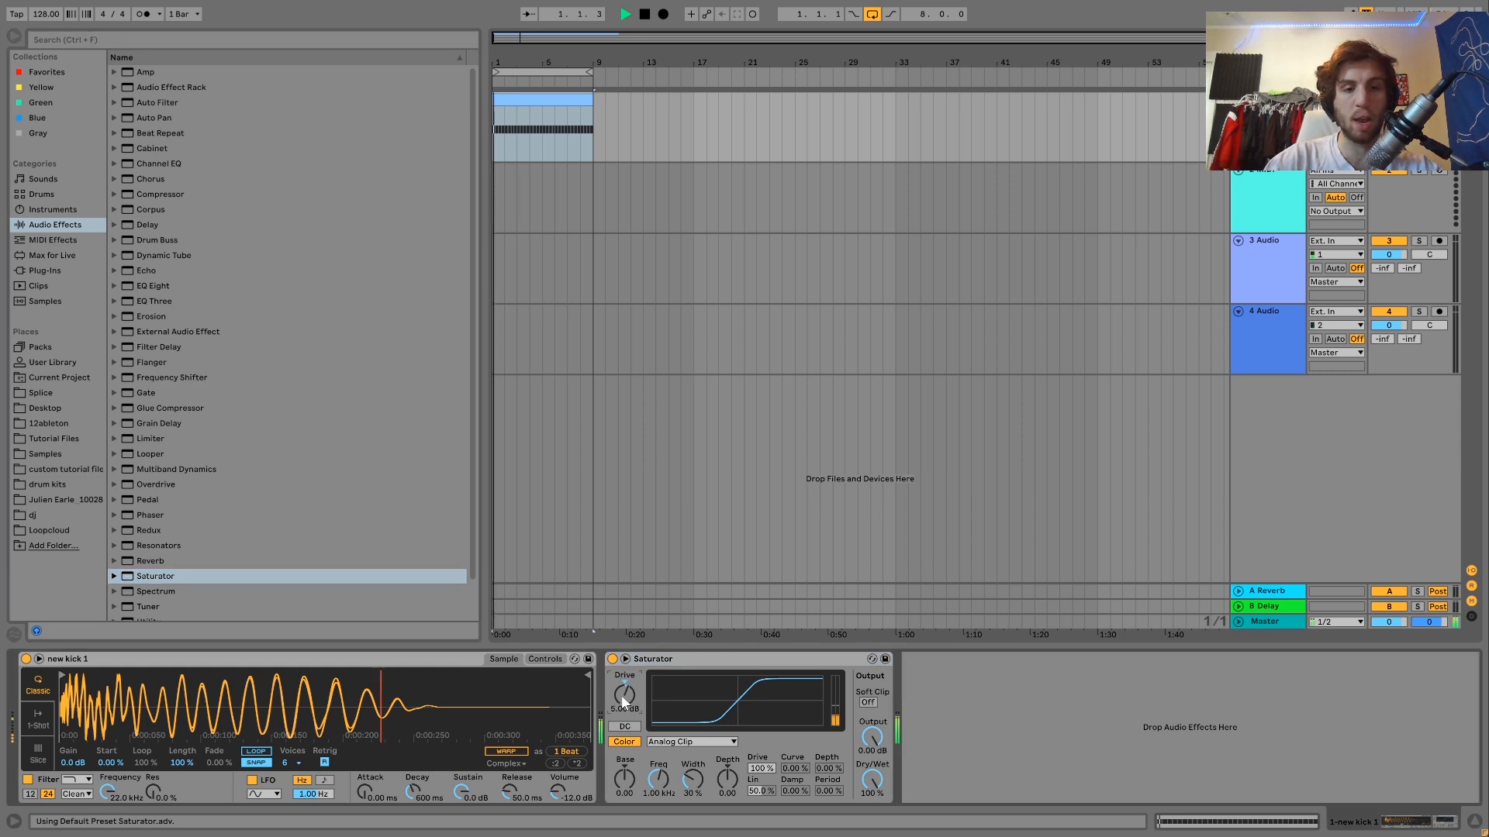
pyautogui.press('space')
pyautogui.press('Delete')
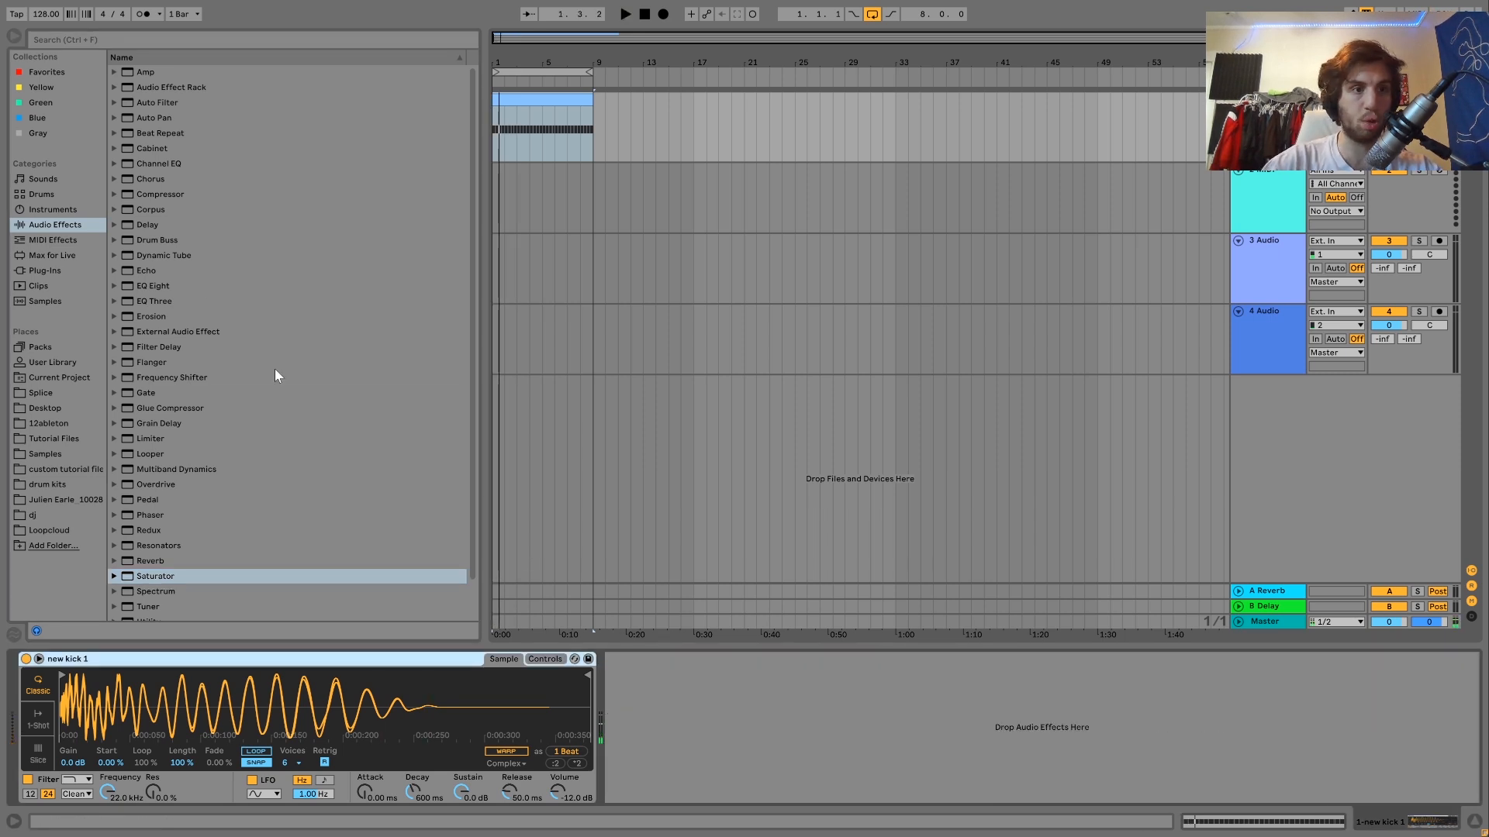
# Add Drum Buss after the kick sampler with Transients at 0.31, and set the track volume to -4.0 dB
pyautogui.moveTo(156, 240); pyautogui.dragTo(676, 673)
pyautogui.press('space')
pyautogui.moveTo(677, 779); pyautogui.dragTo(677, 756)
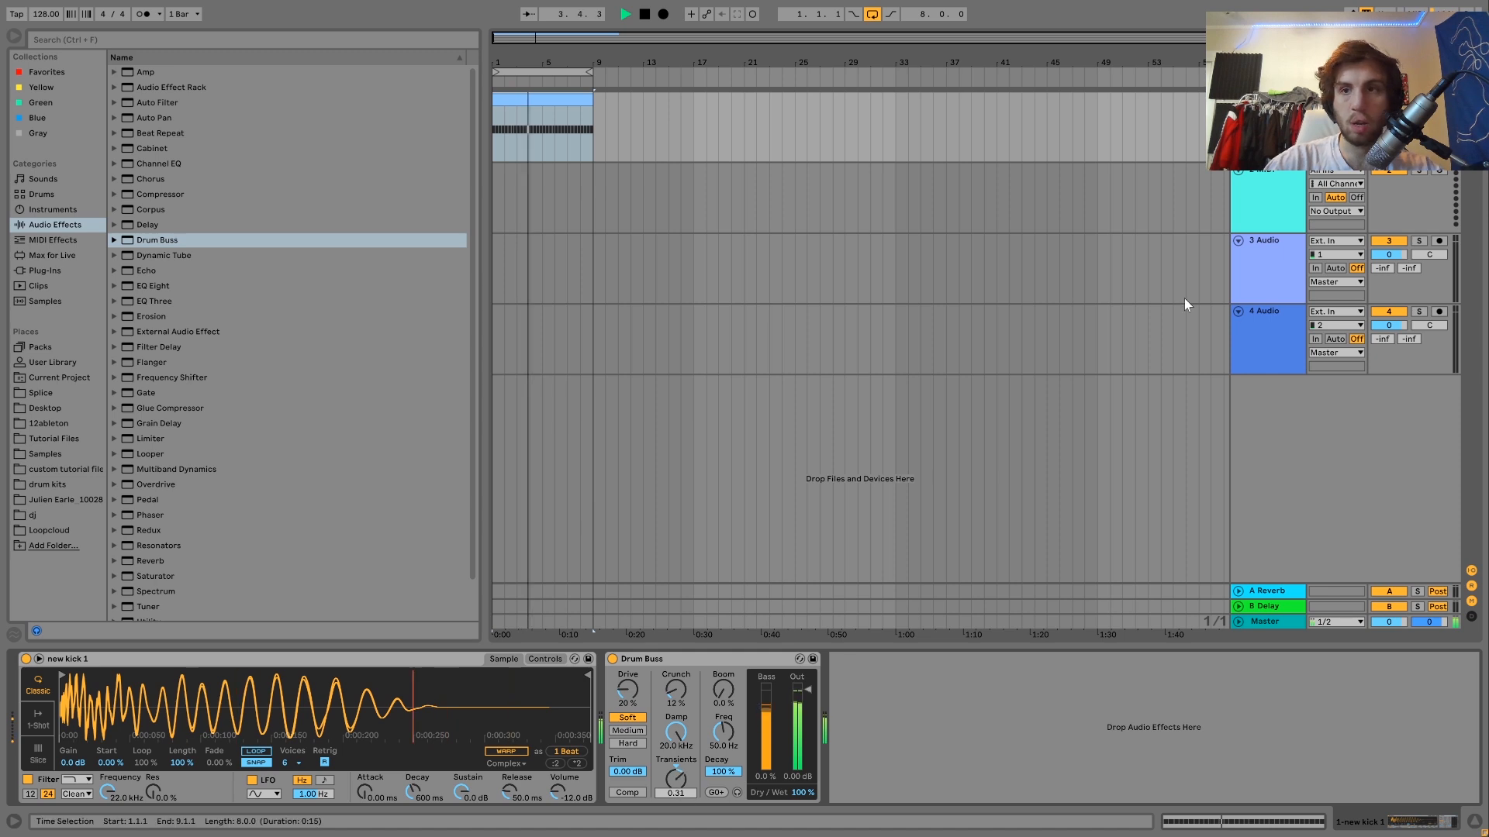
pyautogui.press('space')
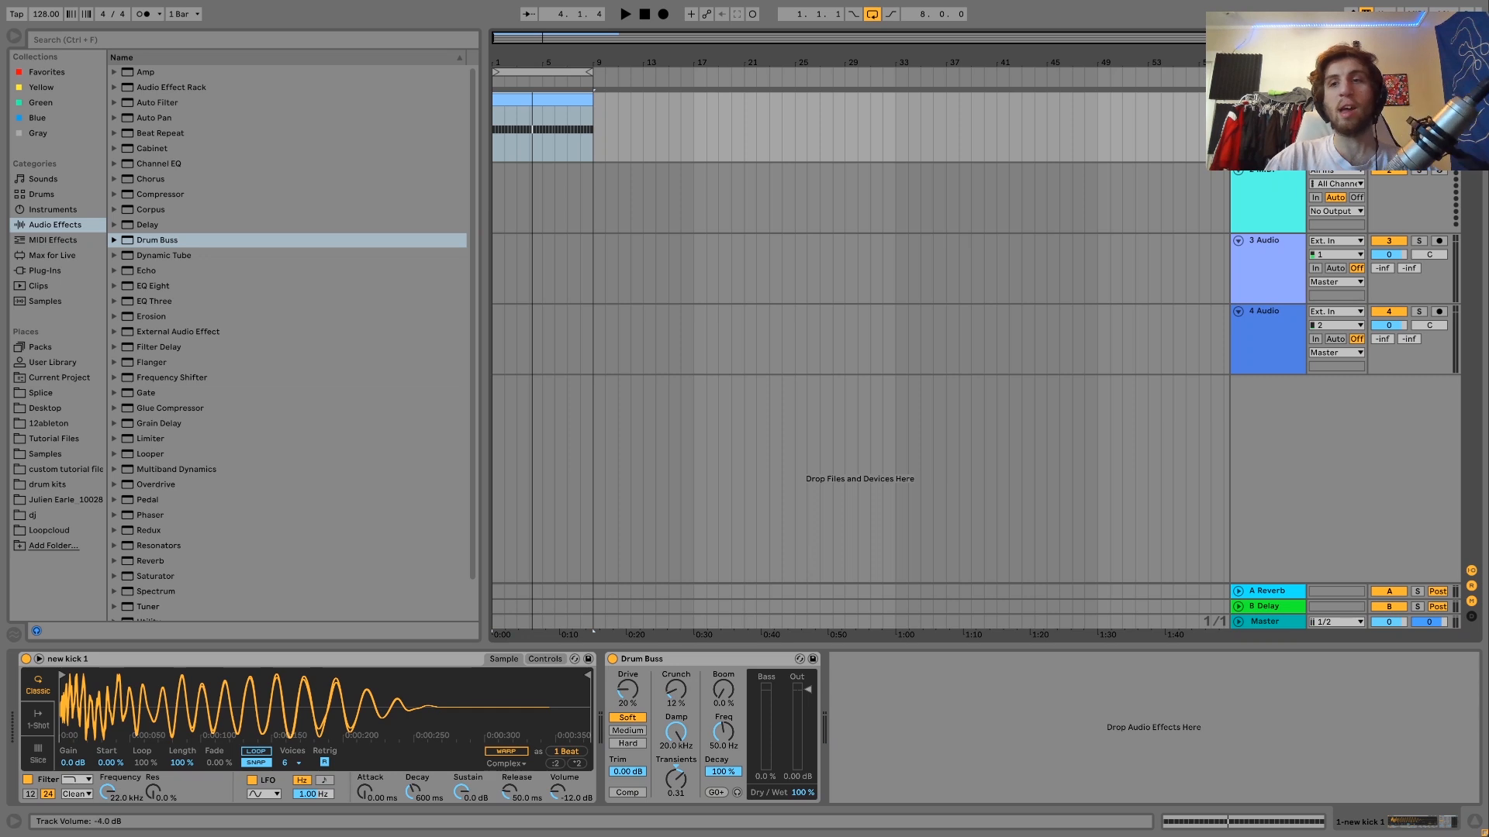
pyautogui.press('space')
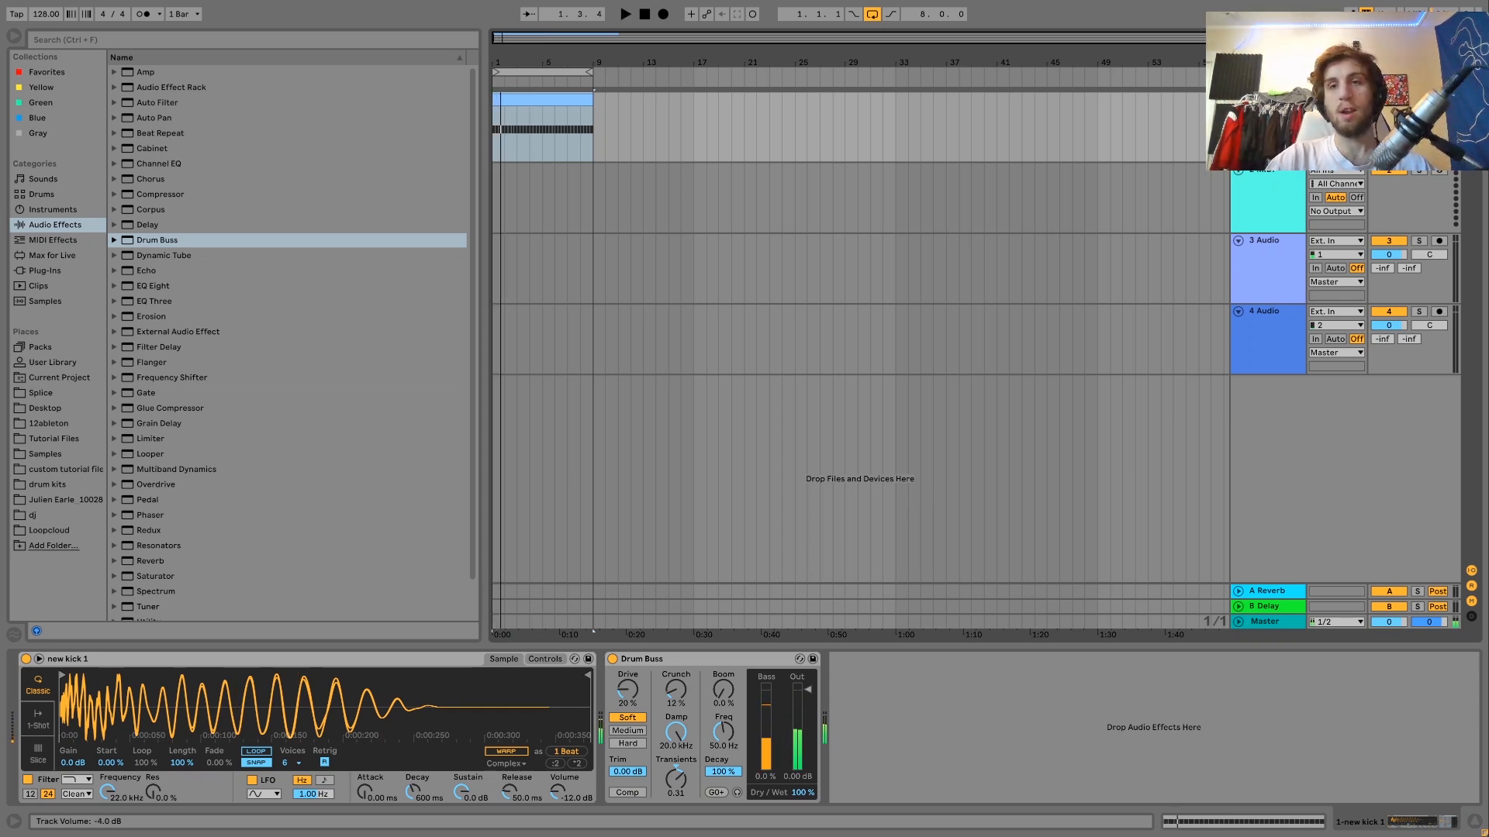
# Duplicate the kick track, open the copied clip's notes, and solo the duplicate track
pyautogui.hotkey('ctrl', 'd')
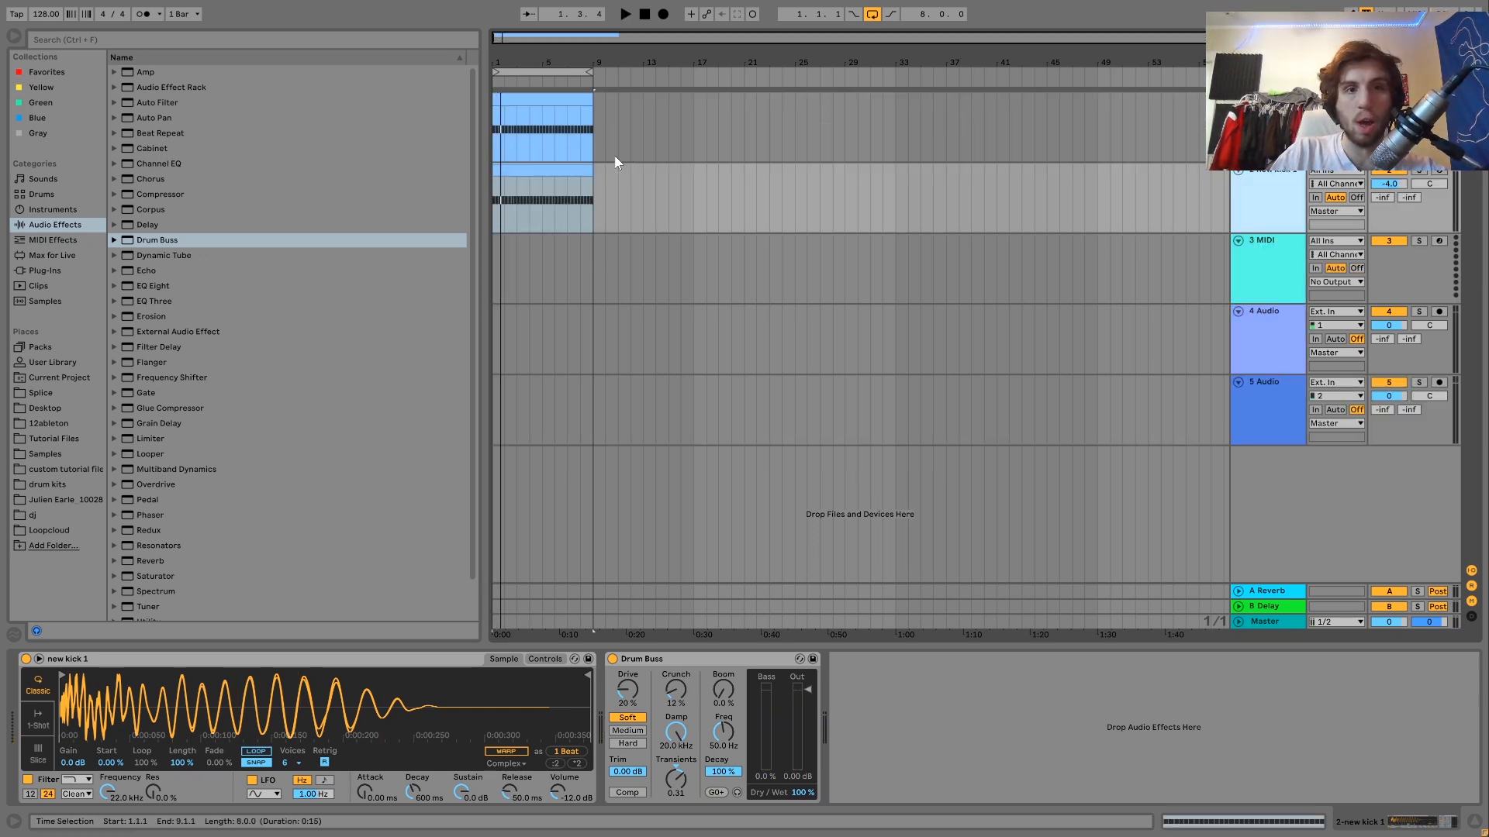
pyautogui.doubleClick(565, 169)
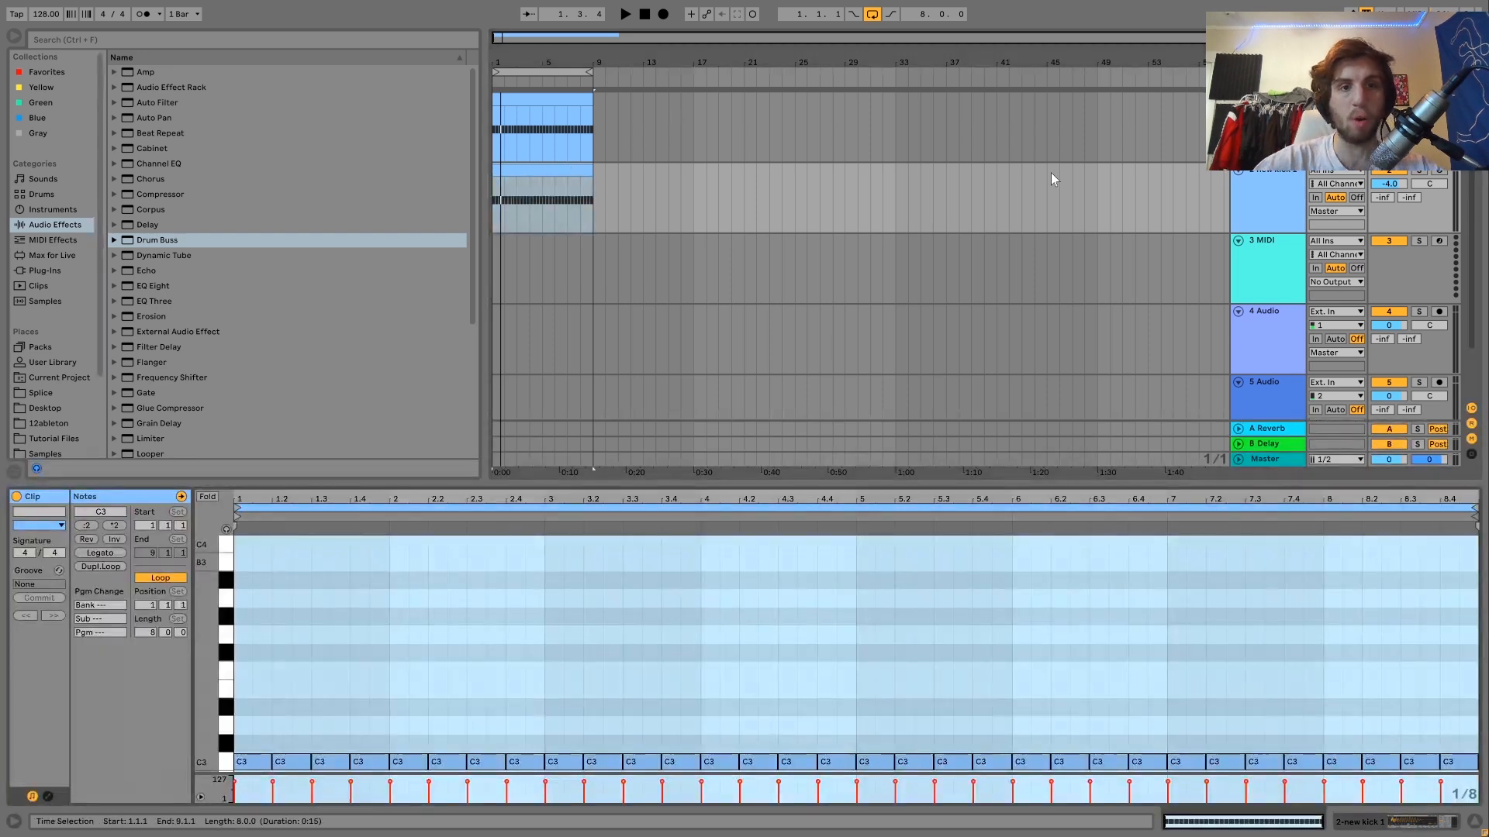
pyautogui.click(1419, 169)
# Halve the timing of all the duplicate clip's notes twice to get sixteenths, and repeat them to fill eight bars
pyautogui.click(598, 582)
pyautogui.hotkey('ctrl', 'a')
pyautogui.click(87, 528)
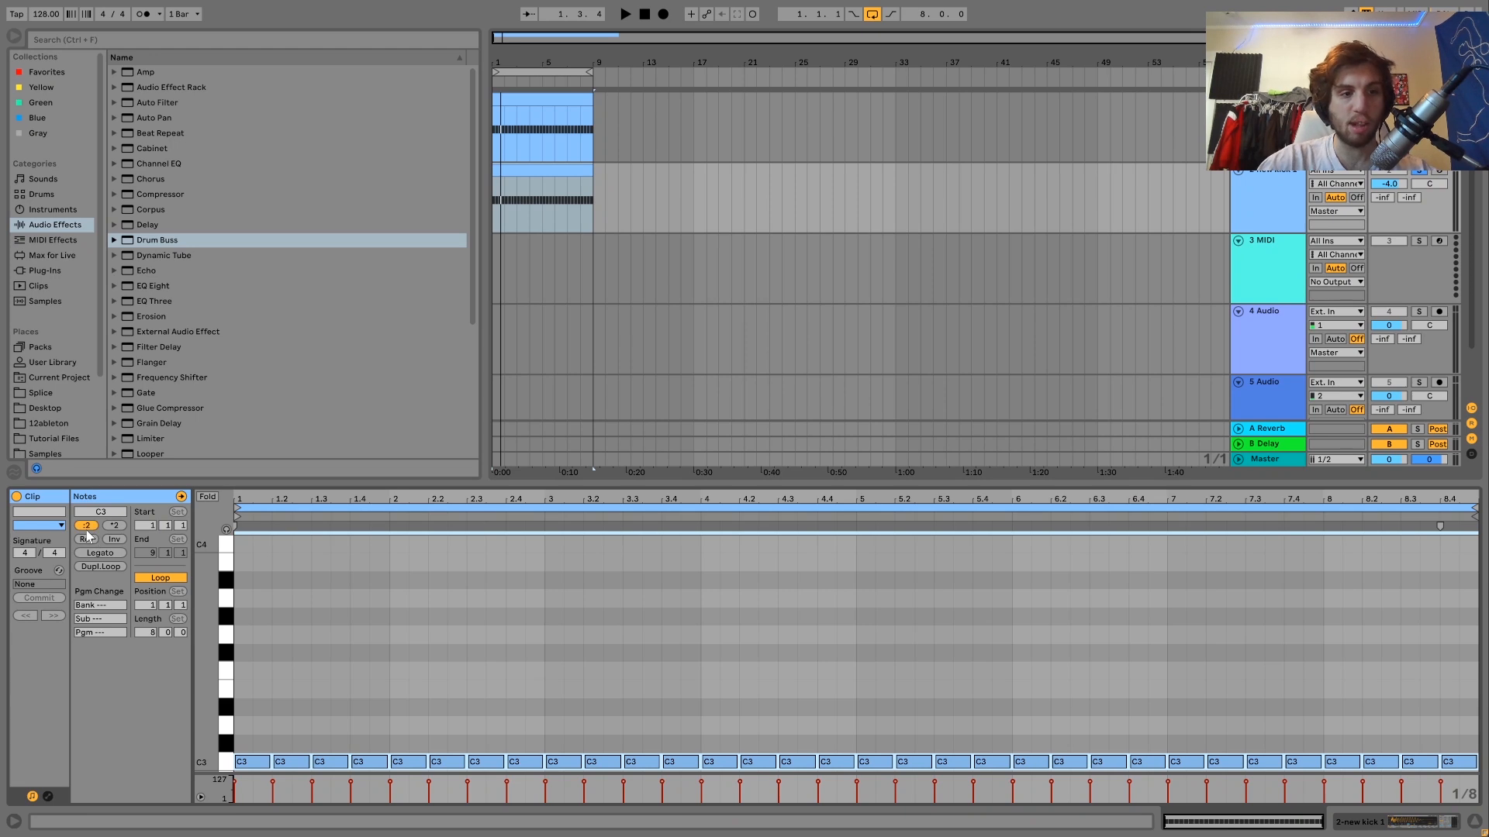
pyautogui.click(86, 528)
pyautogui.press('space')
pyautogui.hotkey('ctrl', 'd')
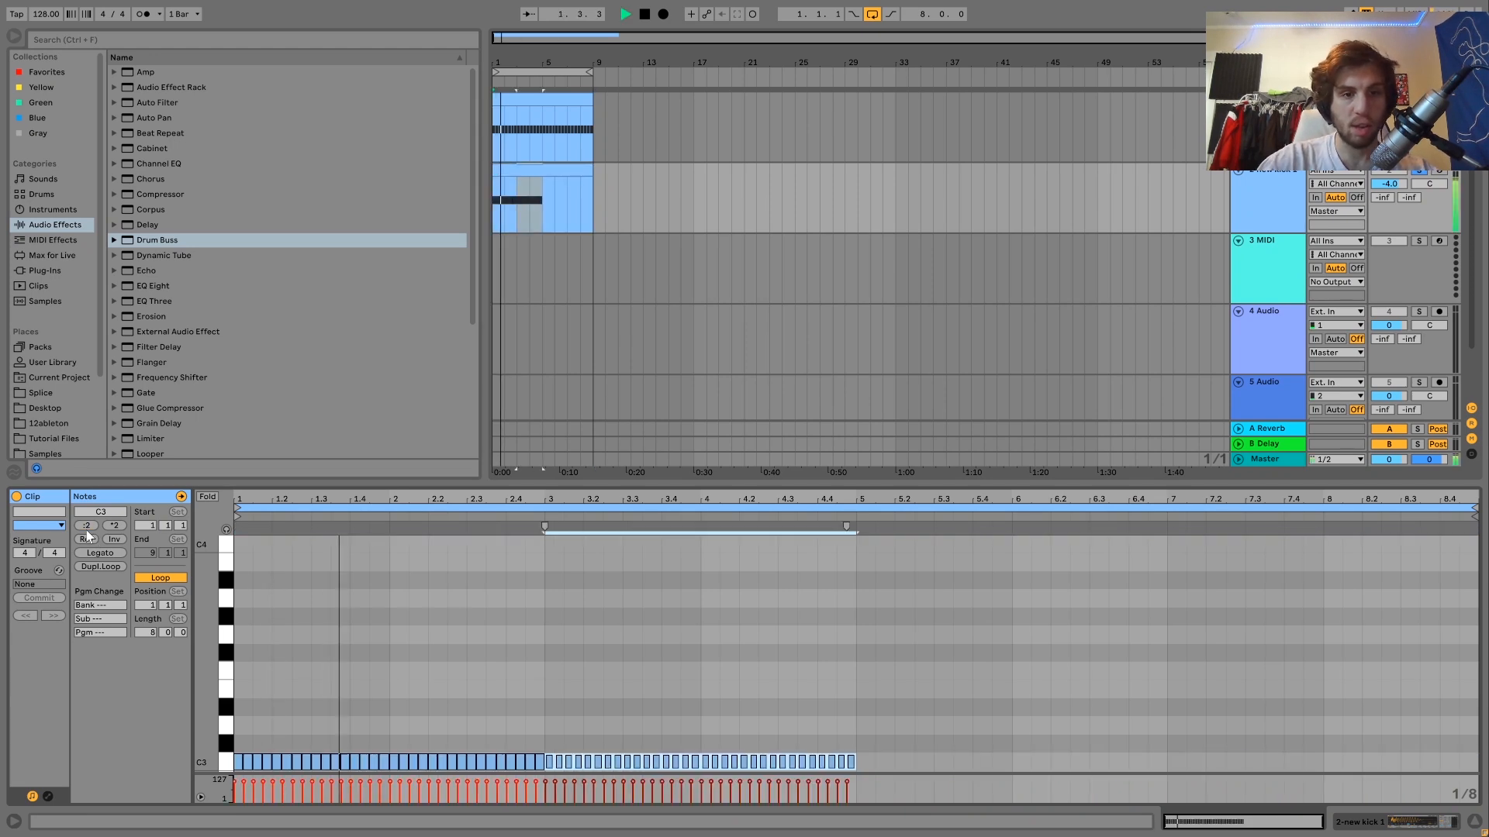
pyautogui.hotkey('ctrl', 'd')
pyautogui.hotkey('ctrl', 'd')
pyautogui.press('space')
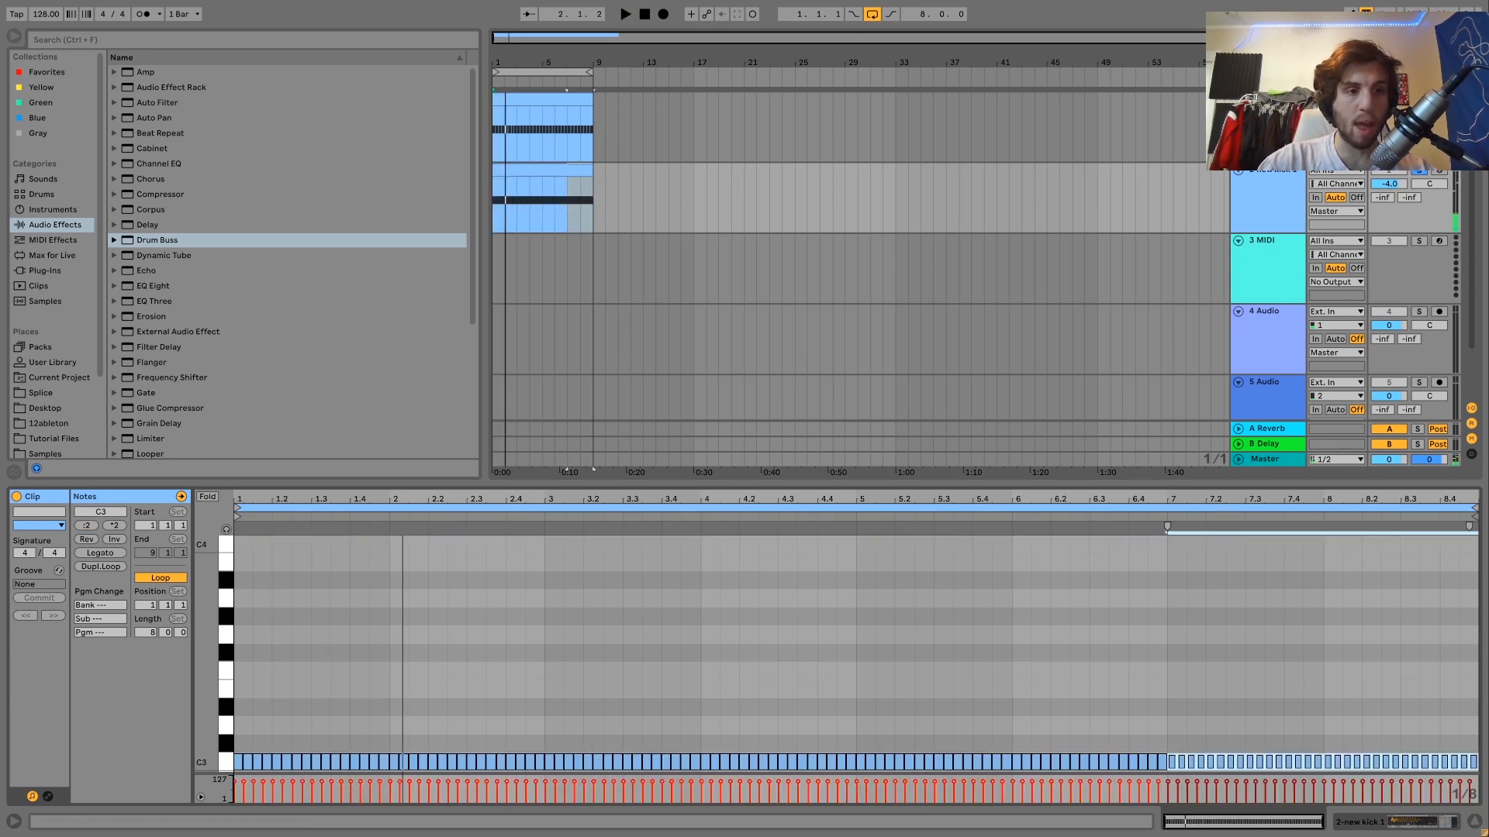
# Vary the velocities of the sixteenth notes in the first two beats between 41 and 100, checking the groove by playback
pyautogui.moveTo(241, 499); pyautogui.dragTo(241, 589)
pyautogui.moveTo(235, 784); pyautogui.dragTo(236, 791)
pyautogui.moveTo(348, 783); pyautogui.dragTo(345, 782)
pyautogui.press('space')
pyautogui.press('space')
pyautogui.moveTo(465, 729); pyautogui.dragTo(514, 764)
pyautogui.moveTo(644, 735)
pyautogui.mouseDown()
pyautogui.moveTo(649, 767)
pyautogui.moveTo(619, 790)
pyautogui.mouseUp()
pyautogui.press('space')
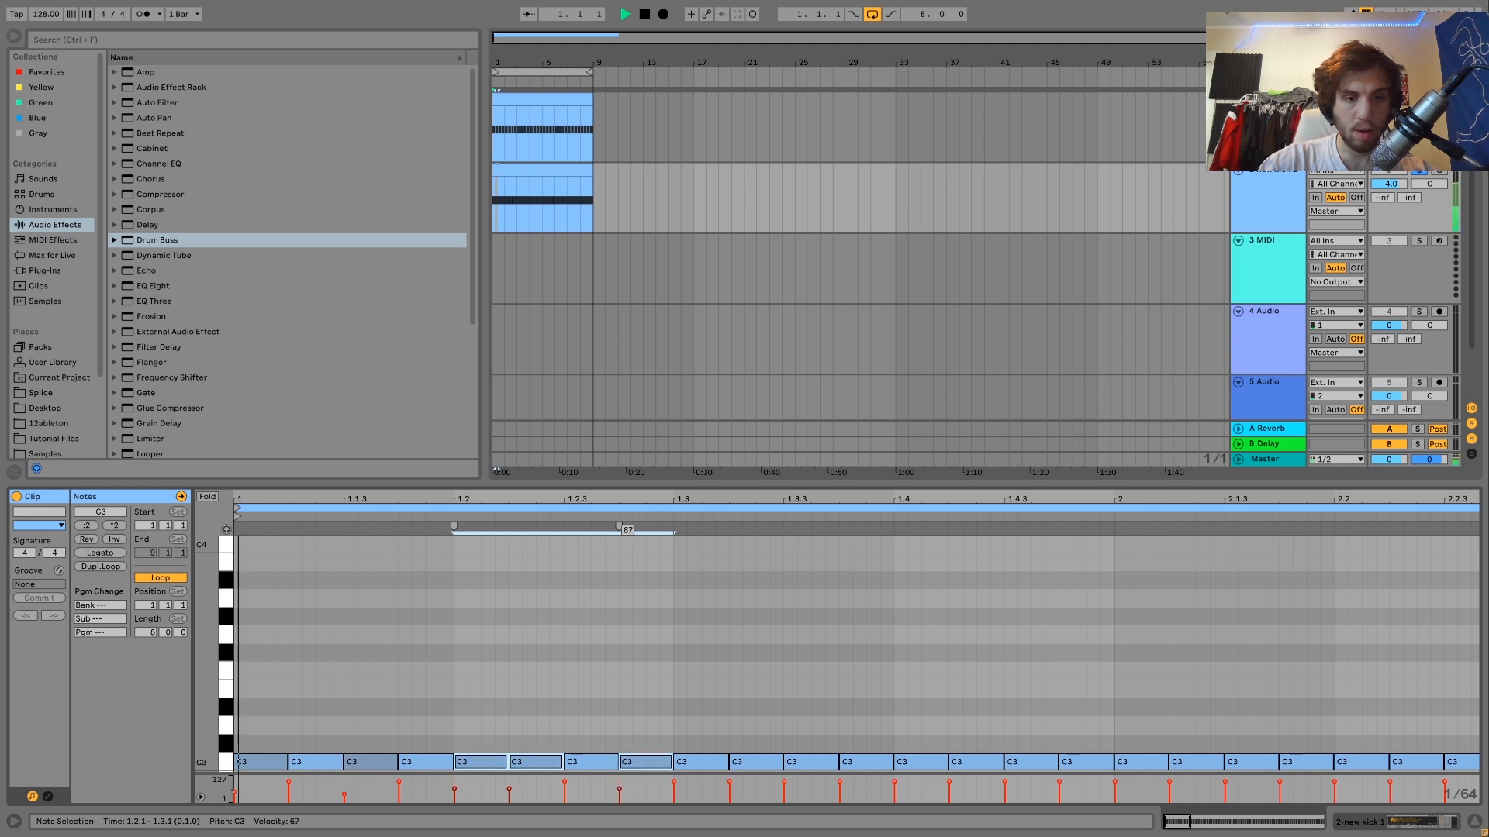
pyautogui.click(661, 729)
pyautogui.press('space')
# Duplicate the two-beat velocity pattern from the clip's start until it fills all eight bars
pyautogui.moveTo(658, 715); pyautogui.dragTo(263, 760)
pyautogui.hotkey('ctrl', 'd')
pyautogui.hotkey('ctrl', 'd')
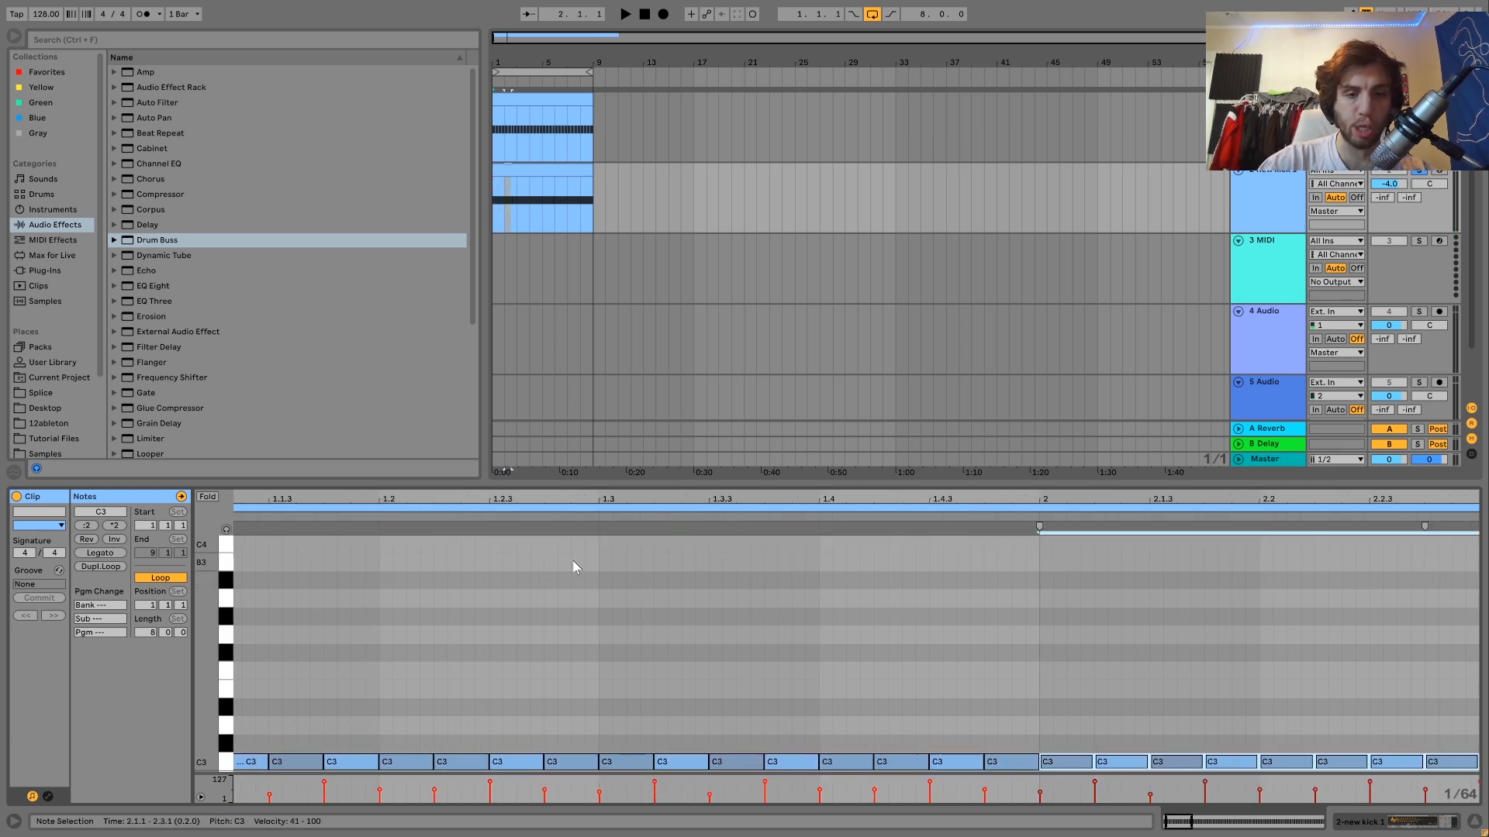
pyautogui.moveTo(575, 494); pyautogui.dragTo(308, 497)
pyautogui.hotkey('ctrl', 'd')
pyautogui.hotkey('ctrl', 'd')
pyautogui.hotkey('ctrl', 'd')
pyautogui.hotkey('ctrl', 'd')
pyautogui.hotkey('ctrl', 'd')
pyautogui.hotkey('ctrl', 'd')
pyautogui.hotkey('ctrl', 'd')
pyautogui.hotkey('ctrl', 'd')
pyautogui.hotkey('ctrl', 'd')
pyautogui.hotkey('ctrl', 'd')
pyautogui.hotkey('ctrl', 'd')
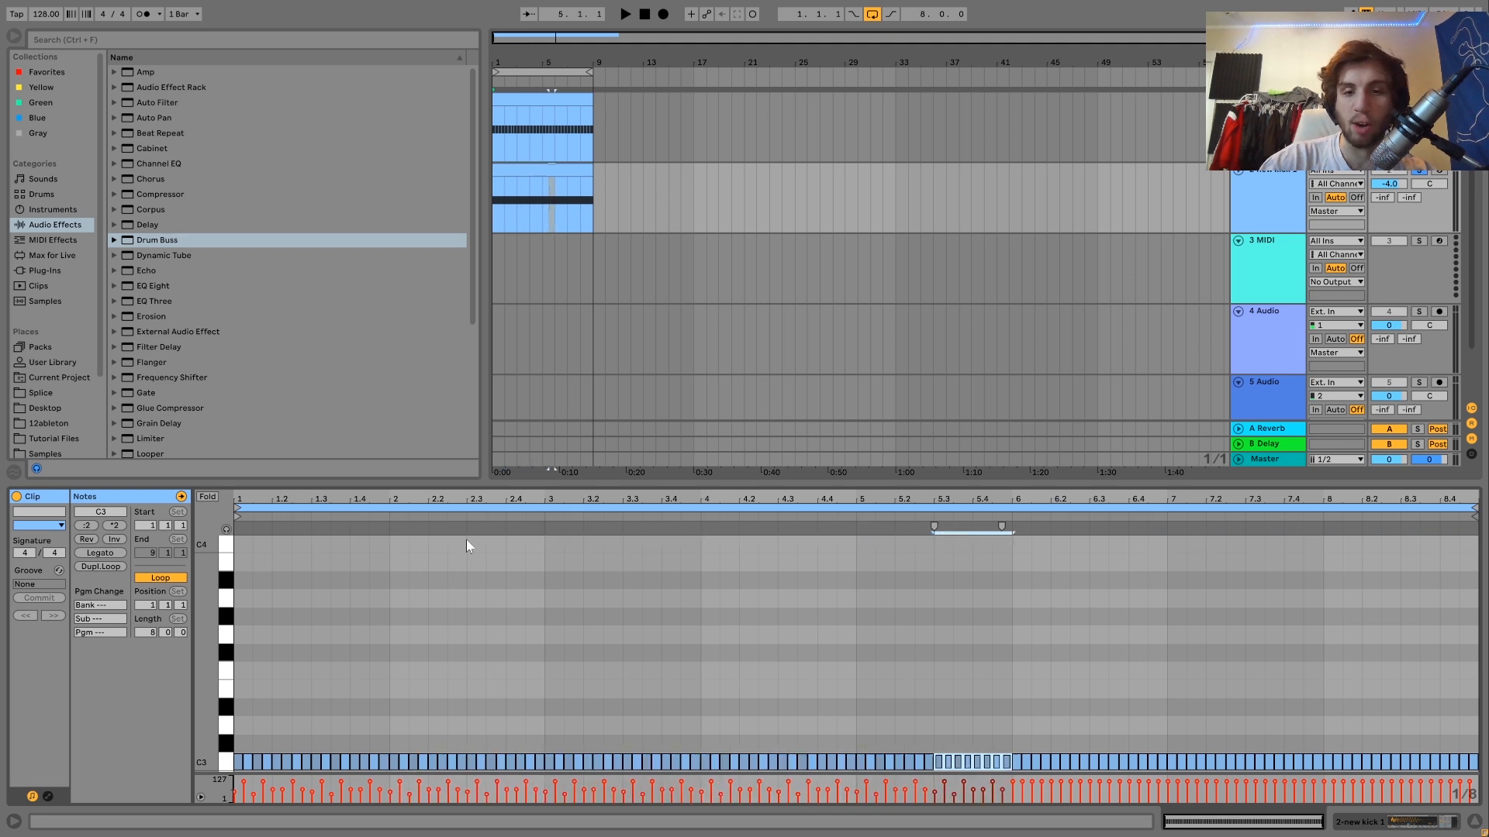
pyautogui.hotkey('ctrl', 'd')
pyautogui.hotkey('ctrl', 'd')
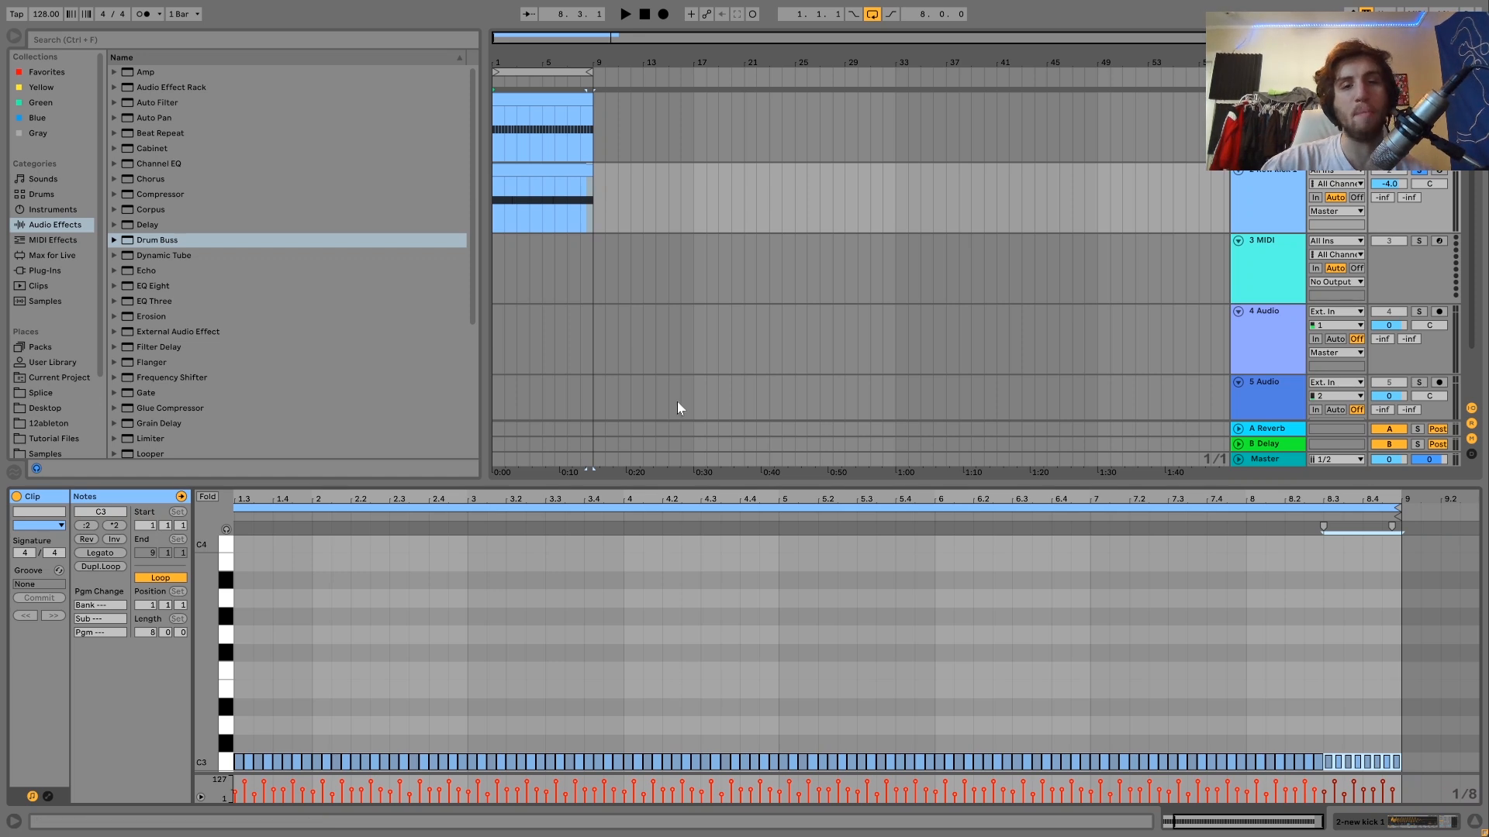
# Low-pass the duplicate track's kick sampler at about 101 Hz with 34% resonance and a 12 dB slope during playback
pyautogui.click(542, 171)
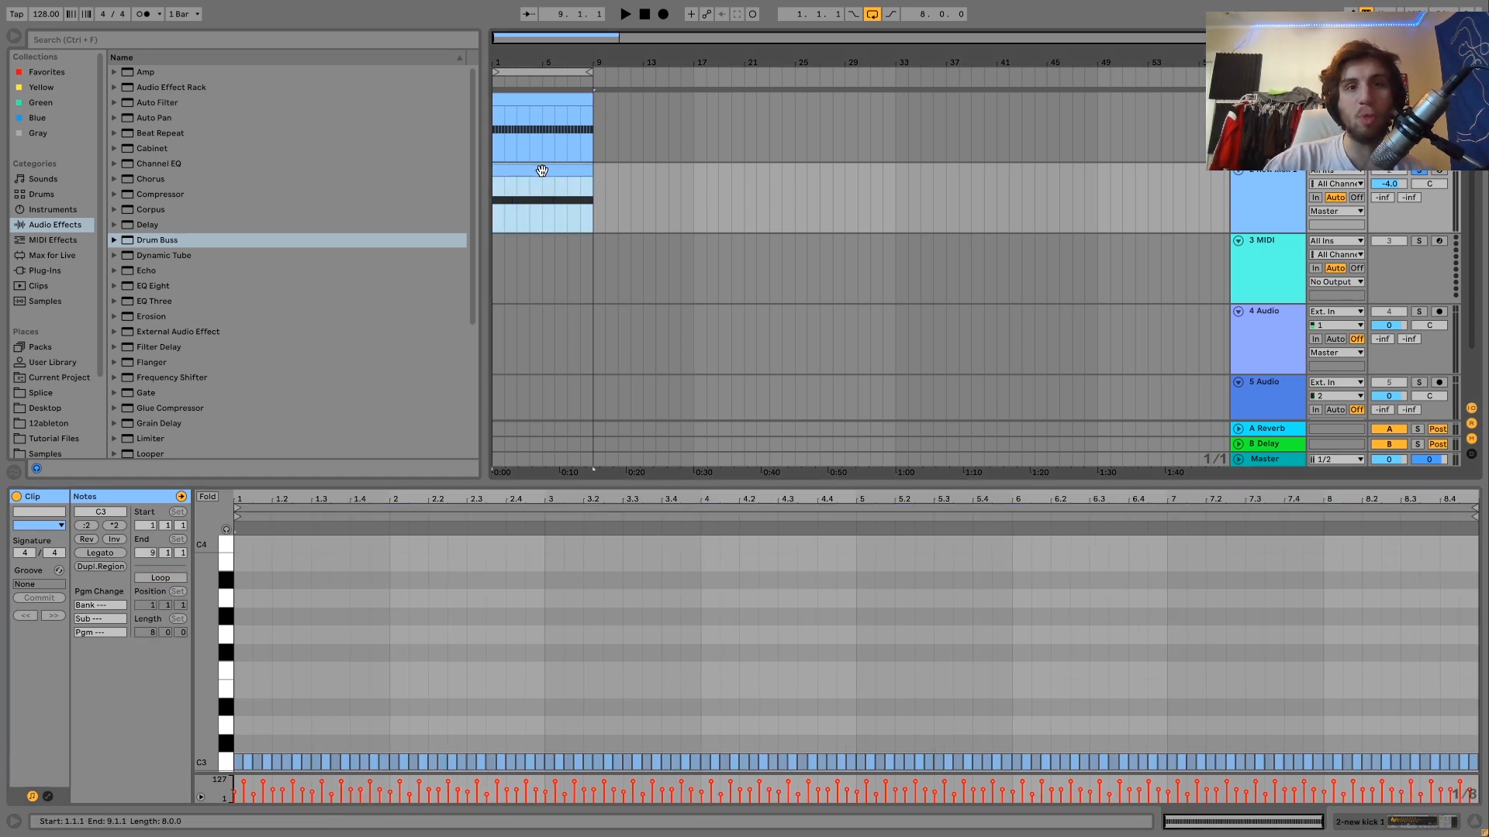
pyautogui.click(1279, 192)
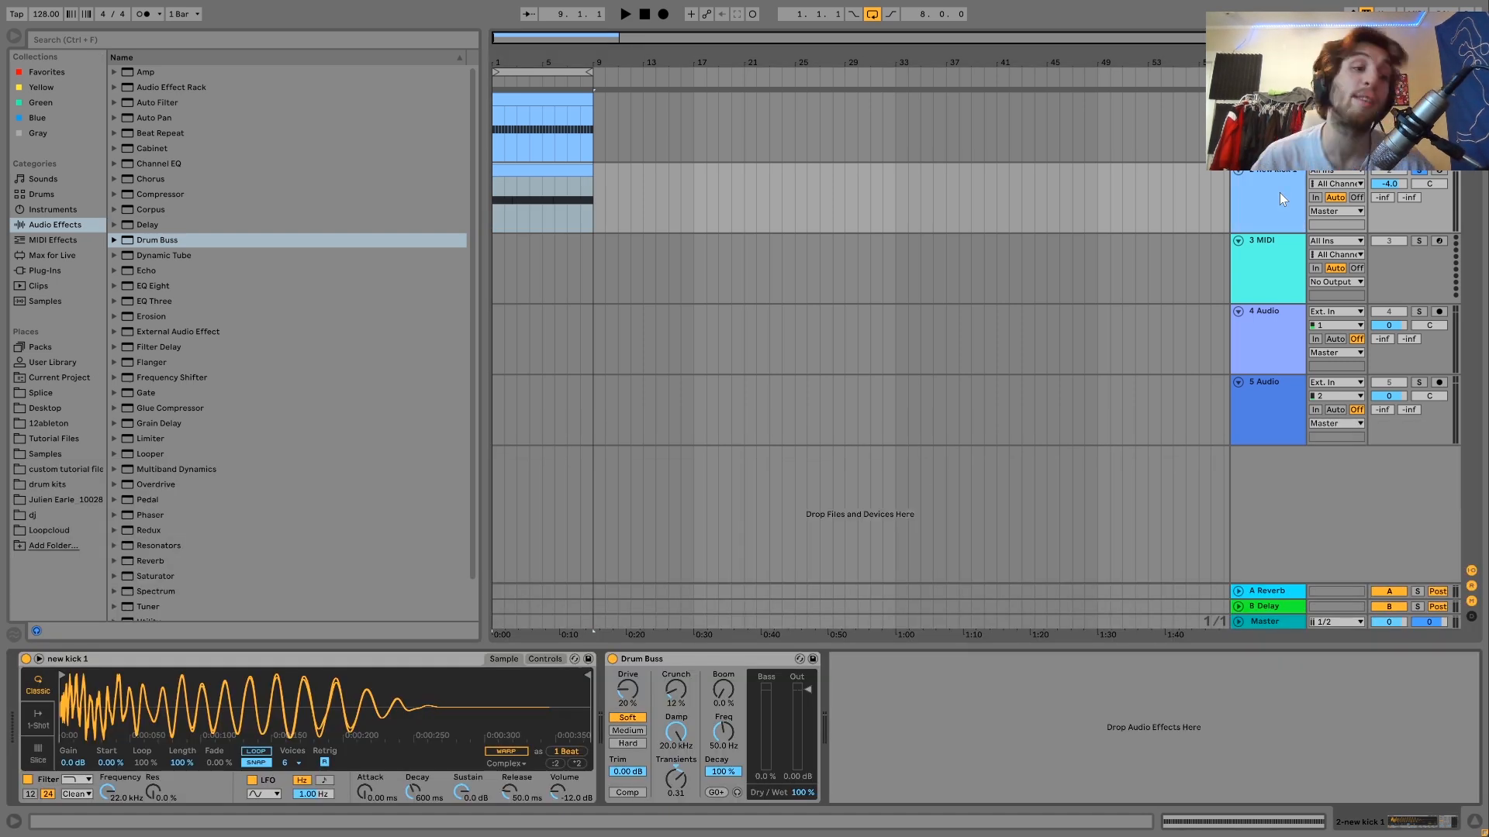
pyautogui.click(546, 658)
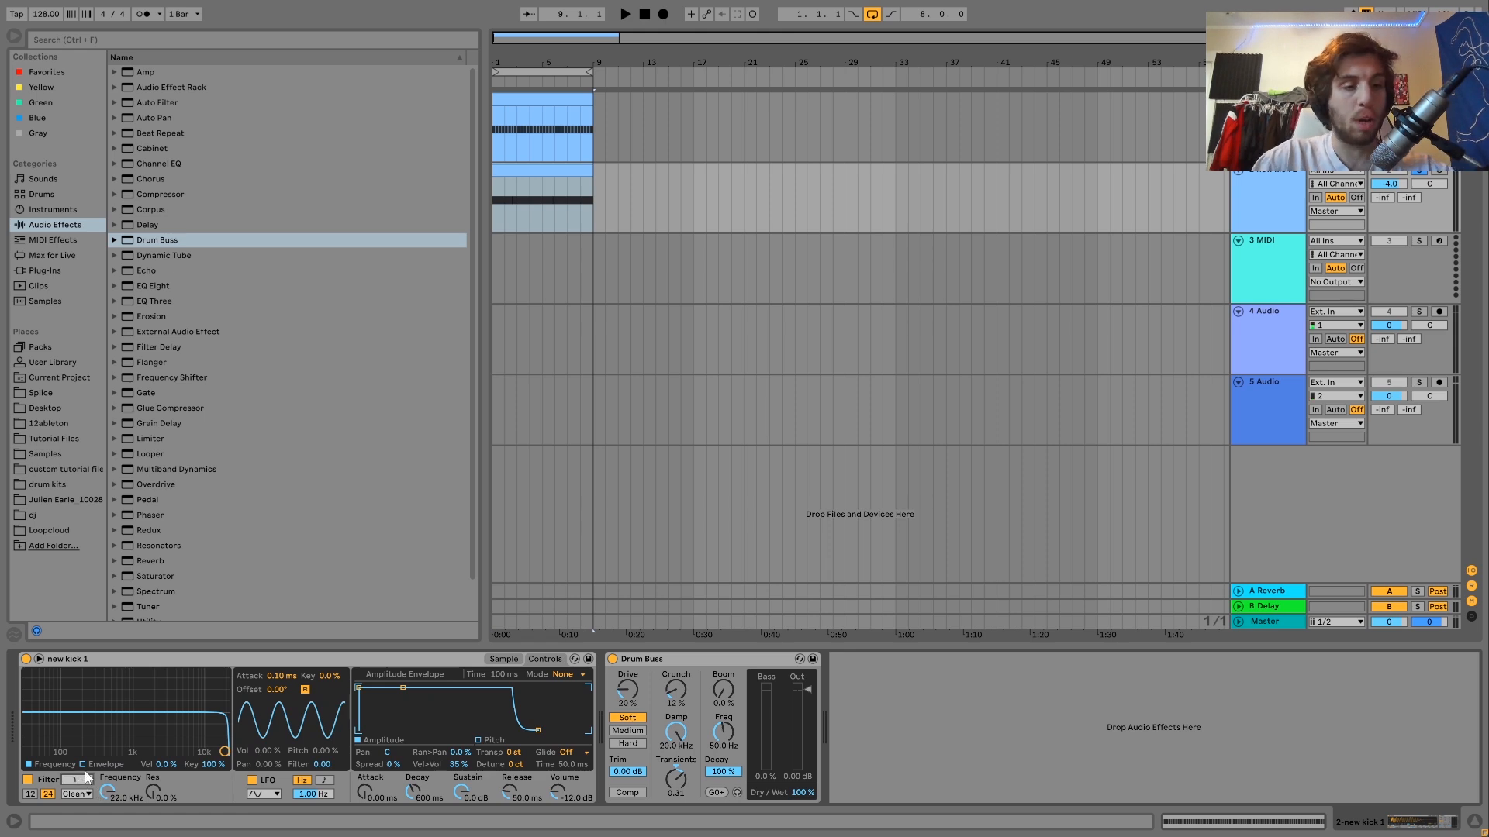
pyautogui.moveTo(76, 743); pyautogui.dragTo(64, 724)
pyautogui.press('space')
pyautogui.click(30, 794)
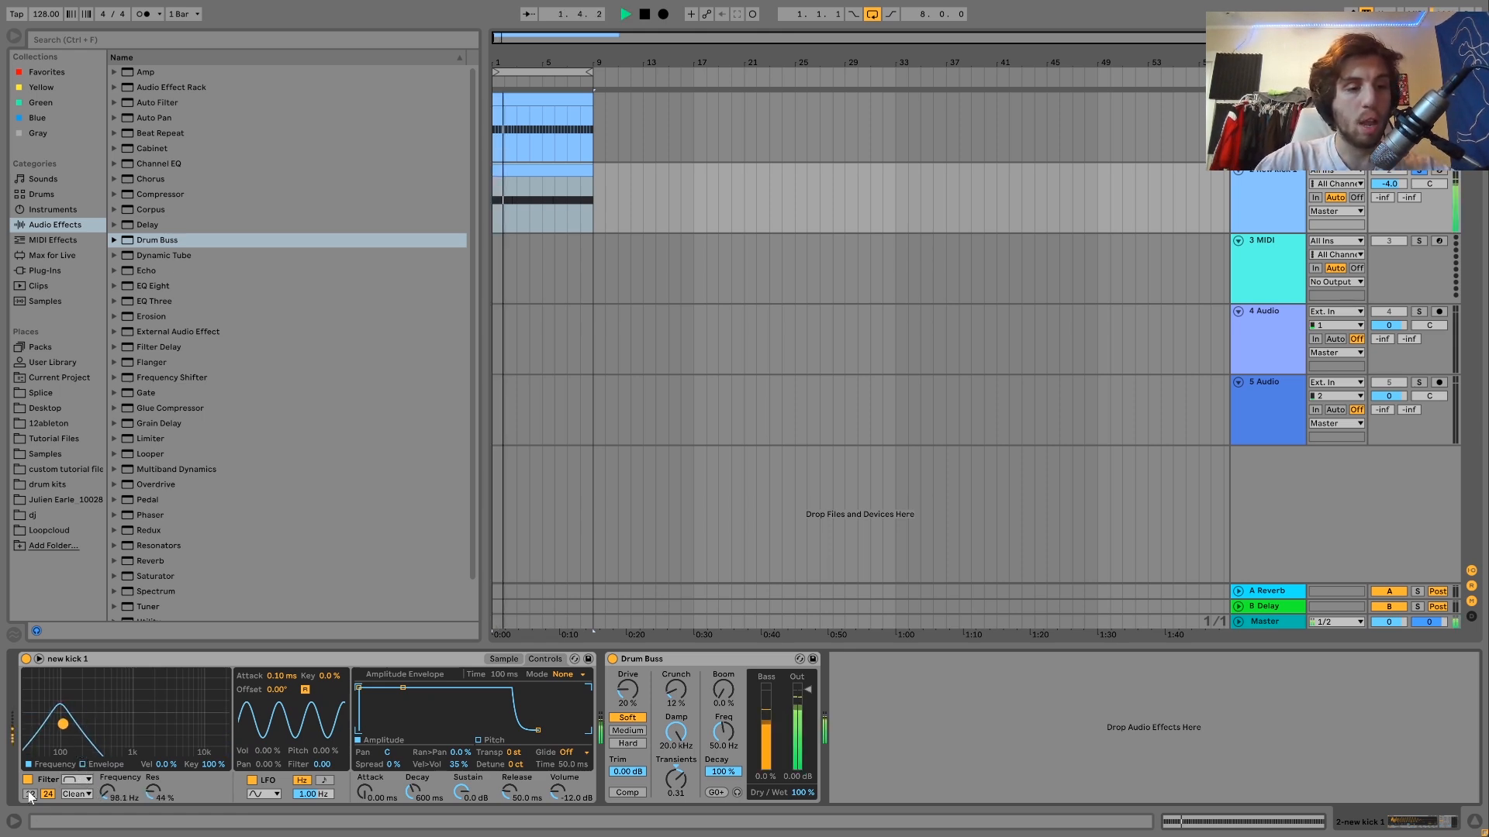
pyautogui.moveTo(67, 736); pyautogui.dragTo(62, 752)
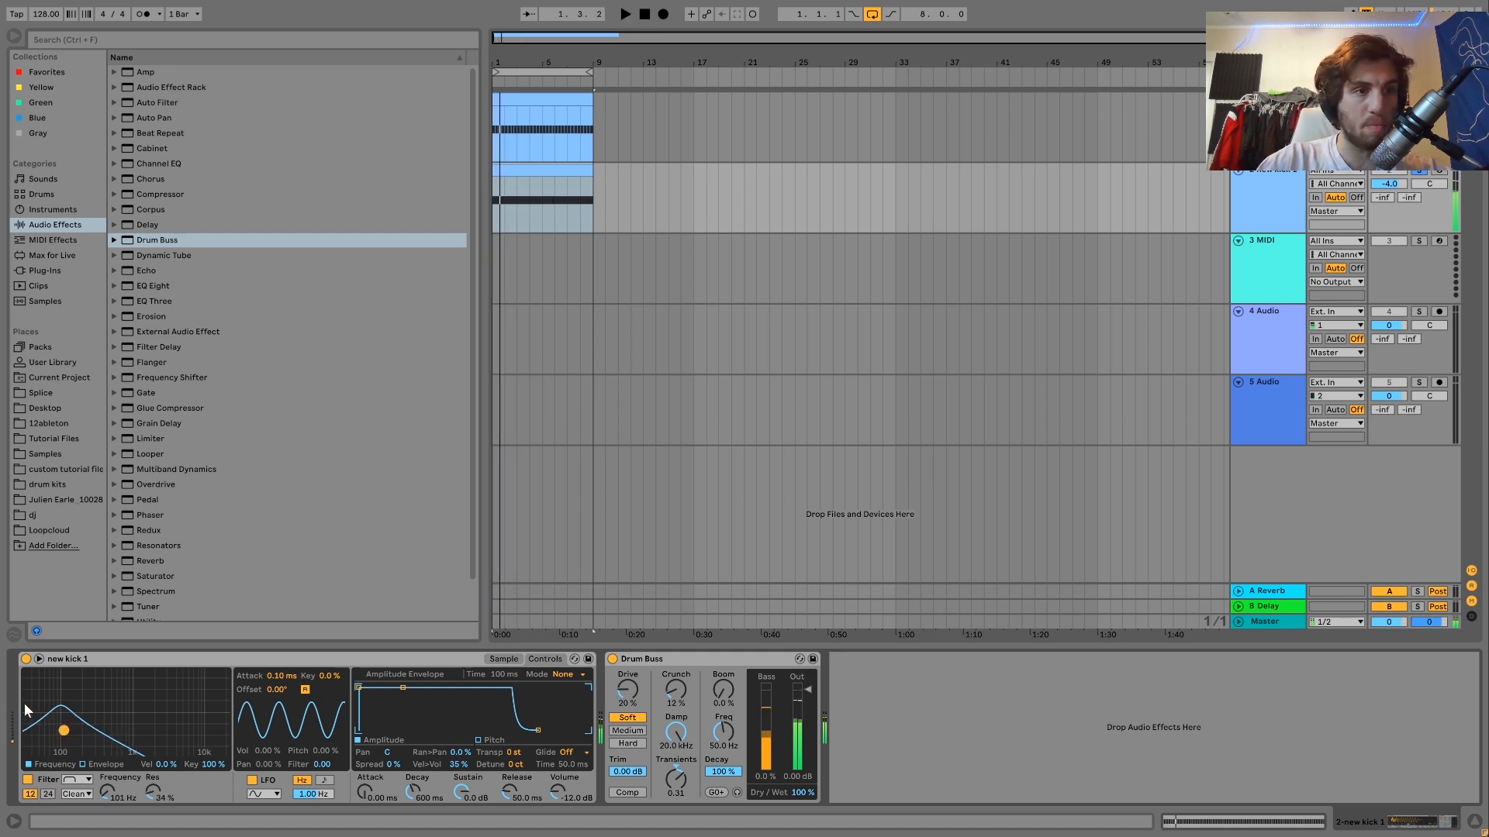
# Add a Compressor after Drum Buss on the duplicate track, sidechained from 1-new kick 1, with the threshold at -24.7 dB
pyautogui.moveTo(160, 194); pyautogui.dragTo(855, 672)
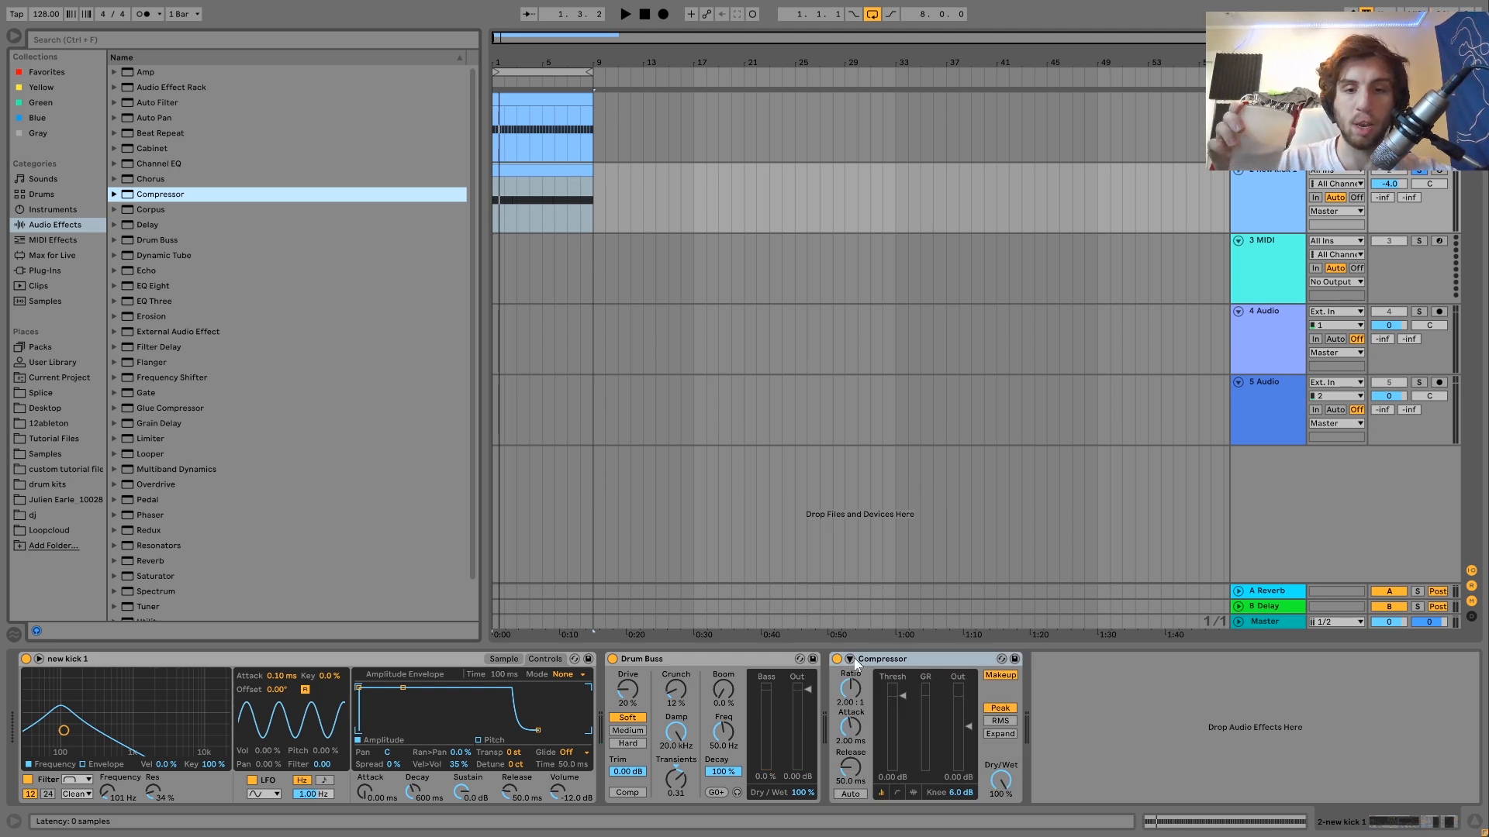
pyautogui.click(850, 659)
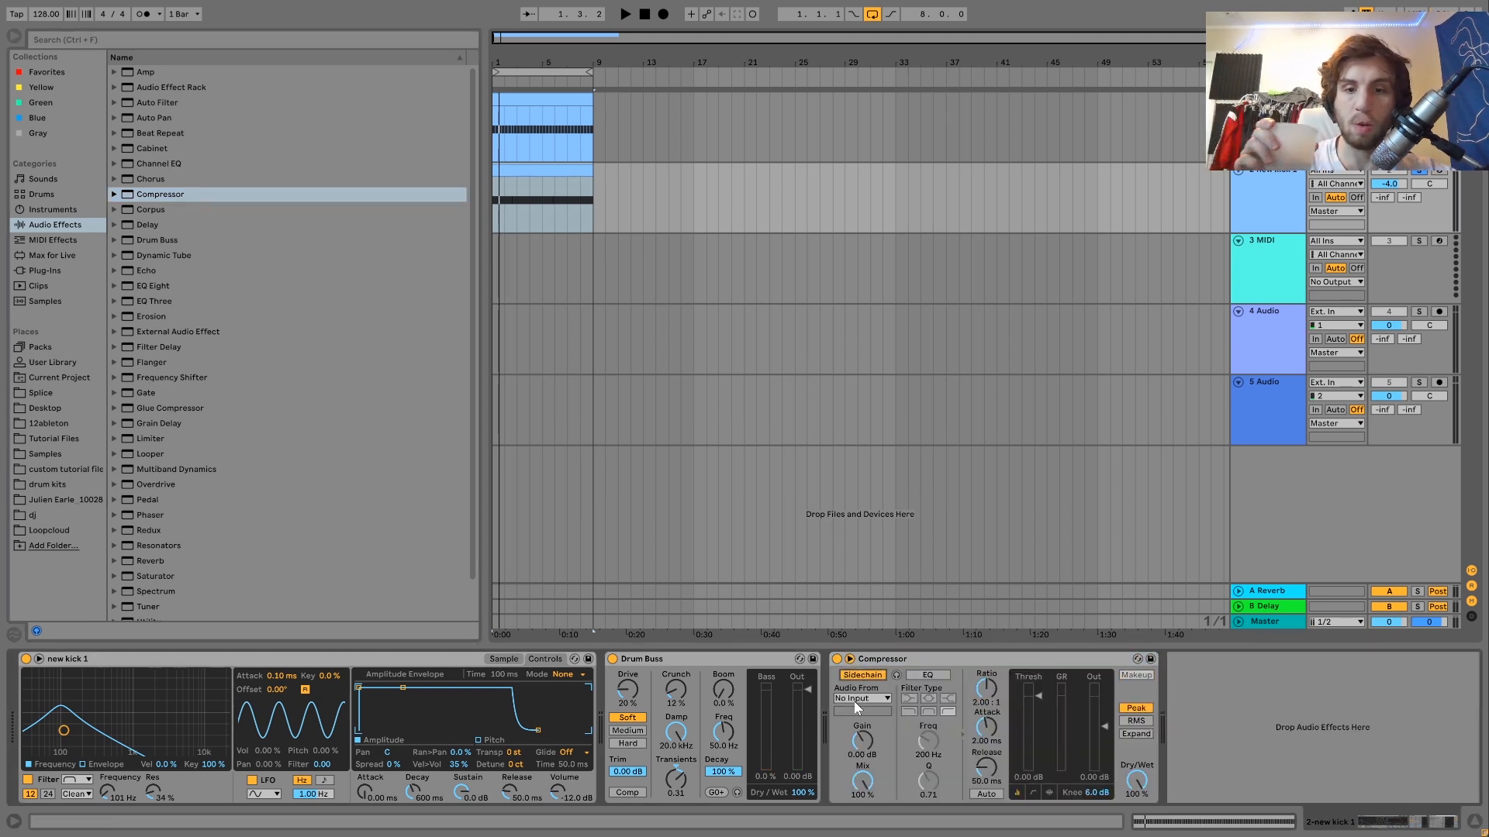
pyautogui.click(842, 598)
pyautogui.press('space')
pyautogui.moveTo(1039, 695); pyautogui.dragTo(1036, 745)
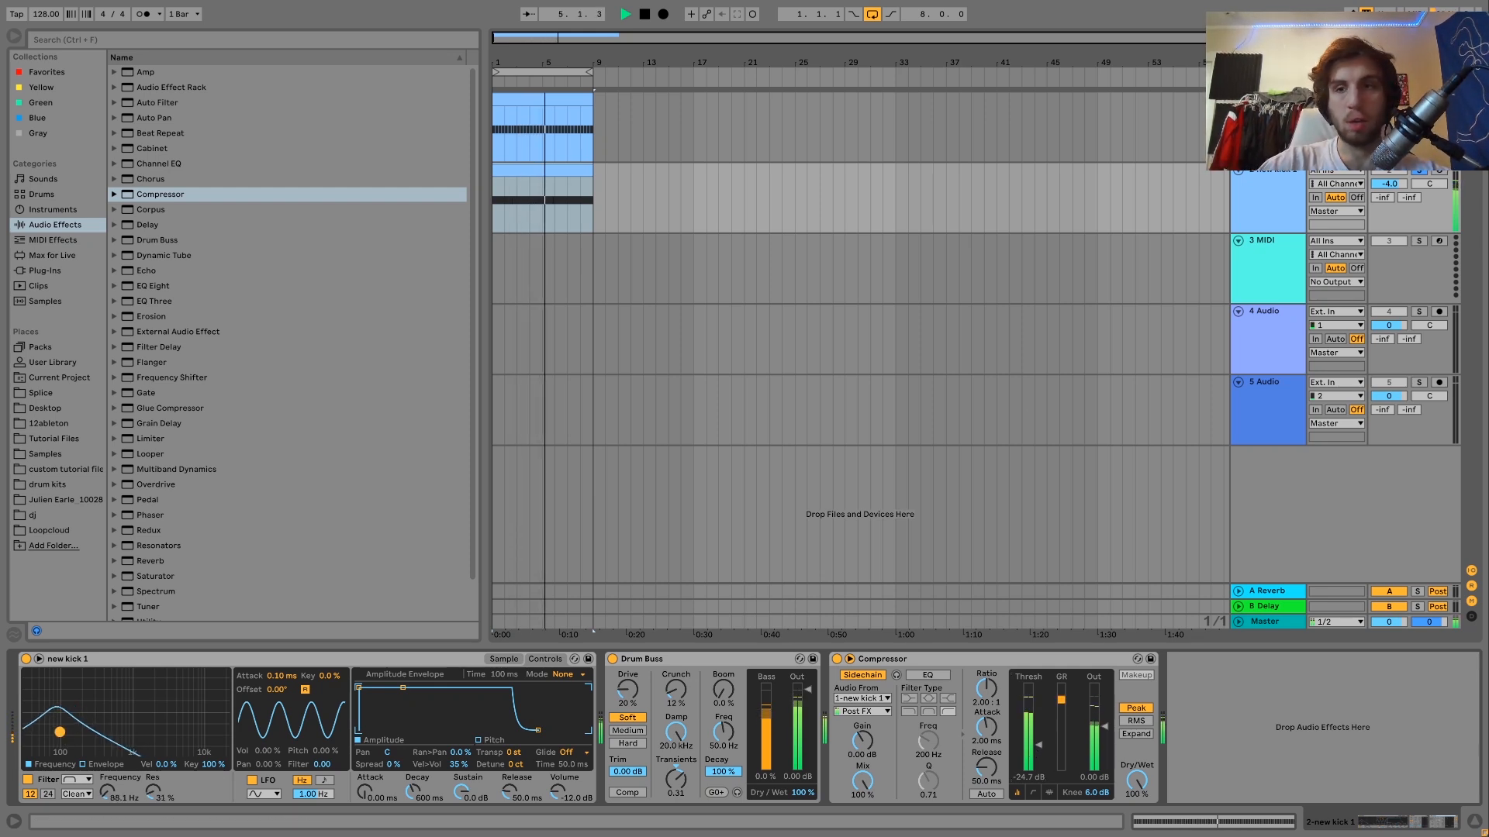
# Unsolo the duplicate kick track and set its volume to -6.3 dB, checking the balance by playback
pyautogui.click(1419, 171)
pyautogui.moveTo(1389, 184); pyautogui.dragTo(1389, 208)
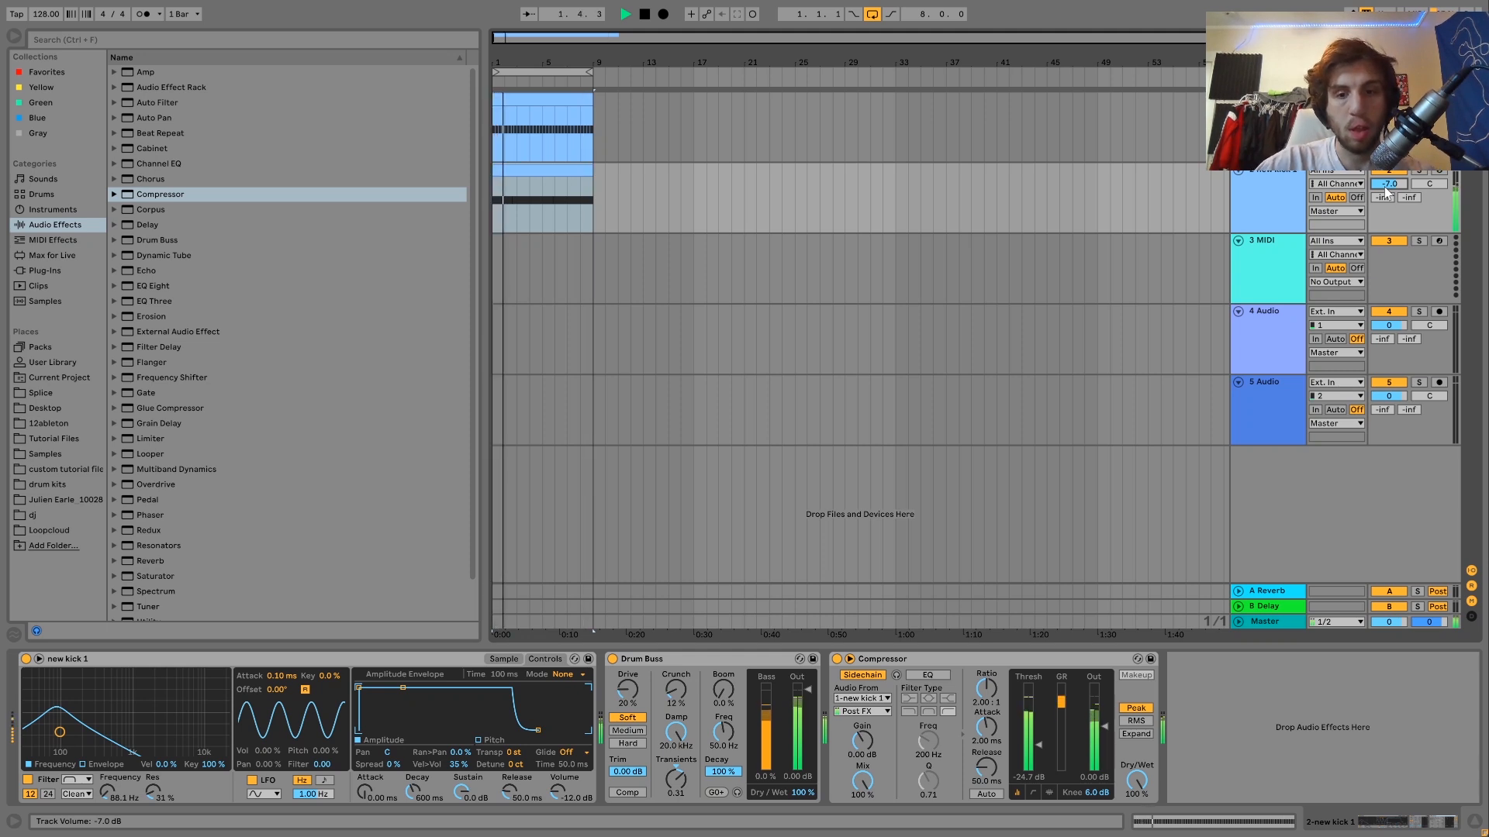
pyautogui.moveTo(1389, 183); pyautogui.dragTo(1388, 176)
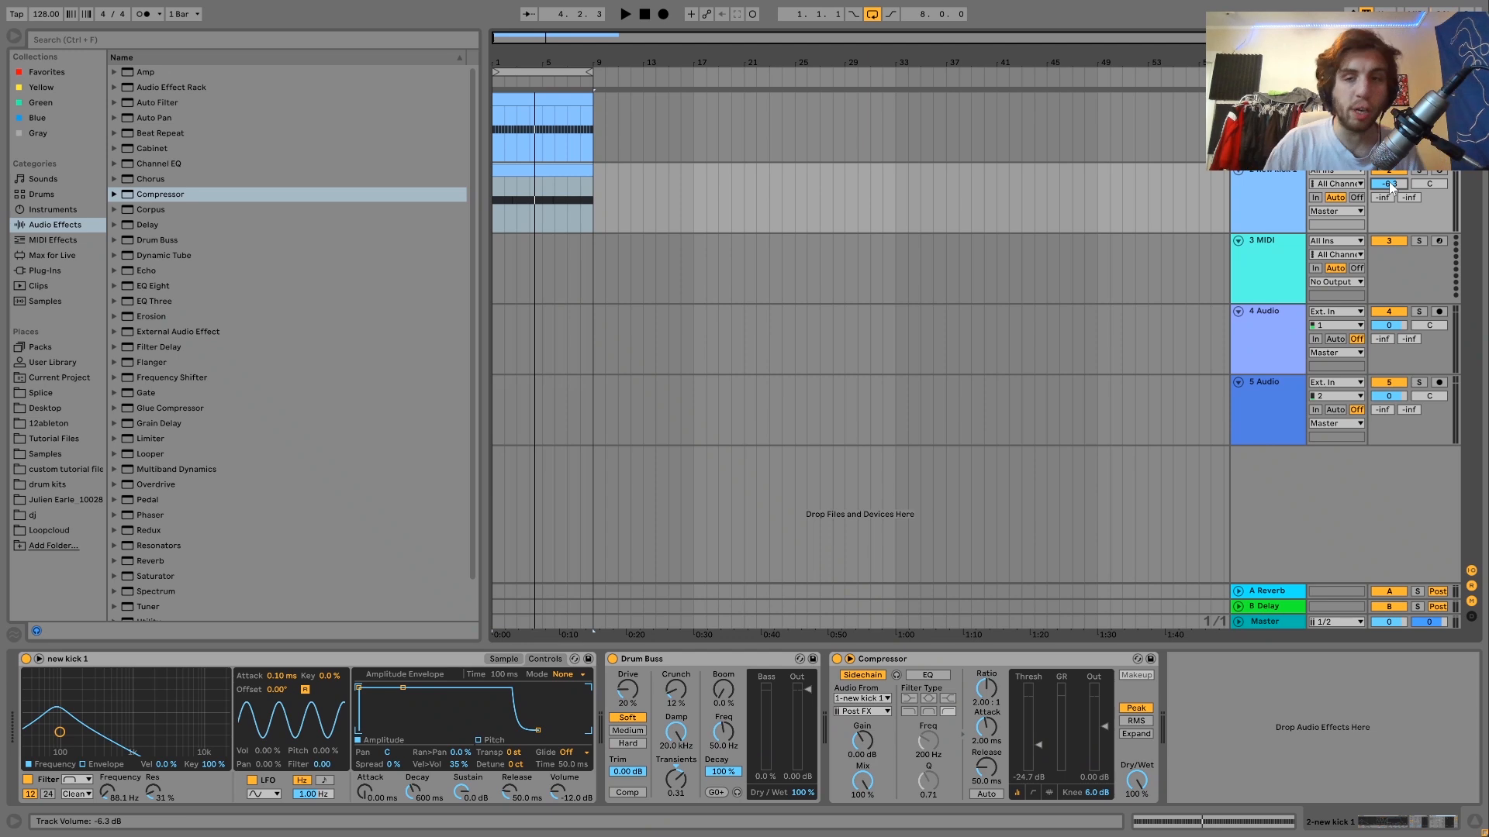
pyautogui.press('space')
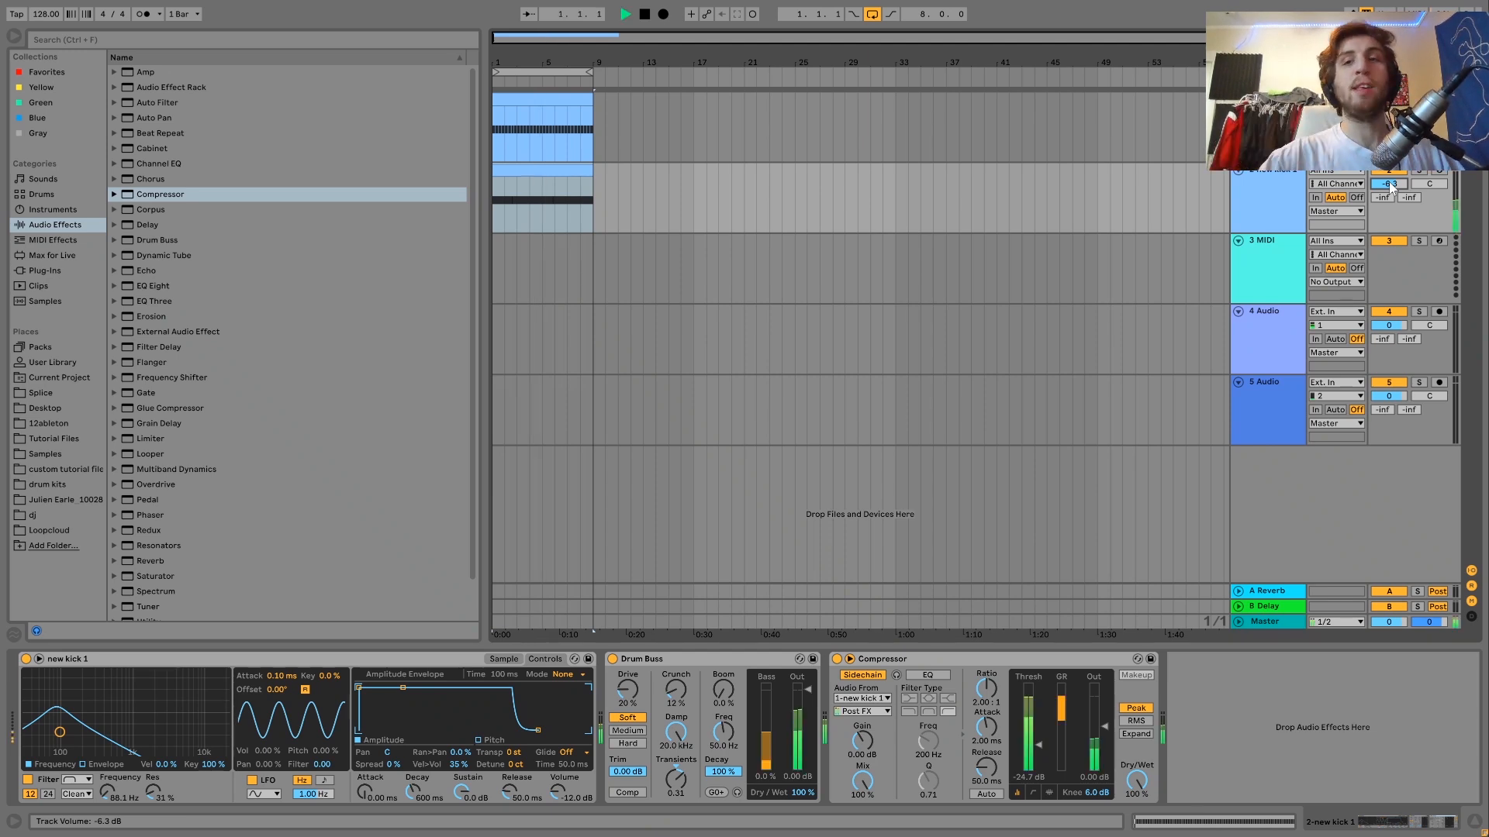
# Rename the original kick track as Kick and the duplicate track as Bass
pyautogui.click(1268, 113)
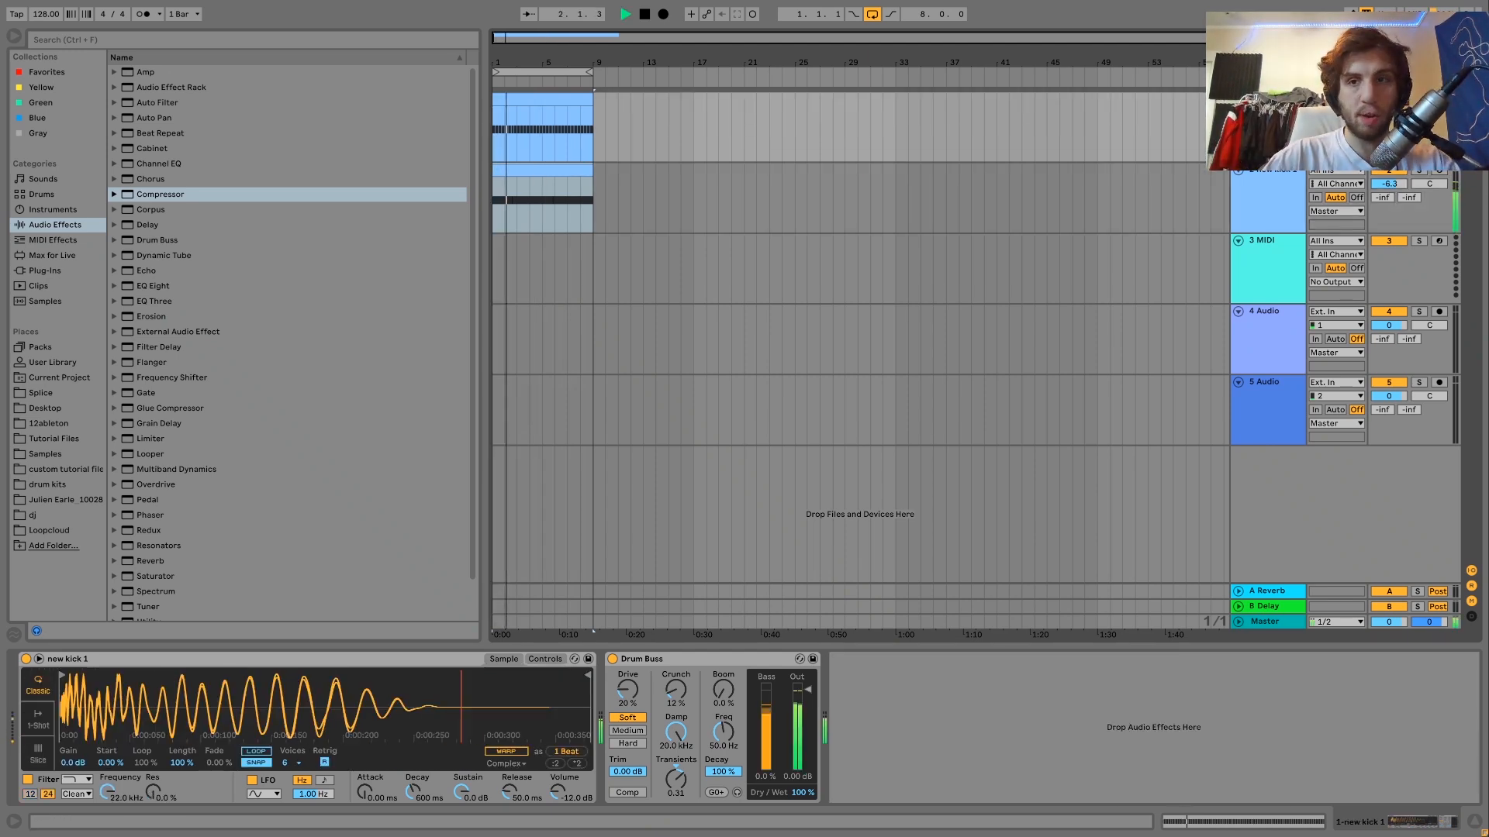
pyautogui.click(1269, 169)
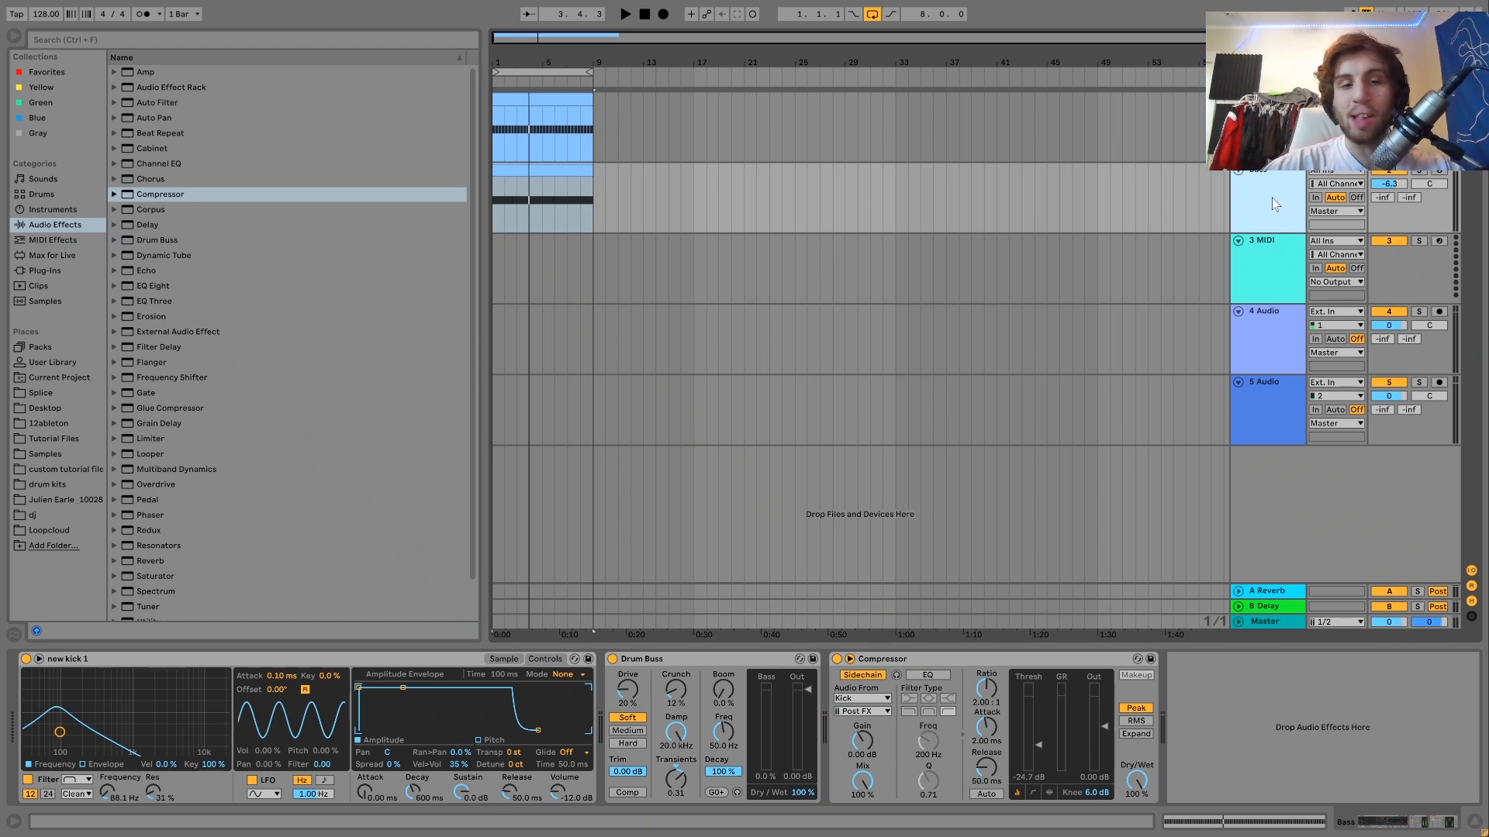
# Insert a new MIDI track, copy the Bass track's eight-bar clip onto it and delete all notes in the copy
pyautogui.hotkey('ctrl', 'shift', 't')
pyautogui.moveTo(566, 168); pyautogui.dragTo(520, 239)
pyautogui.doubleClick(521, 240)
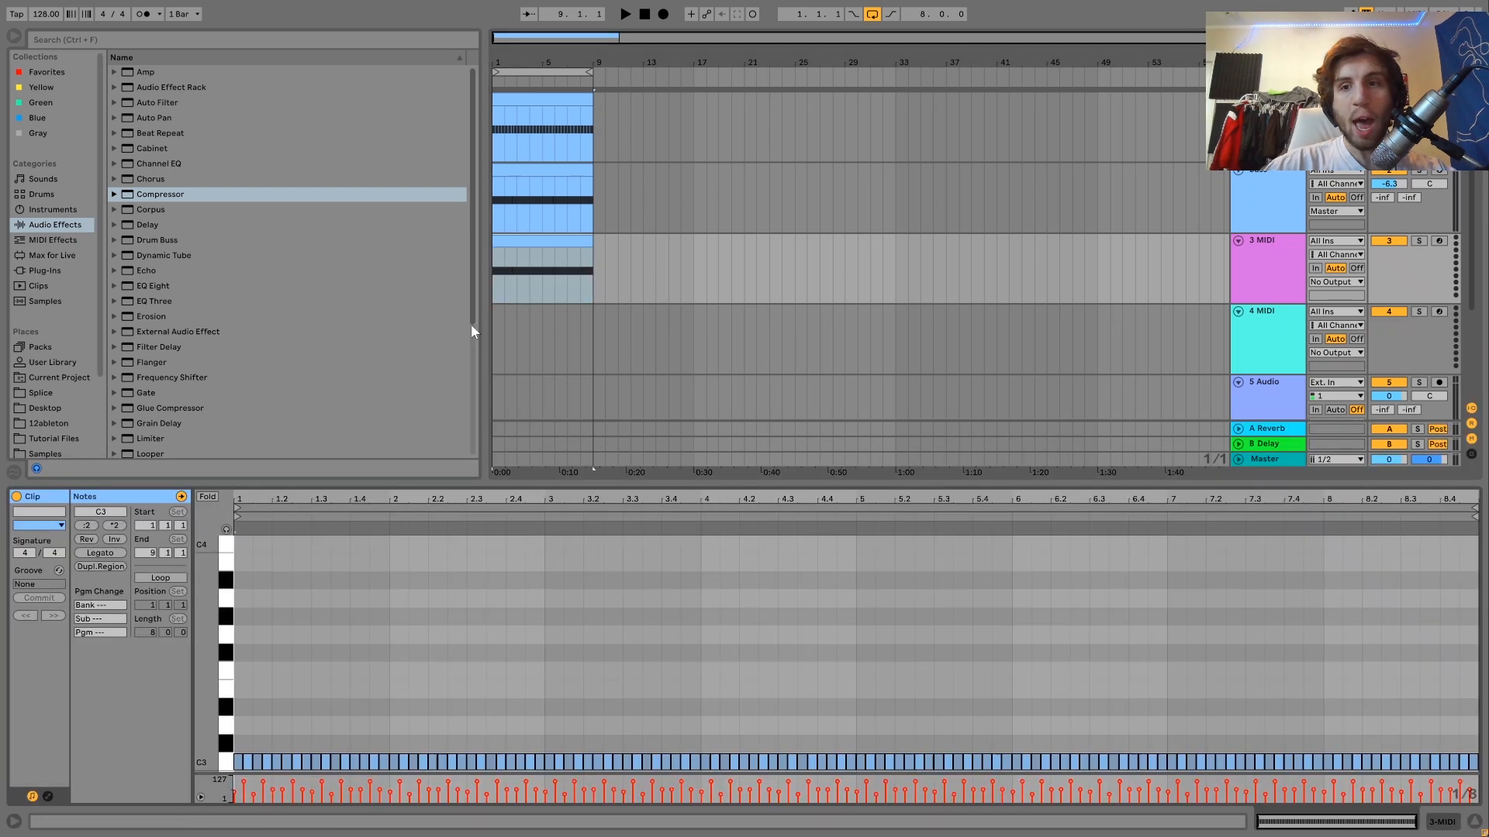
pyautogui.hotkey('ctrl', 'a')
pyautogui.press('Delete')
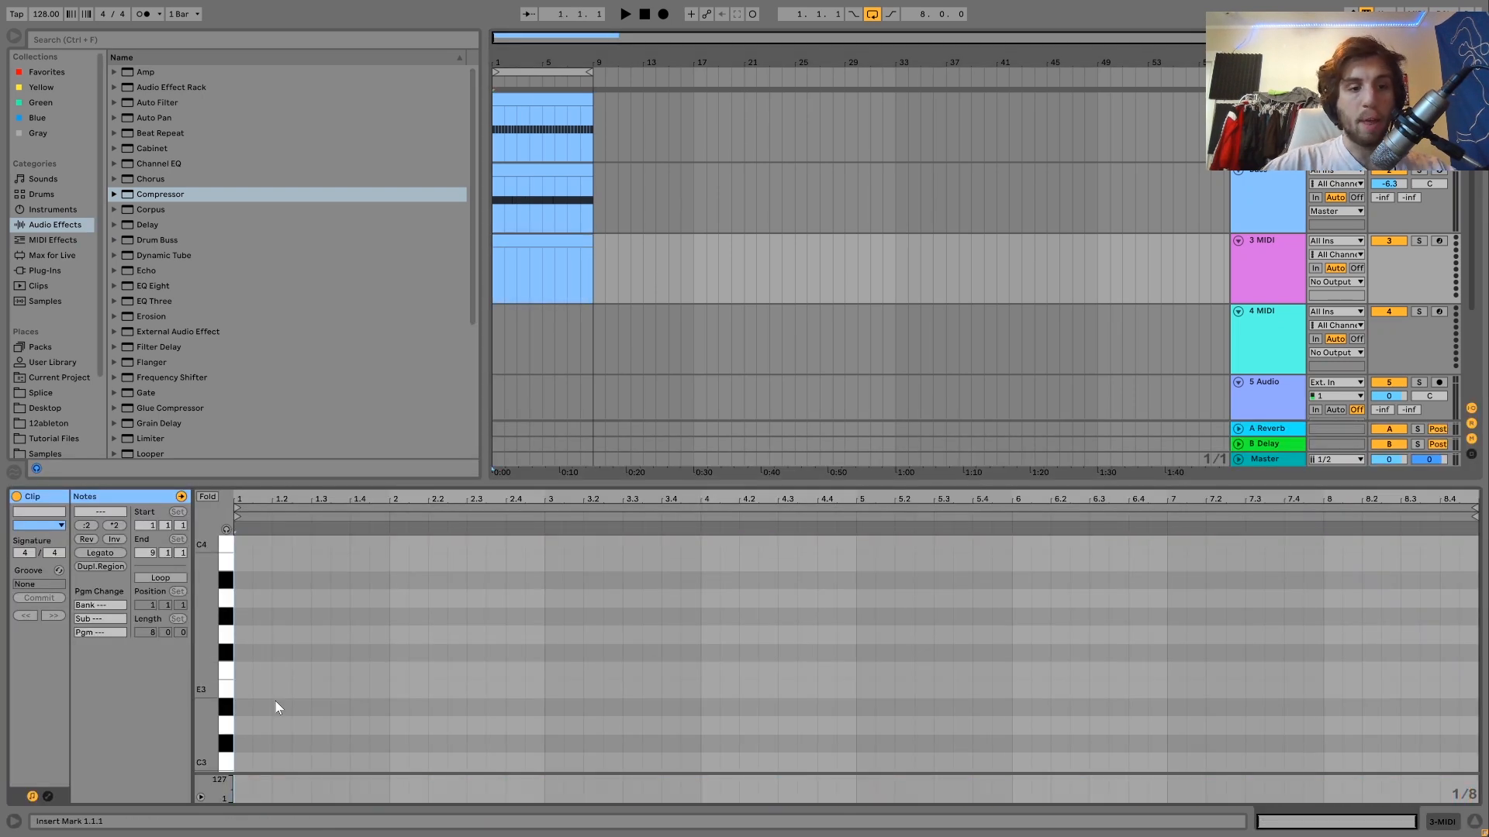
# Enter C3 sixteenth notes at 1.1.2, 1.1.3, 1.1.4, 1.2.2 and 1.2.4 in the empty clip
pyautogui.doubleClick(260, 767)
pyautogui.moveTo(244, 493); pyautogui.dragTo(244, 543)
pyautogui.hotkey('shift', 'Left')
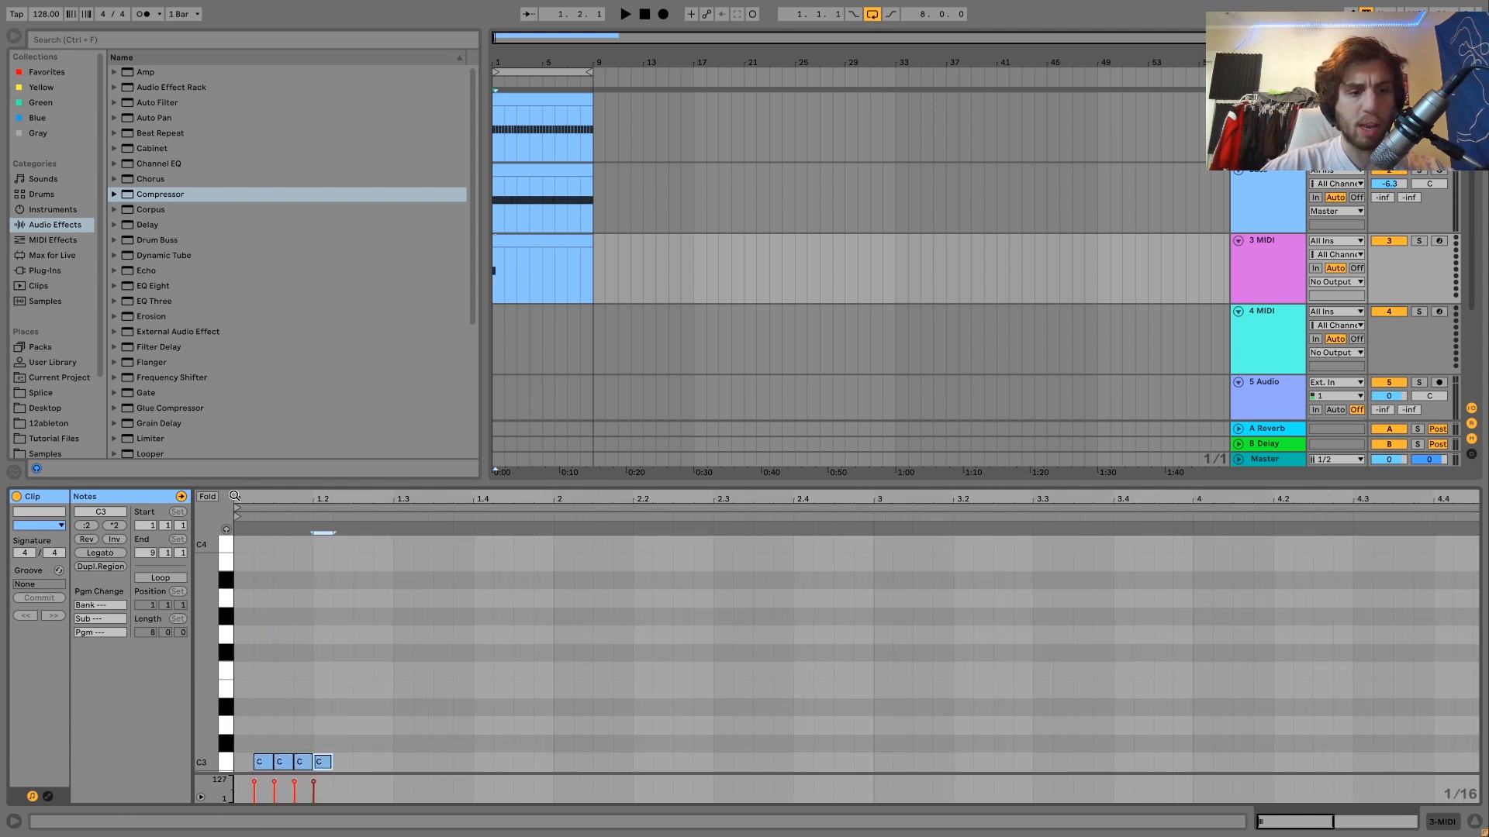
# Duplicate the two-beat offbeat pattern until it fills all eight bars and apply Legato to the notes
pyautogui.hotkey('ctrl', 'a')
pyautogui.hotkey('ctrl', 'd')
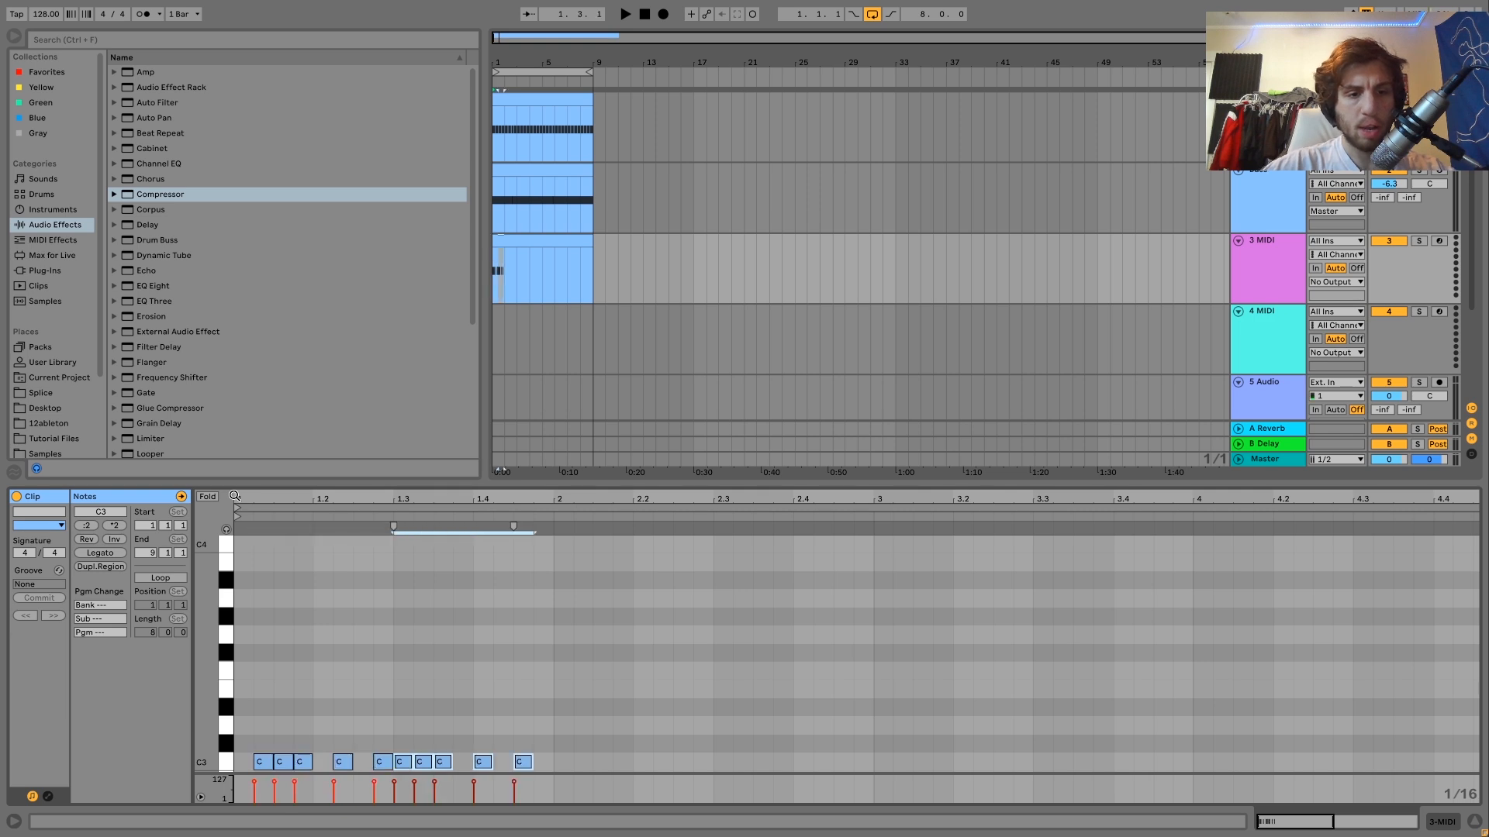
pyautogui.hotkey('ctrl', 'a')
pyautogui.hotkey('ctrl', 'd')
pyautogui.hotkey('ctrl', 'a')
pyautogui.hotkey('ctrl', 'd')
pyautogui.hotkey('ctrl', 'a')
pyautogui.hotkey('ctrl', 'd')
pyautogui.hotkey('ctrl', 'l')
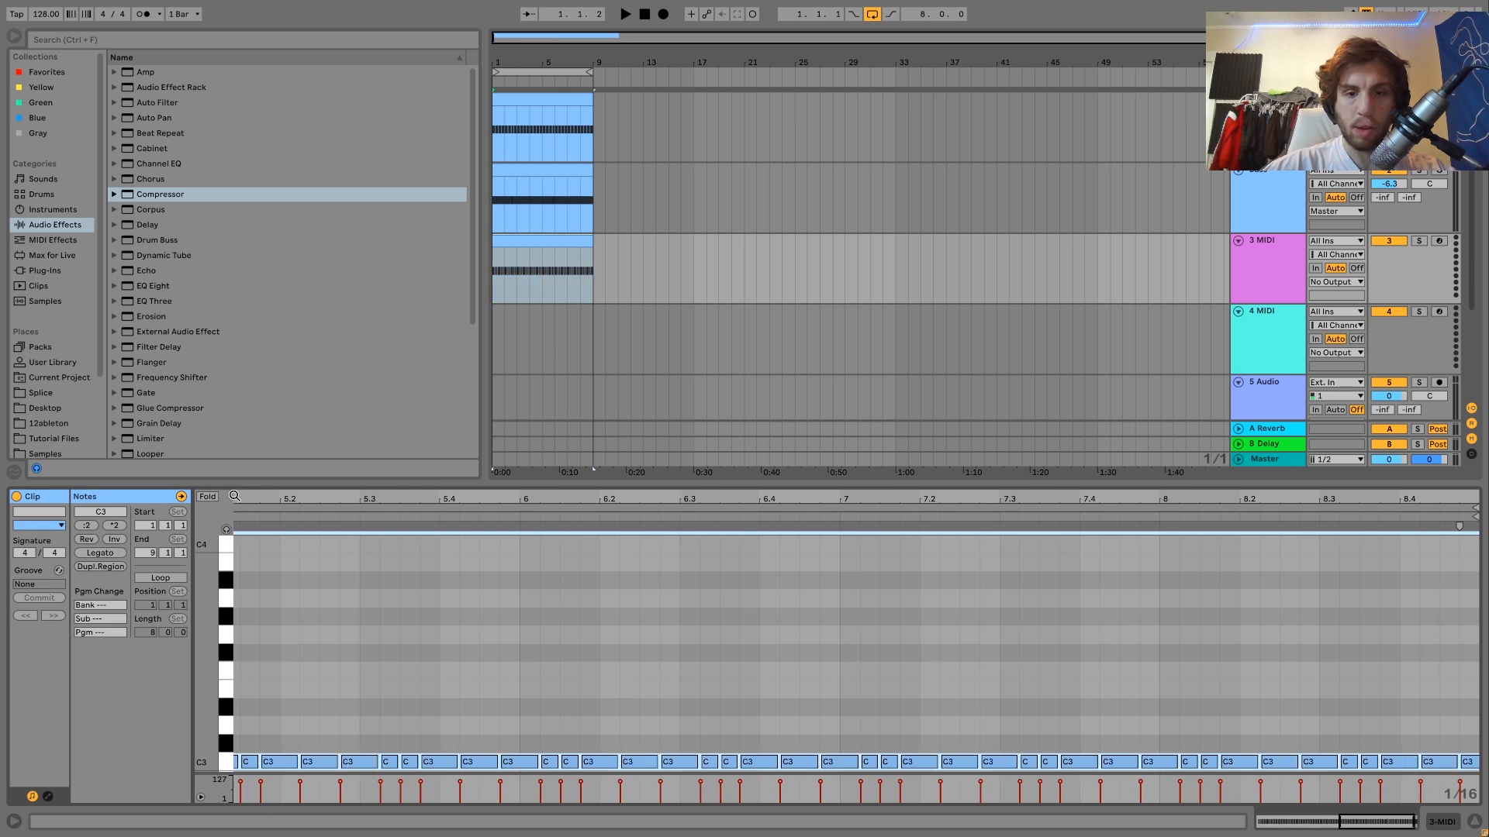
# Copy the Bass track's kick sampler to the third track and band-pass it at about 4.14 kHz with 23% resonance, auditioning it in solo
pyautogui.click(1250, 215)
pyautogui.moveTo(218, 661); pyautogui.dragTo(1435, 242)
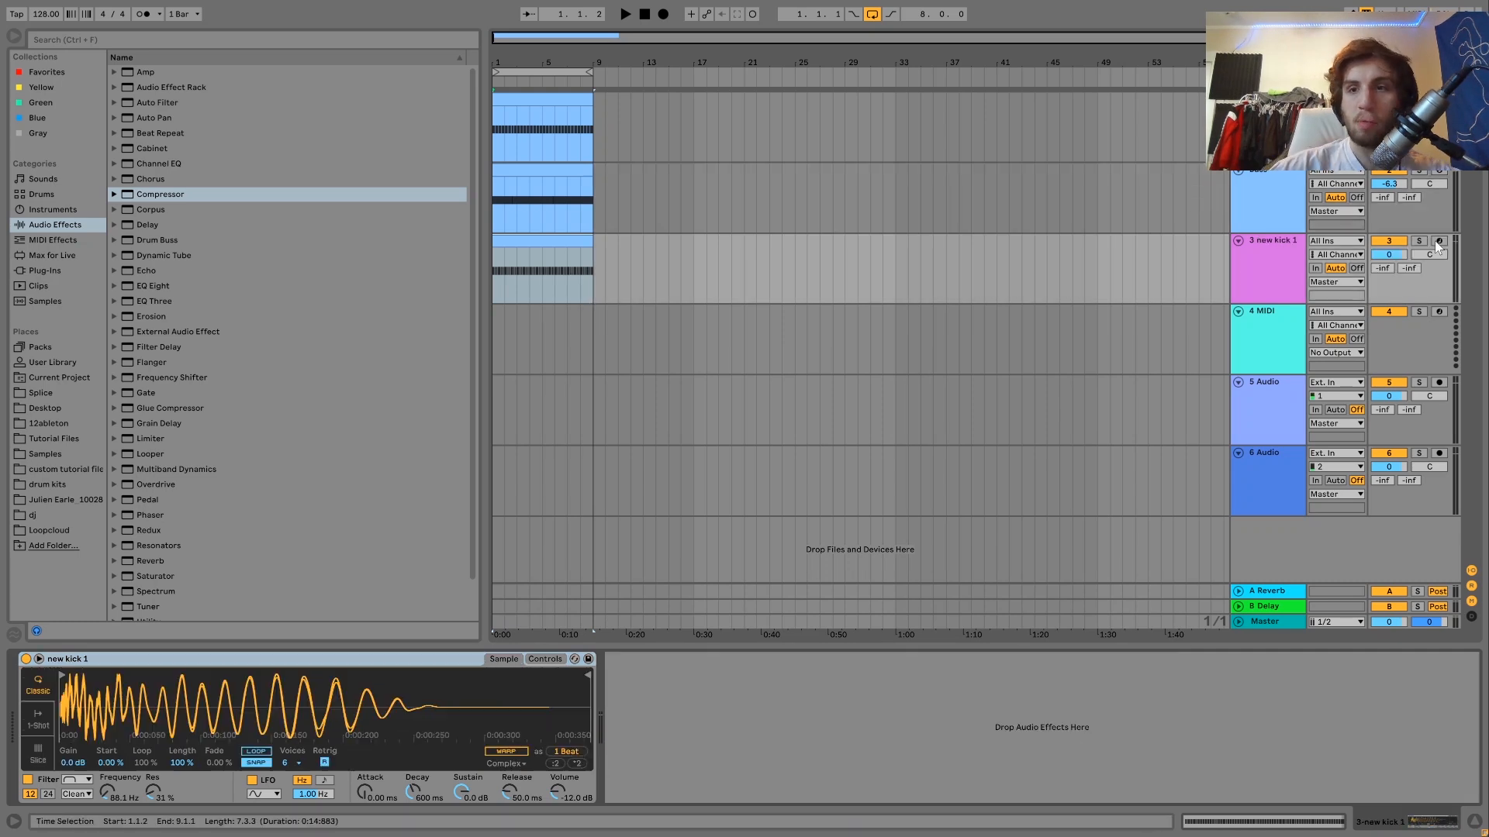
pyautogui.click(1419, 241)
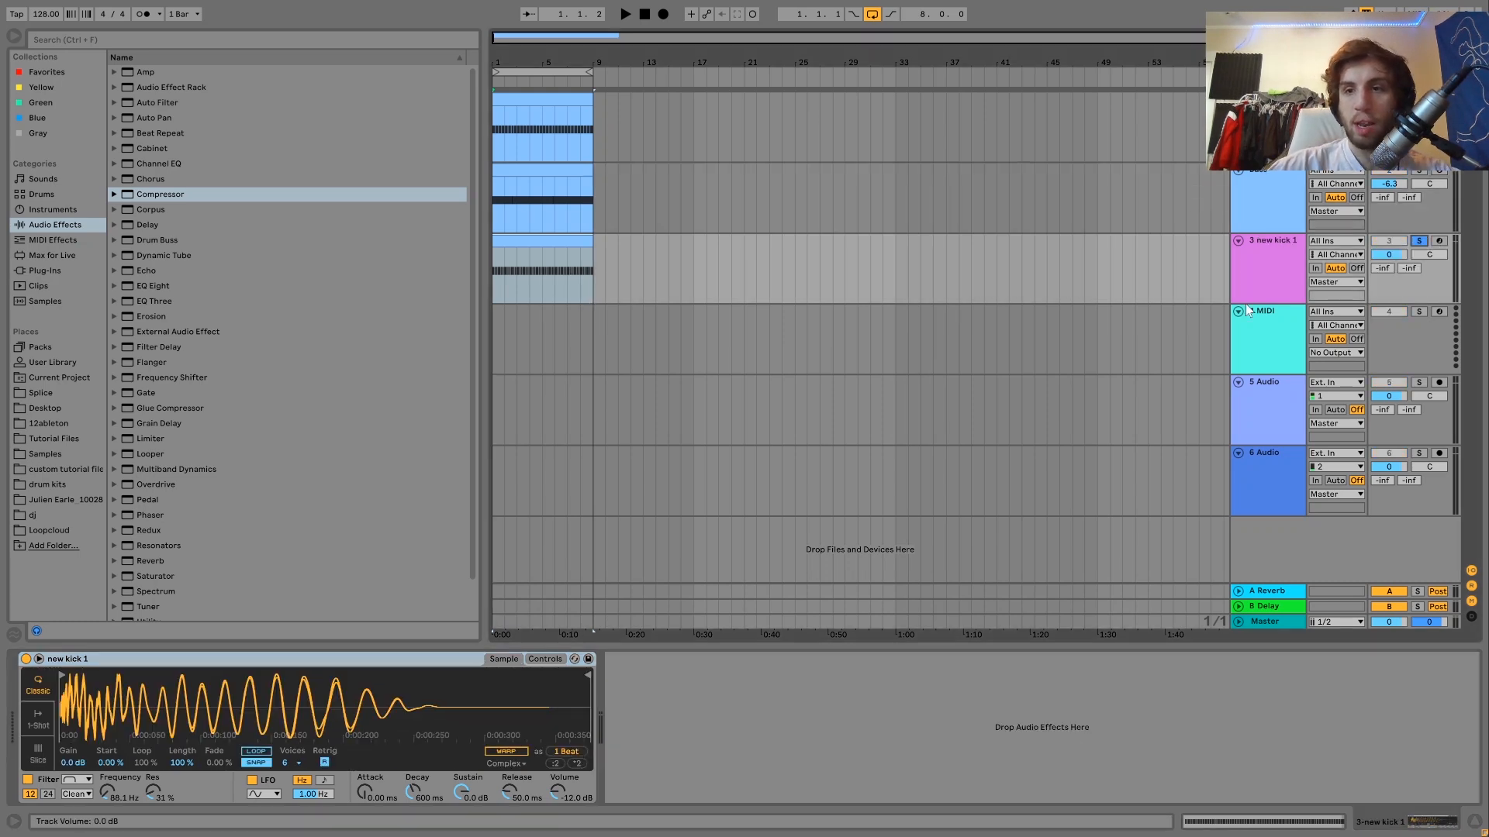
pyautogui.click(553, 659)
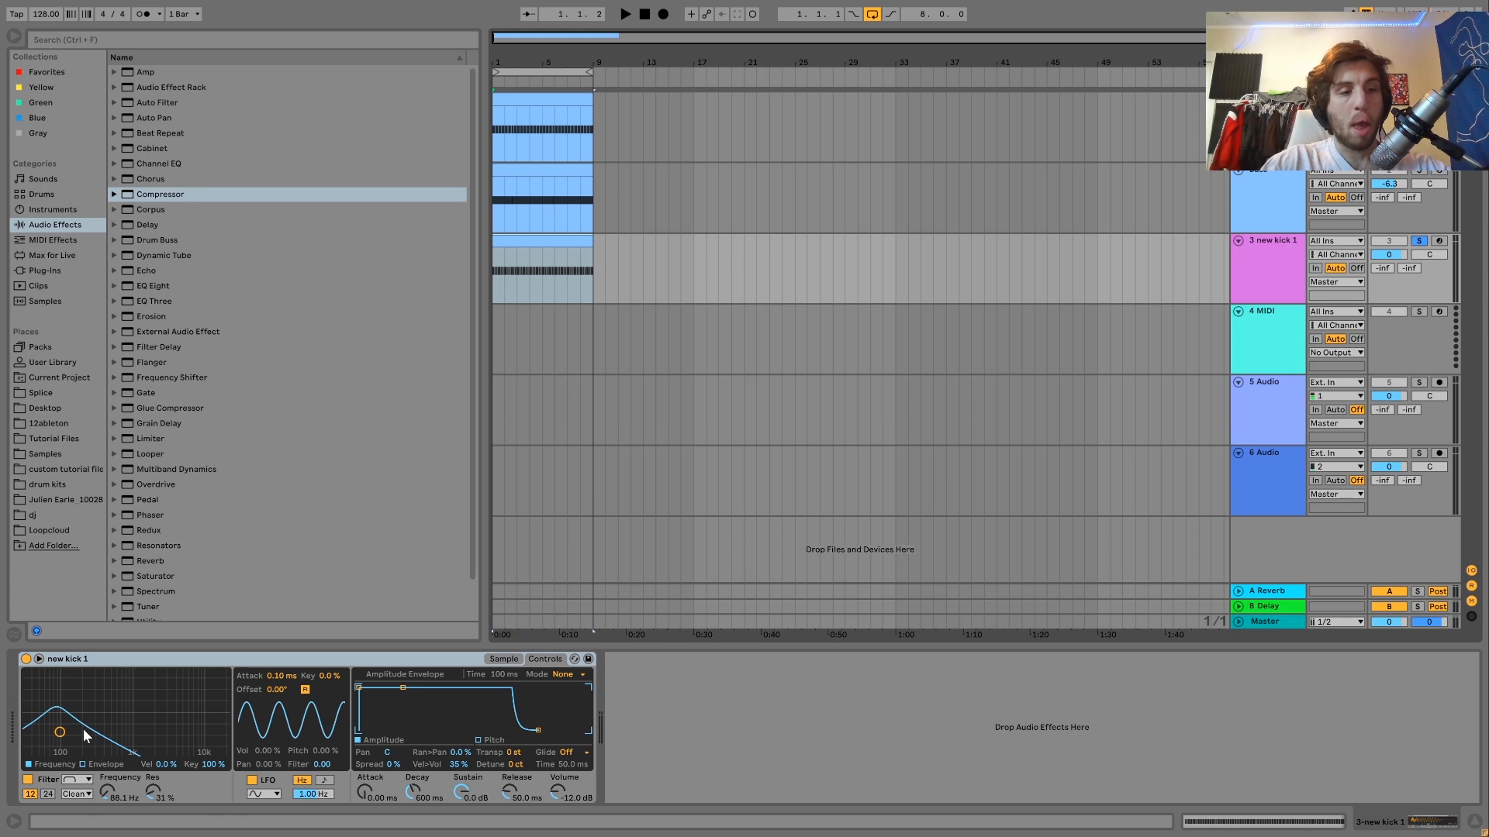
pyautogui.moveTo(86, 729); pyautogui.dragTo(175, 736)
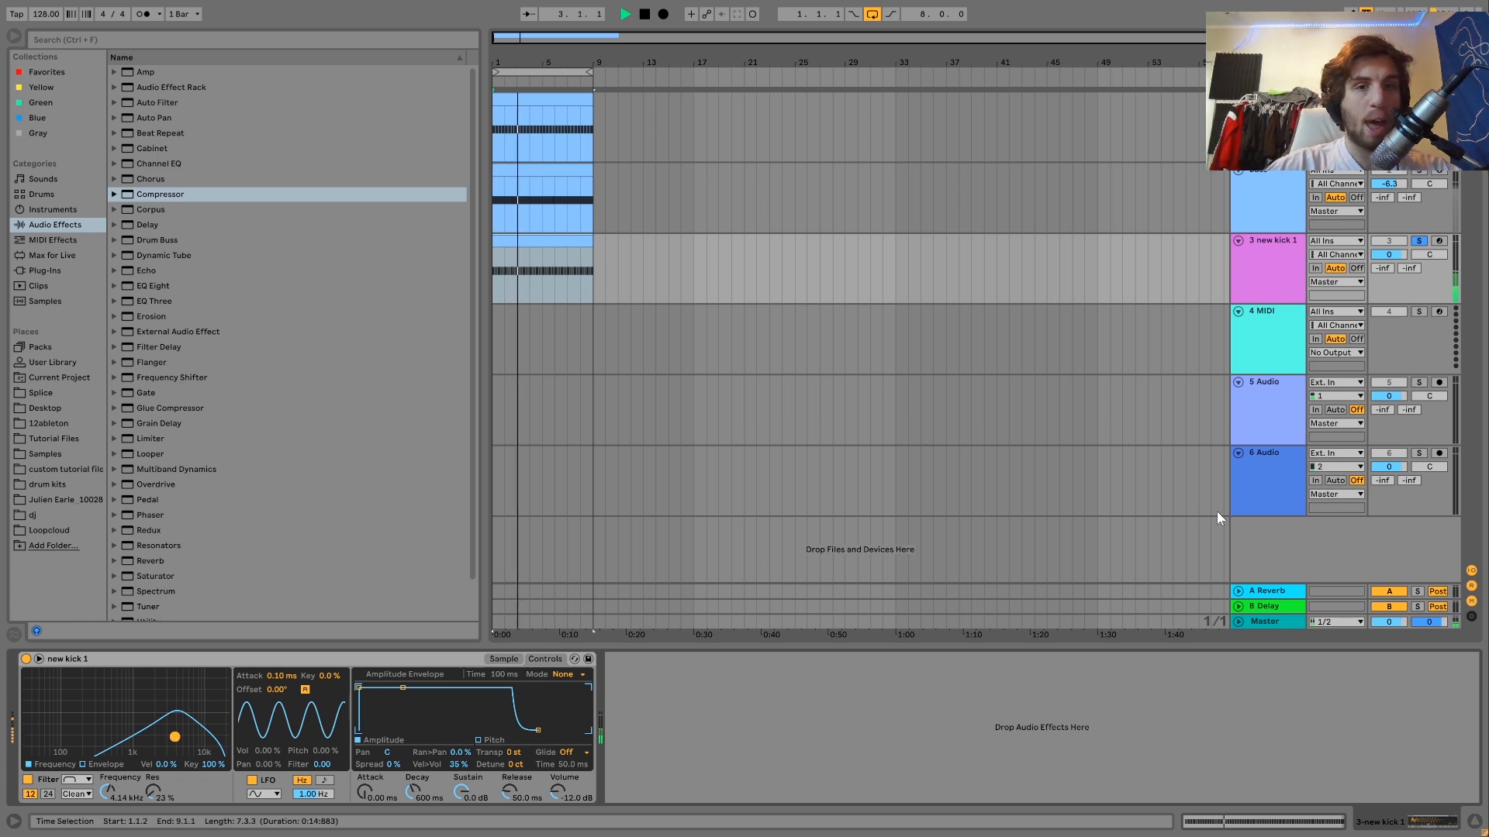
pyautogui.click(1418, 240)
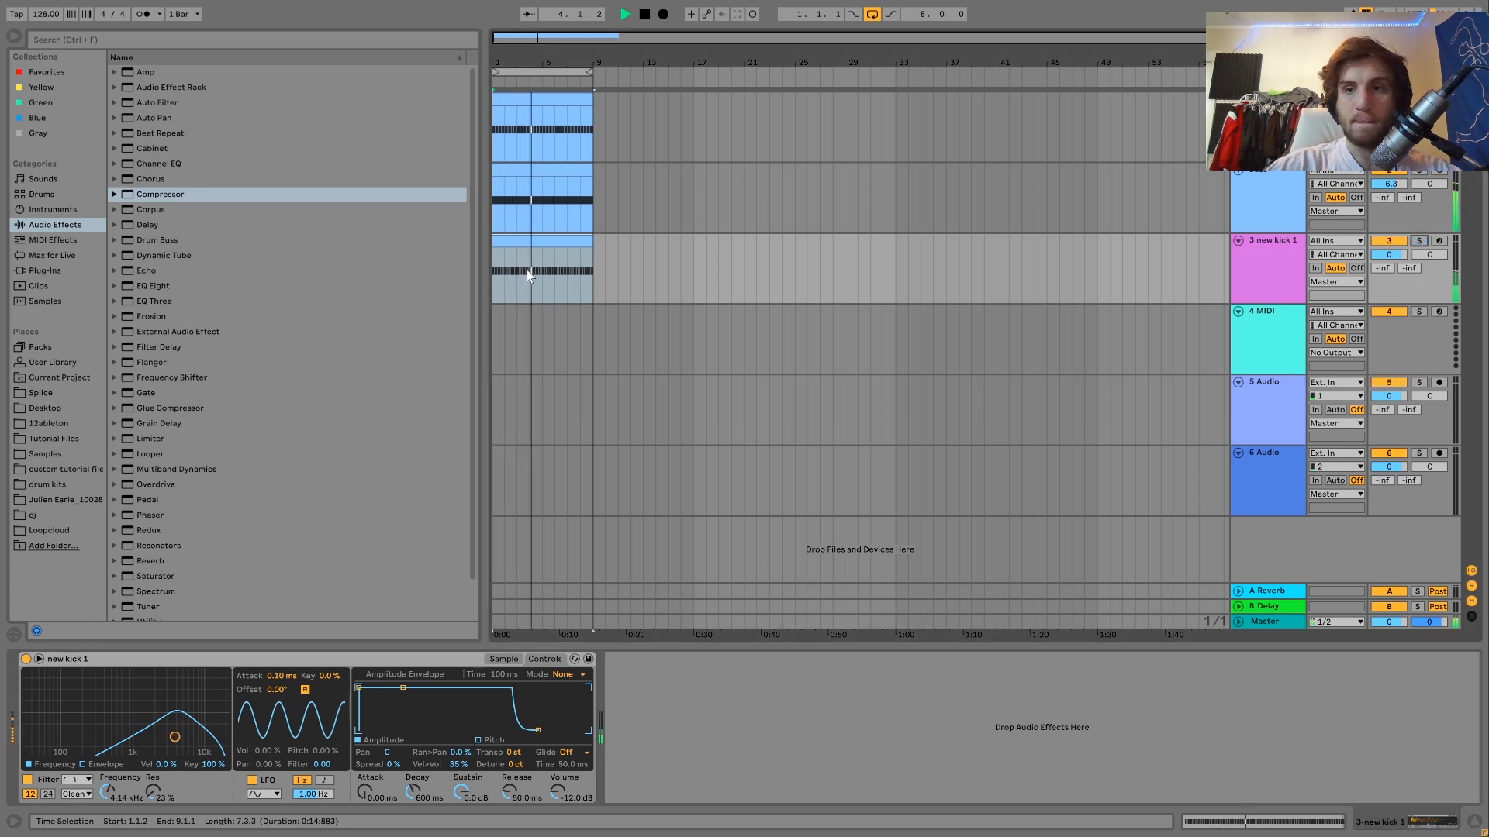
# Add Drum Buss to the third track with Medium distortion and 20.0 kHz damping, and set the sampler's band-pass to 612 Hz with 28% resonance
pyautogui.doubleClick(160, 242)
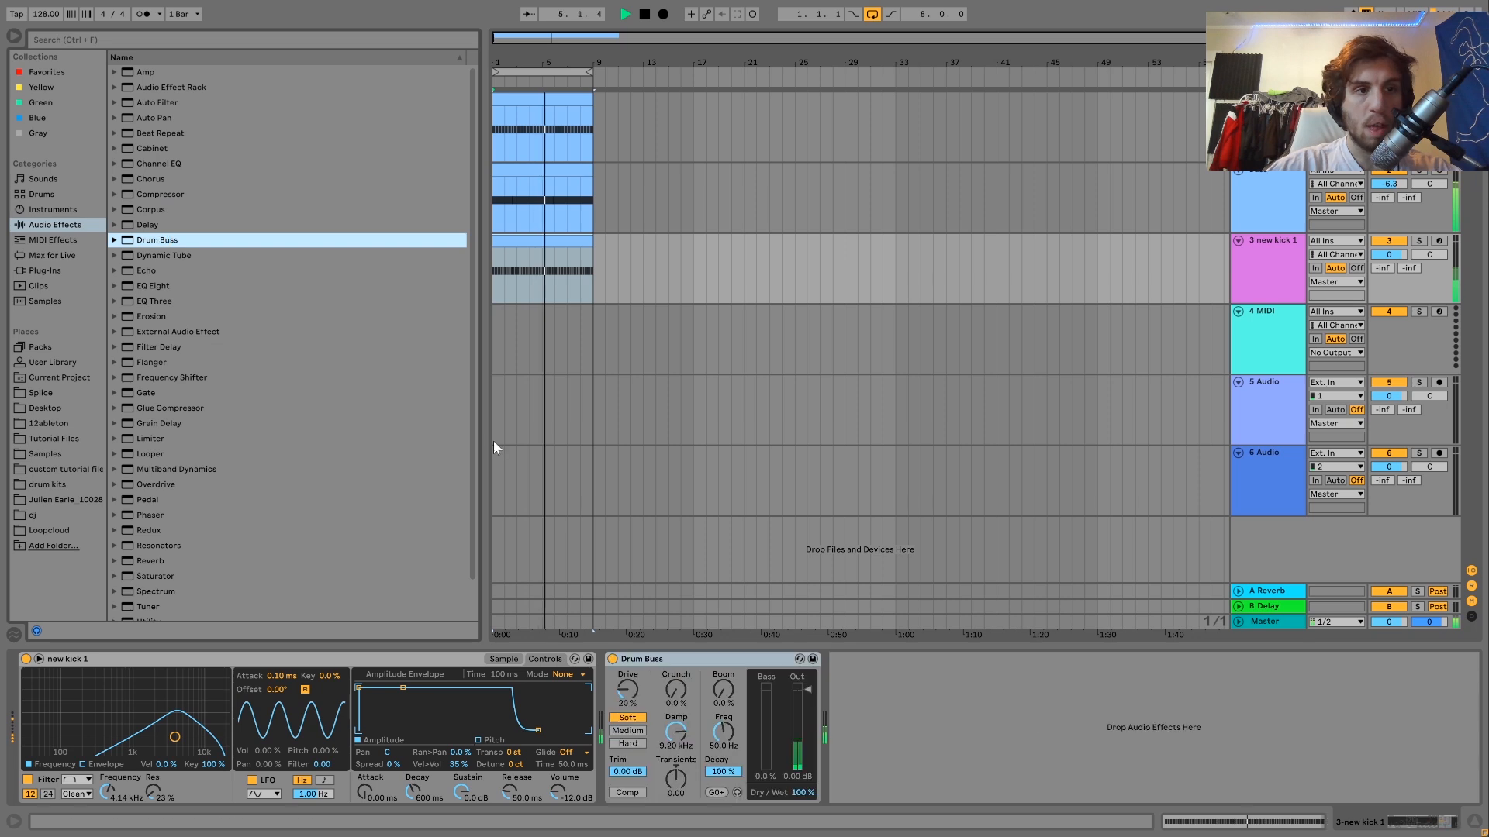
pyautogui.moveTo(672, 742); pyautogui.dragTo(672, 710)
pyautogui.click(627, 730)
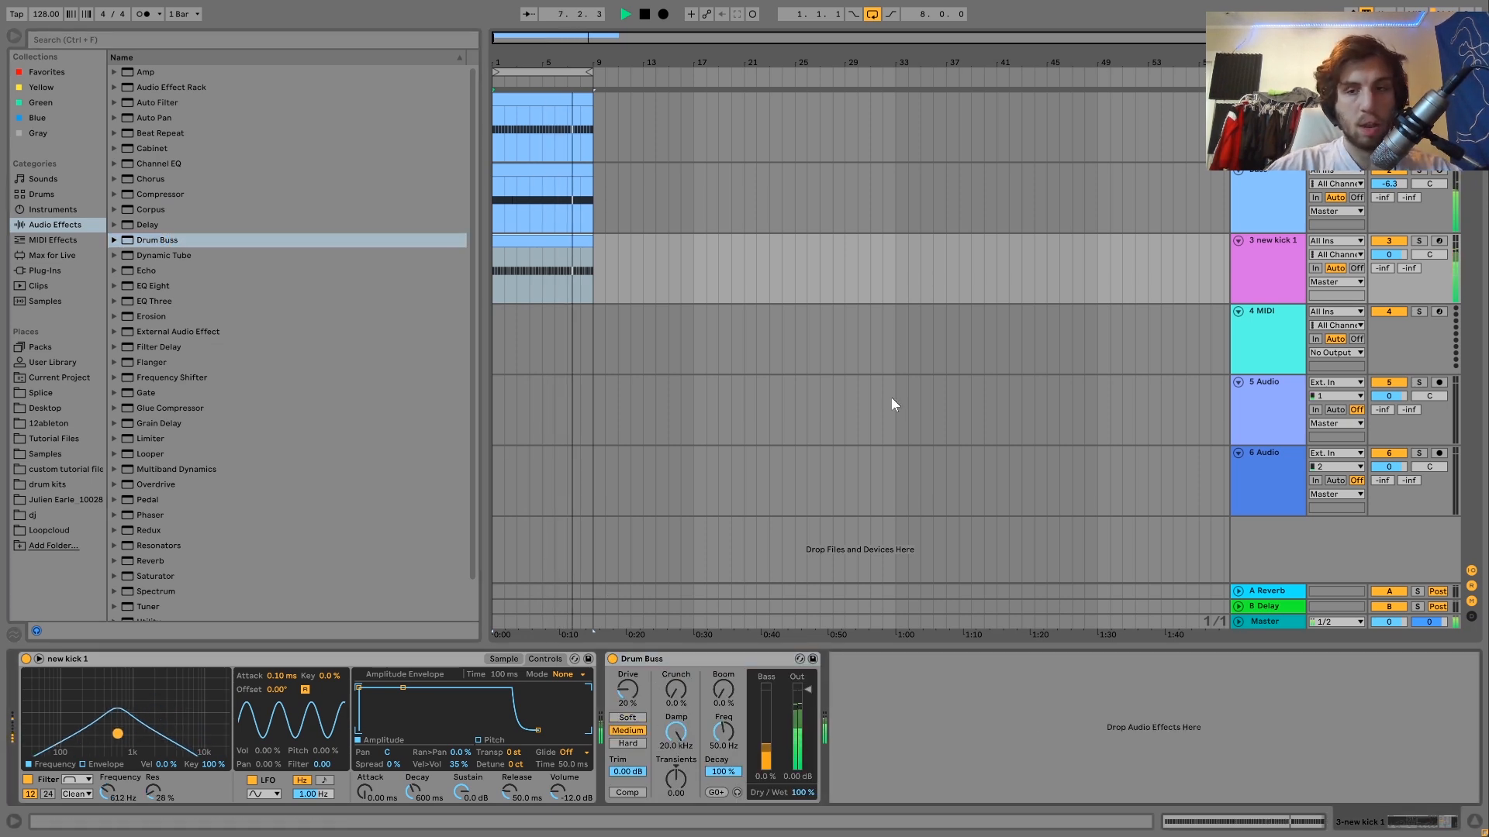
# Set the third track's volume to -20.0 dB, comparing it in solo and within the full mix
pyautogui.moveTo(1380, 259)
pyautogui.mouseDown()
pyautogui.moveTo(1380, 306)
pyautogui.moveTo(1380, 245)
pyautogui.mouseUp()
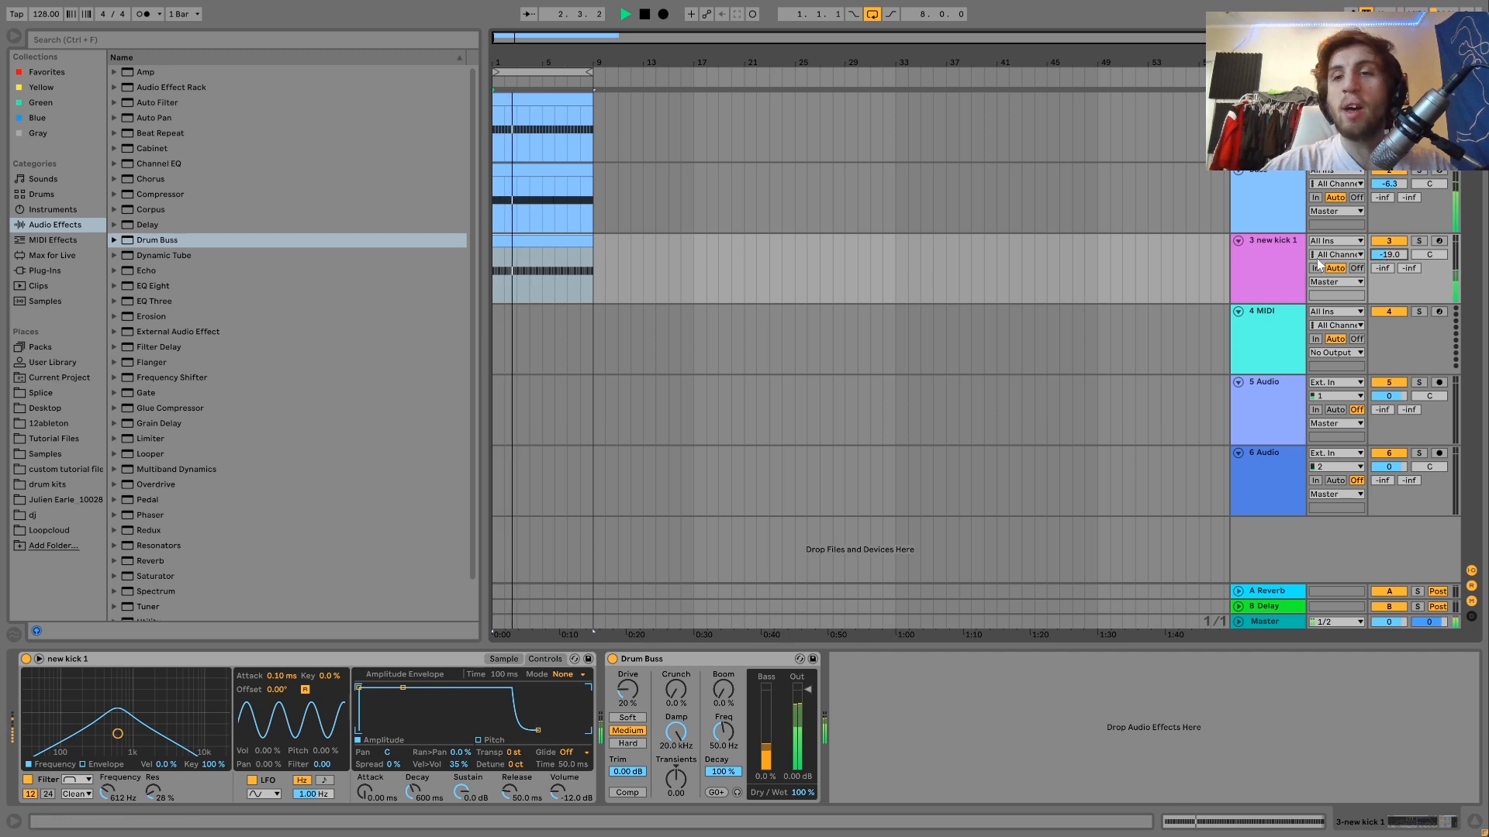
pyautogui.press('space')
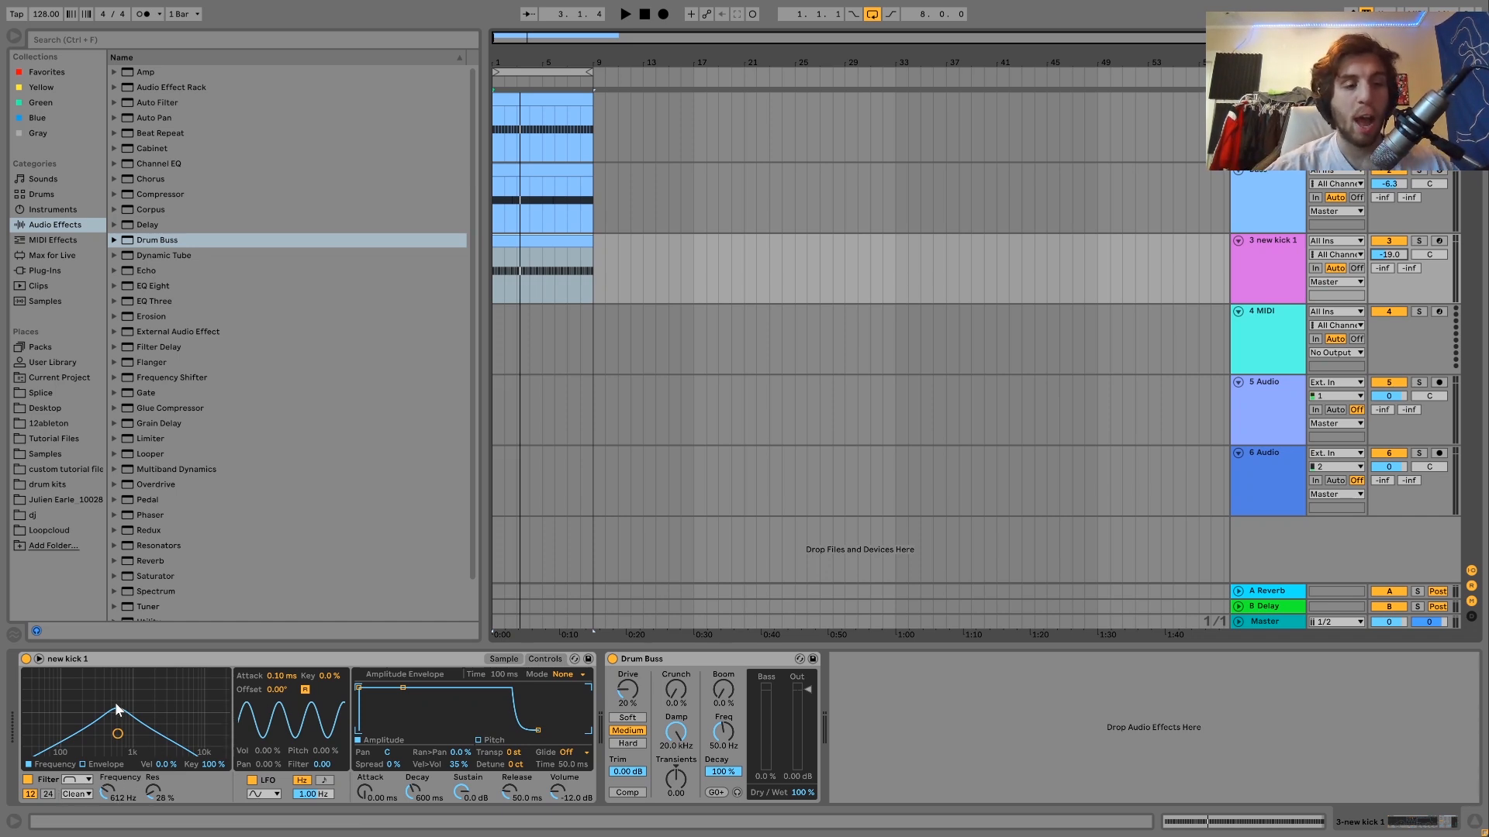
pyautogui.press('space')
pyautogui.moveTo(1404, 253); pyautogui.dragTo(1387, 254)
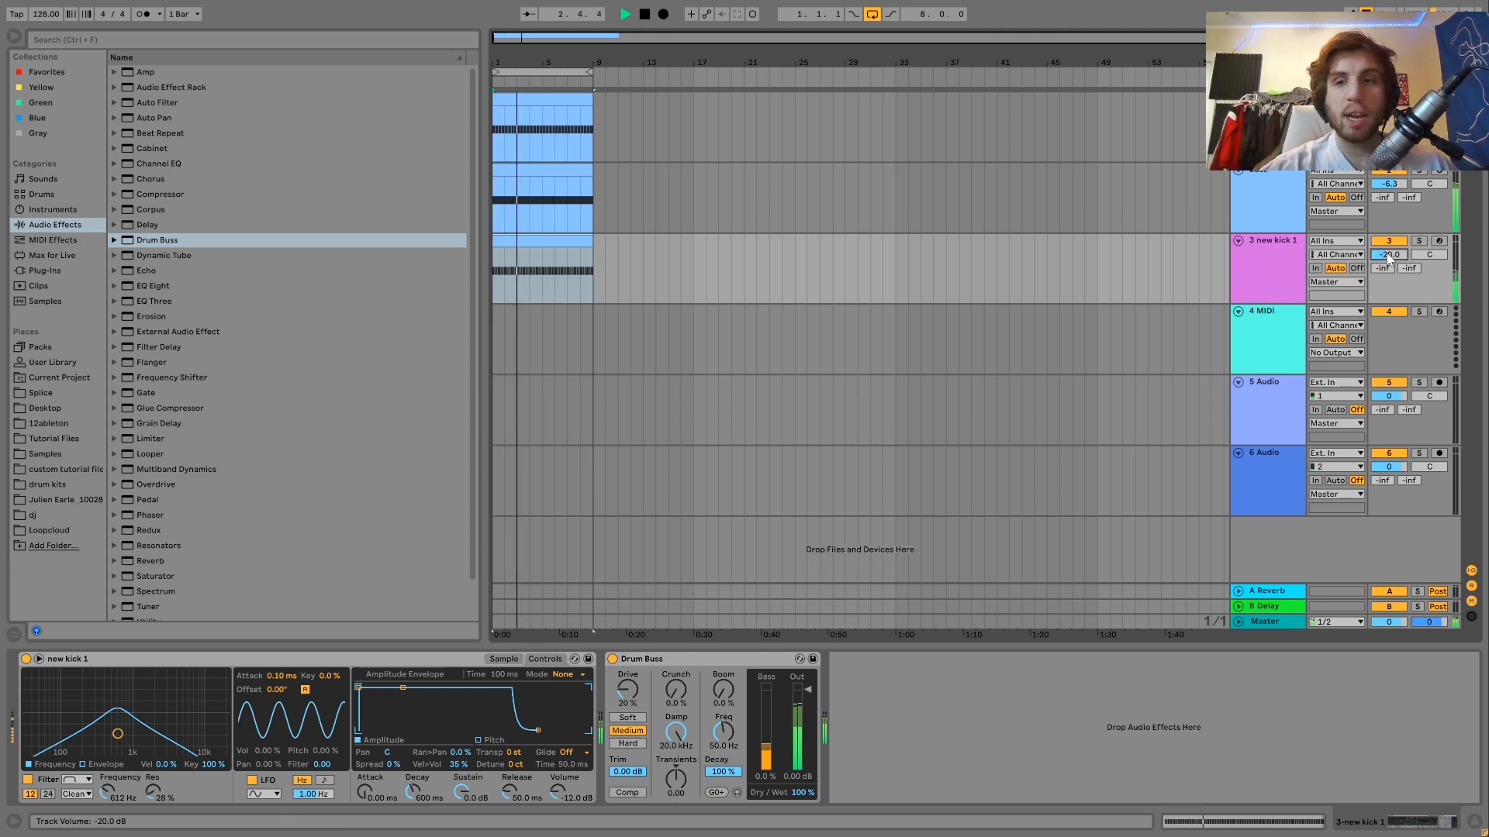
pyautogui.click(1421, 240)
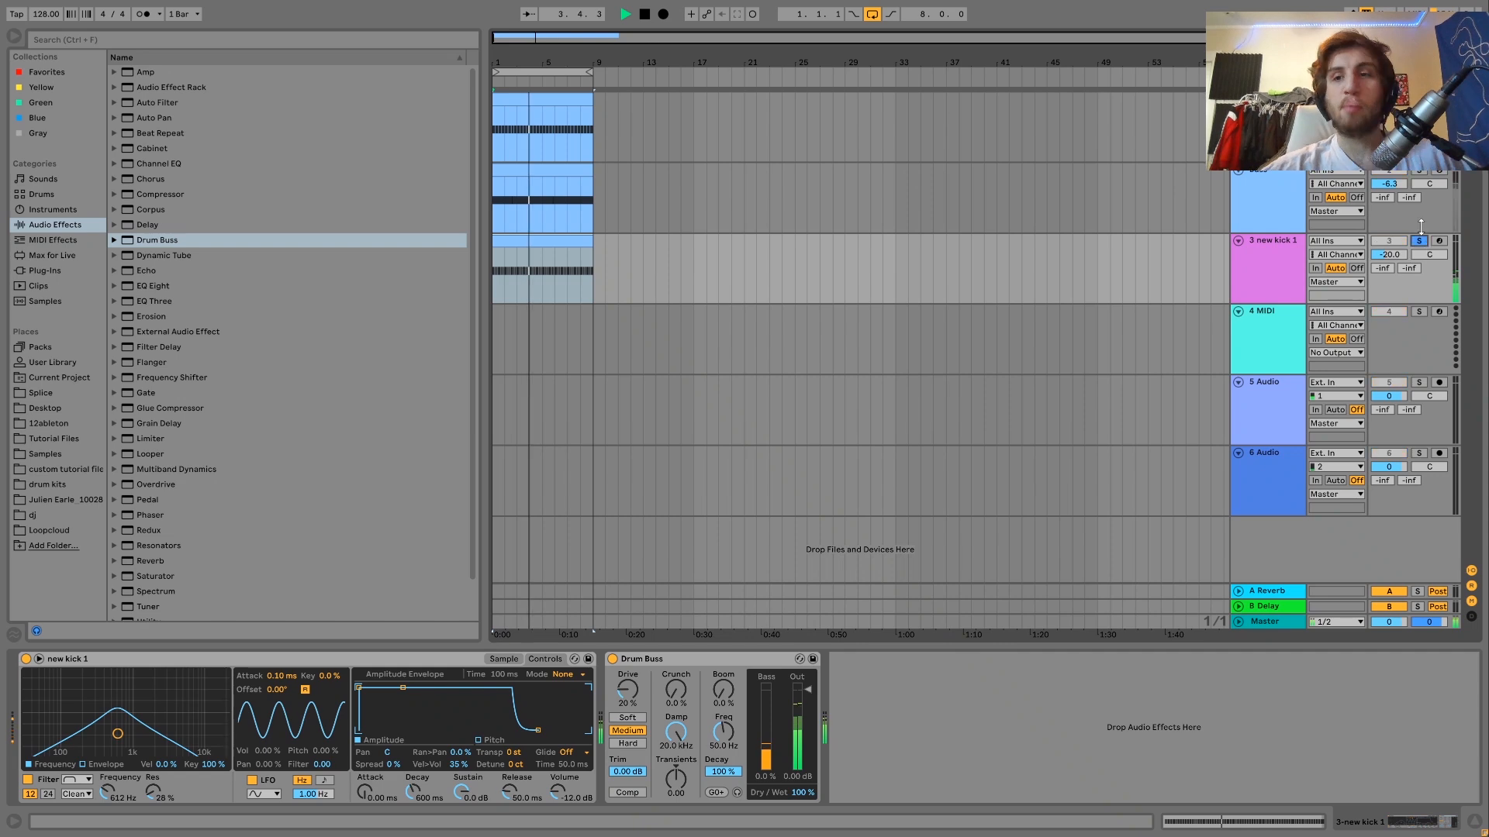
pyautogui.click(1419, 170)
pyautogui.click(1418, 170)
# Rename the third track as Click and stop playback
pyautogui.click(1264, 238)
pyautogui.hotkey('ctrl', 'r')
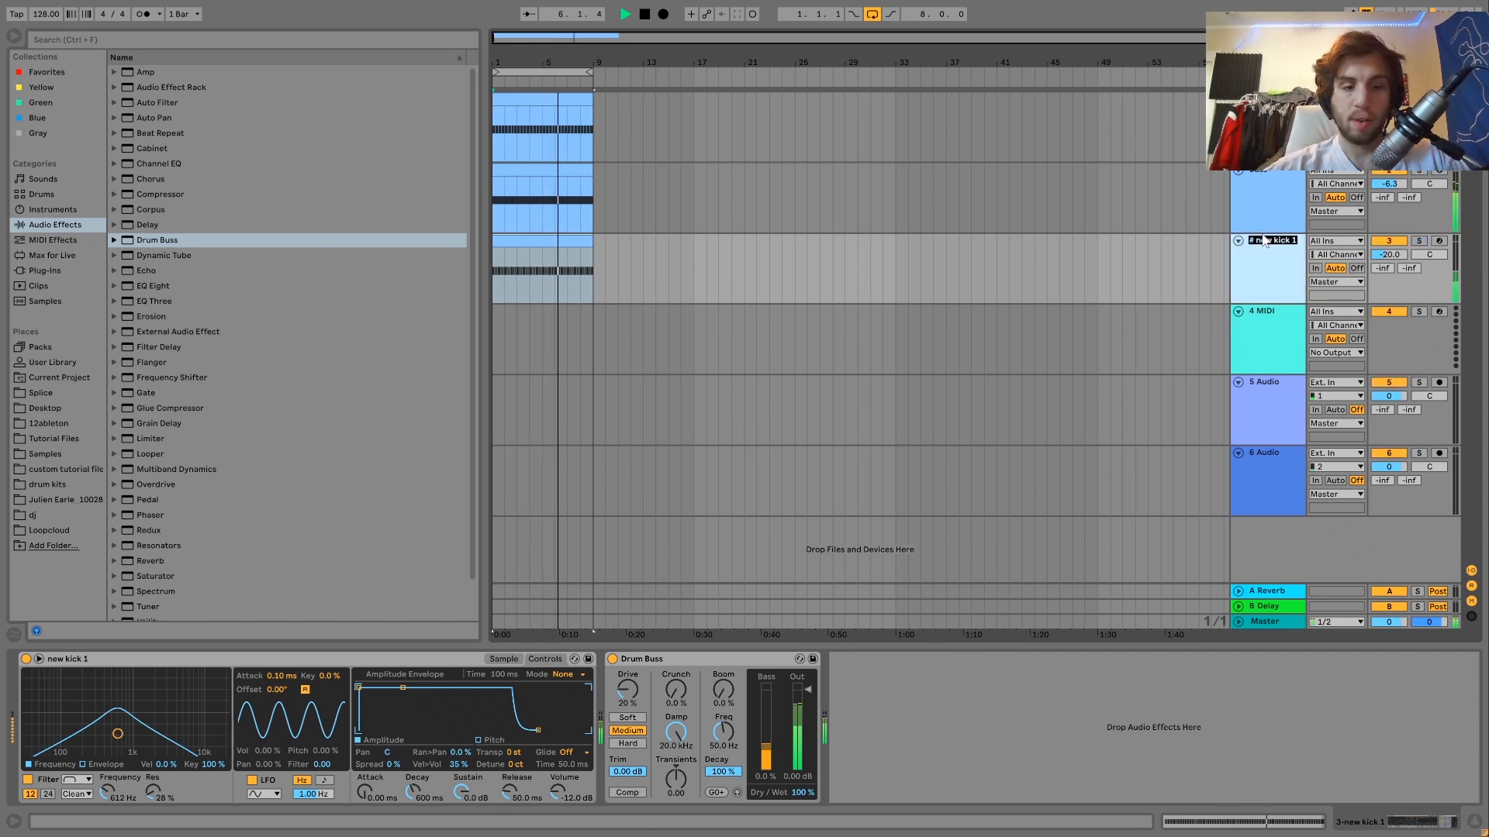
pyautogui.write('Click')
pyautogui.press('Return')
pyautogui.press('space')
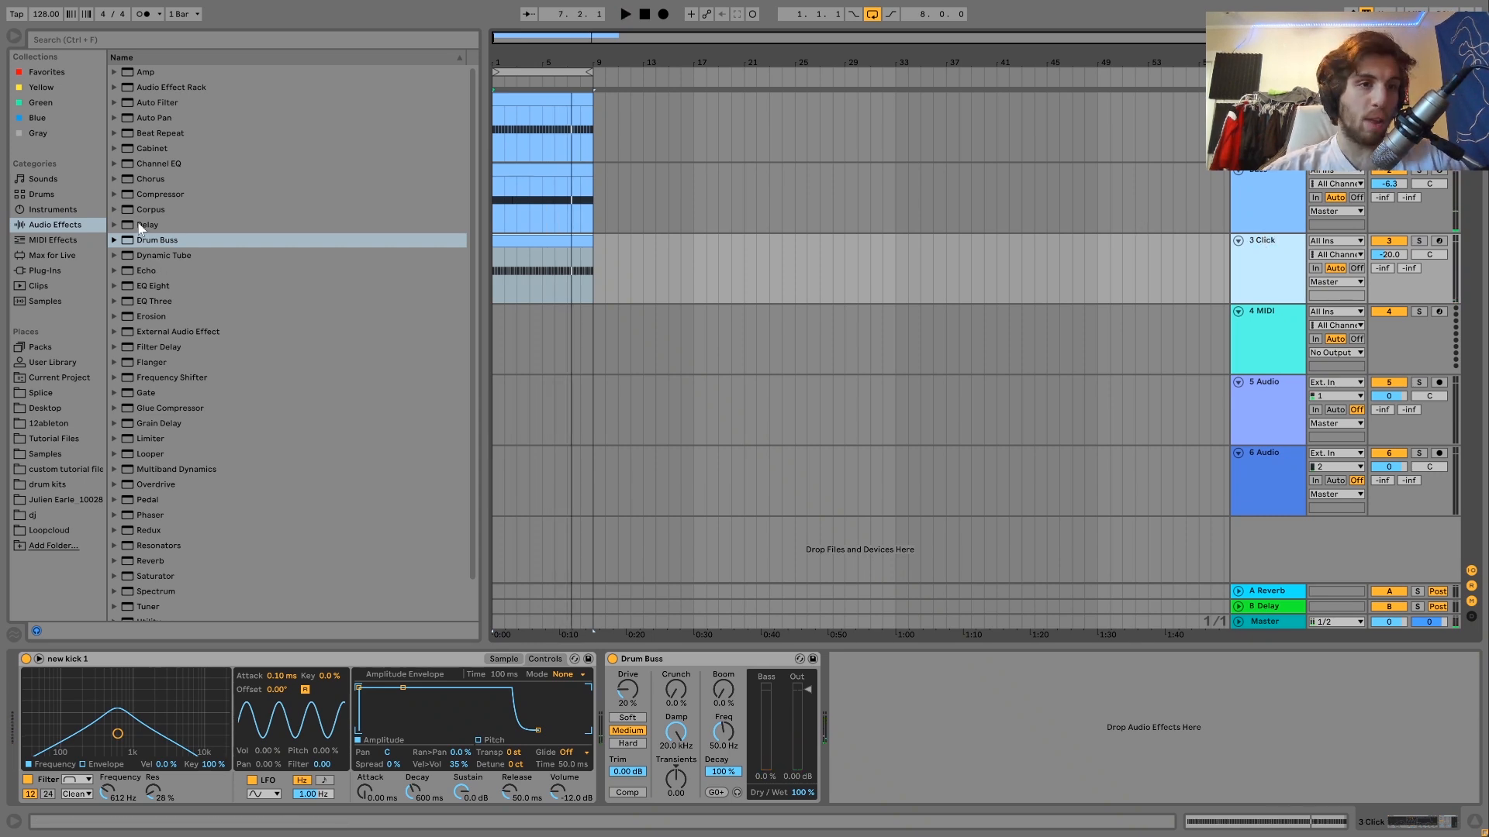
# Insert a ping-pong Delay before Drum Buss on Click, with both sides at one sixteenth and Dry/Wet at 45%, auditioning it in solo
pyautogui.doubleClick(144, 225)
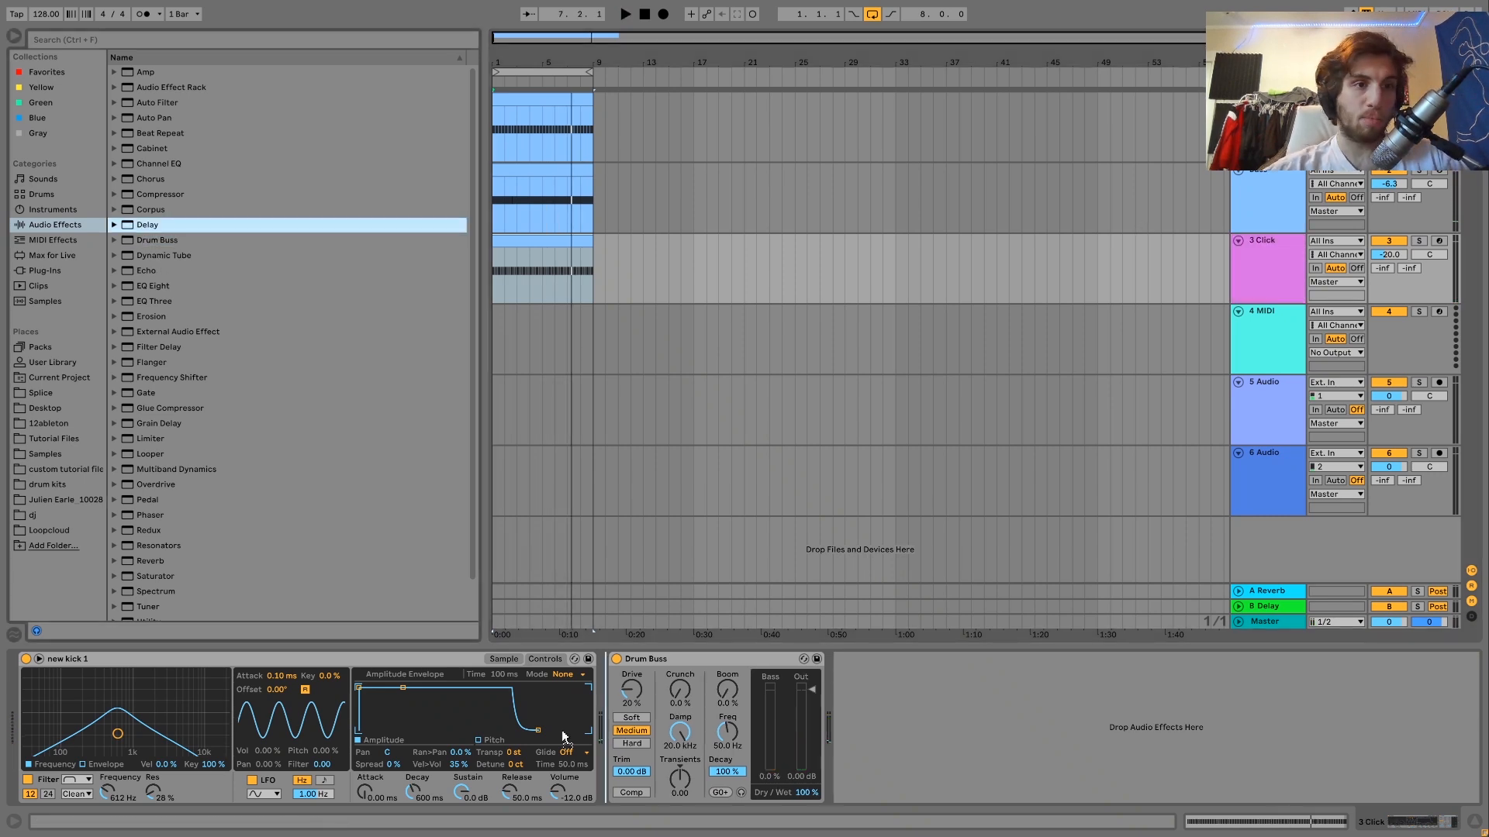
pyautogui.click(1419, 241)
pyautogui.click(876, 737)
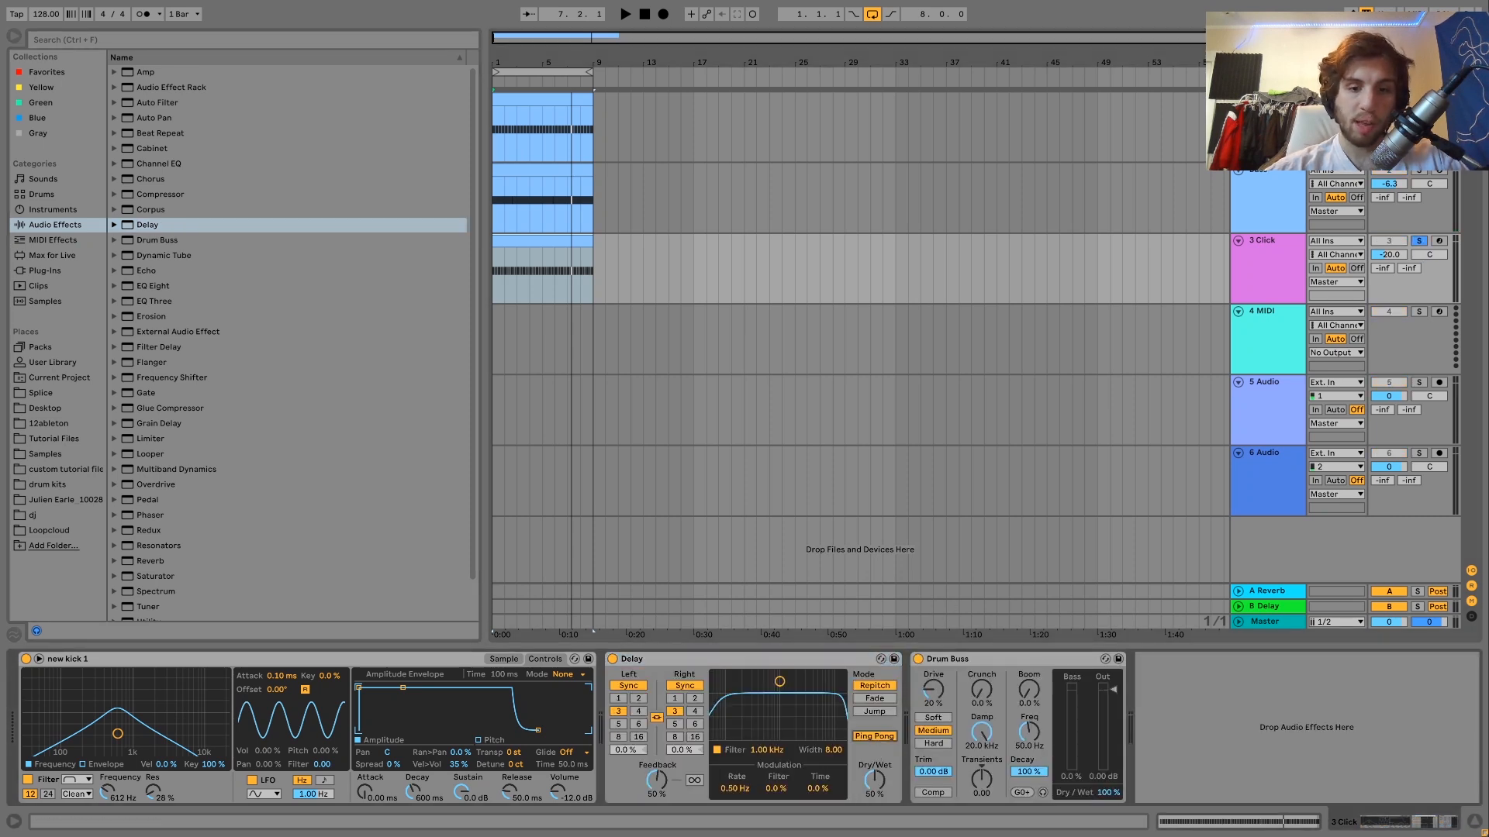
pyautogui.press('space')
pyautogui.moveTo(875, 780); pyautogui.dragTo(874, 788)
pyautogui.click(675, 700)
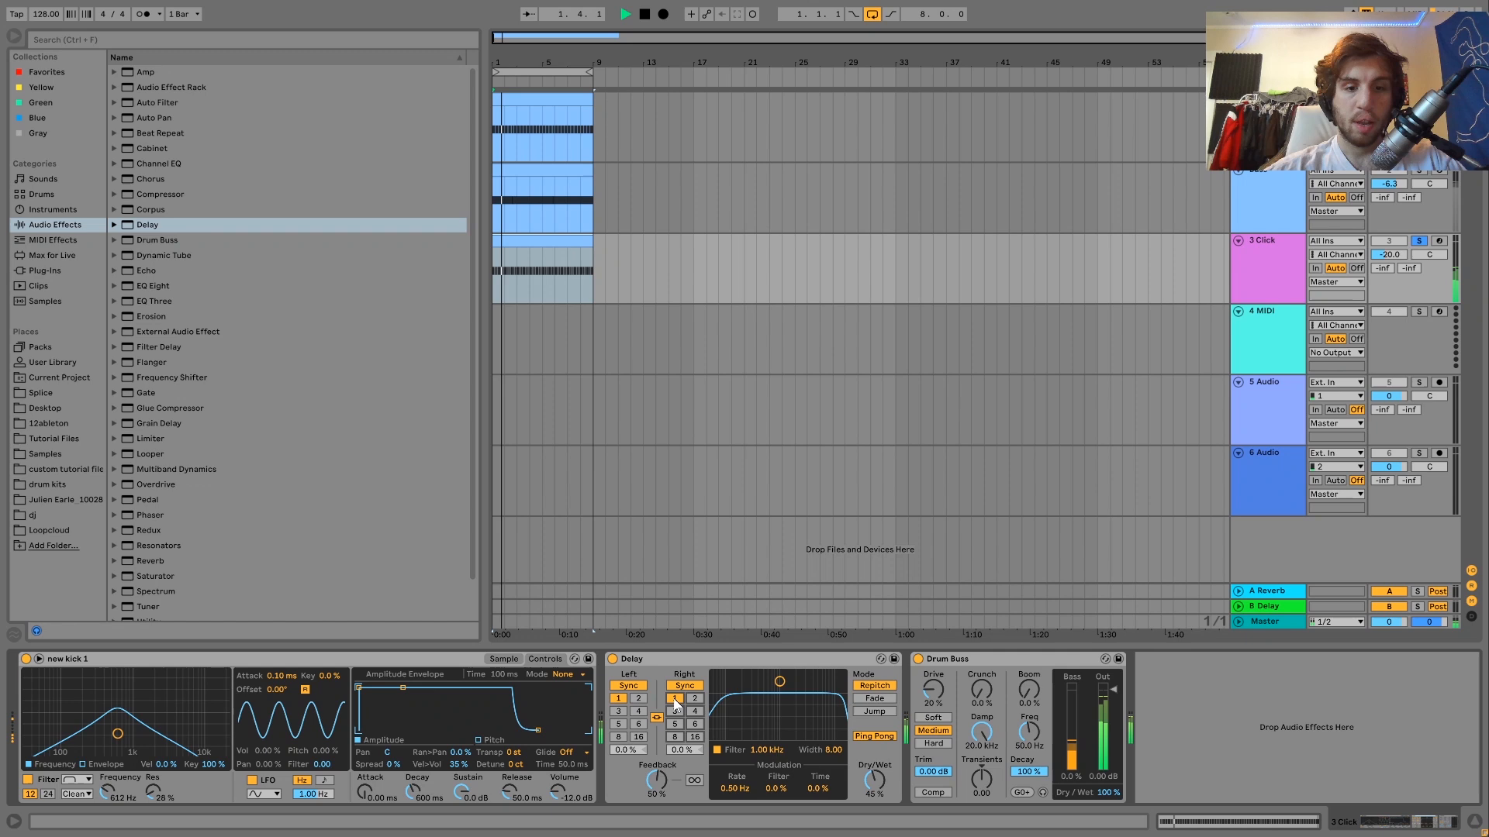
pyautogui.click(1418, 242)
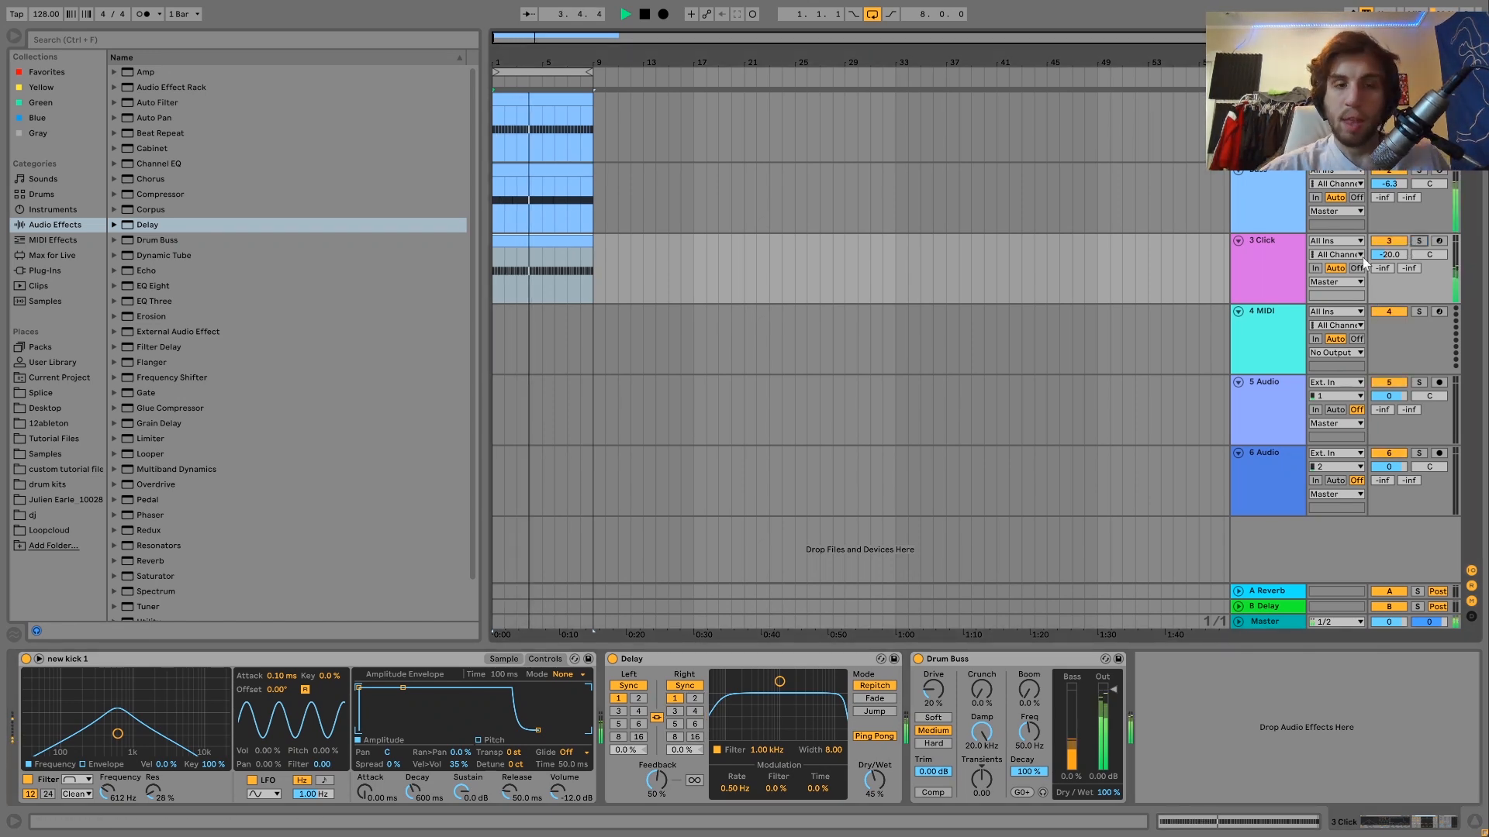
# Group the Kick, Bass and Click tracks
pyautogui.click(1291, 269)
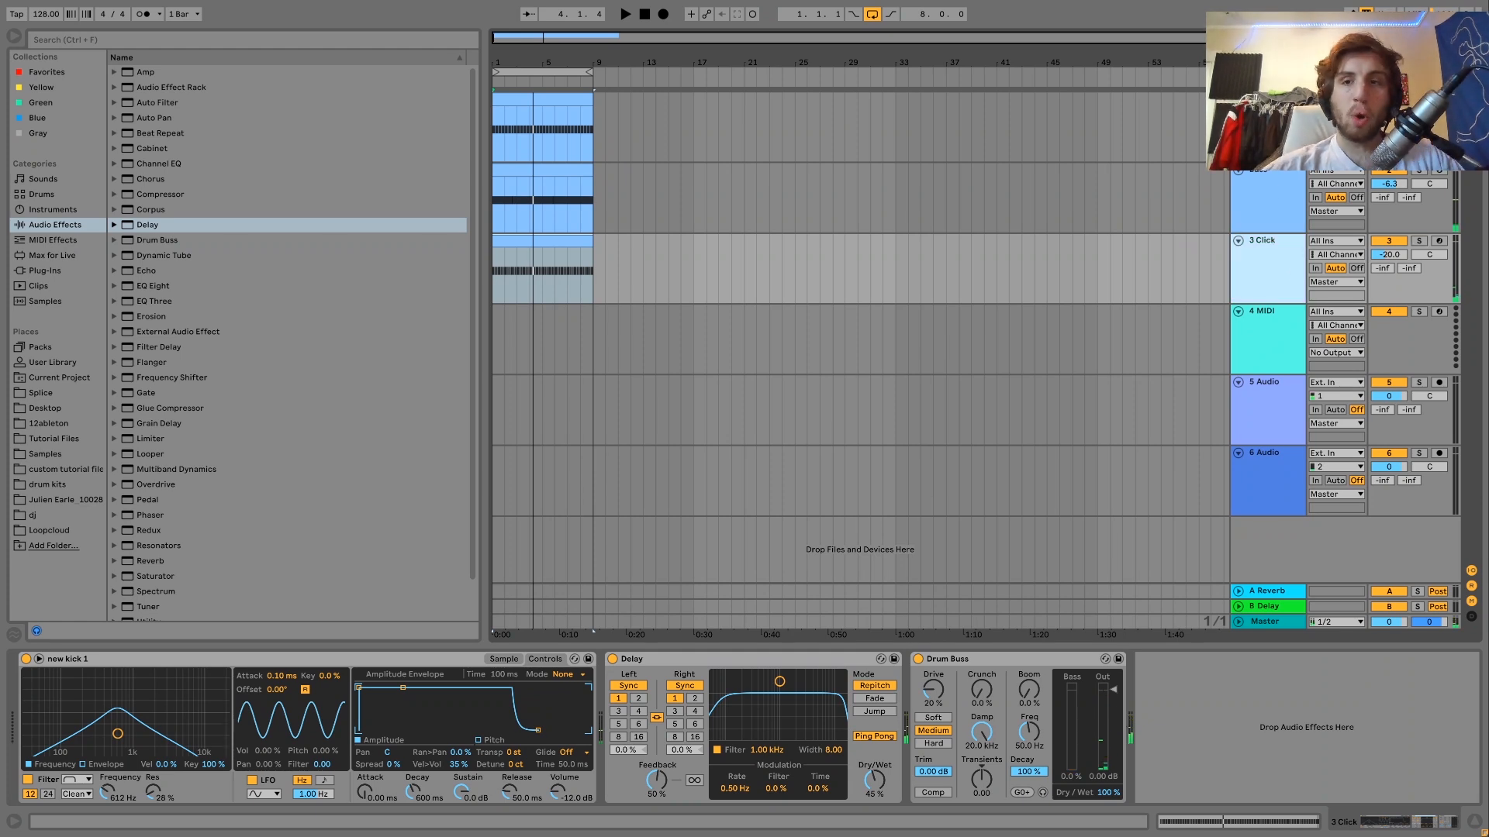
pyautogui.keyDown('shift'); pyautogui.click(1279, 128); pyautogui.keyUp('shift')
pyautogui.hotkey('ctrl', 'g')
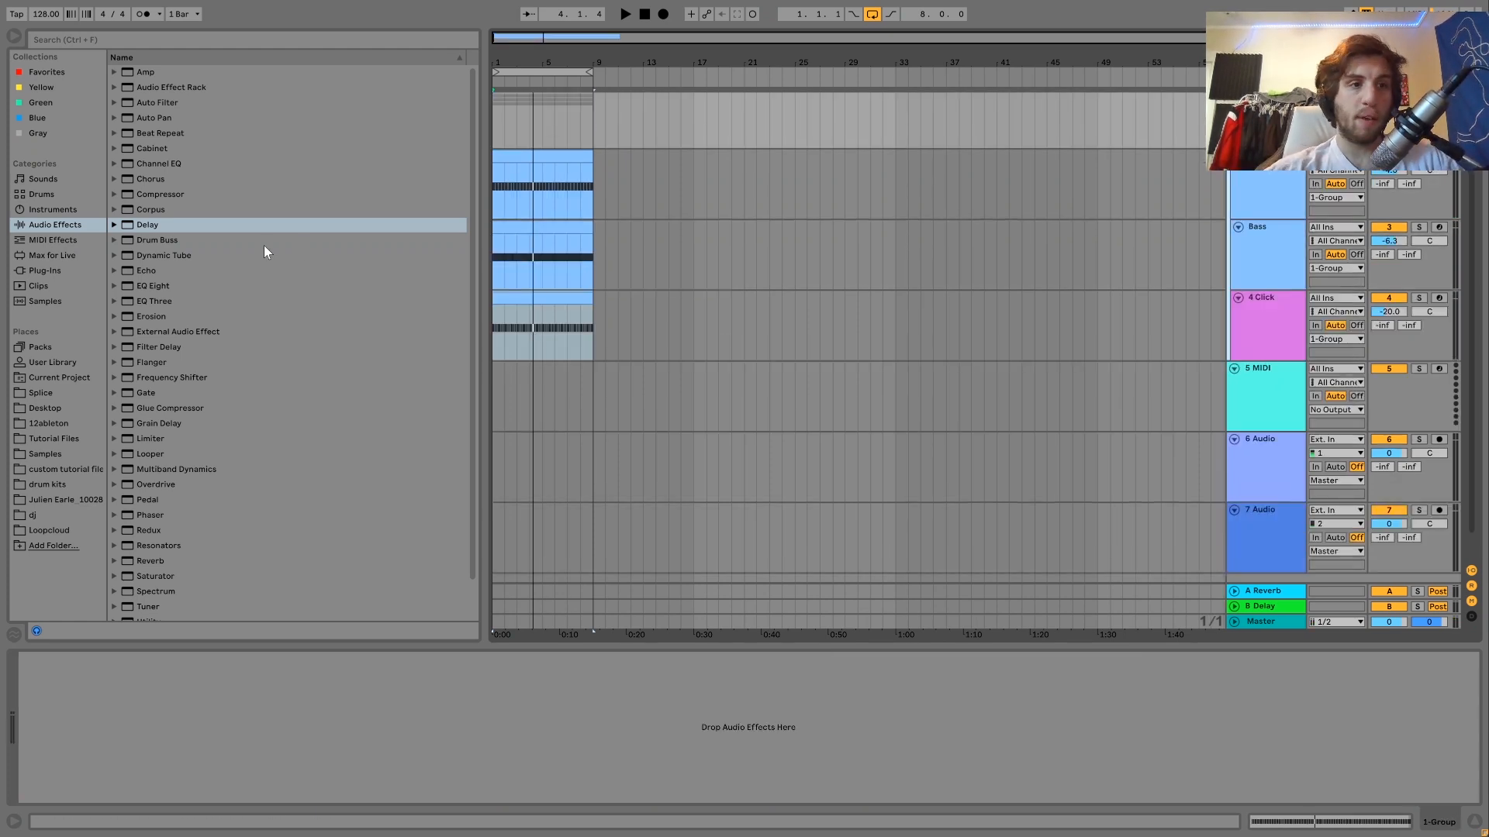
# Add Drum Buss to the group with Medium distortion, 17% Crunch, 20.0 kHz damping and Transients at 0.22, and play back the result
pyautogui.click(144, 237)
pyautogui.moveTo(178, 362); pyautogui.dragTo(109, 756)
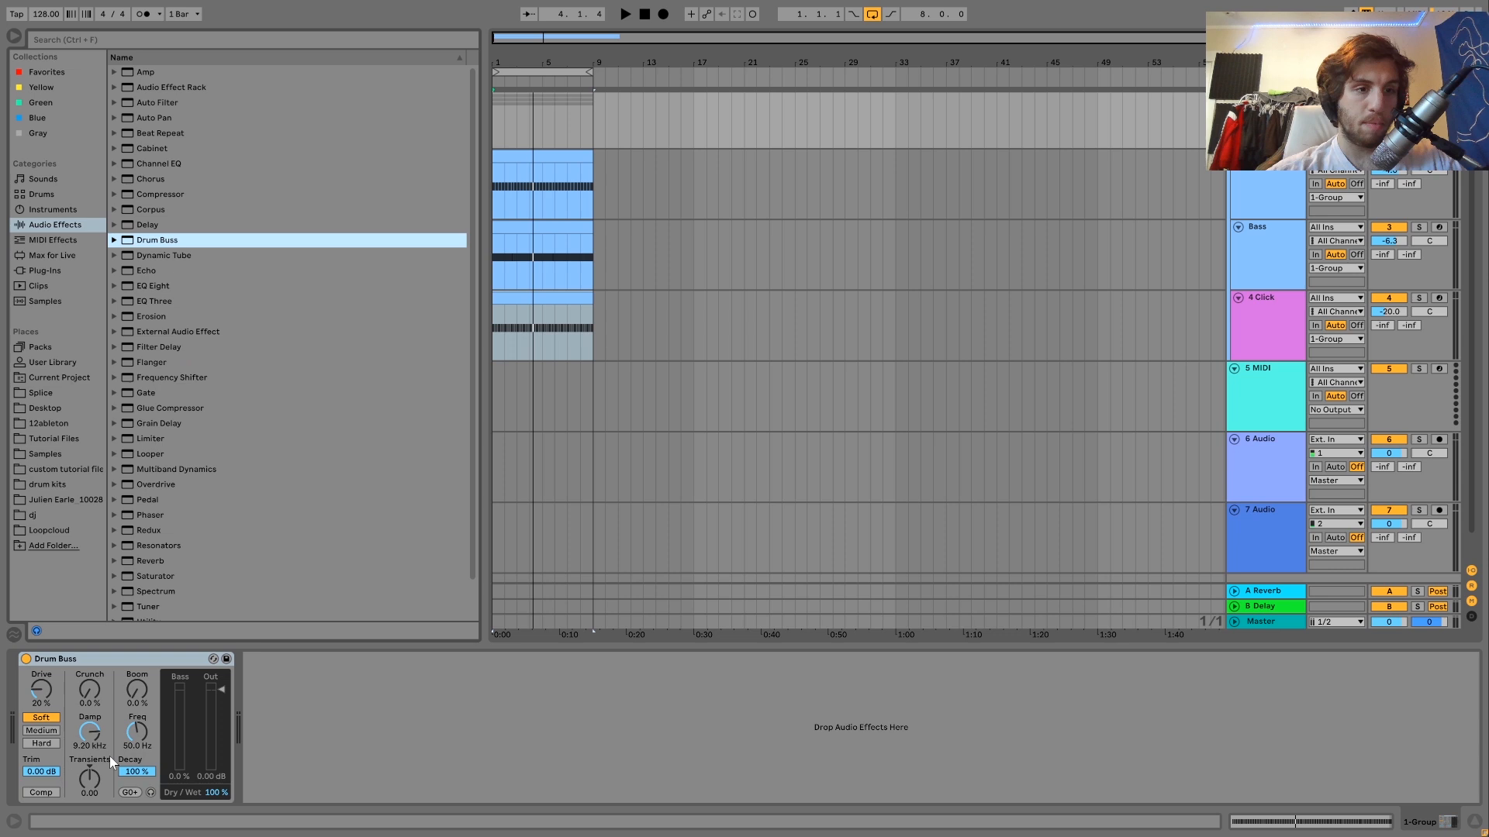
pyautogui.press('space')
pyautogui.click(50, 730)
pyautogui.moveTo(97, 694); pyautogui.dragTo(96, 671)
pyautogui.moveTo(94, 791); pyautogui.dragTo(94, 774)
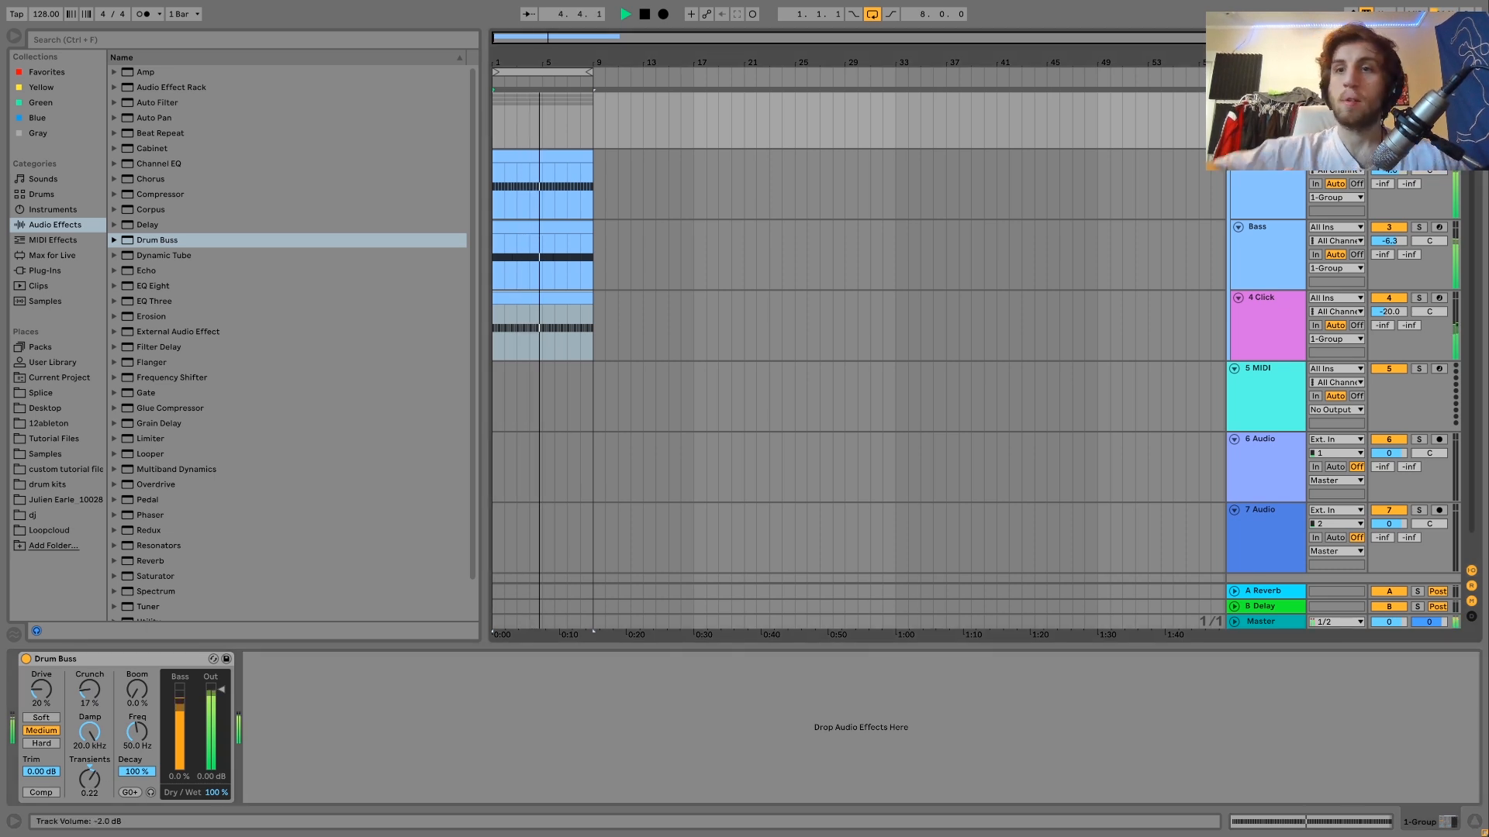
pyautogui.press('space')
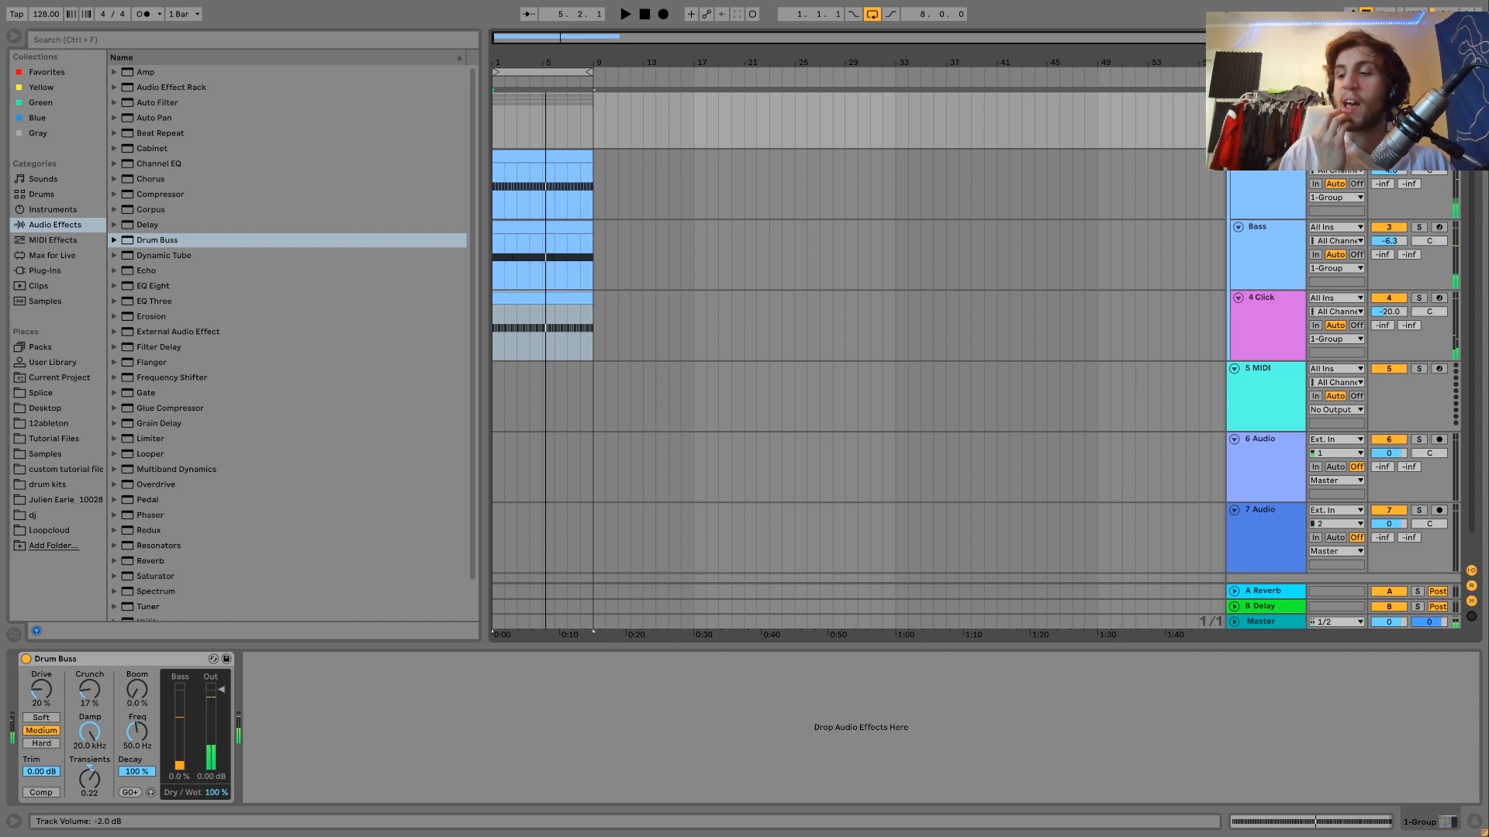
pyautogui.press('space')
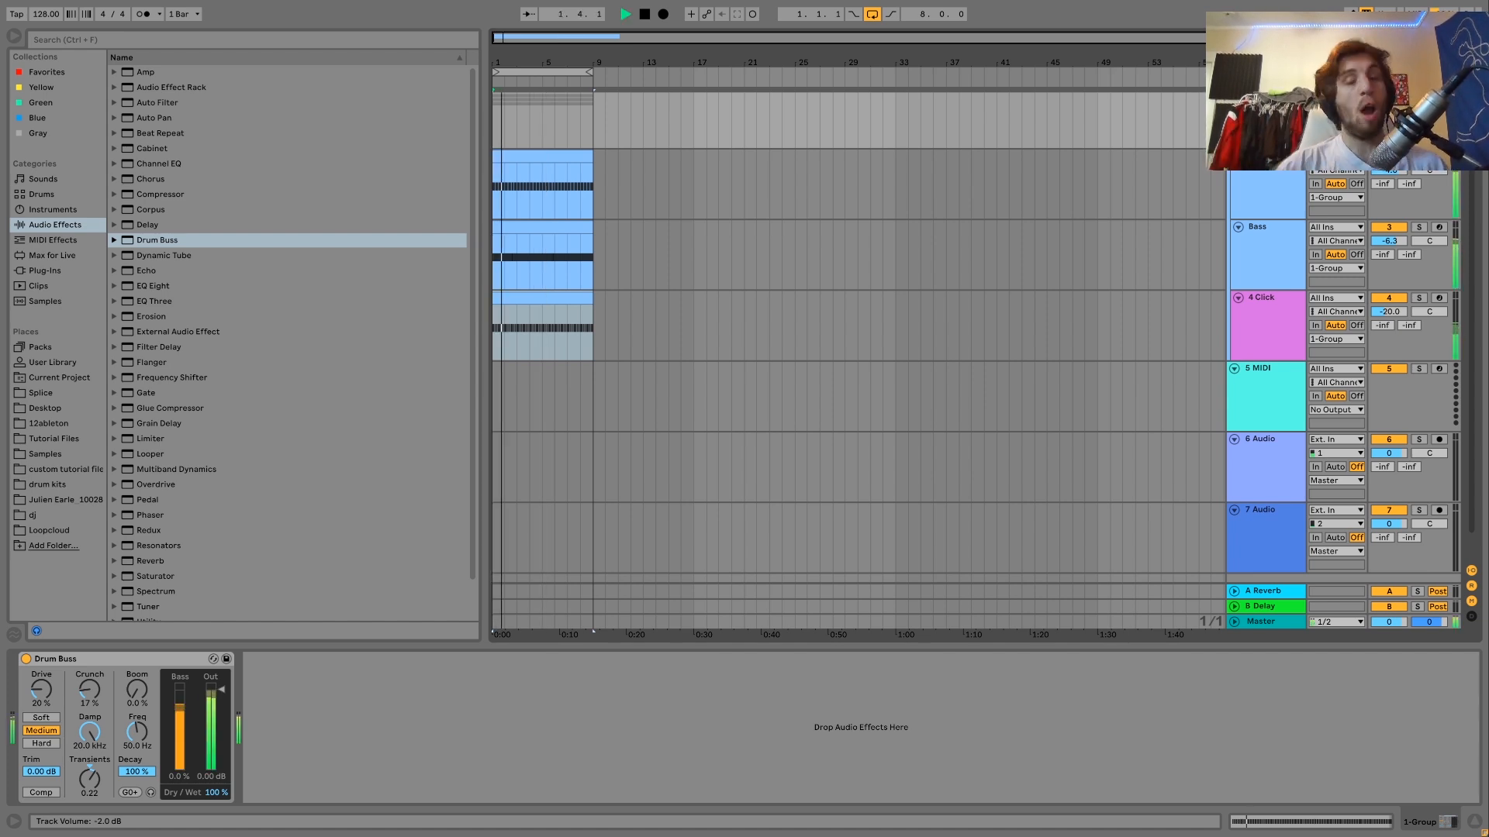
# Stop playback and load a Wavetable instrument onto the empty MIDI track
pyautogui.click(513, 396)
pyautogui.press('space')
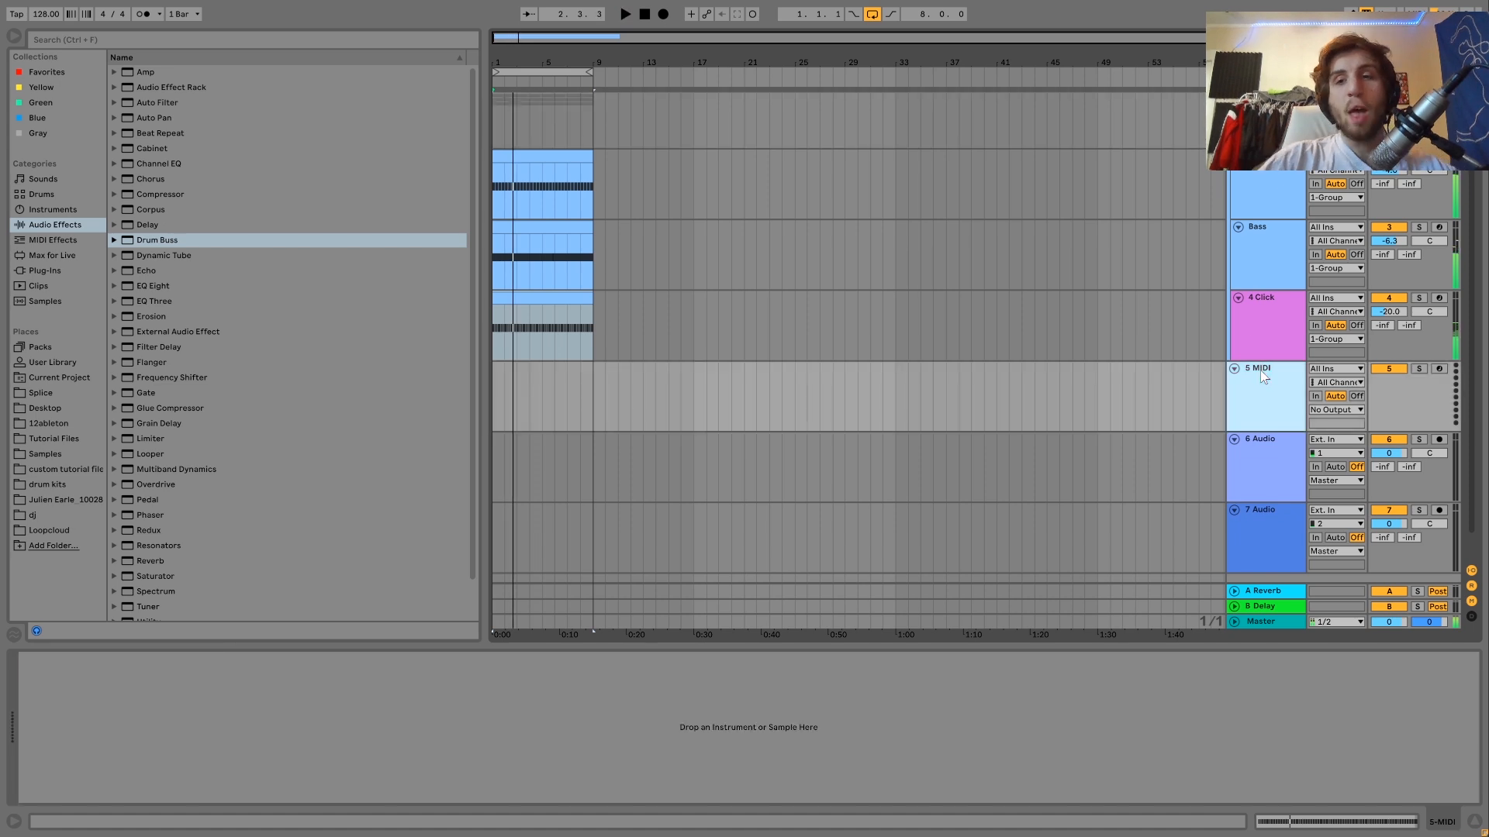
pyautogui.click(40, 208)
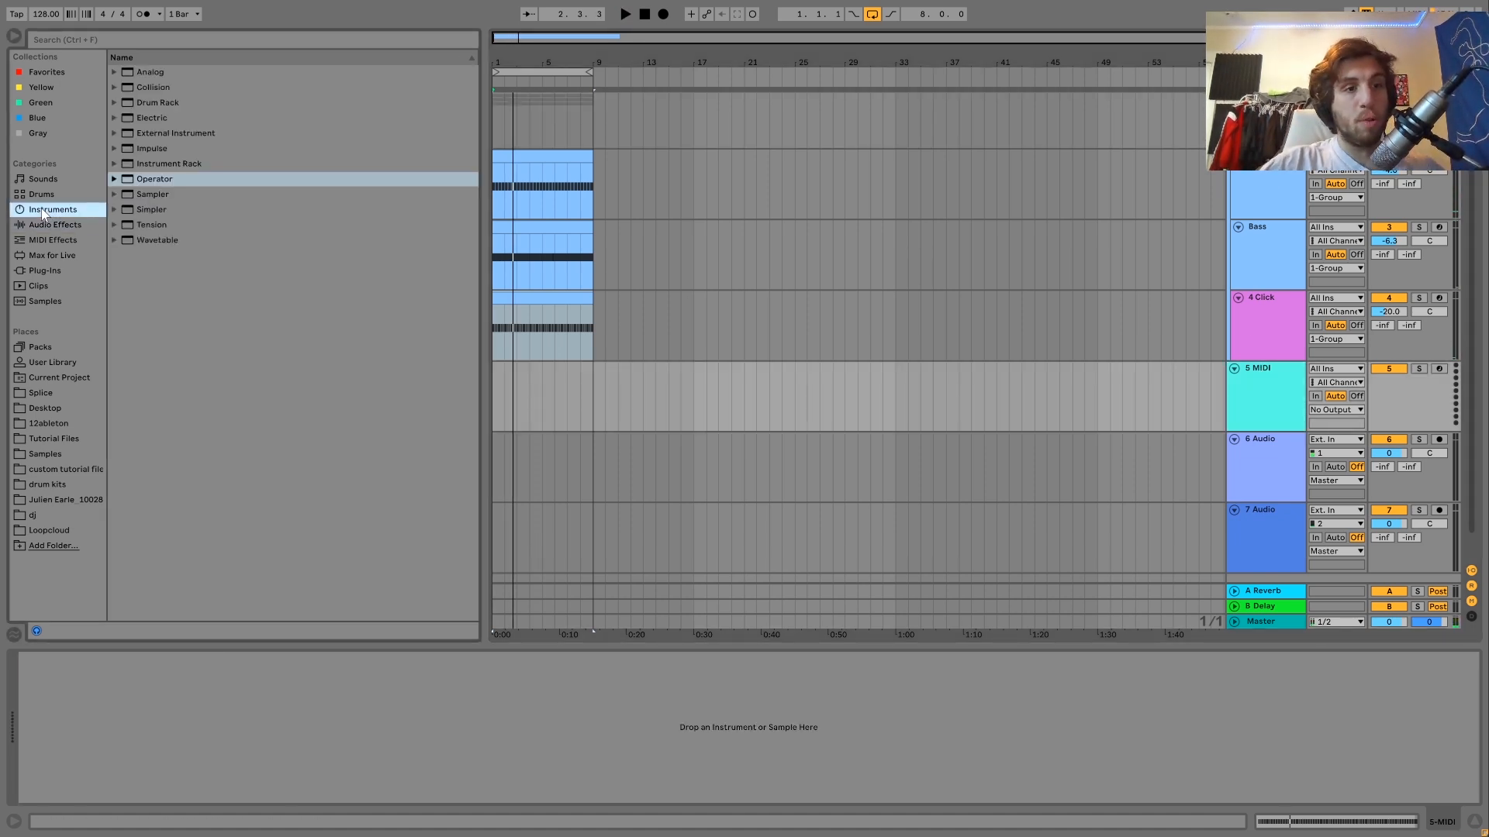
pyautogui.click(153, 240)
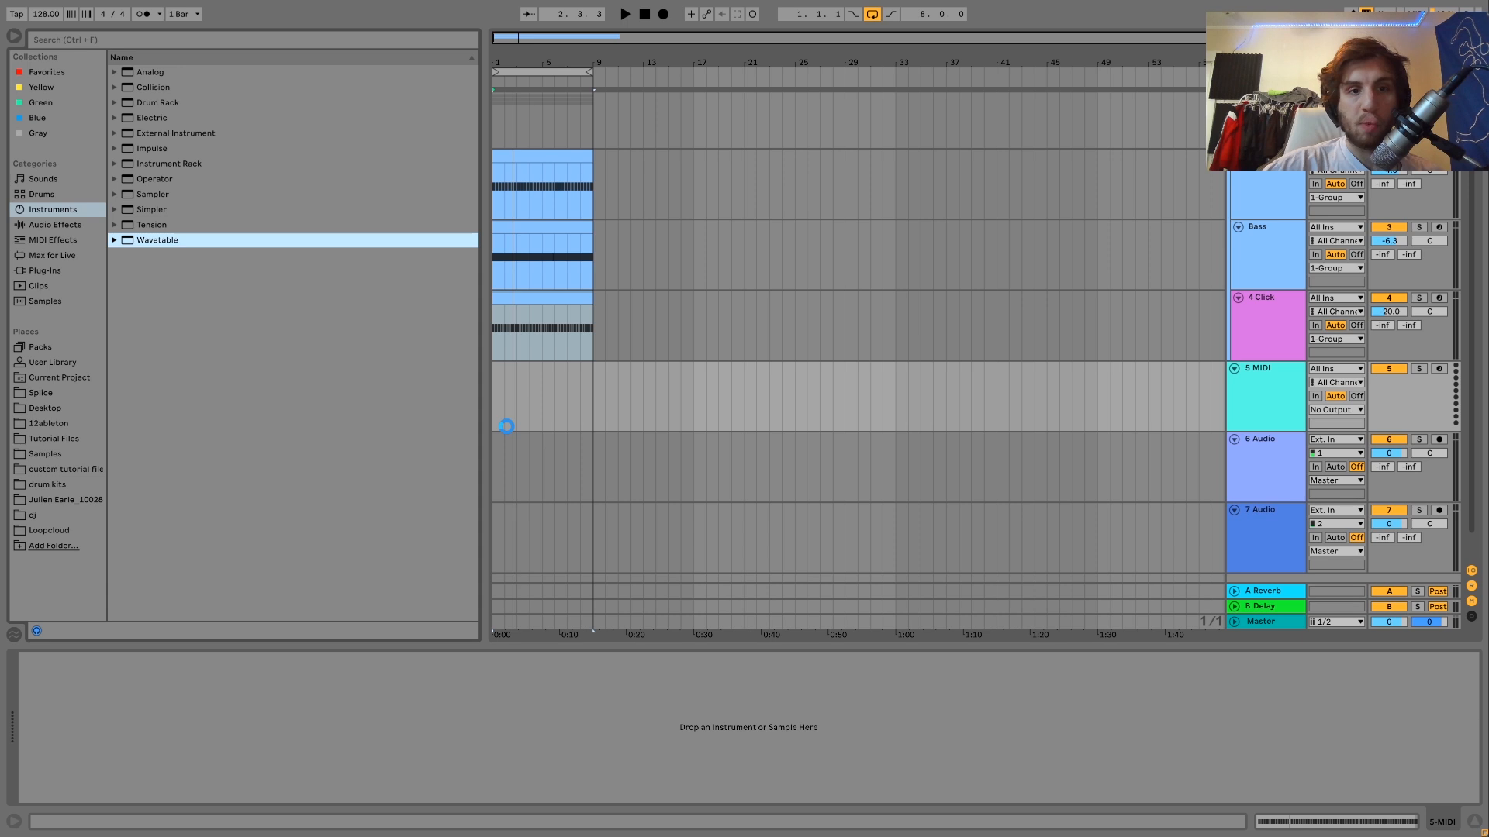
# Shape Wavetable with oscillator 2 at 100% position, 0 ms attack, 4.98 s decay, no sustain, and 8-voice Noise unison at 24%
pyautogui.click(195, 720)
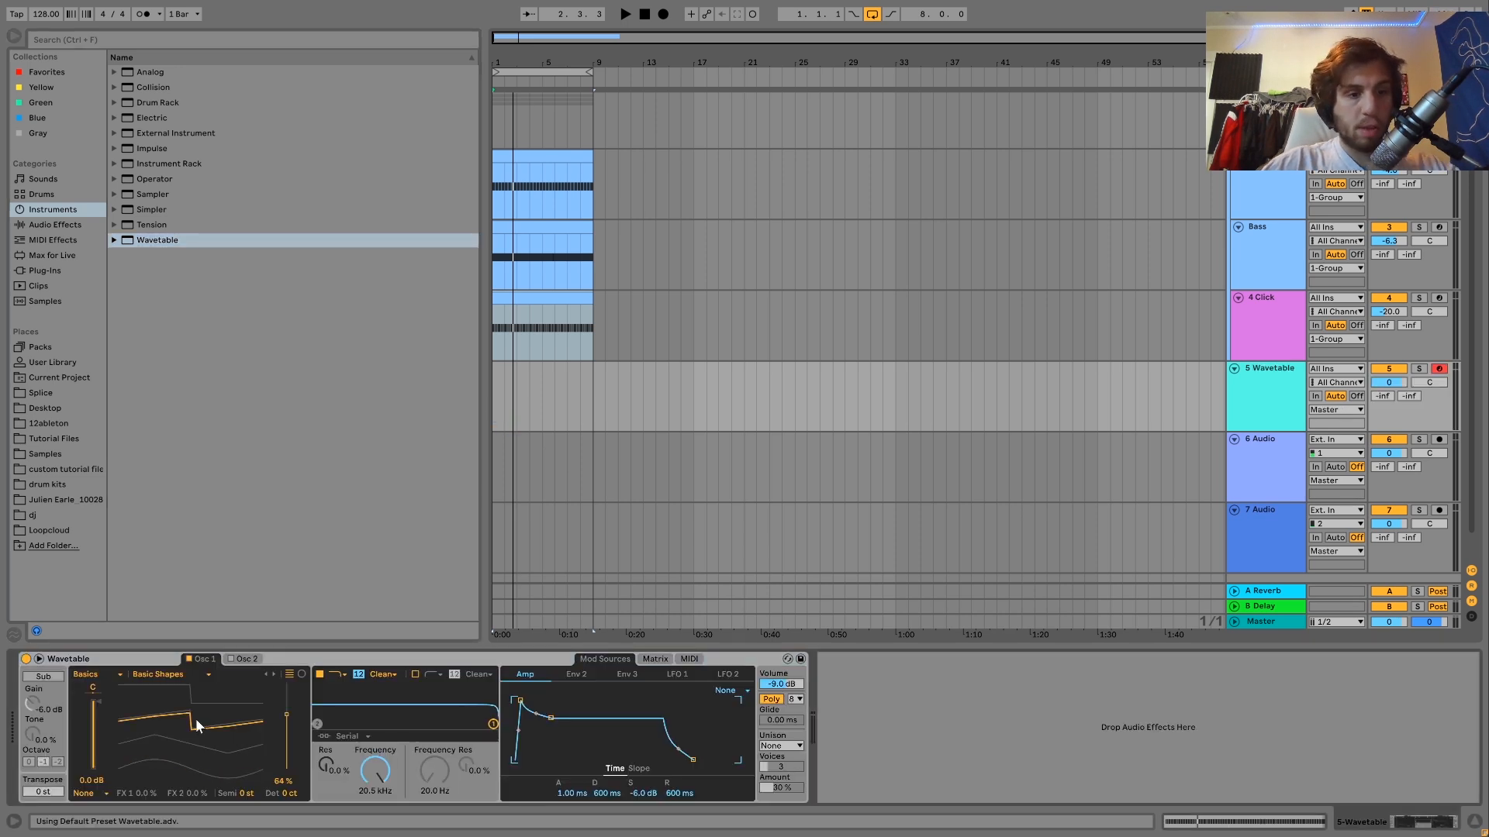
pyautogui.click(217, 690)
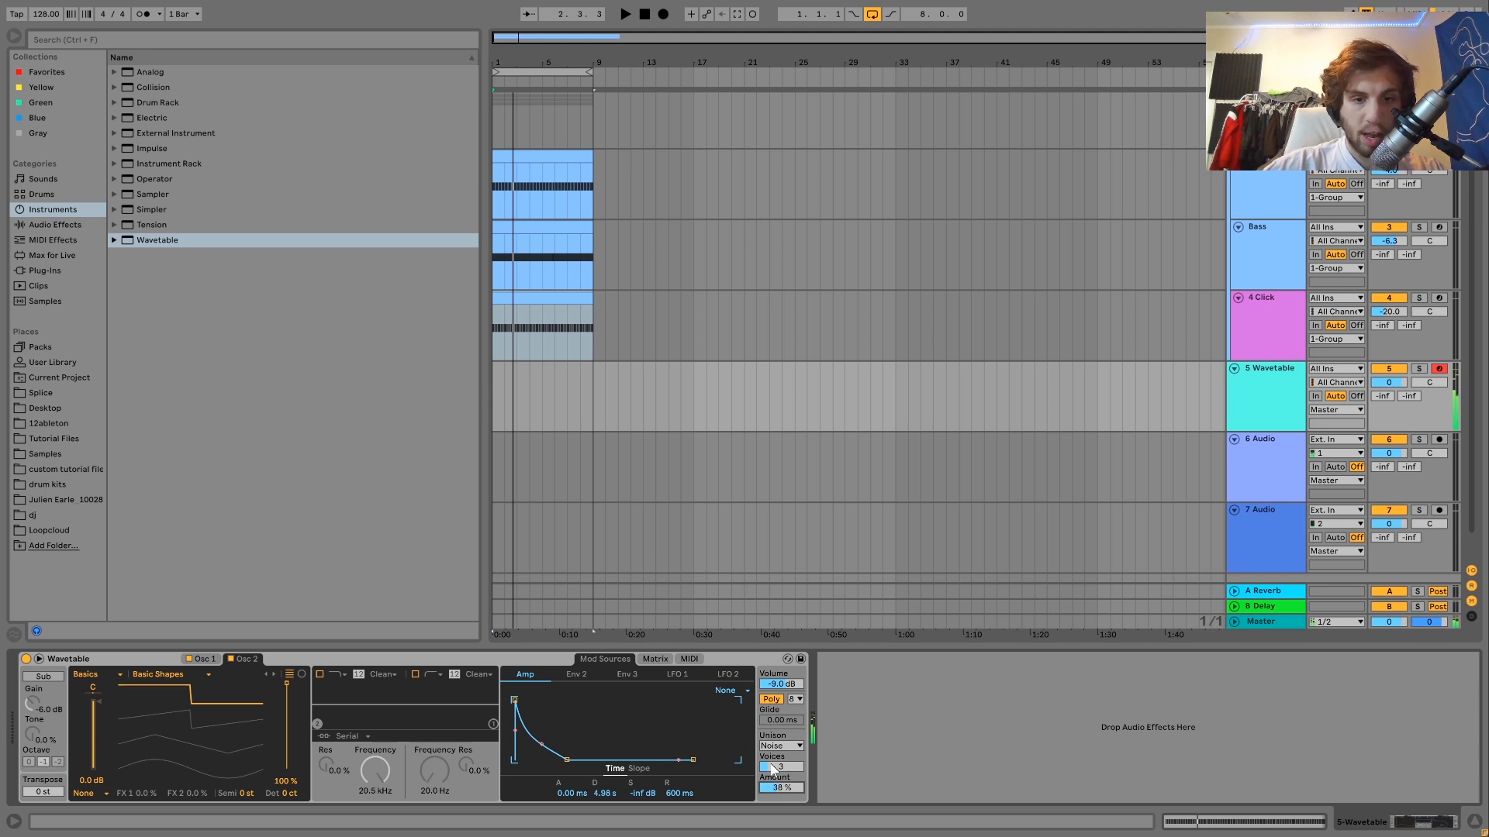
pyautogui.moveTo(771, 766); pyautogui.dragTo(772, 737)
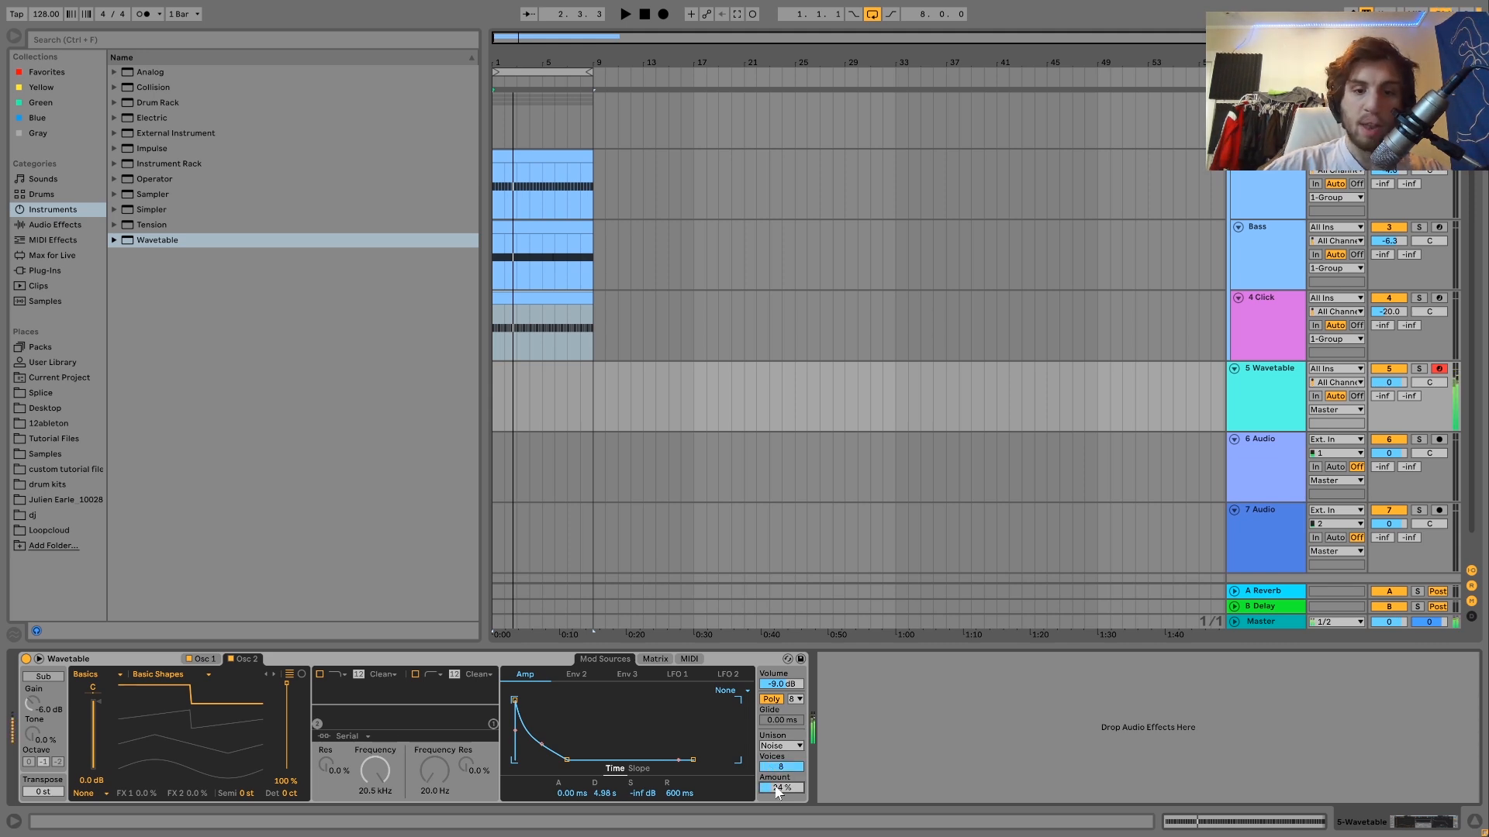
# Add Drum Buss after Wavetable with Medium distortion, 31% Crunch, 20.0 kHz damping and Transients at 0.37
pyautogui.click(52, 225)
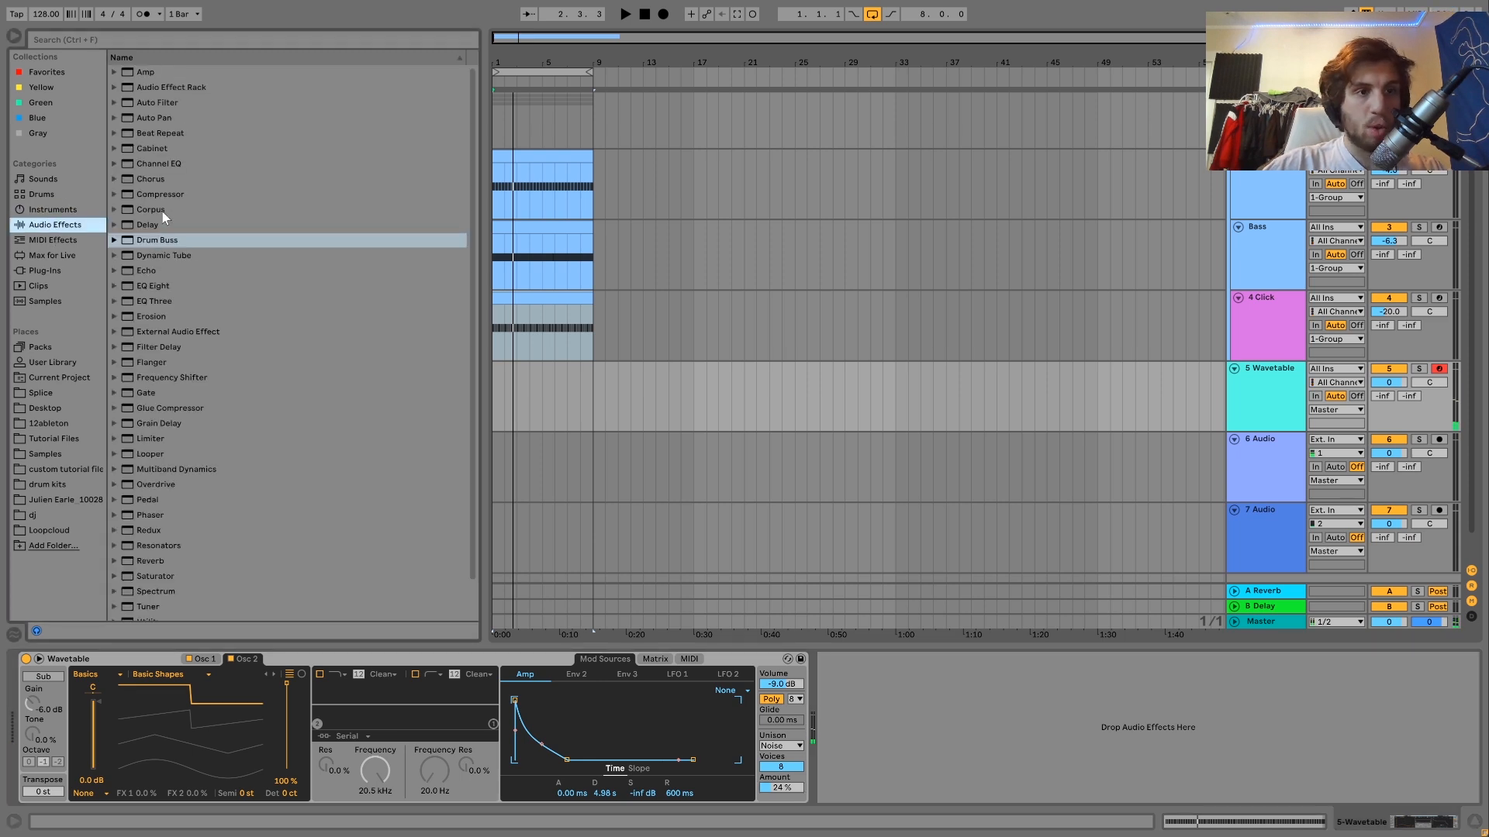
pyautogui.click(156, 234)
pyautogui.moveTo(649, 658); pyautogui.dragTo(822, 721)
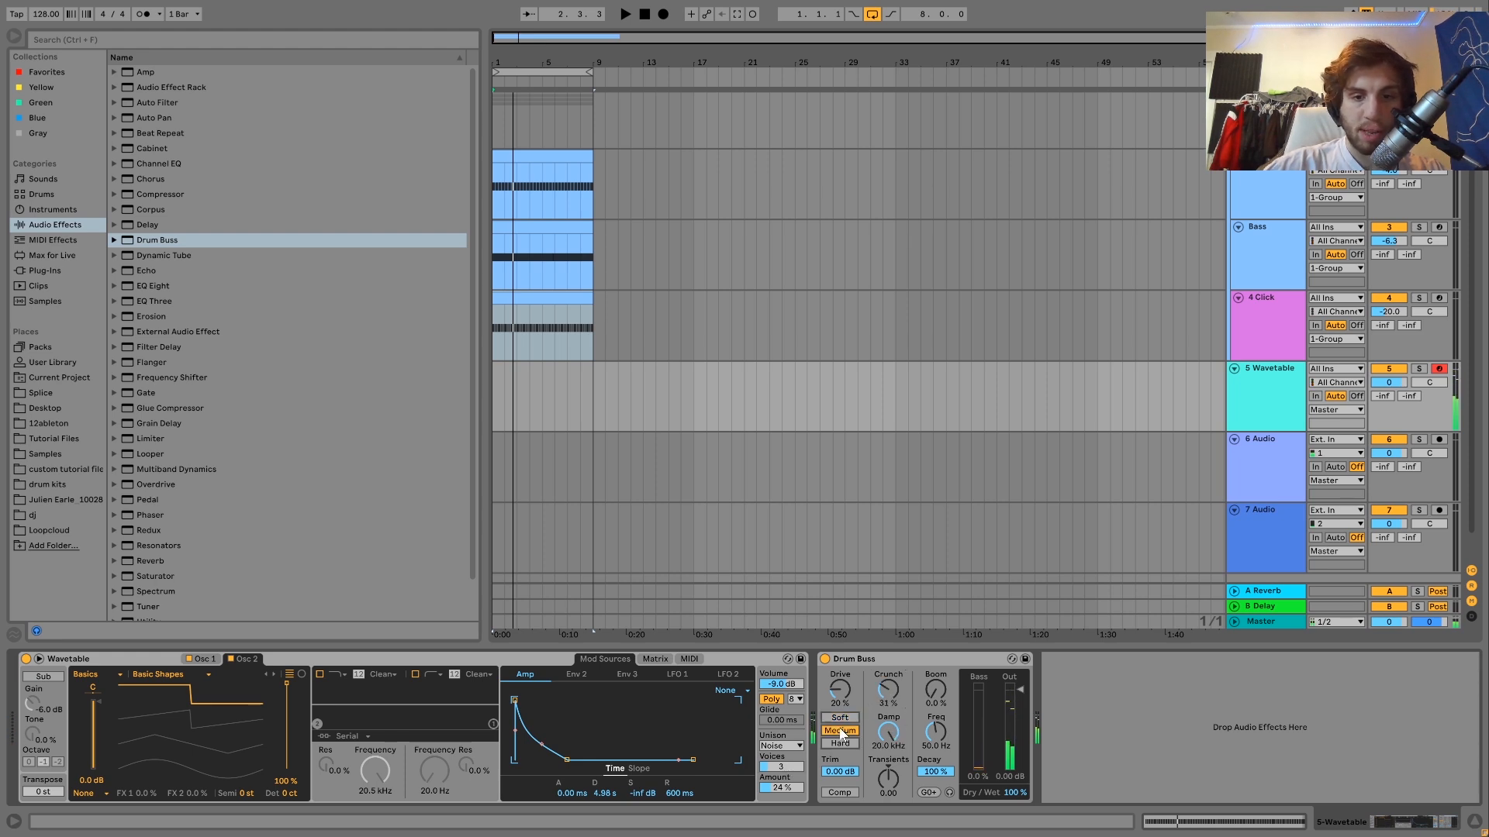
# Insert a ping-pong Echo before Drum Buss with Dry/Wet at 27%, Reverb at 26% and the low-pass filter at 20.0 kHz
pyautogui.moveTo(145, 272); pyautogui.dragTo(808, 727)
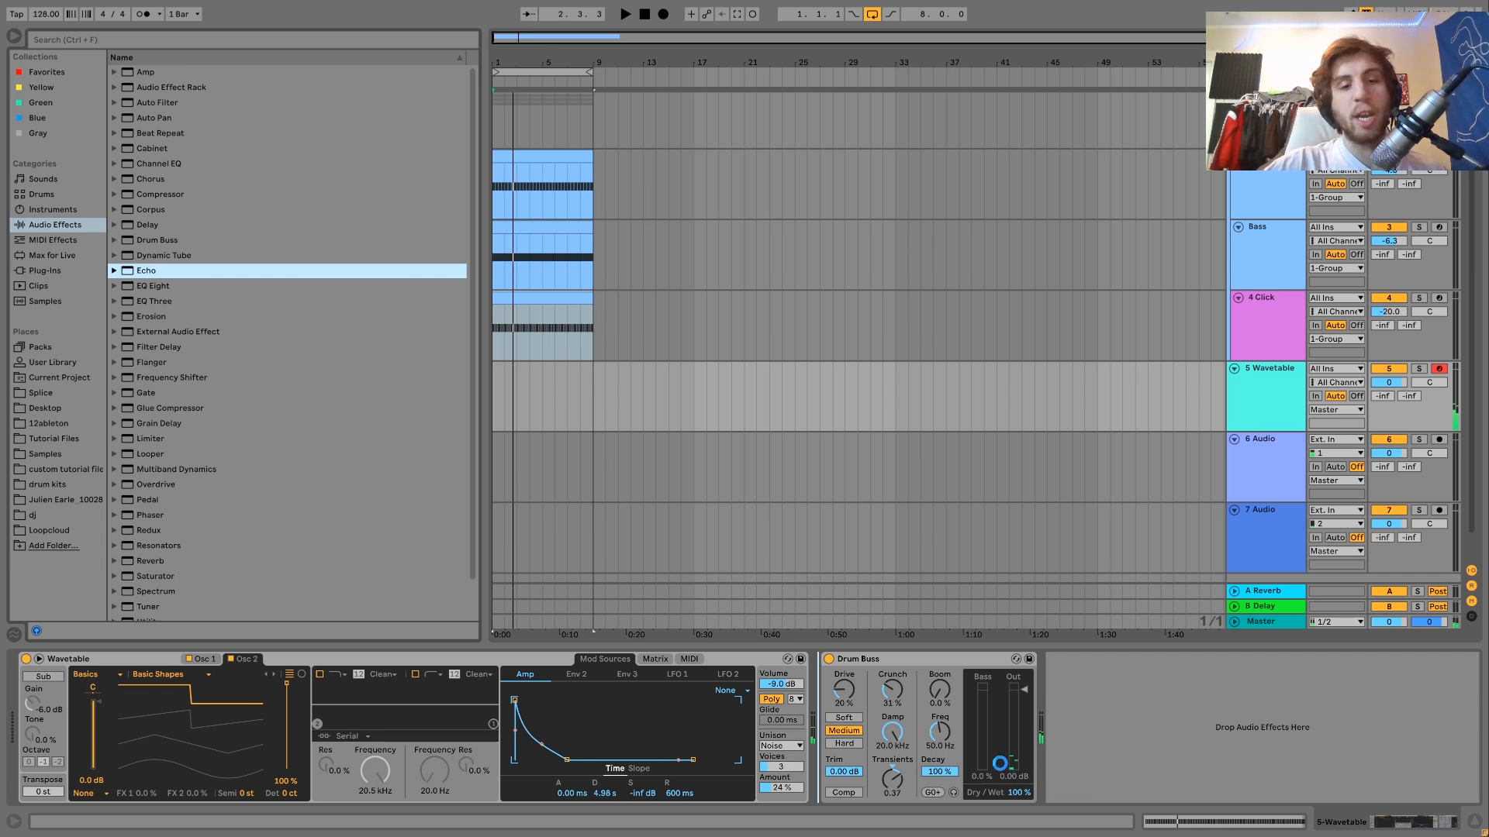
pyautogui.moveTo(1000, 764); pyautogui.dragTo(998, 763)
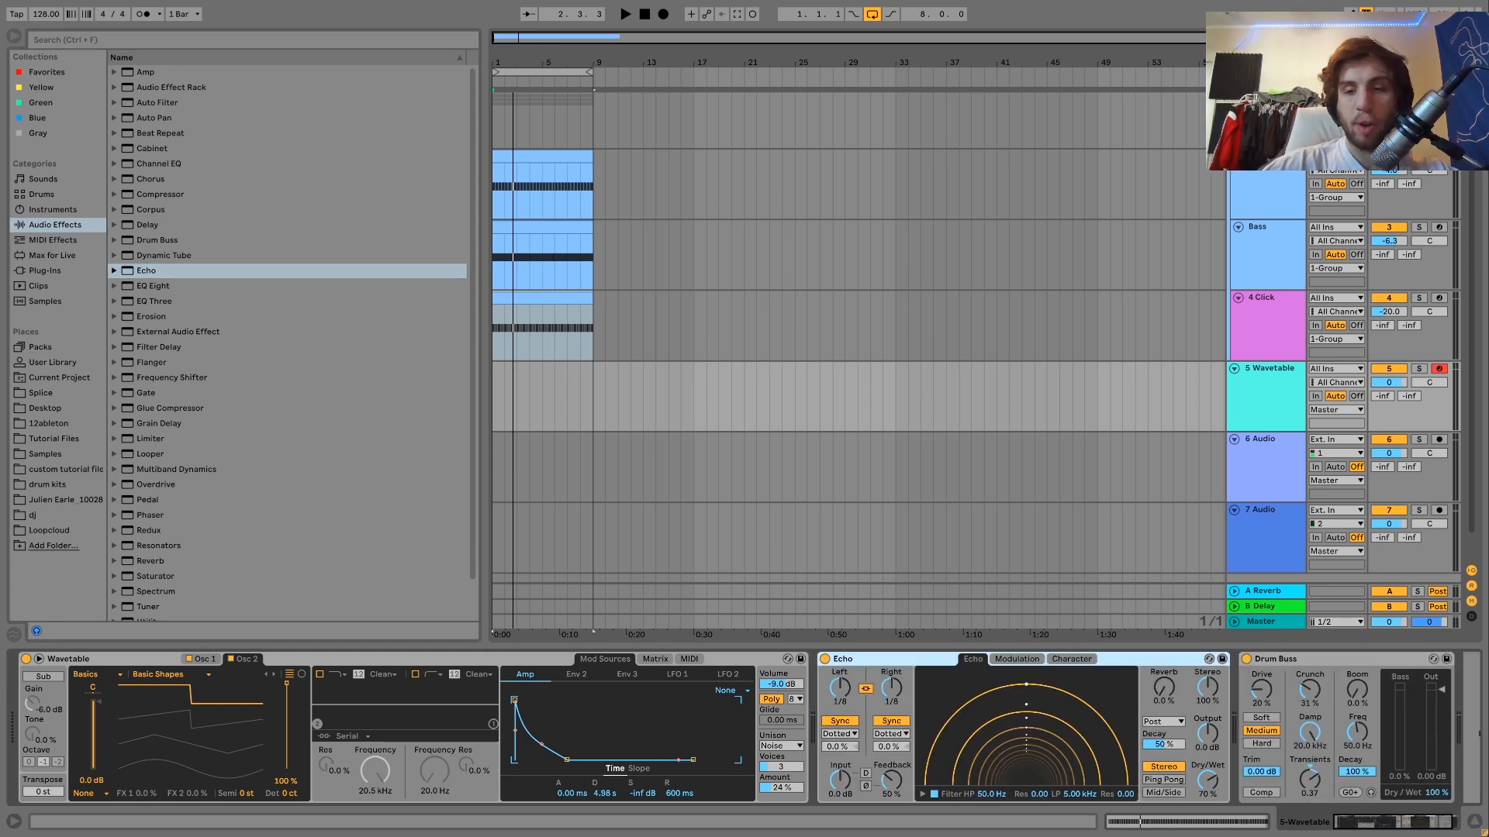
pyautogui.moveTo(1207, 780); pyautogui.dragTo(1208, 801)
pyautogui.click(1166, 780)
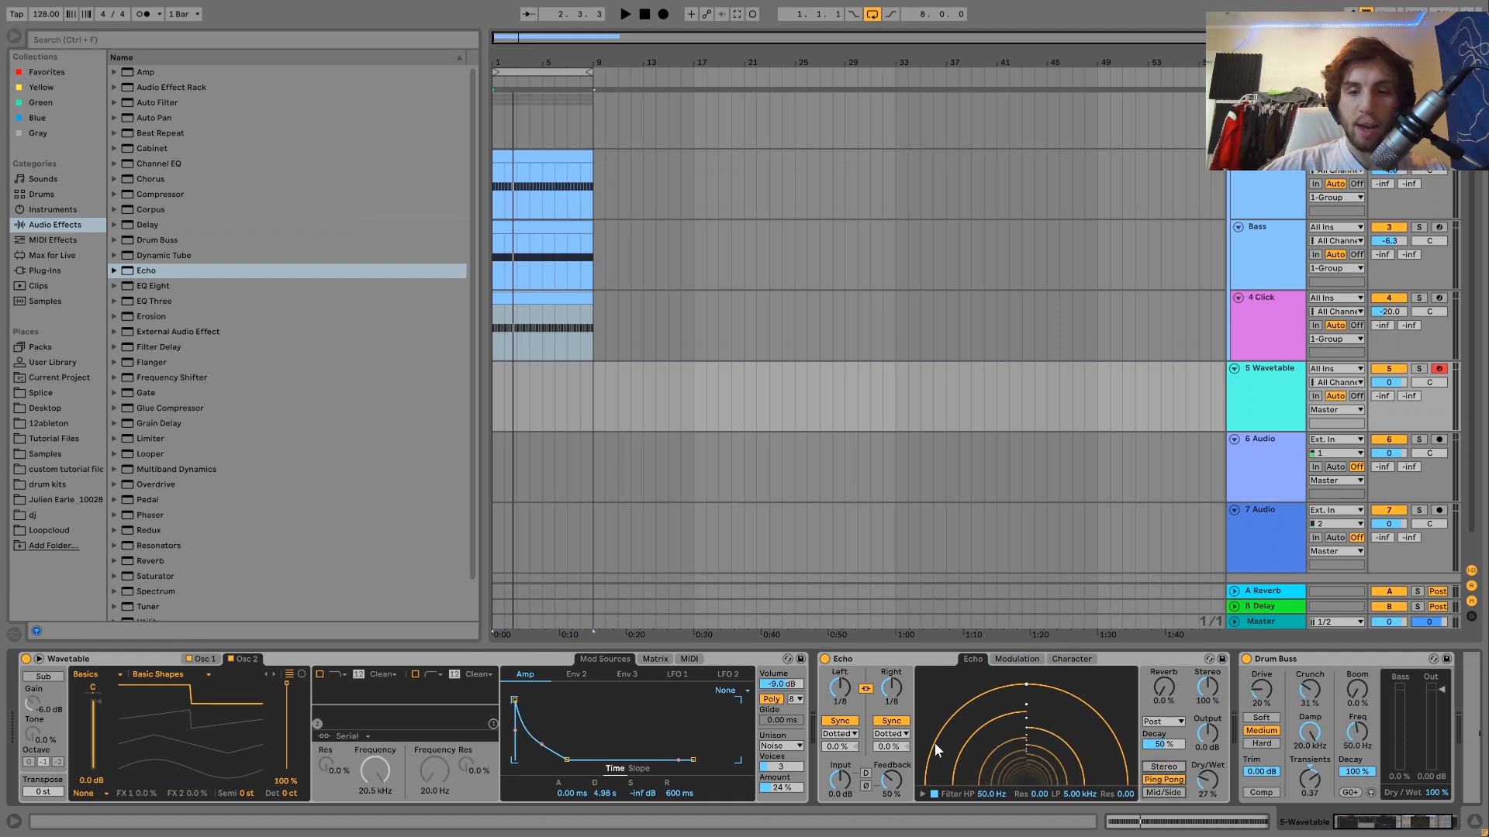
pyautogui.moveTo(1163, 689); pyautogui.dragTo(1163, 661)
# Create an empty MIDI clip across the eight looped bars of the Wavetable track and open it for note editing
pyautogui.moveTo(592, 409); pyautogui.dragTo(589, 362)
pyautogui.click(533, 395)
pyautogui.hotkey('ctrl', 'shift', 'm')
pyautogui.click(272, 743)
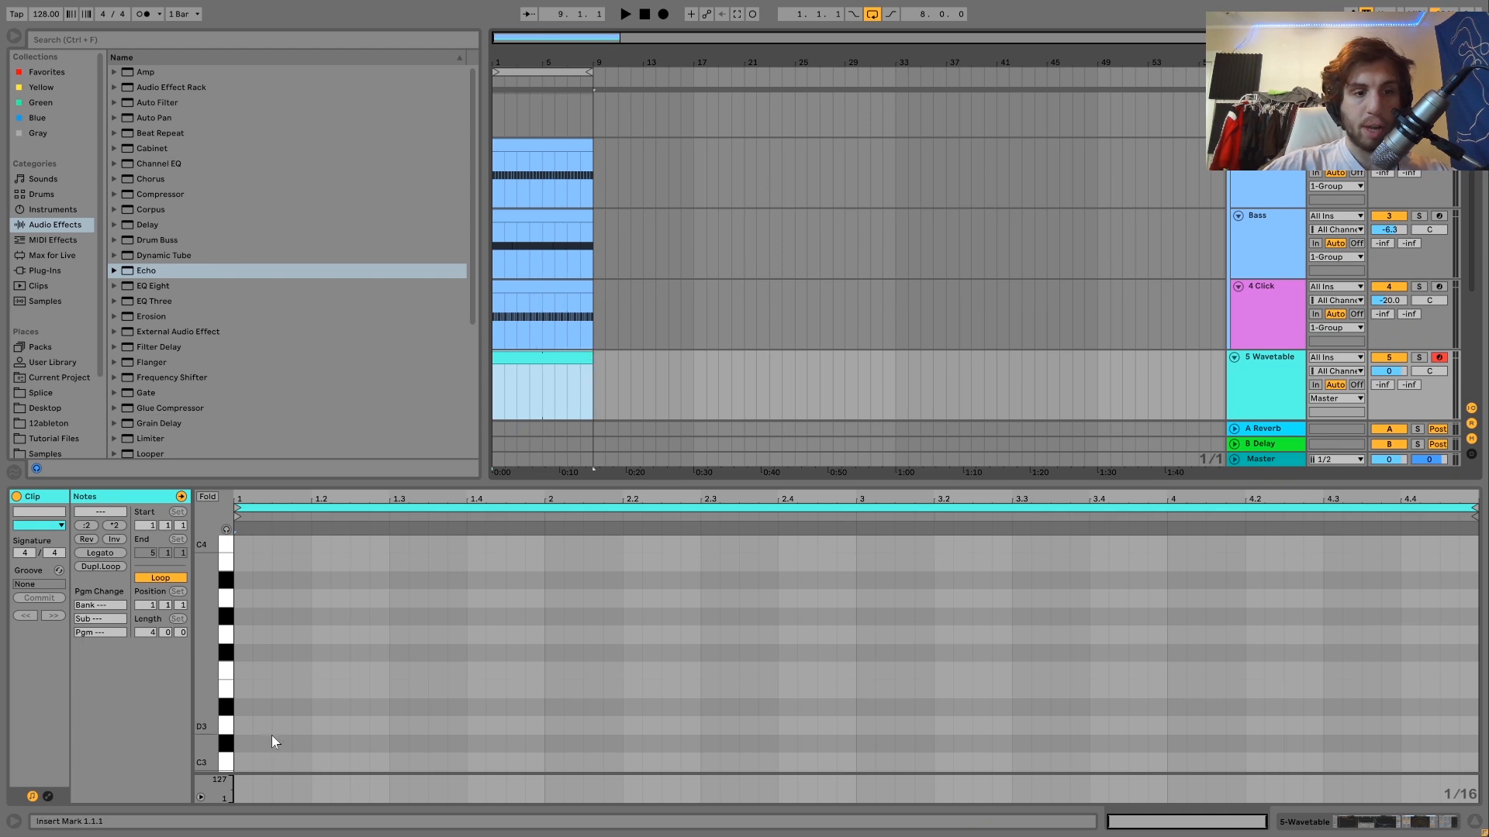
pyautogui.press('space')
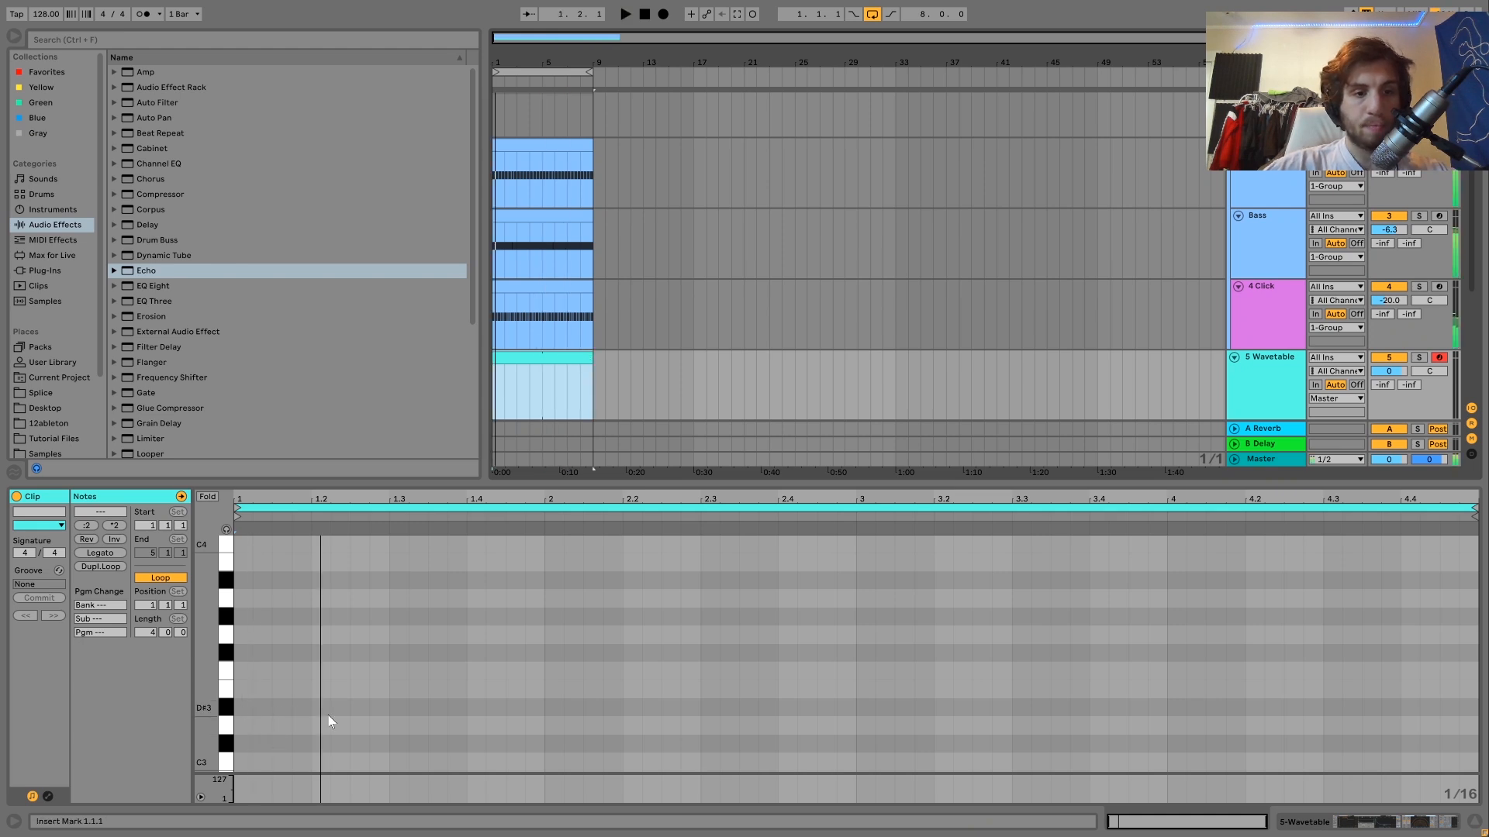
# Add sixteenth notes on D#3 at 1.2.1 and 1.2.2 and on F#3 at 1.2.4 and 1.3.1, and play them back
pyautogui.doubleClick(321, 712)
pyautogui.hotkey('ctrl', 'd')
pyautogui.hotkey('ctrl', 'd')
pyautogui.press('Right')
pyautogui.press('Up')
pyautogui.press('Up')
pyautogui.press('Up')
pyautogui.hotkey('ctrl', 'd')
pyautogui.press('space')
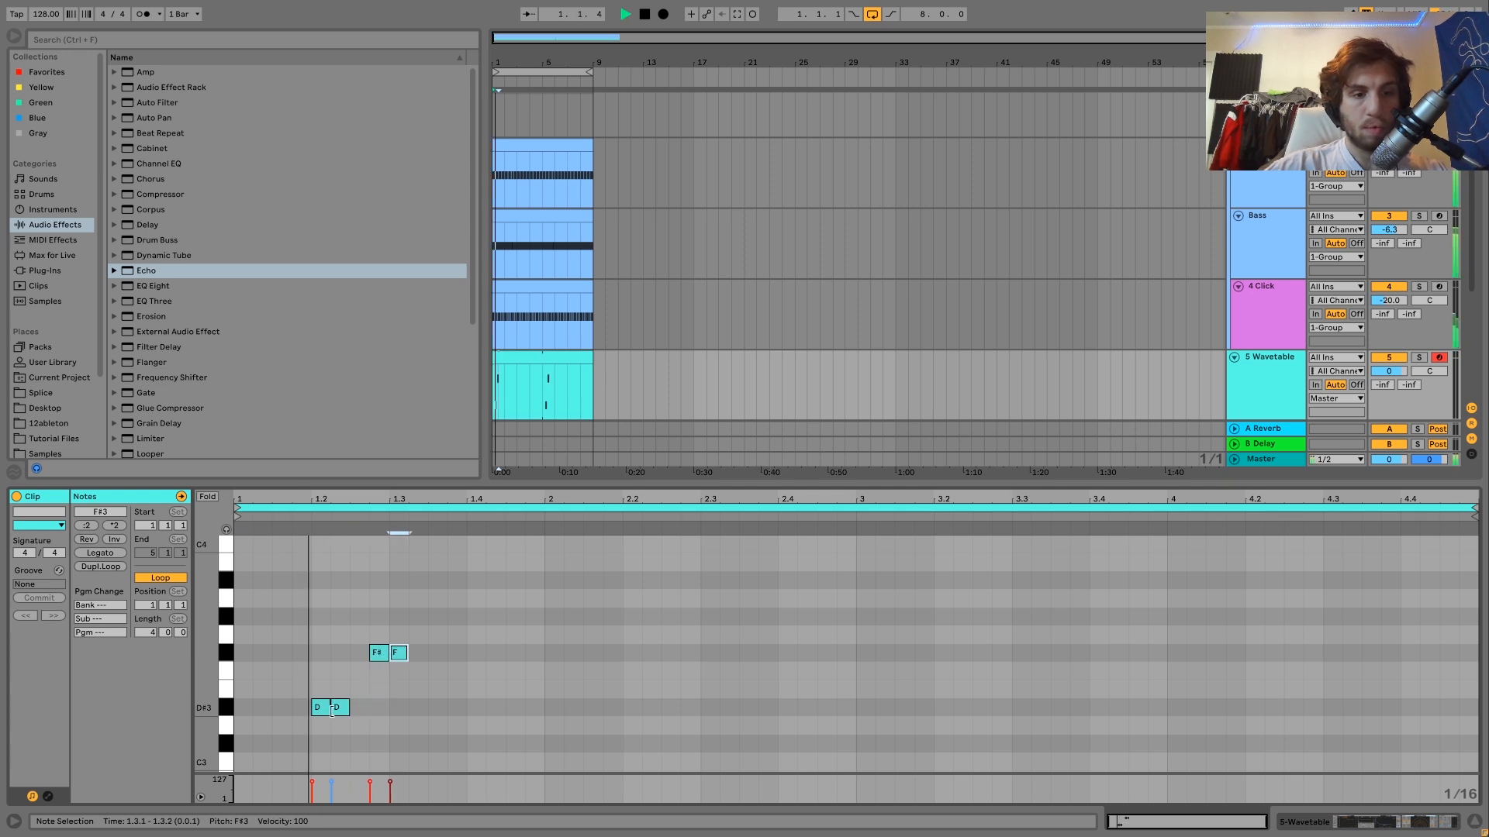
pyautogui.press('space')
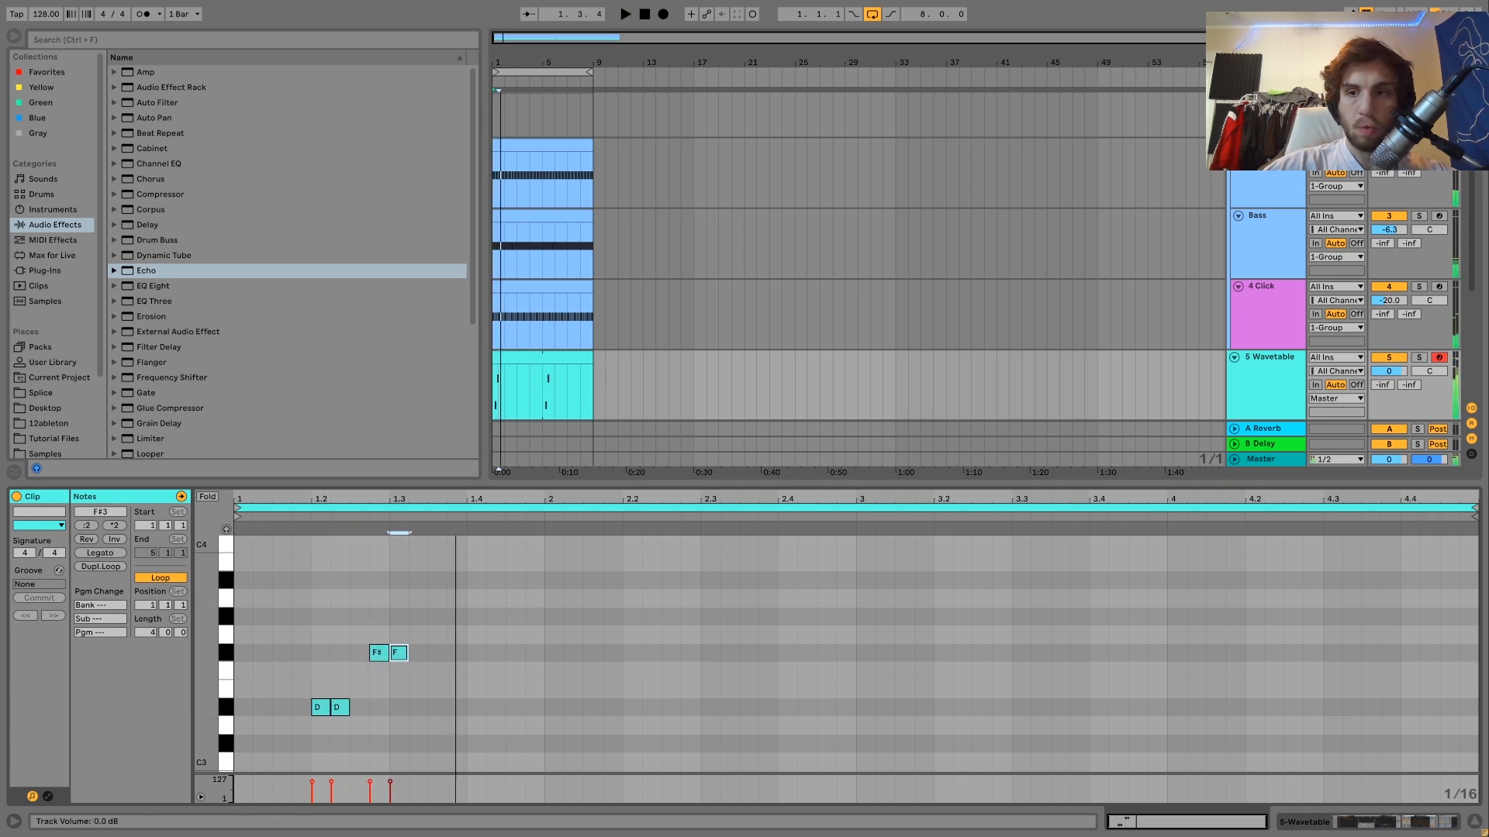
# Lower the Wavetable track volume to -7.8 dB, shorten all four notes slightly, and audition the pattern
pyautogui.moveTo(1404, 365); pyautogui.dragTo(1400, 373)
pyautogui.click(438, 666)
pyautogui.hotkey('ctrl', 'a')
pyautogui.moveTo(405, 654); pyautogui.dragTo(402, 654)
pyautogui.press('space')
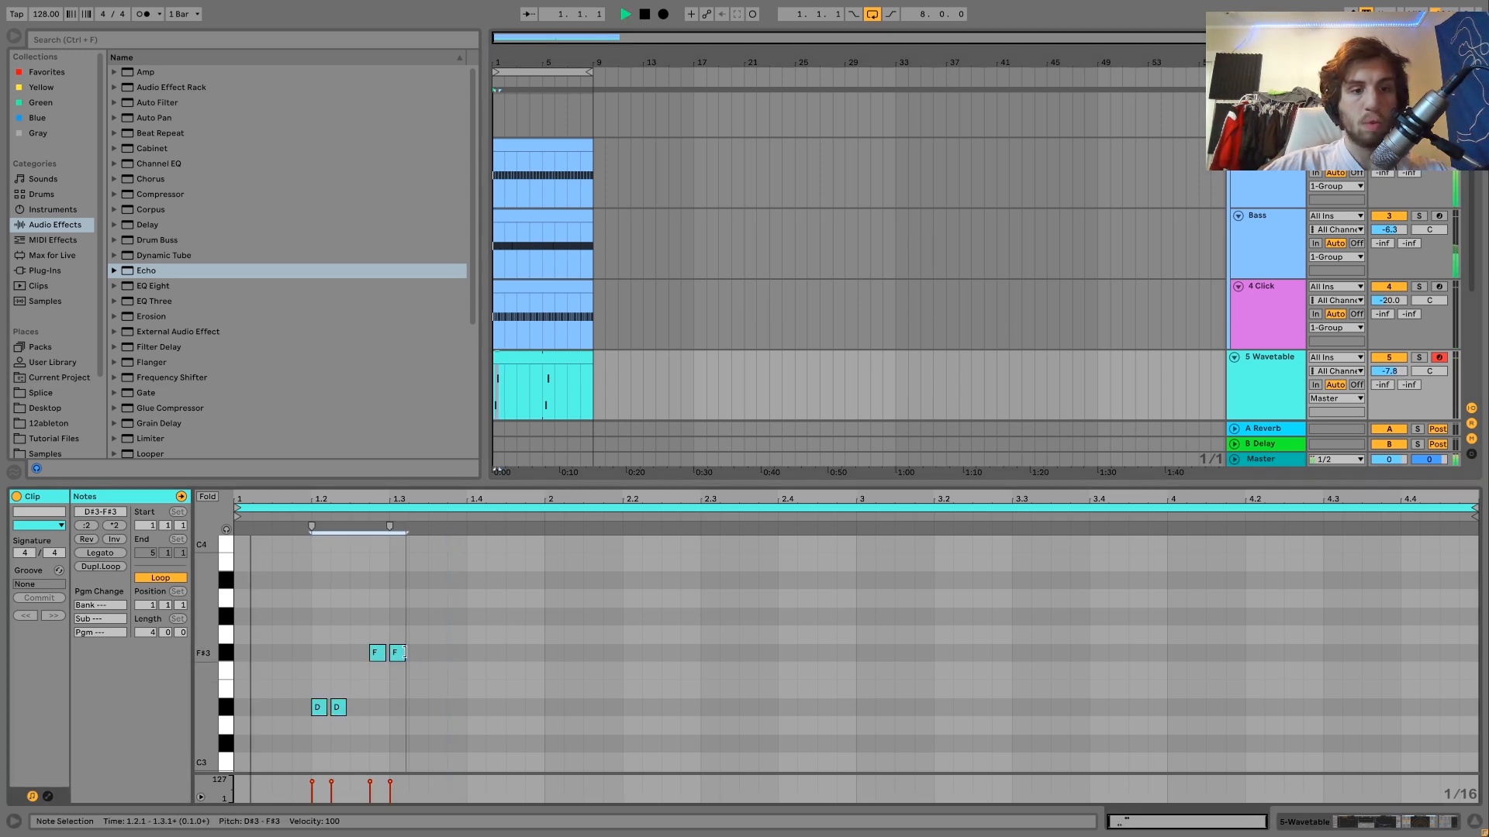
pyautogui.press('space')
pyautogui.press('space')
pyautogui.press('space')
# Raise the D#3 at 1.2.2 by an octave, add a D#3 at 1.2.3, and audition the pattern
pyautogui.click(340, 708)
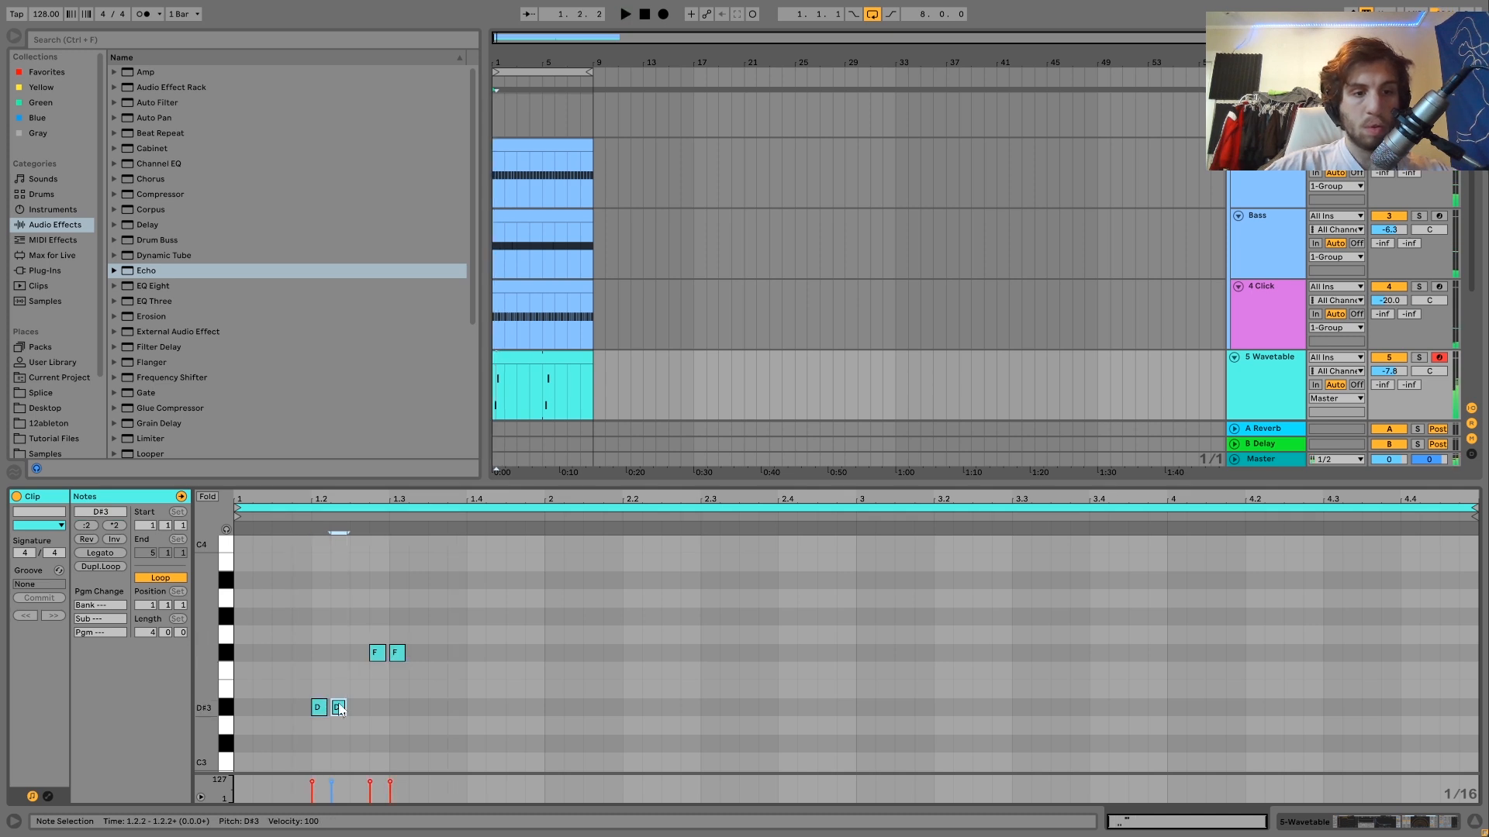
pyautogui.hotkey('shift', 'Up')
pyautogui.hotkey('ctrl', 'd')
pyautogui.hotkey('shift', 'Down')
pyautogui.press('space')
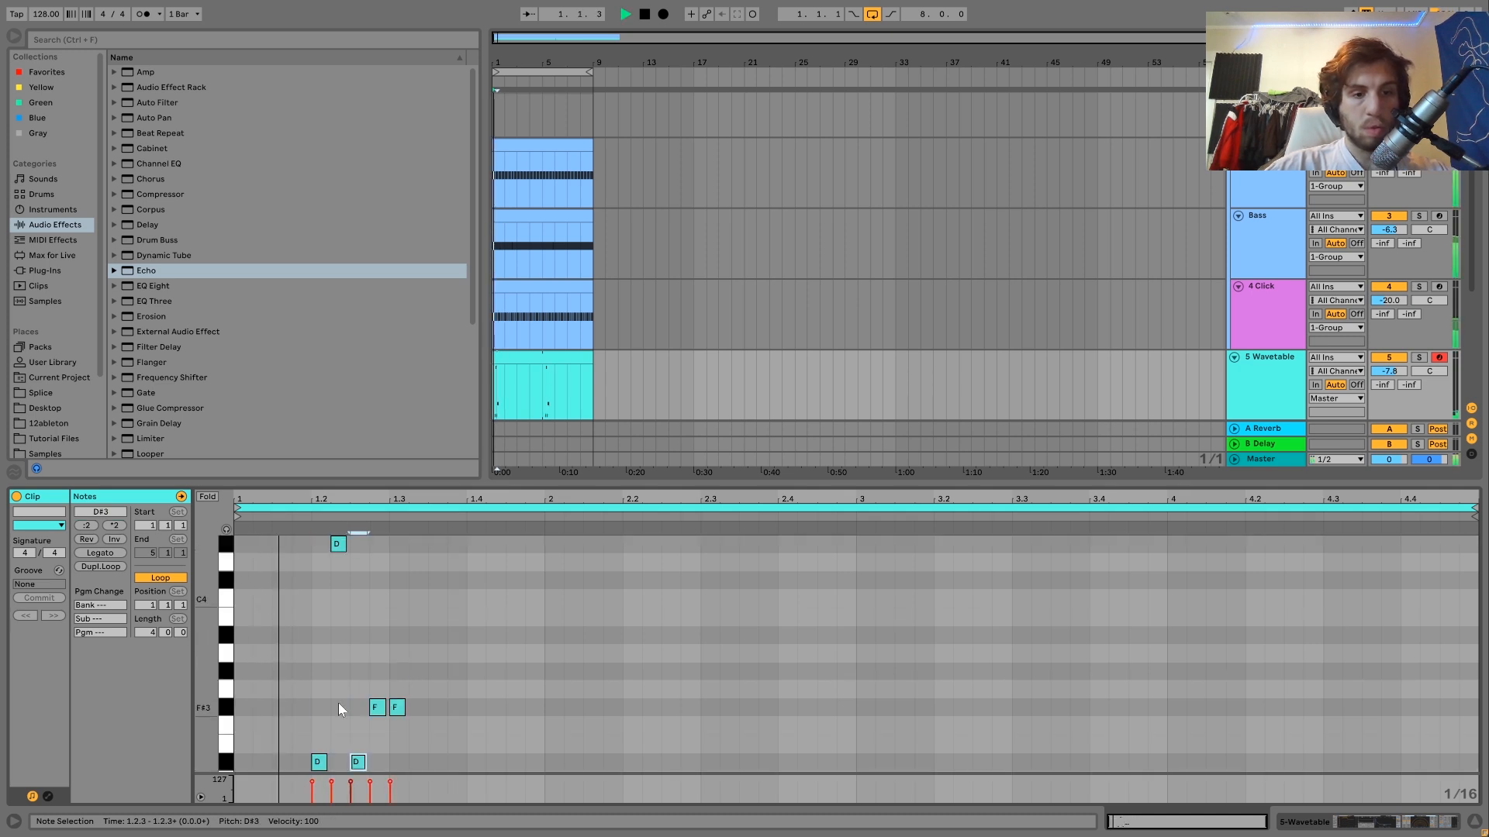
pyautogui.press('space')
# Raise the note at 1.2.4 to F#4, add F#4 at 1.3.2, F4 at 1.3.3 and F3 at 1.3.4, and play back the riff
pyautogui.click(376, 708)
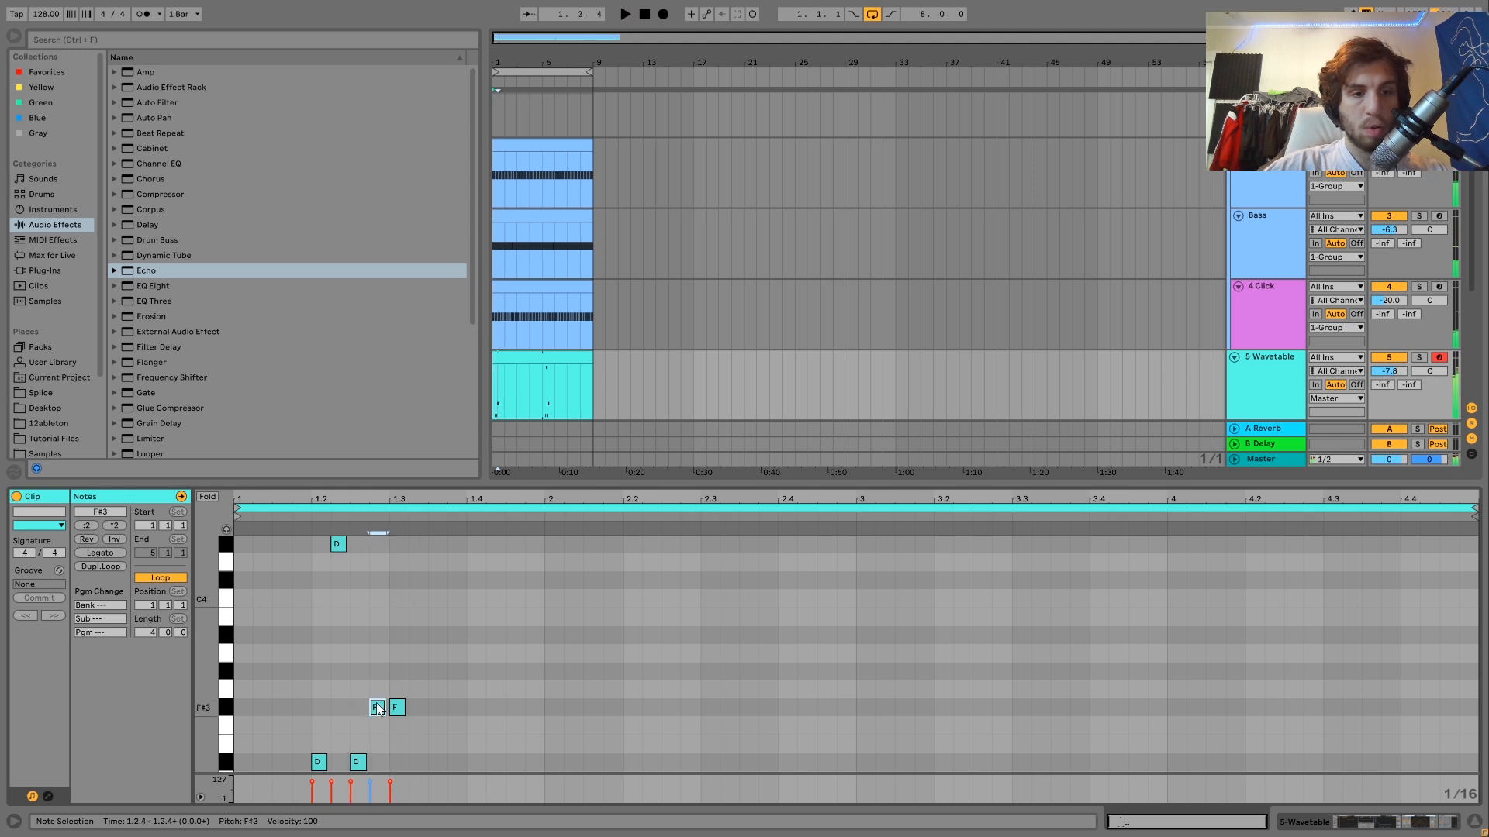
pyautogui.hotkey('shift', 'Up')
pyautogui.hotkey('ctrl', 'd')
pyautogui.hotkey('shift', 'Down')
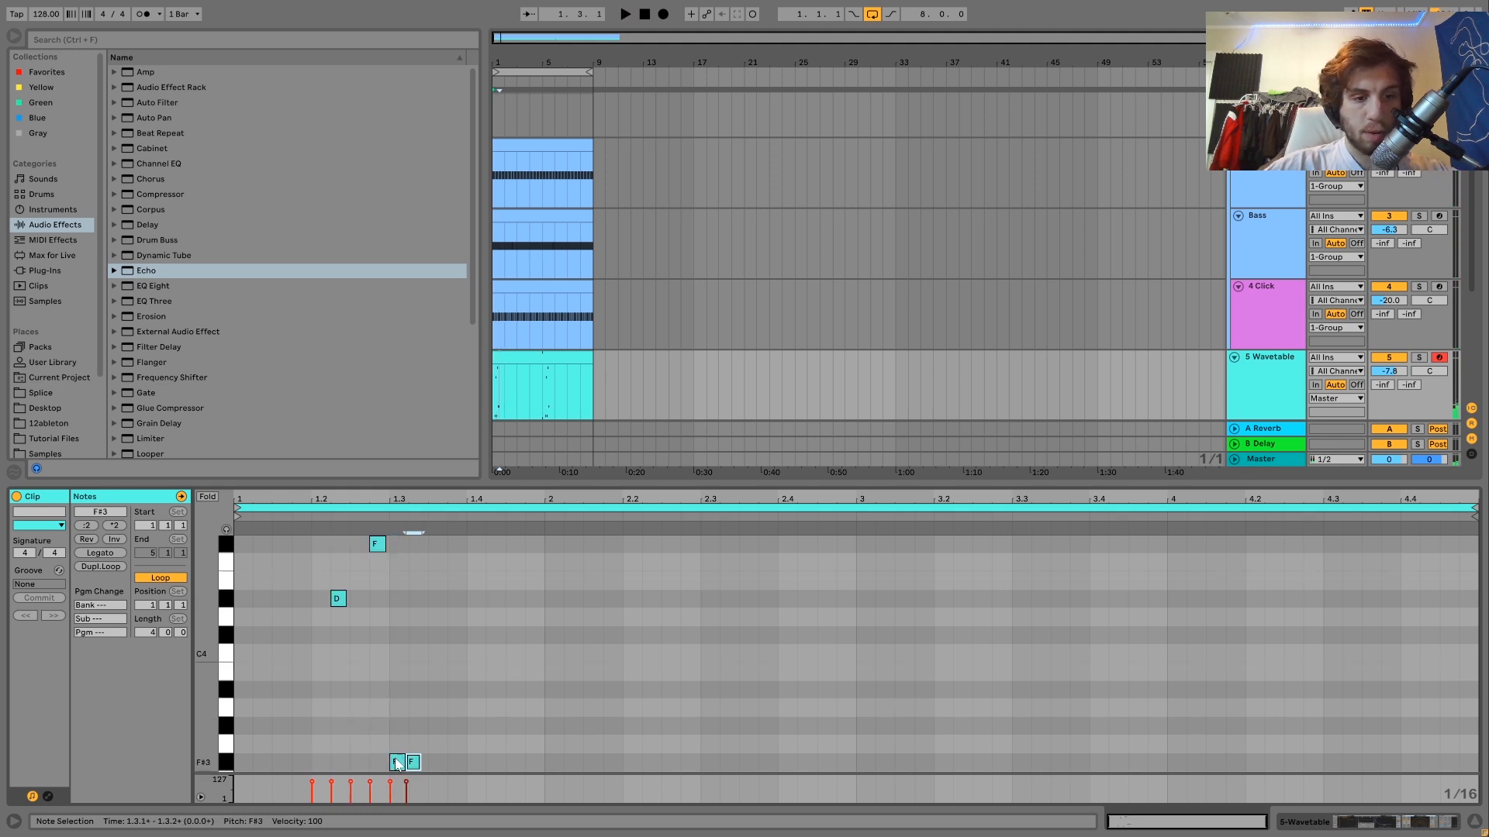
pyautogui.hotkey('shift', 'Up')
pyautogui.hotkey('ctrl', 'd')
pyautogui.press('Down')
pyautogui.hotkey('ctrl', 'd')
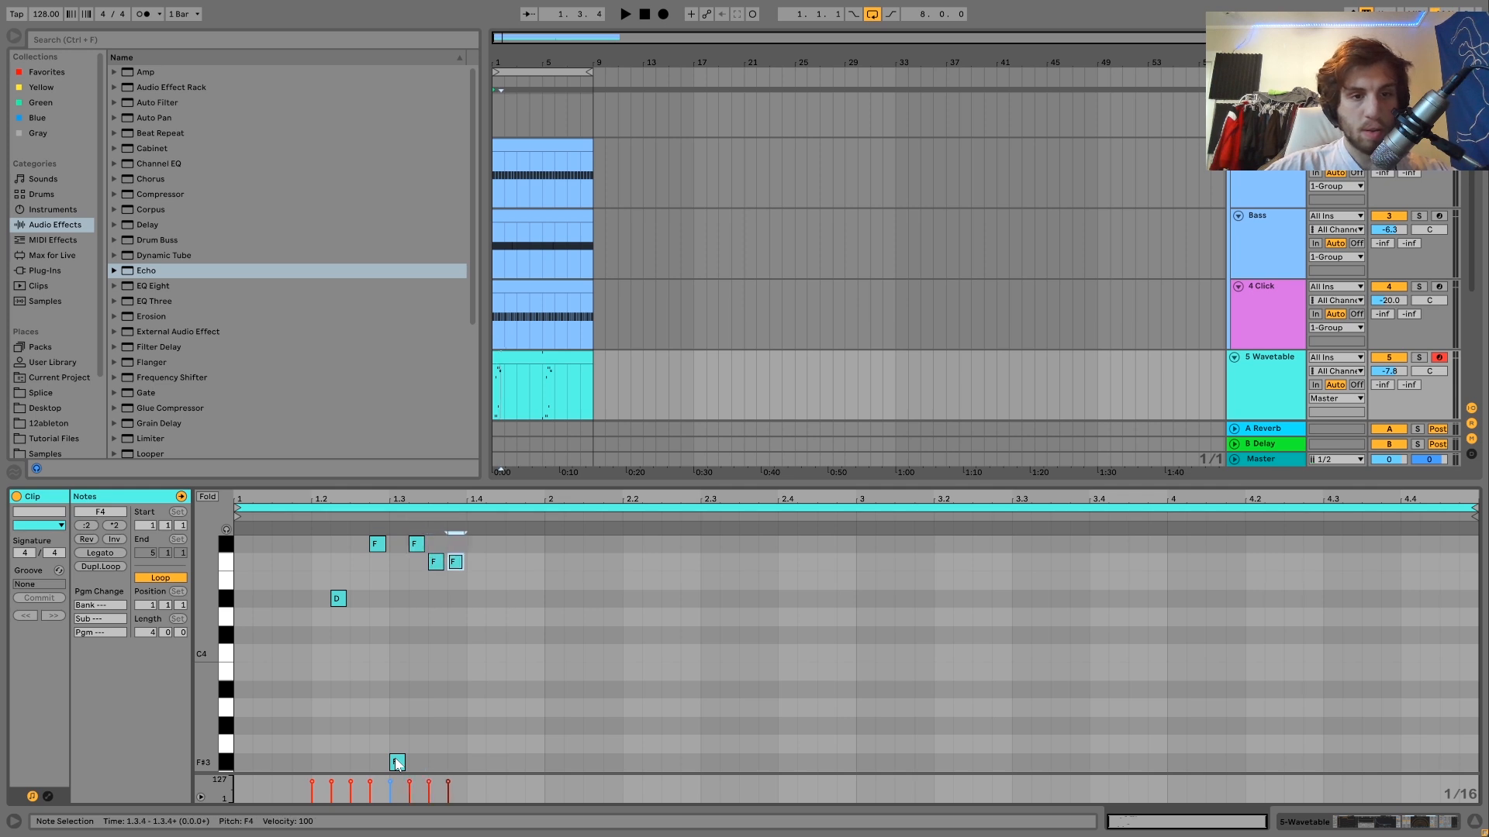
pyautogui.hotkey('shift', 'Down')
pyautogui.press('space')
pyautogui.moveTo(218, 735); pyautogui.dragTo(214, 732)
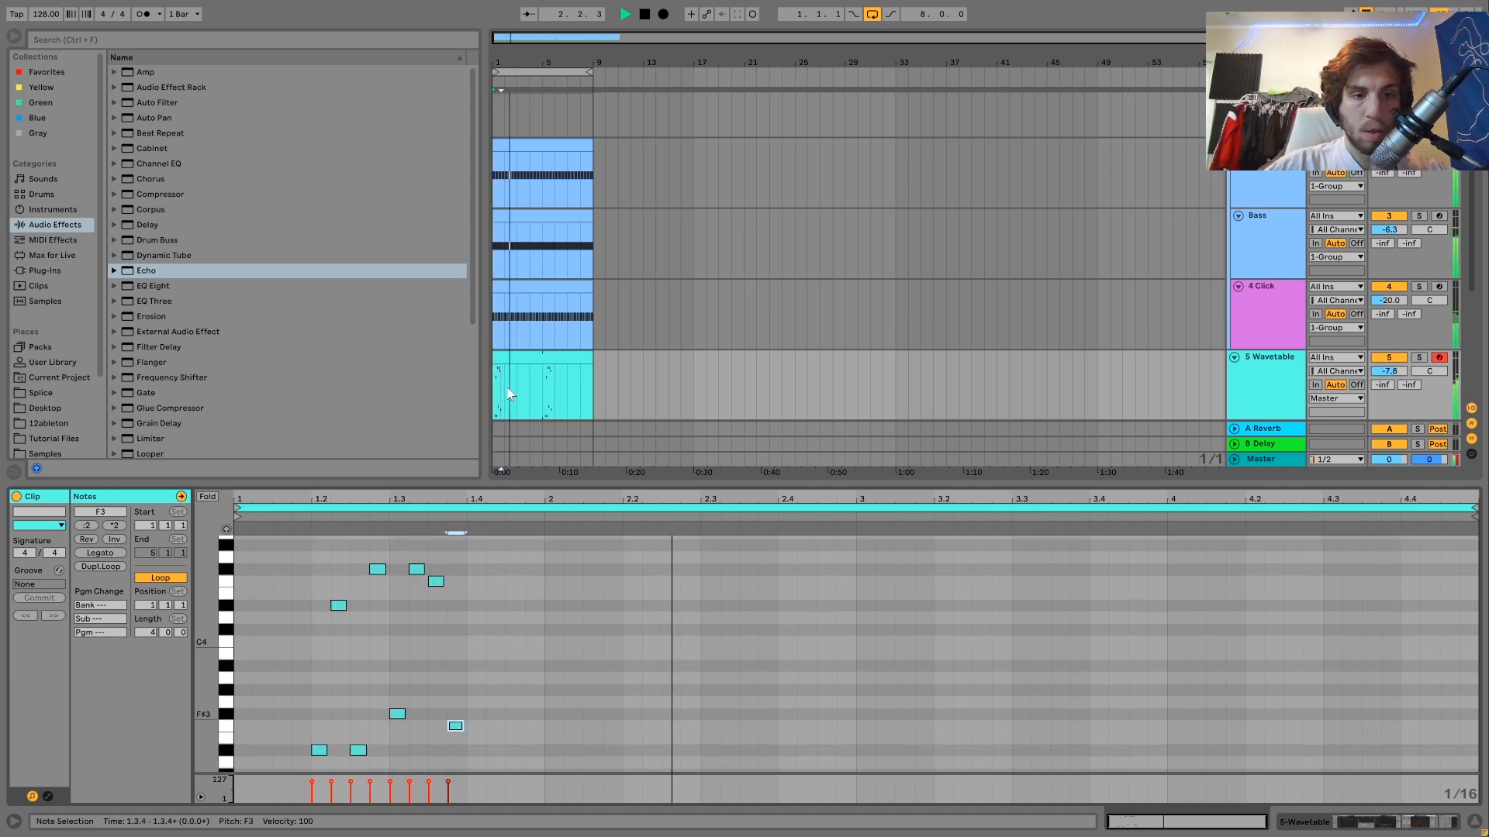
# Shorten the Wavetable clip to two bars and stop playback
pyautogui.click(506, 360)
pyautogui.moveTo(506, 361); pyautogui.dragTo(514, 361)
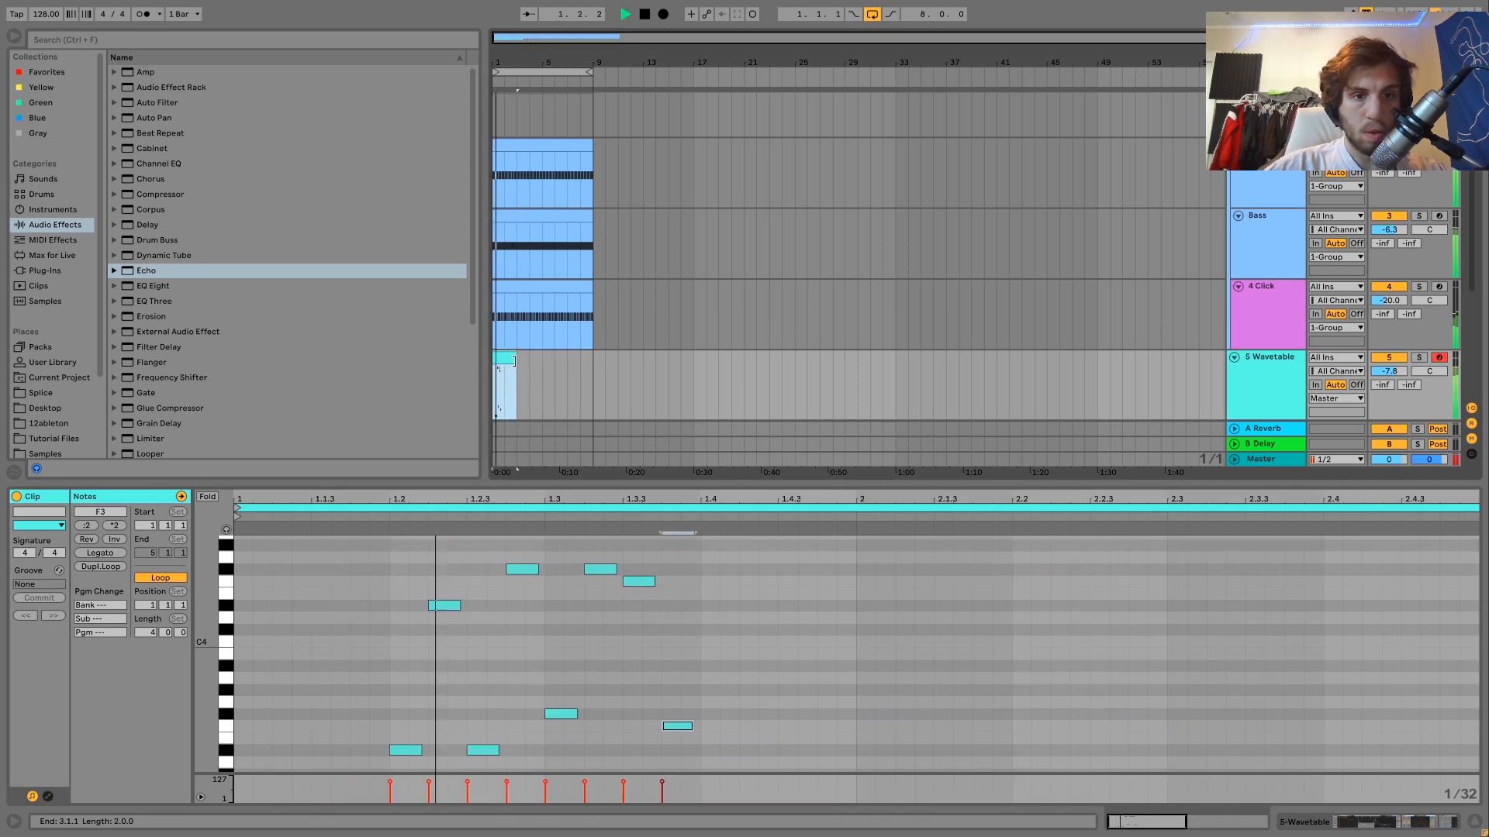
pyautogui.press('space')
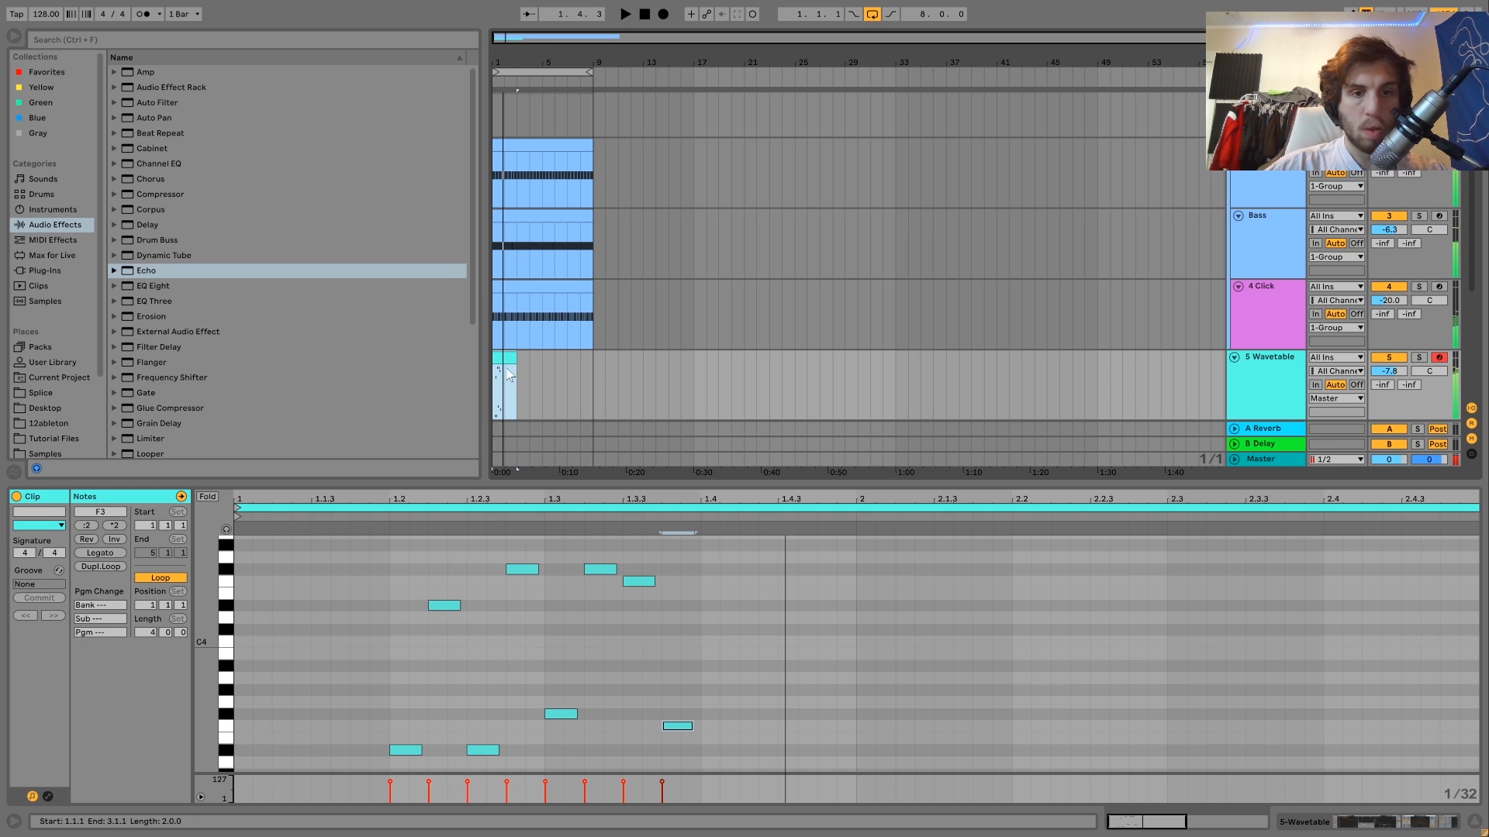
# Switch Wavetable's unison to Classic with the amount at 16% and play back the result
pyautogui.click(1253, 395)
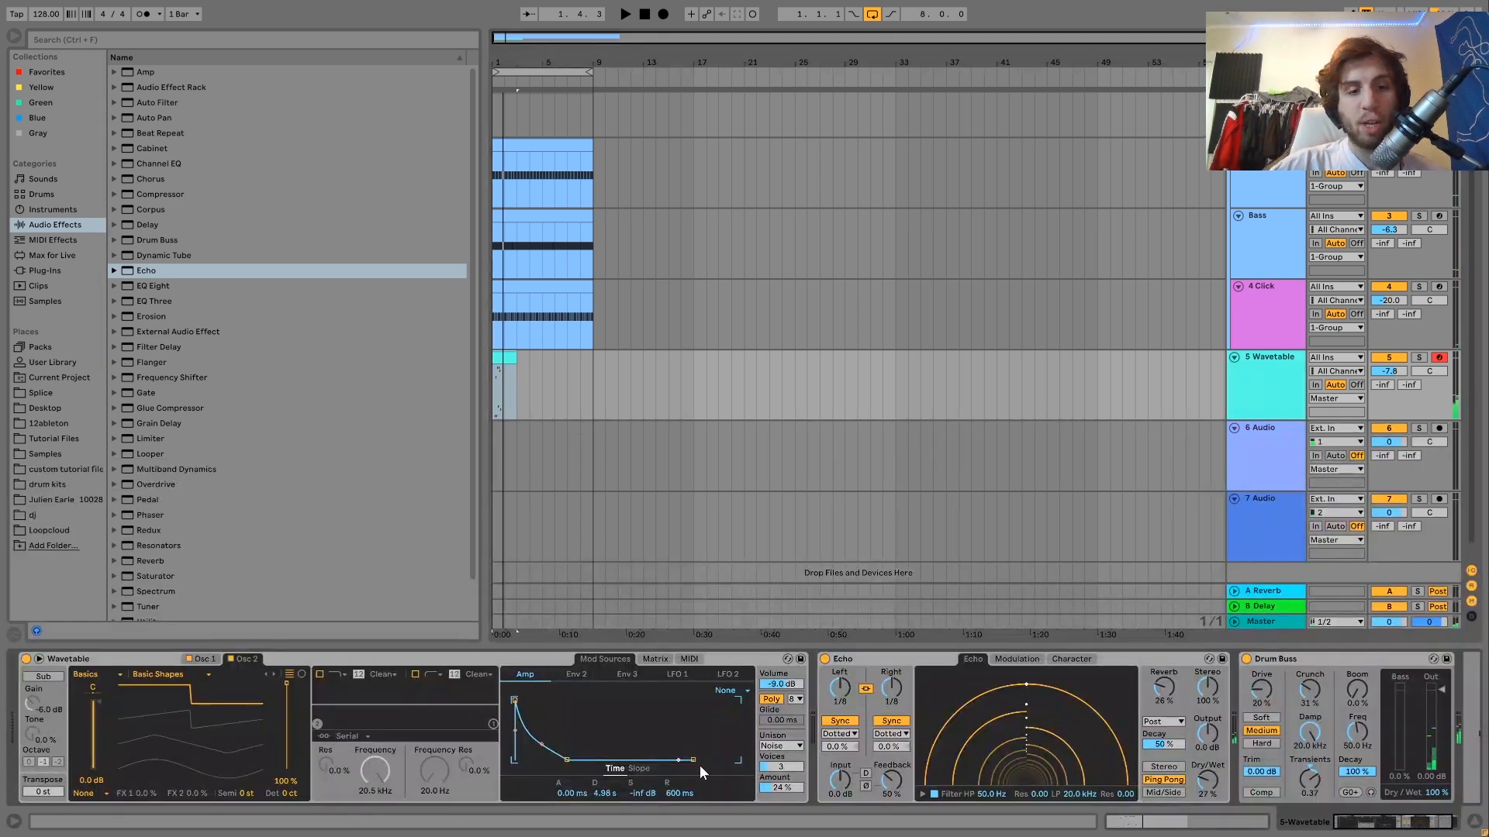
pyautogui.moveTo(774, 788); pyautogui.dragTo(774, 797)
pyautogui.click(773, 745)
pyautogui.click(774, 718)
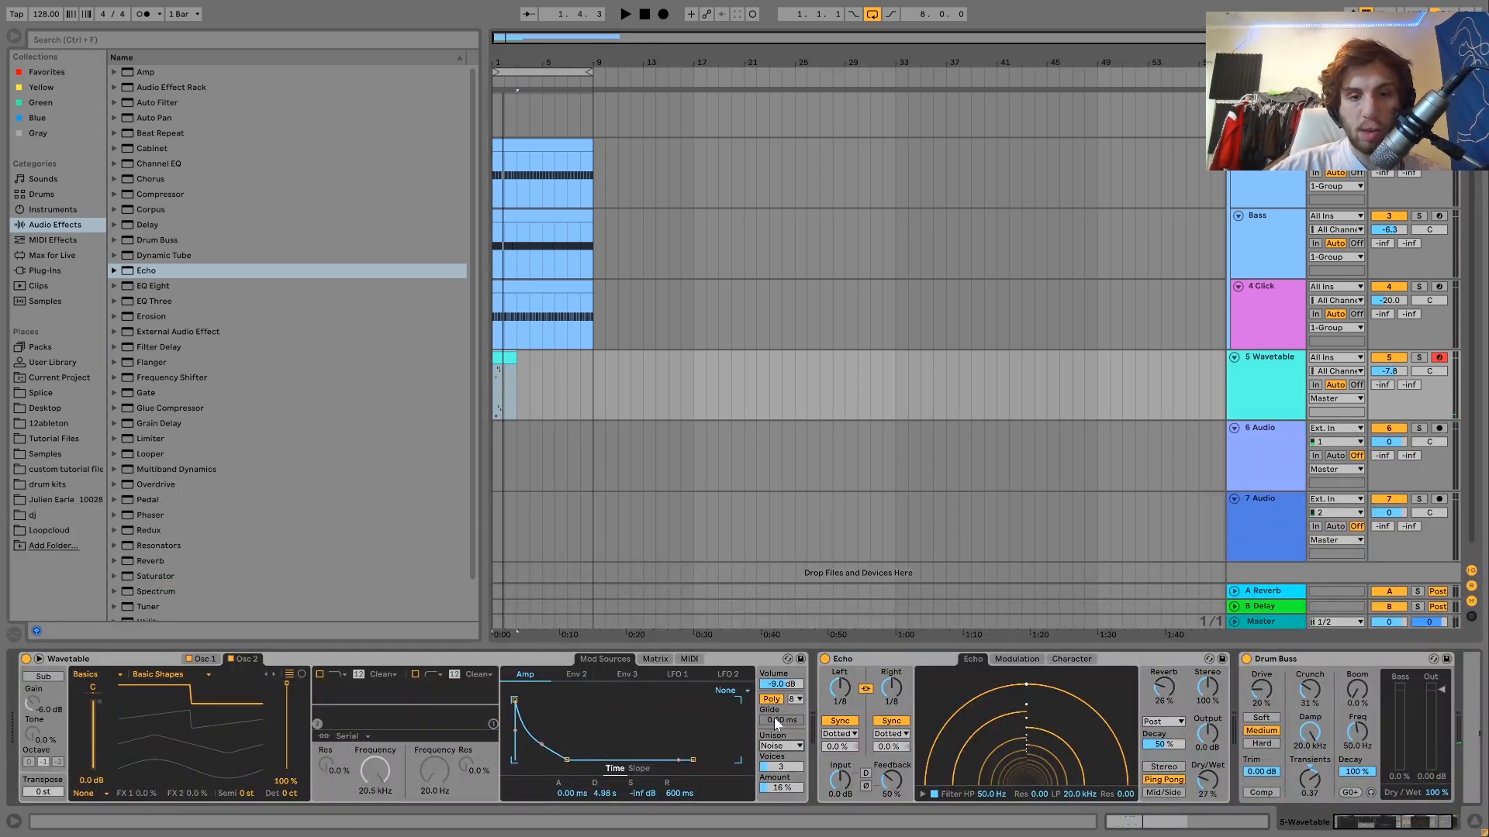
pyautogui.press('space')
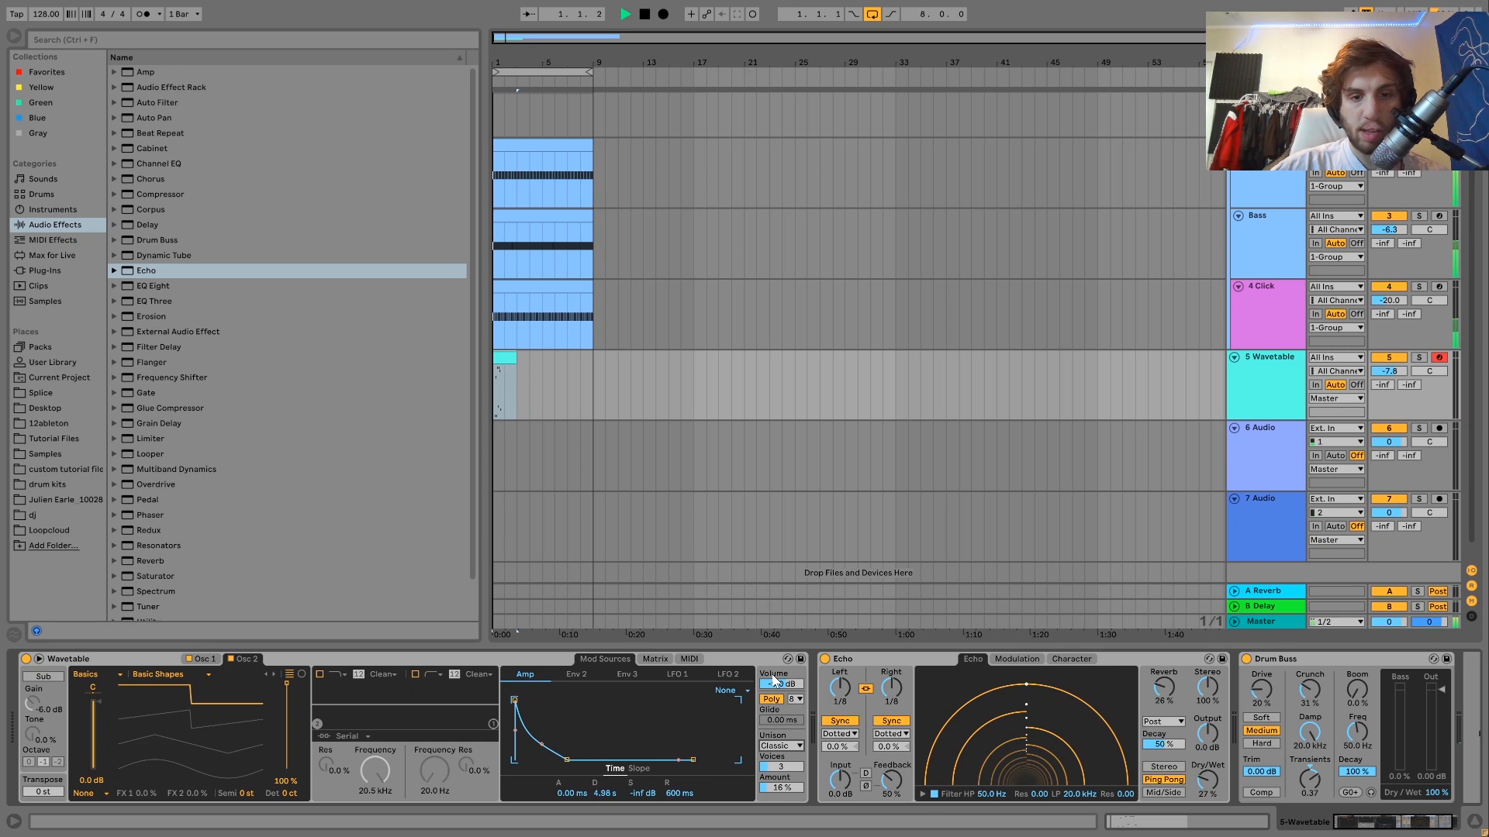
# Review the riff's notes in the Wavetable clip and return to the track's devices
pyautogui.doubleClick(504, 356)
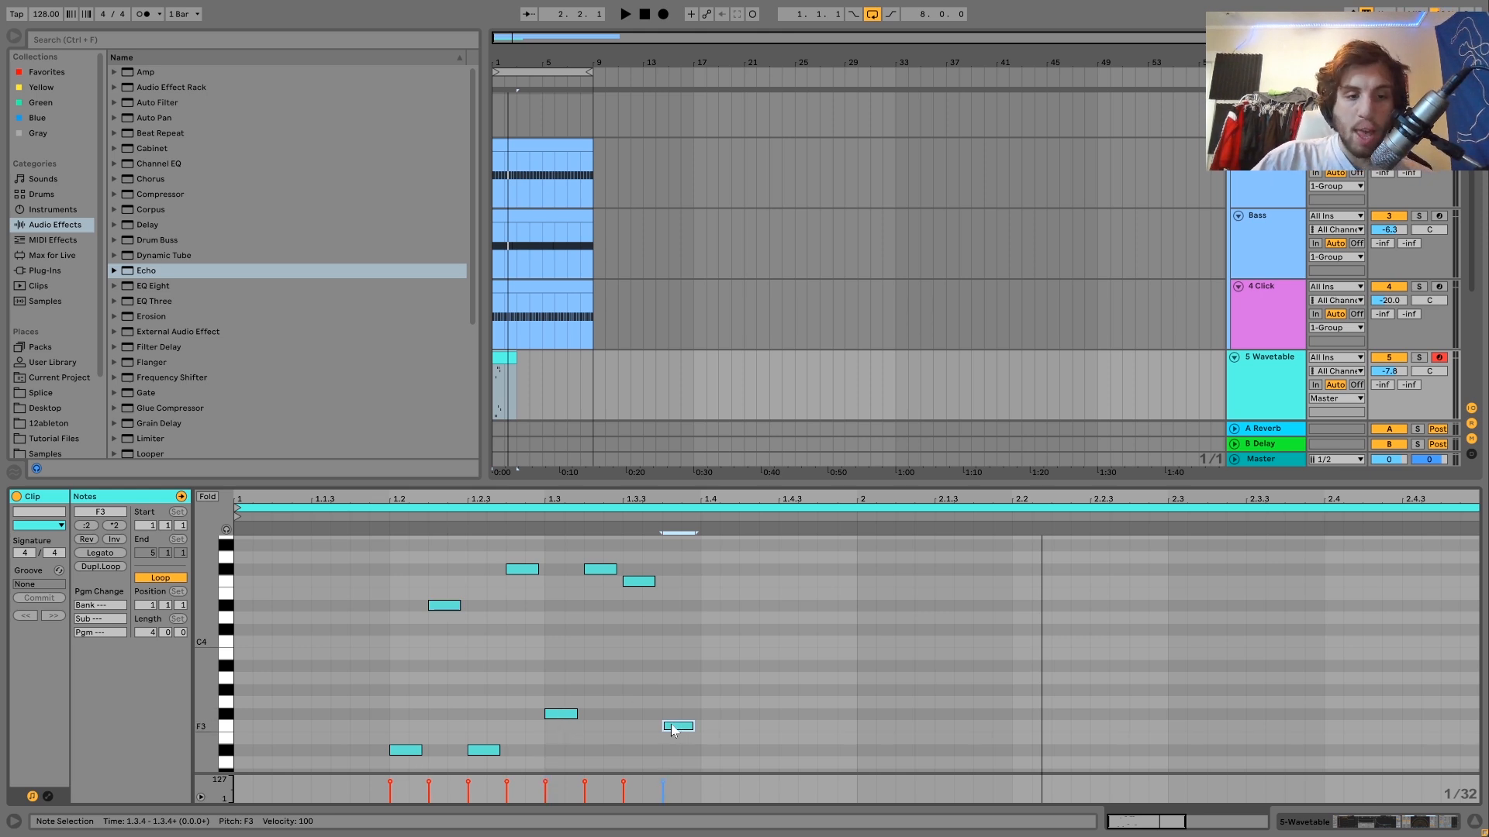
pyautogui.scroll(2, 669, 728)
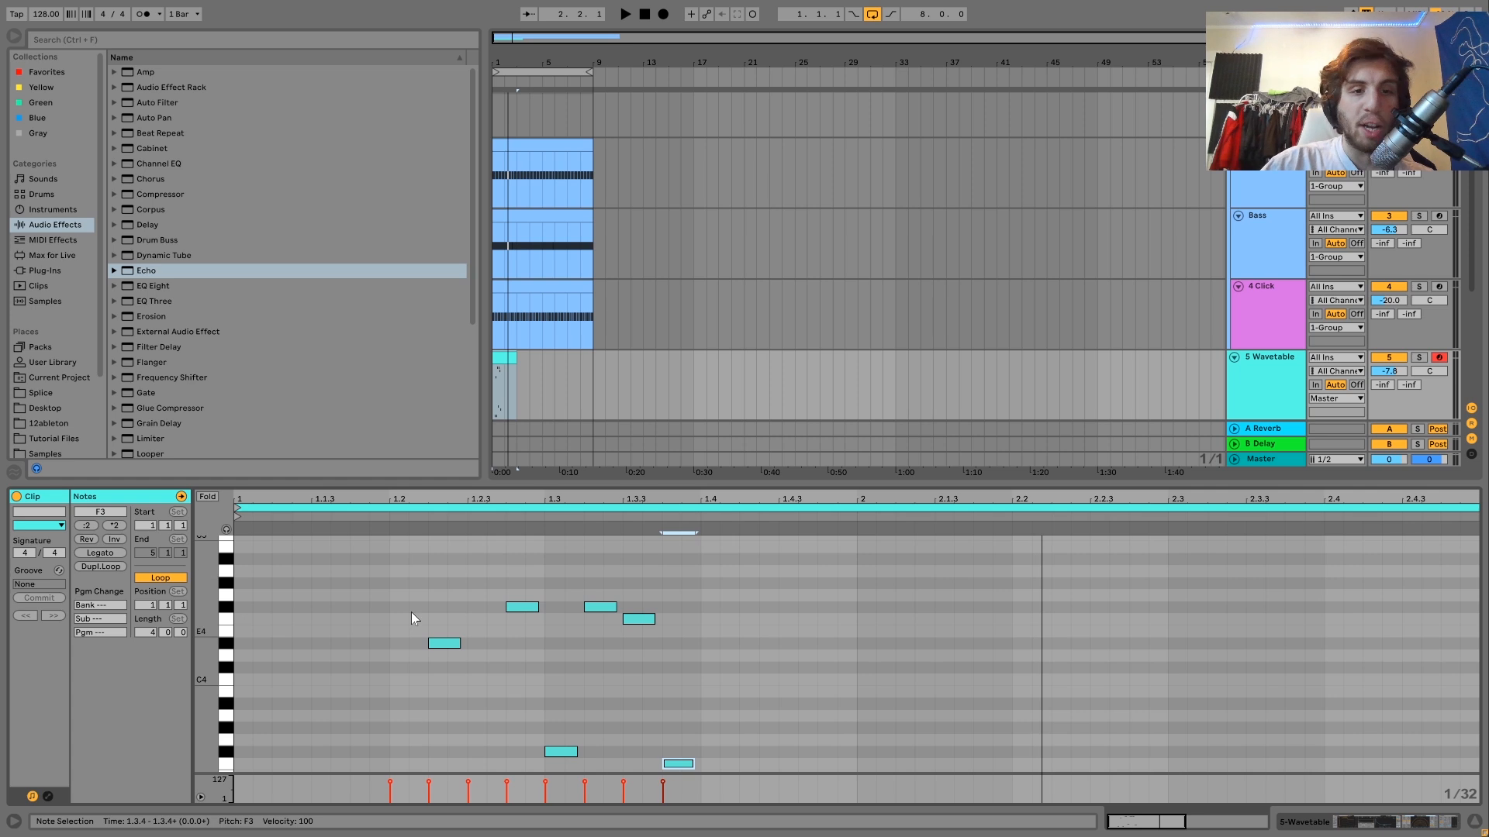
pyautogui.doubleClick(1272, 380)
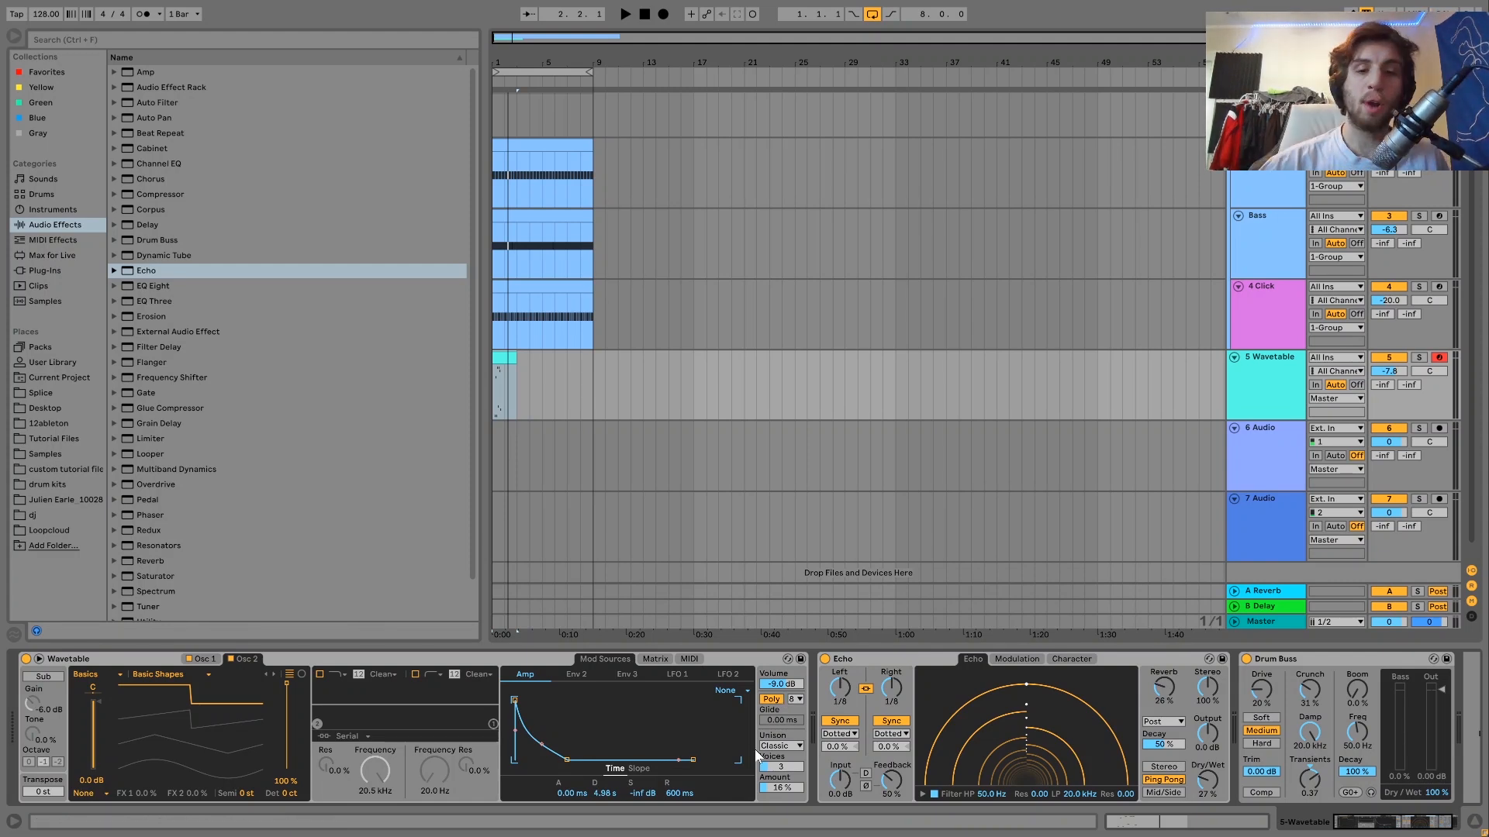
# Set Wavetable's unison to None, detune oscillator 2 by 23 ct, and play back the result
pyautogui.click(780, 662)
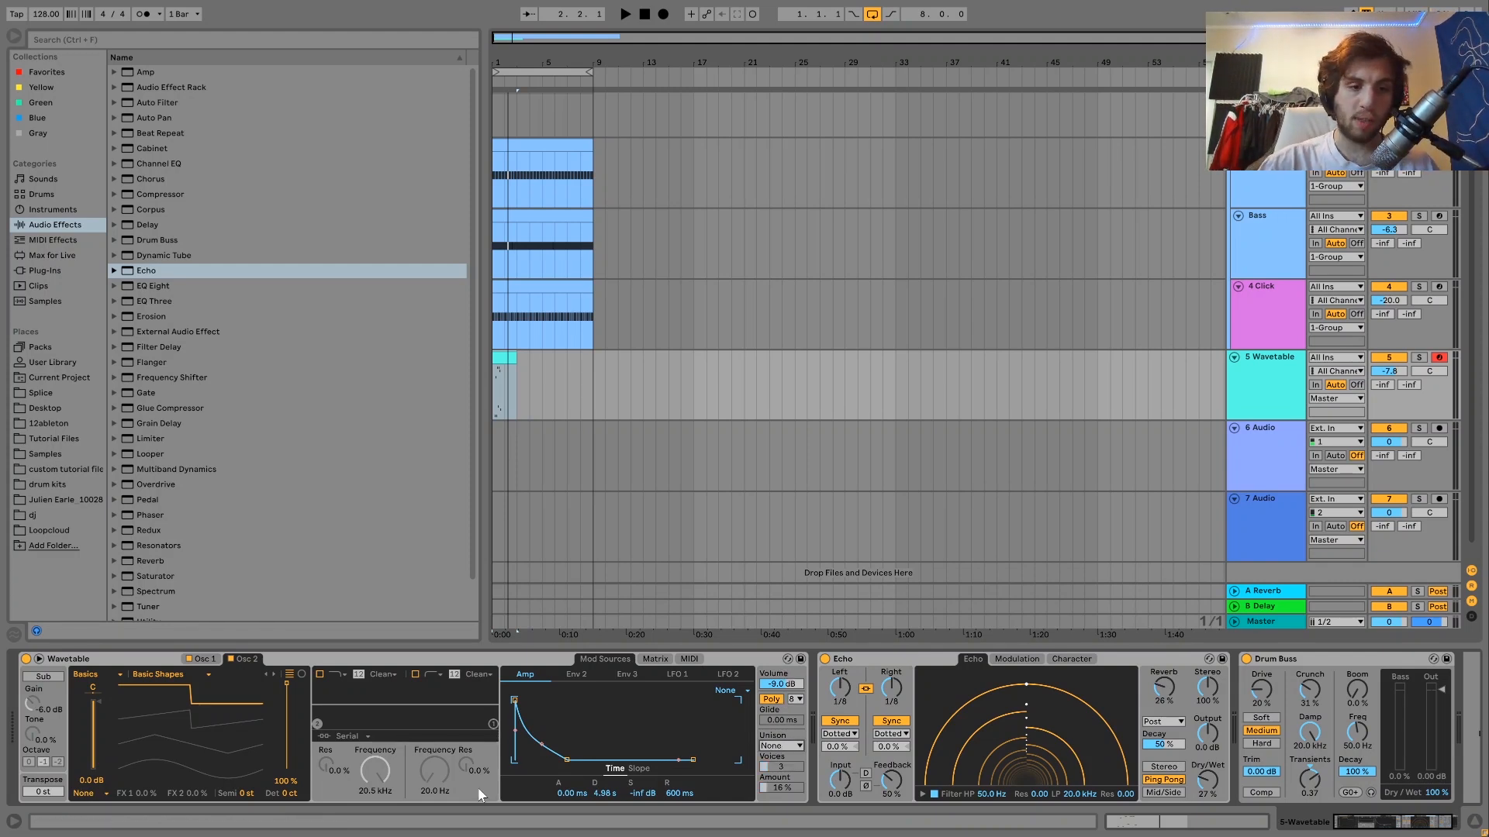
pyautogui.click(293, 794)
pyautogui.moveTo(292, 794); pyautogui.dragTo(290, 798)
pyautogui.press('space')
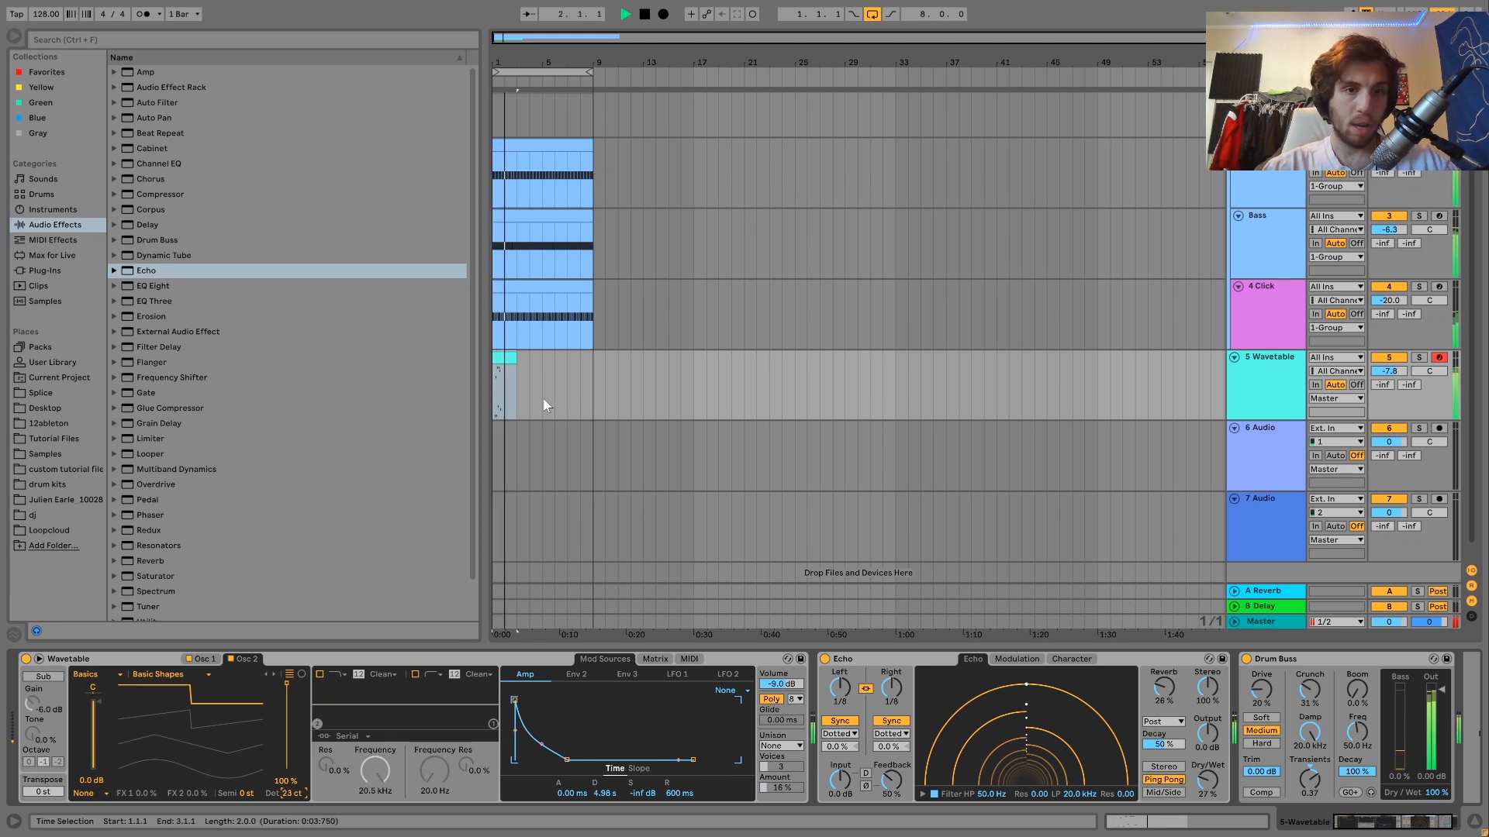
# Duplicate the first four bars of the Wavetable track so the clip repeats at bar 5
pyautogui.moveTo(533, 393); pyautogui.dragTo(492, 397)
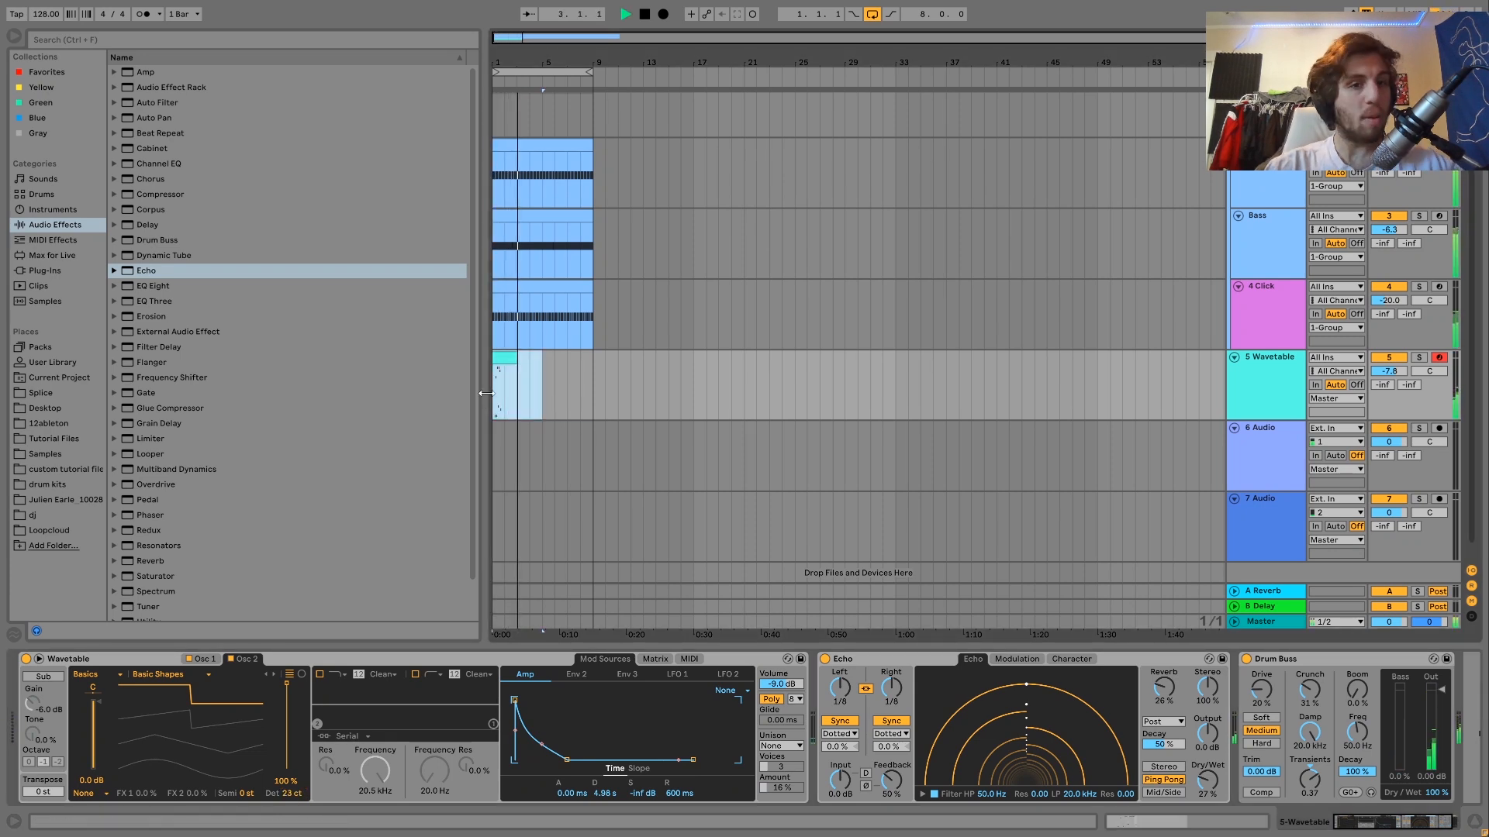
pyautogui.hotkey('ctrl', 'd')
# Delete the last two notes from the repeated Wavetable clip at bar 5
pyautogui.doubleClick(555, 358)
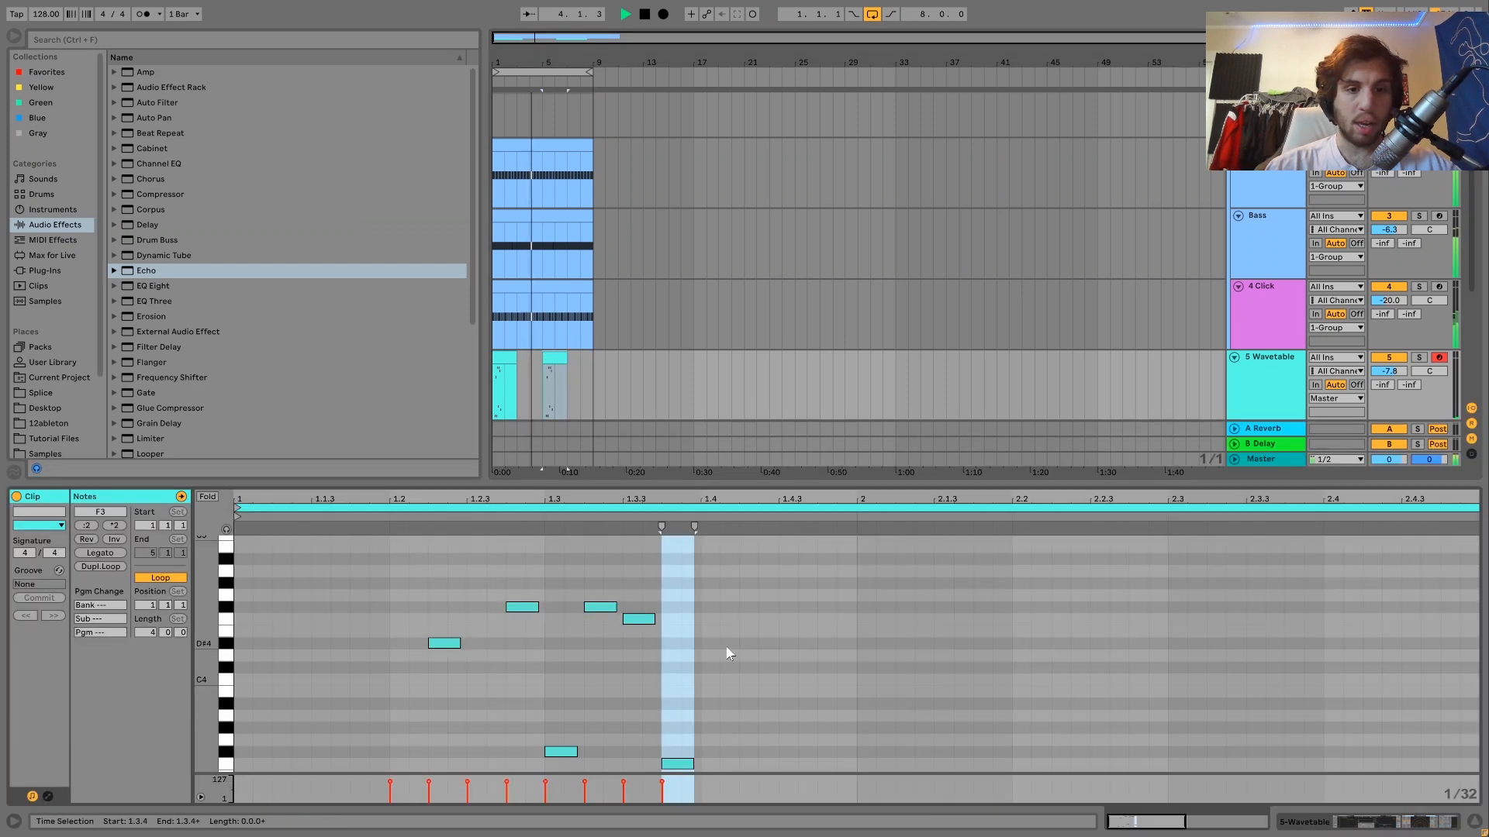
pyautogui.moveTo(206, 650); pyautogui.dragTo(156, 649)
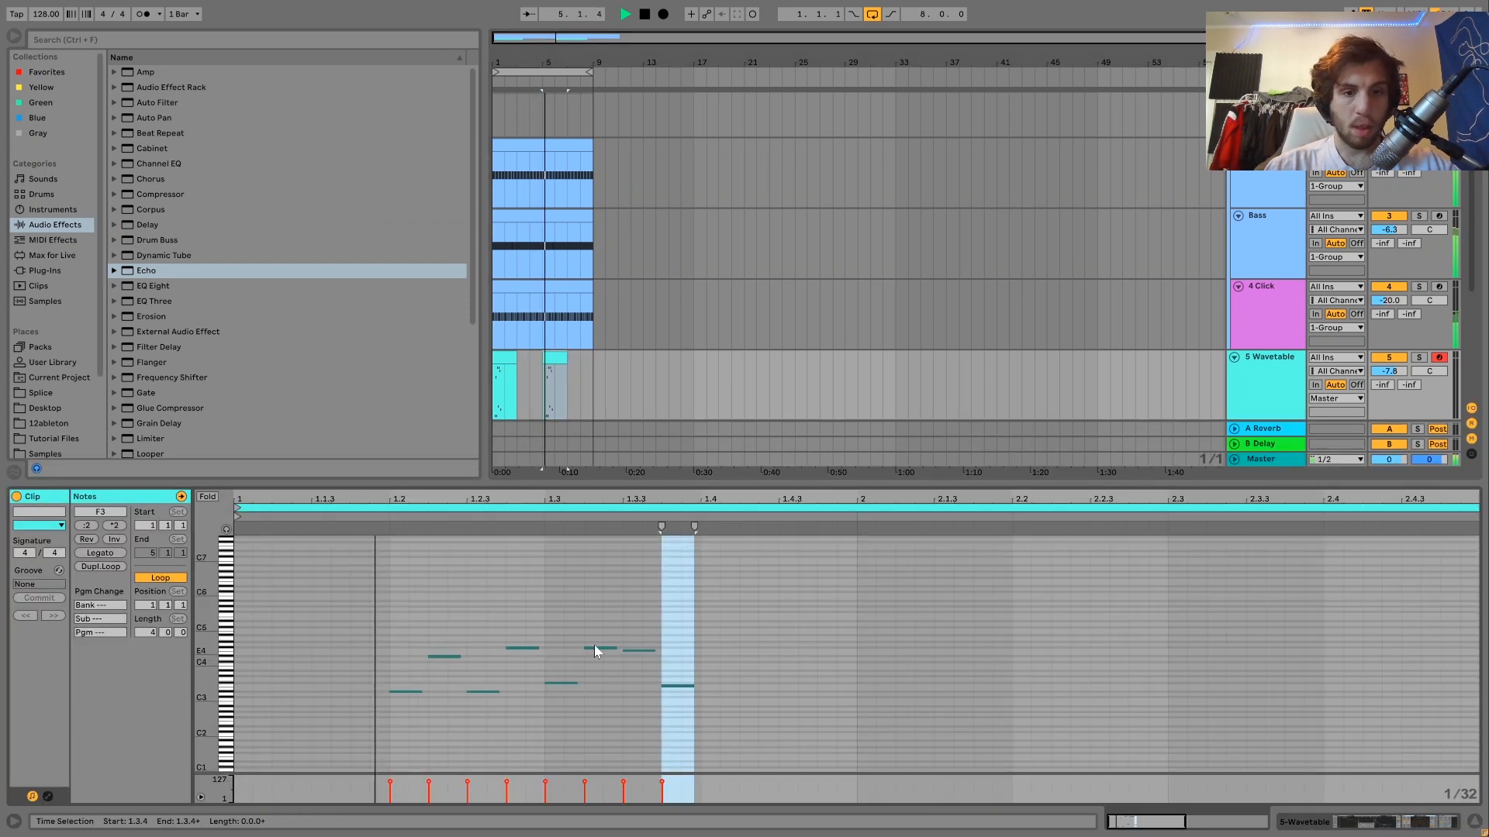
pyautogui.moveTo(621, 627); pyautogui.dragTo(734, 756)
pyautogui.press('Delete')
pyautogui.press('space')
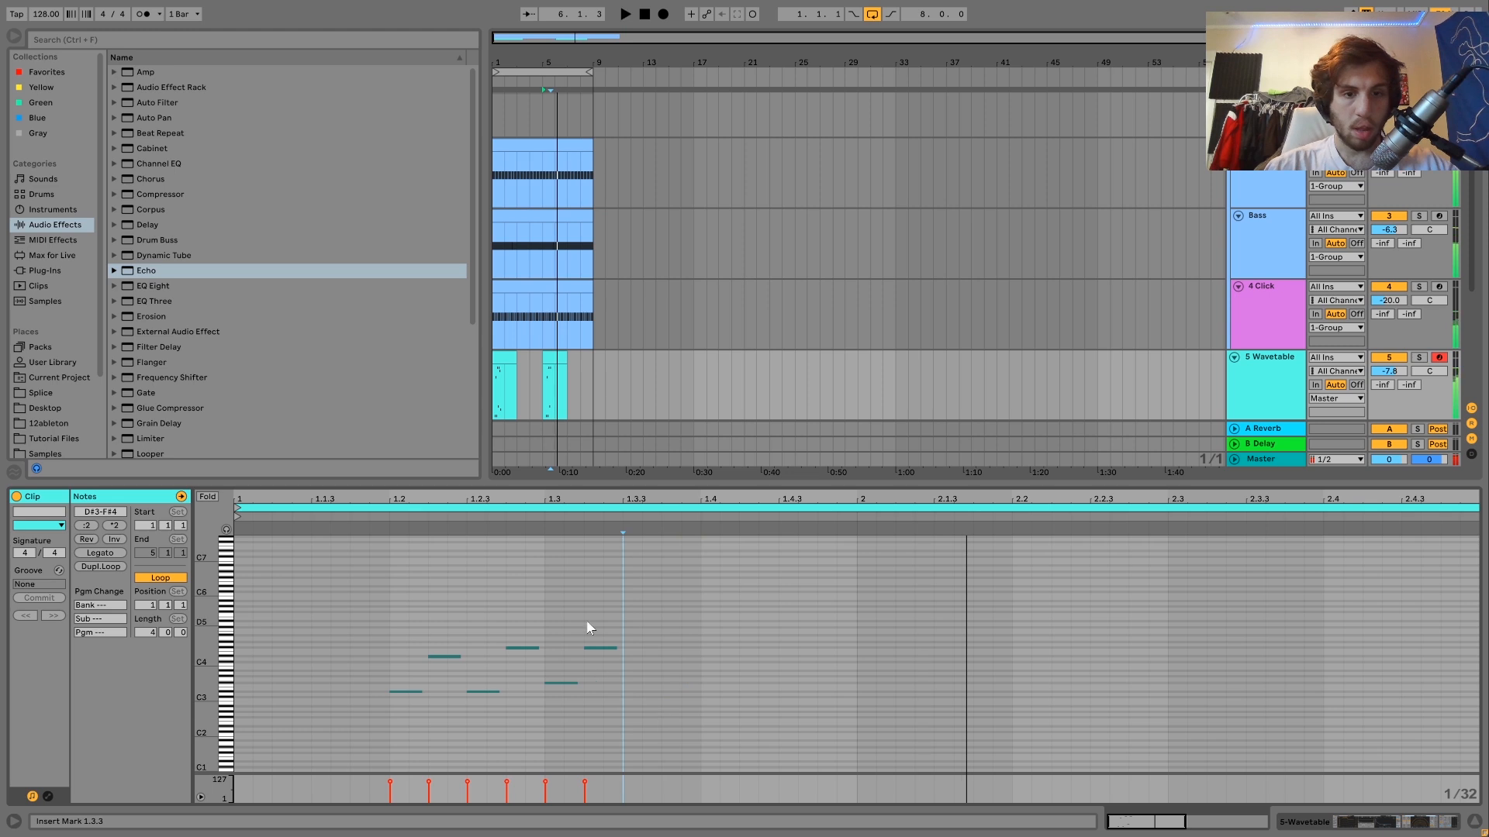
# Remove the note at 1.3.2 from the bar 5 Wavetable clip and play back the result with the track's devices shown
pyautogui.click(609, 689)
pyautogui.scroll(2, 609, 690)
pyautogui.press('Delete')
pyautogui.press('space')
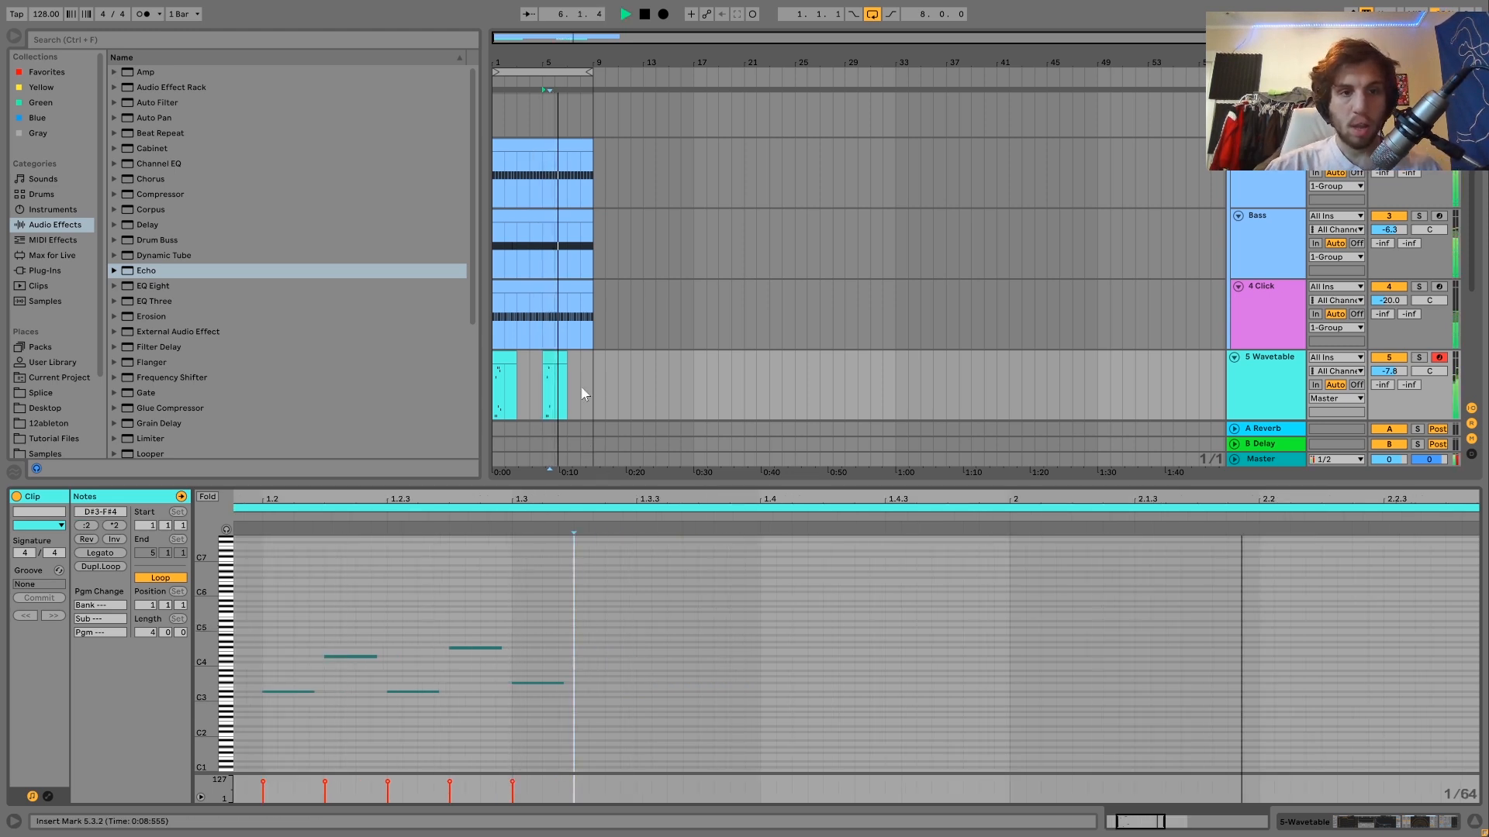
pyautogui.doubleClick(1260, 386)
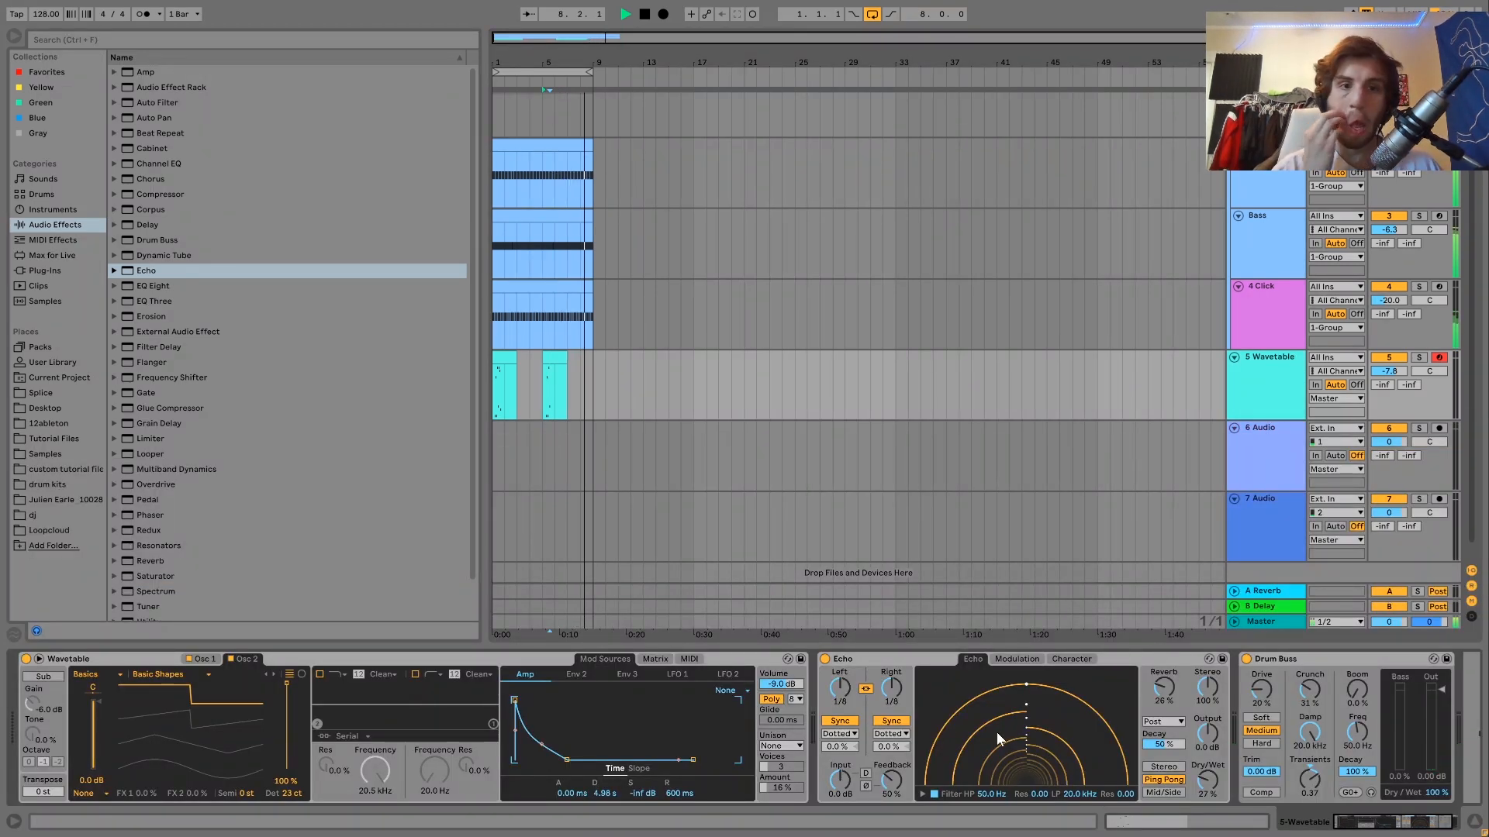
pyautogui.click(1280, 377)
pyautogui.press('space')
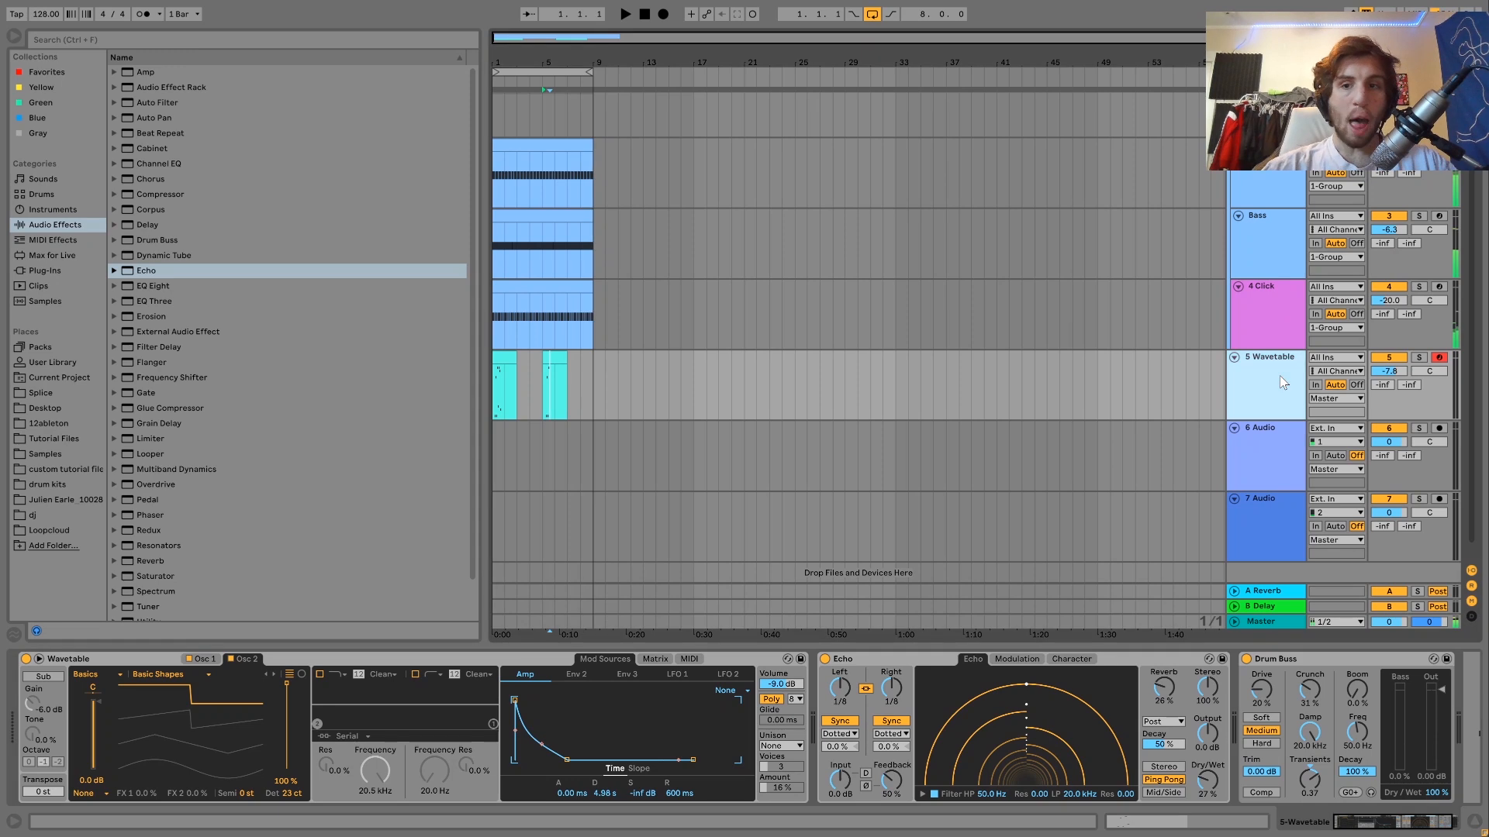
# Insert a new MIDI track below the Wavetable track and play the groove from bar 1 up to the gap at bar 3
pyautogui.hotkey('ctrl', 'shift', 't')
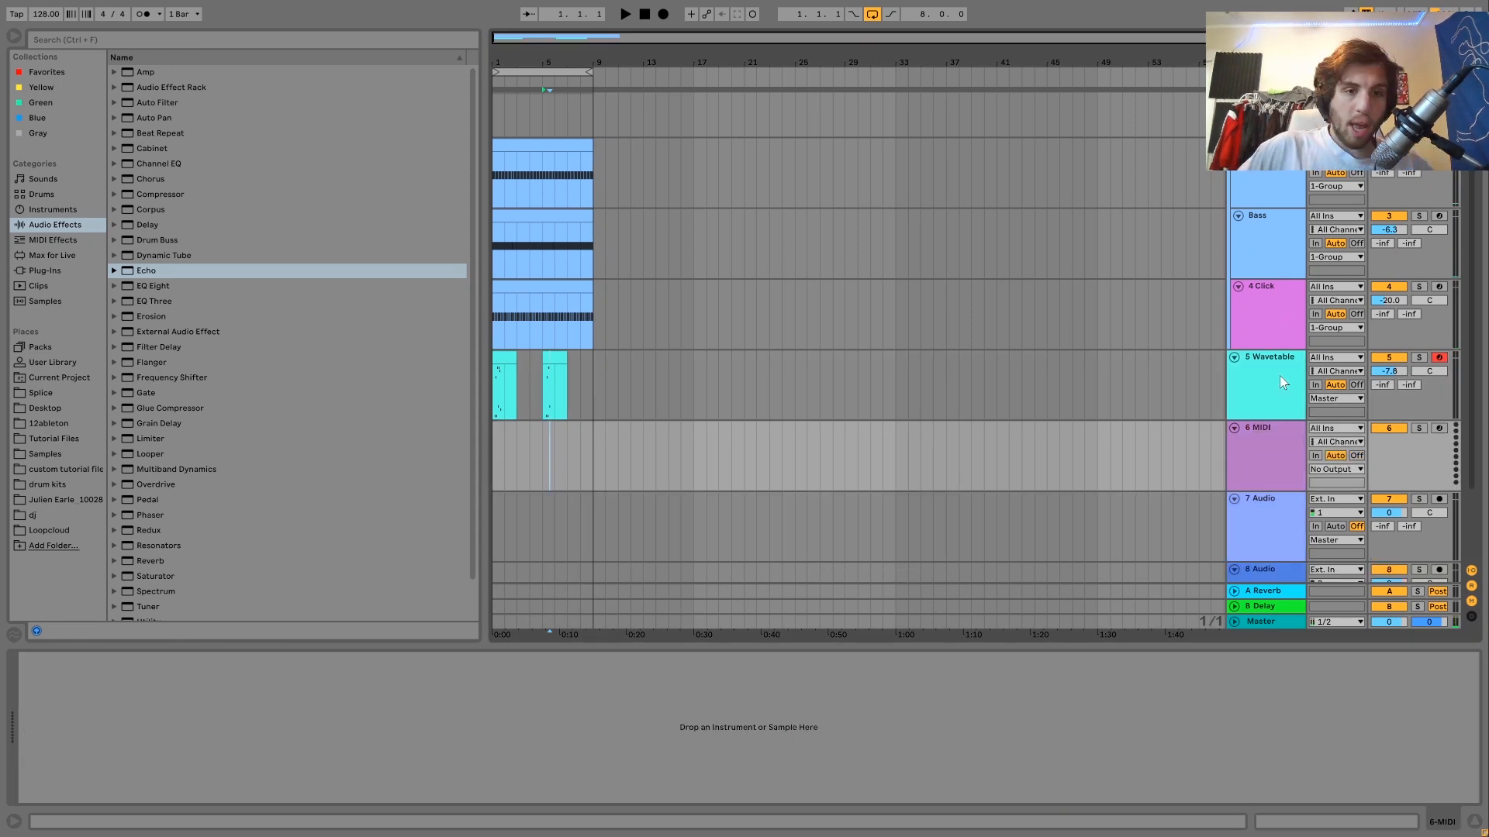
pyautogui.click(515, 443)
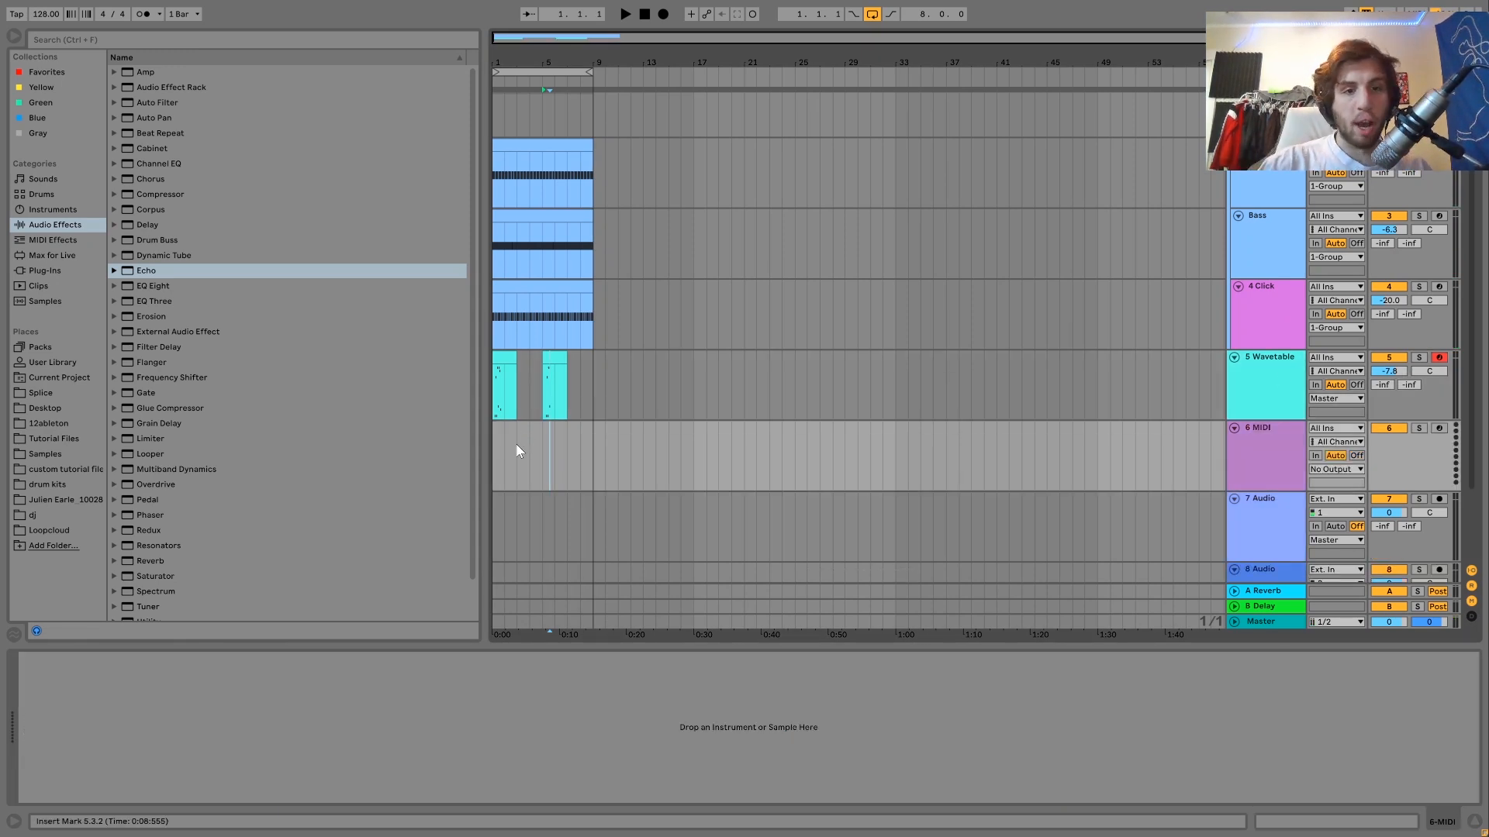
pyautogui.click(492, 394)
pyautogui.press('space')
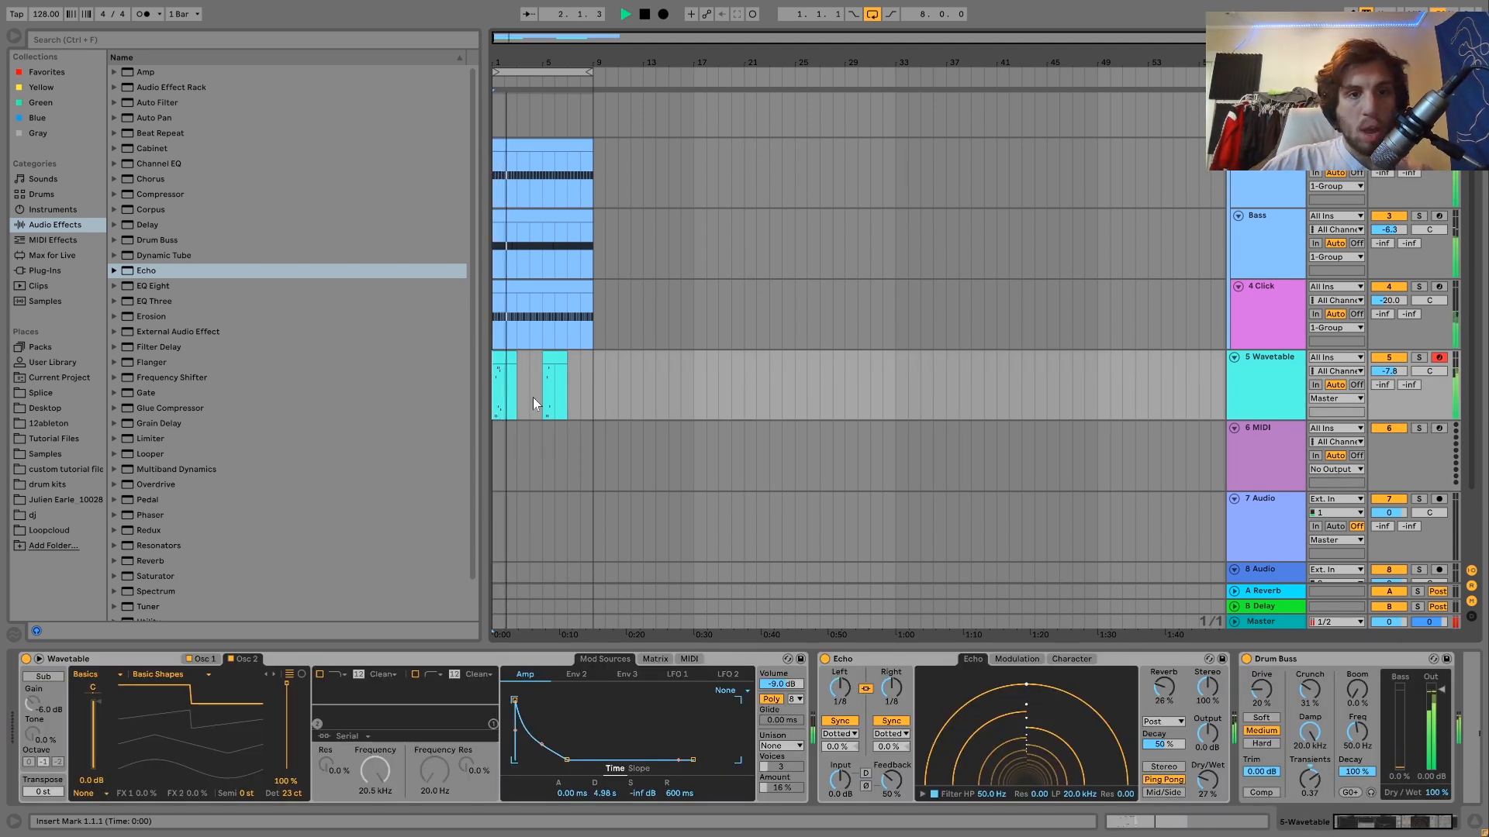
pyautogui.press('space')
pyautogui.click(519, 447)
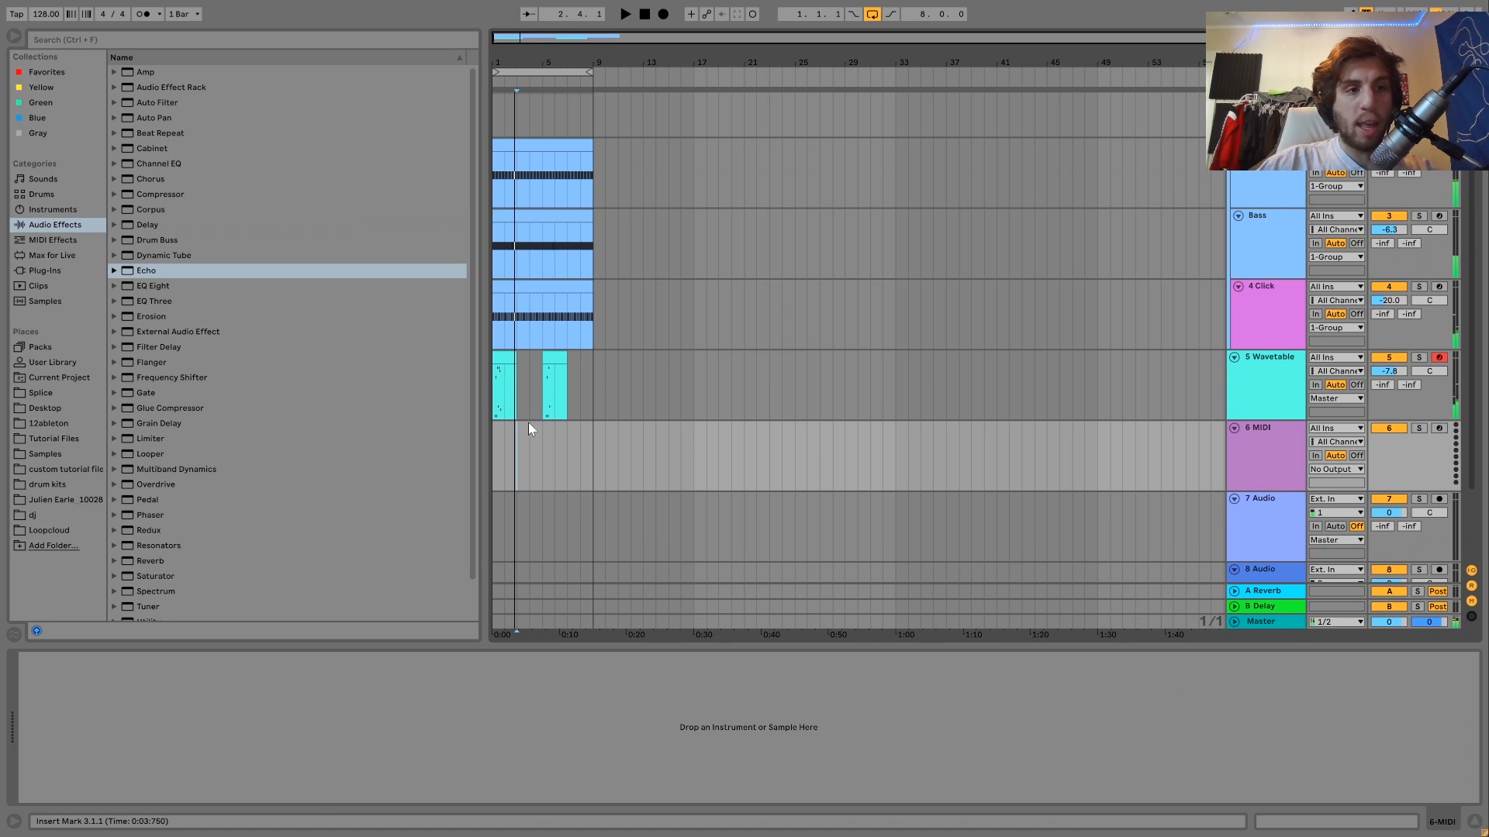
# Load Operator onto the new MIDI track and lower the computer keyboard's octave range to C1 to D2
pyautogui.click(52, 209)
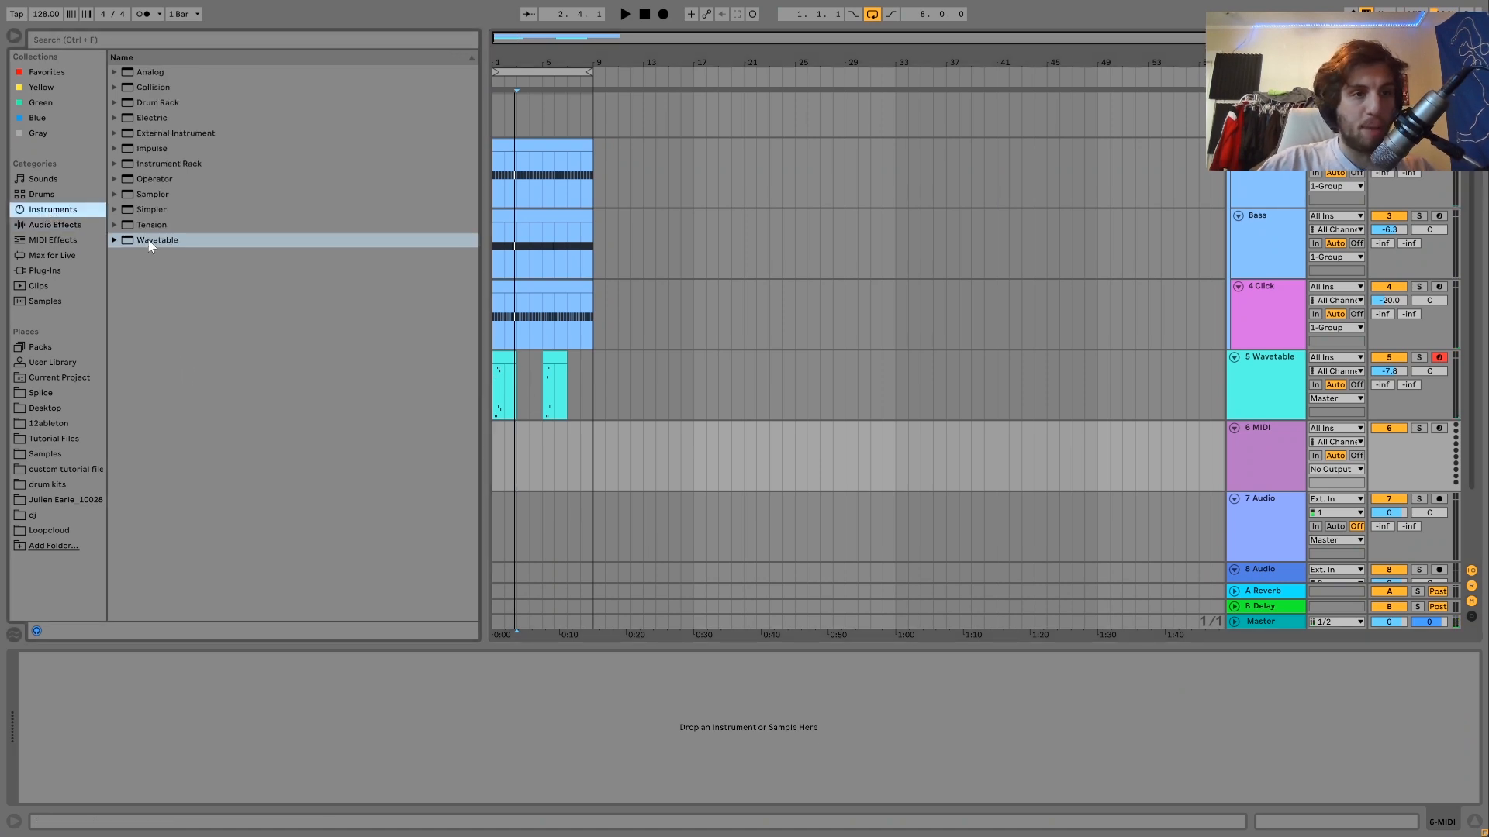
pyautogui.click(144, 170)
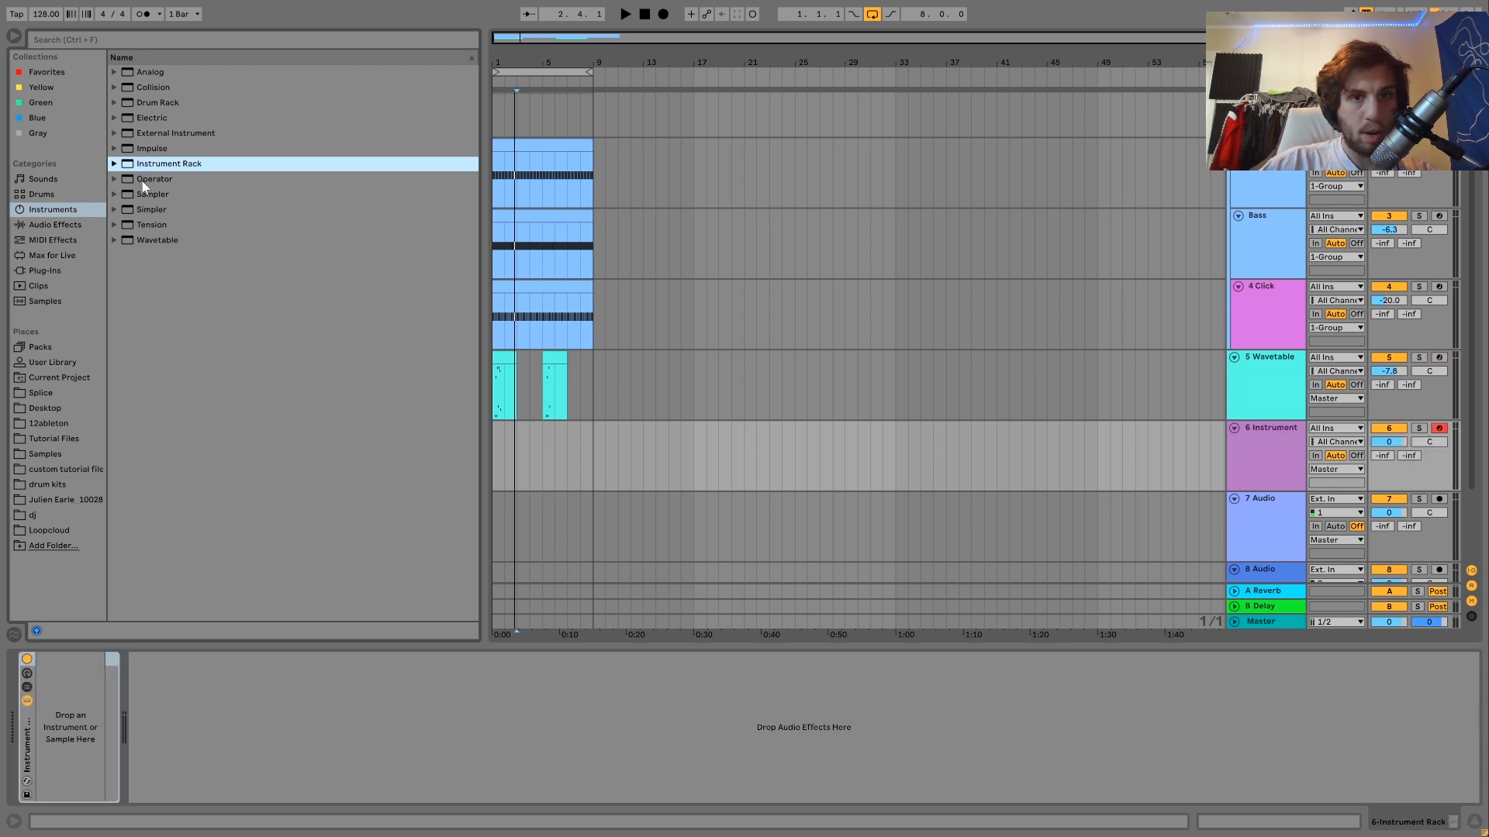
pyautogui.click(142, 179)
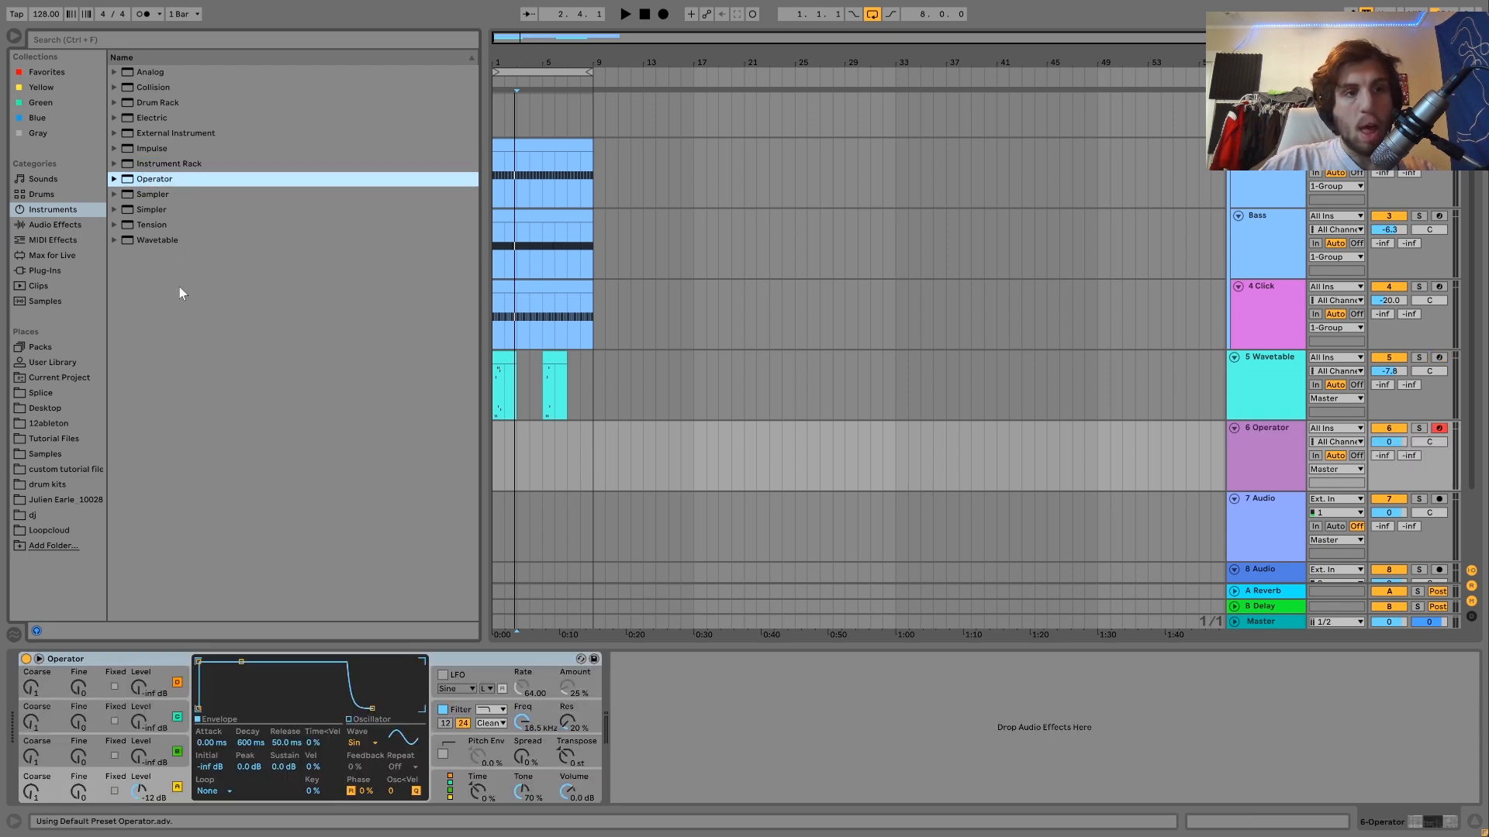
pyautogui.press('z')
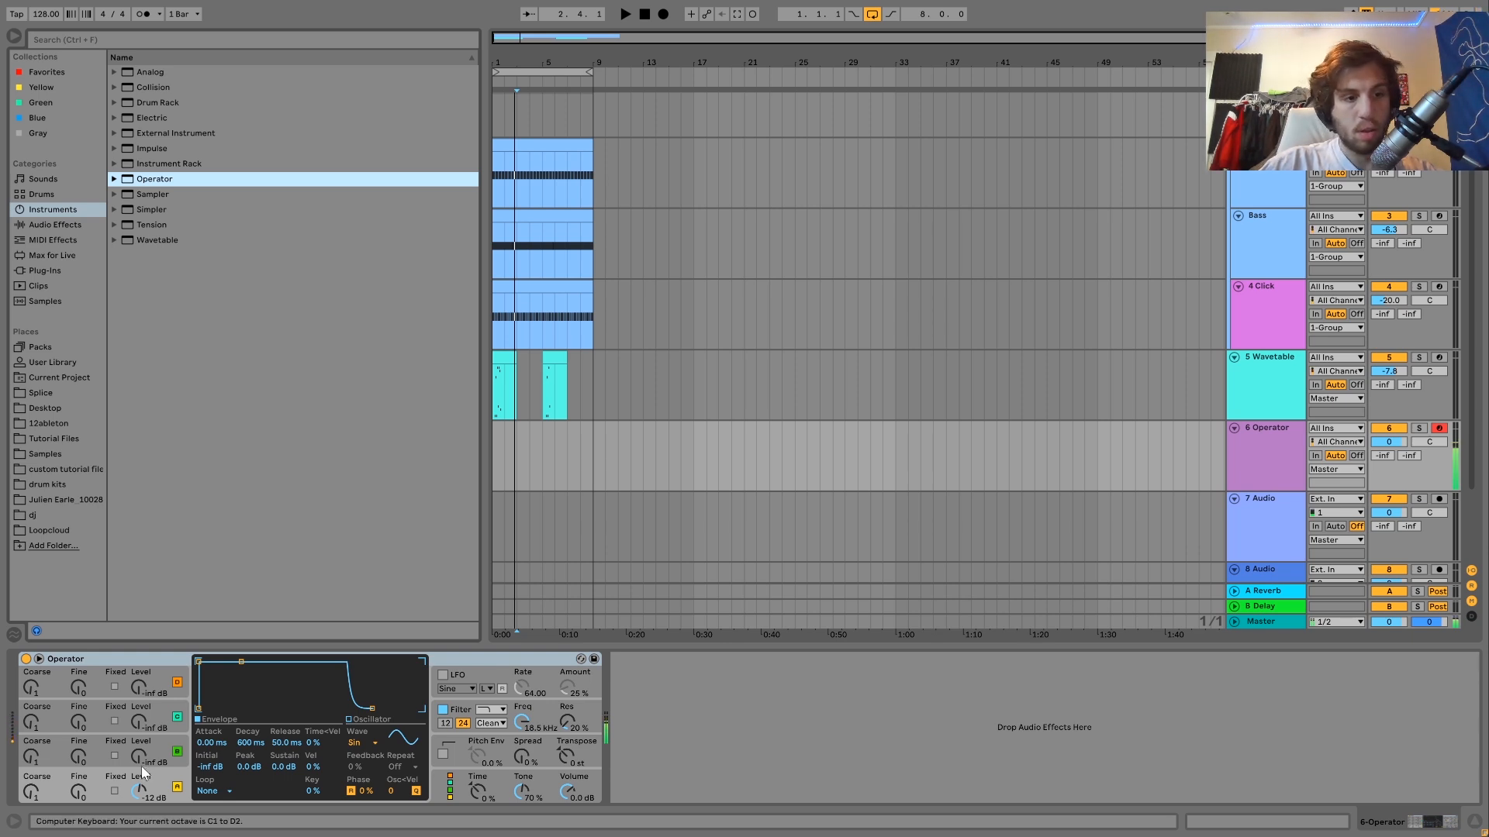
# Raise Operator's oscillator B to -17 dB and shape its envelope with a 1.77 s decay and -inf dB sustain
pyautogui.moveTo(141, 767); pyautogui.dragTo(141, 745)
pyautogui.moveTo(286, 767); pyautogui.dragTo(242, 746)
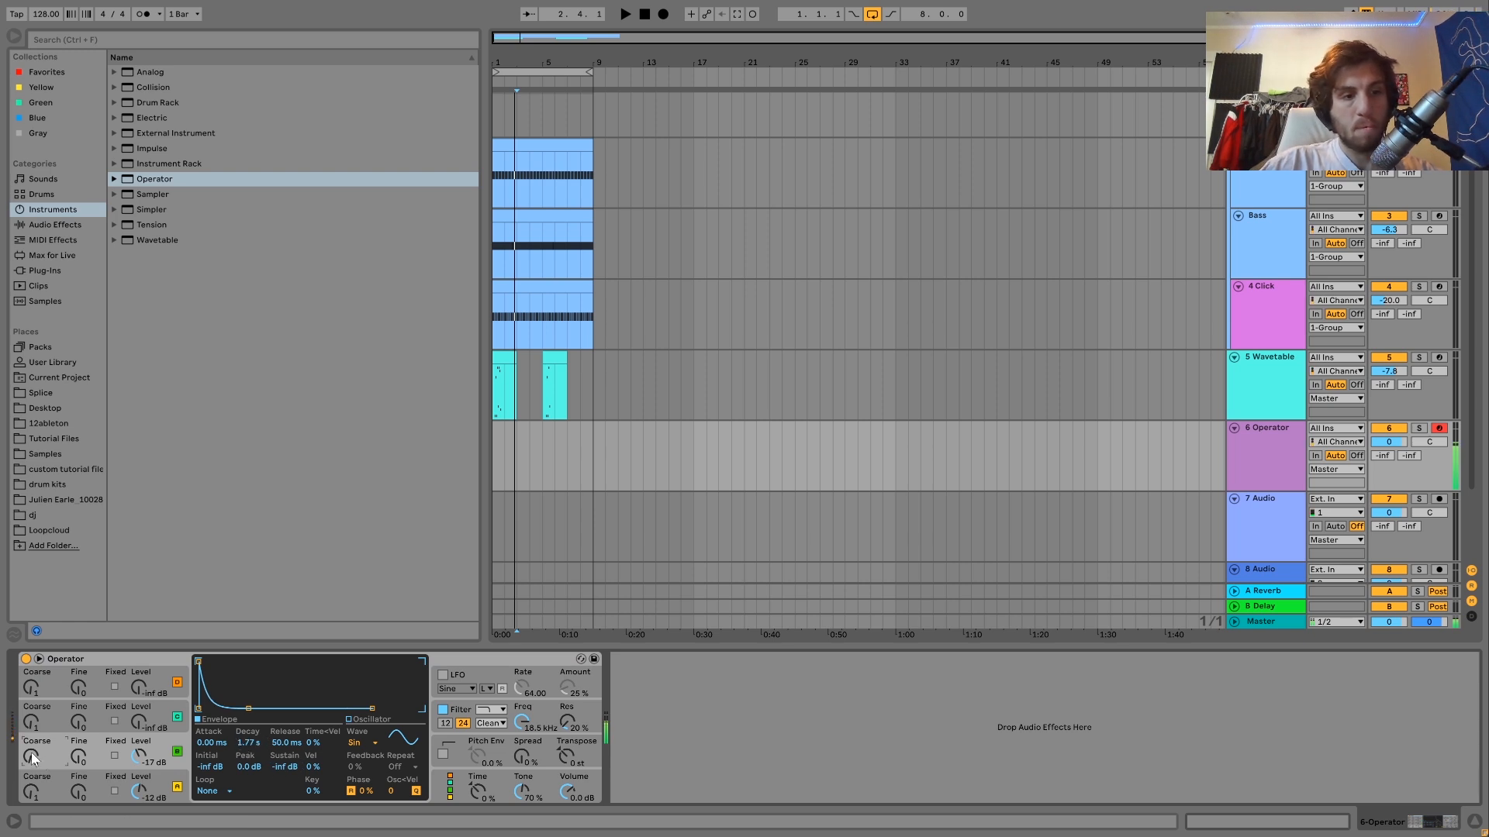
pyautogui.moveTo(31, 752); pyautogui.dragTo(31, 736)
# Raise oscillator C to -17 dB with lowered sustain, and set Operator's filter shaper to Hard
pyautogui.moveTo(139, 722); pyautogui.dragTo(139, 698)
pyautogui.moveTo(276, 766); pyautogui.dragTo(276, 798)
pyautogui.click(463, 723)
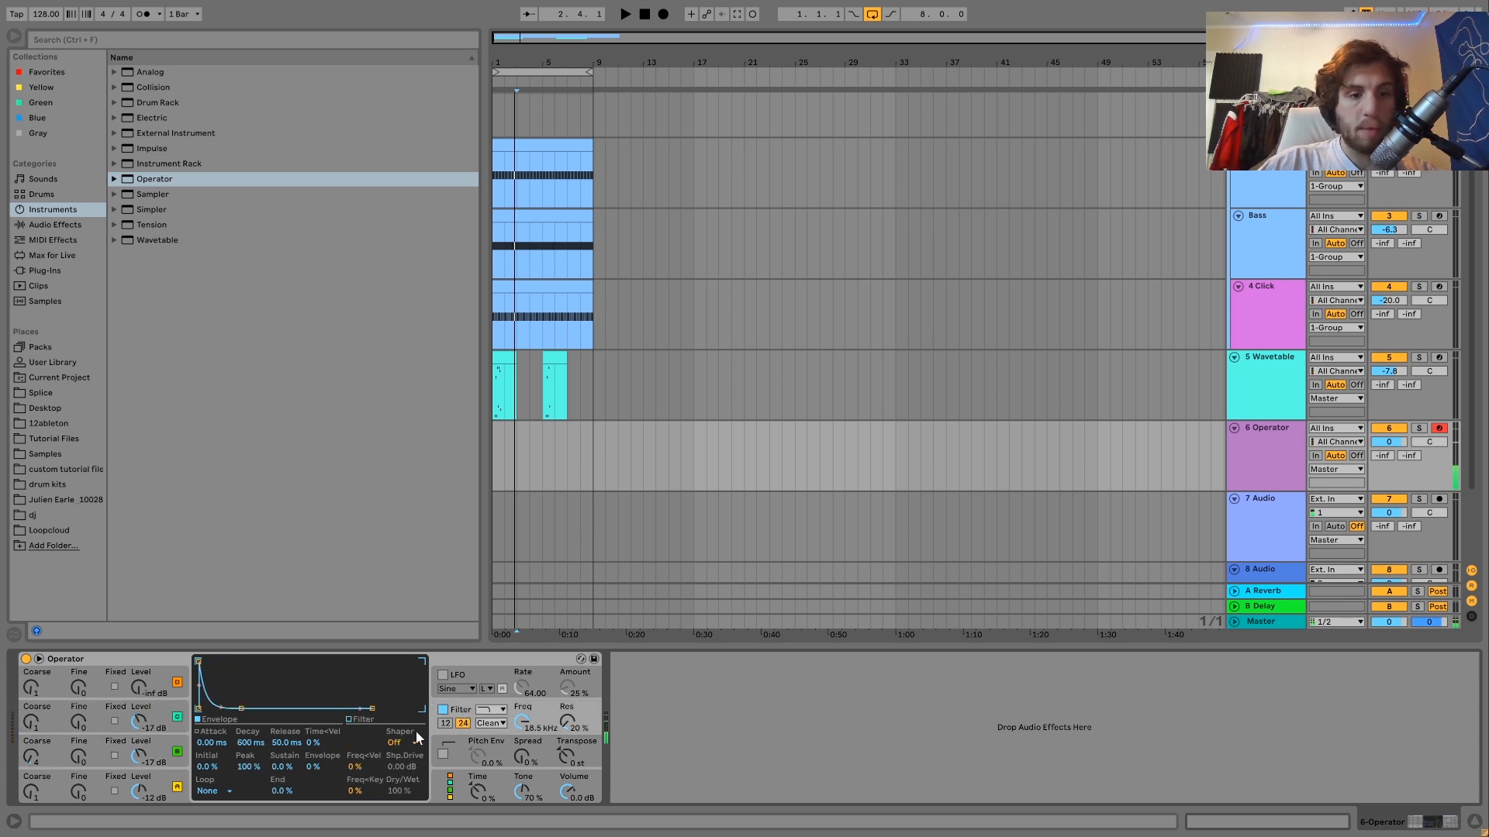
pyautogui.click(411, 741)
pyautogui.click(401, 703)
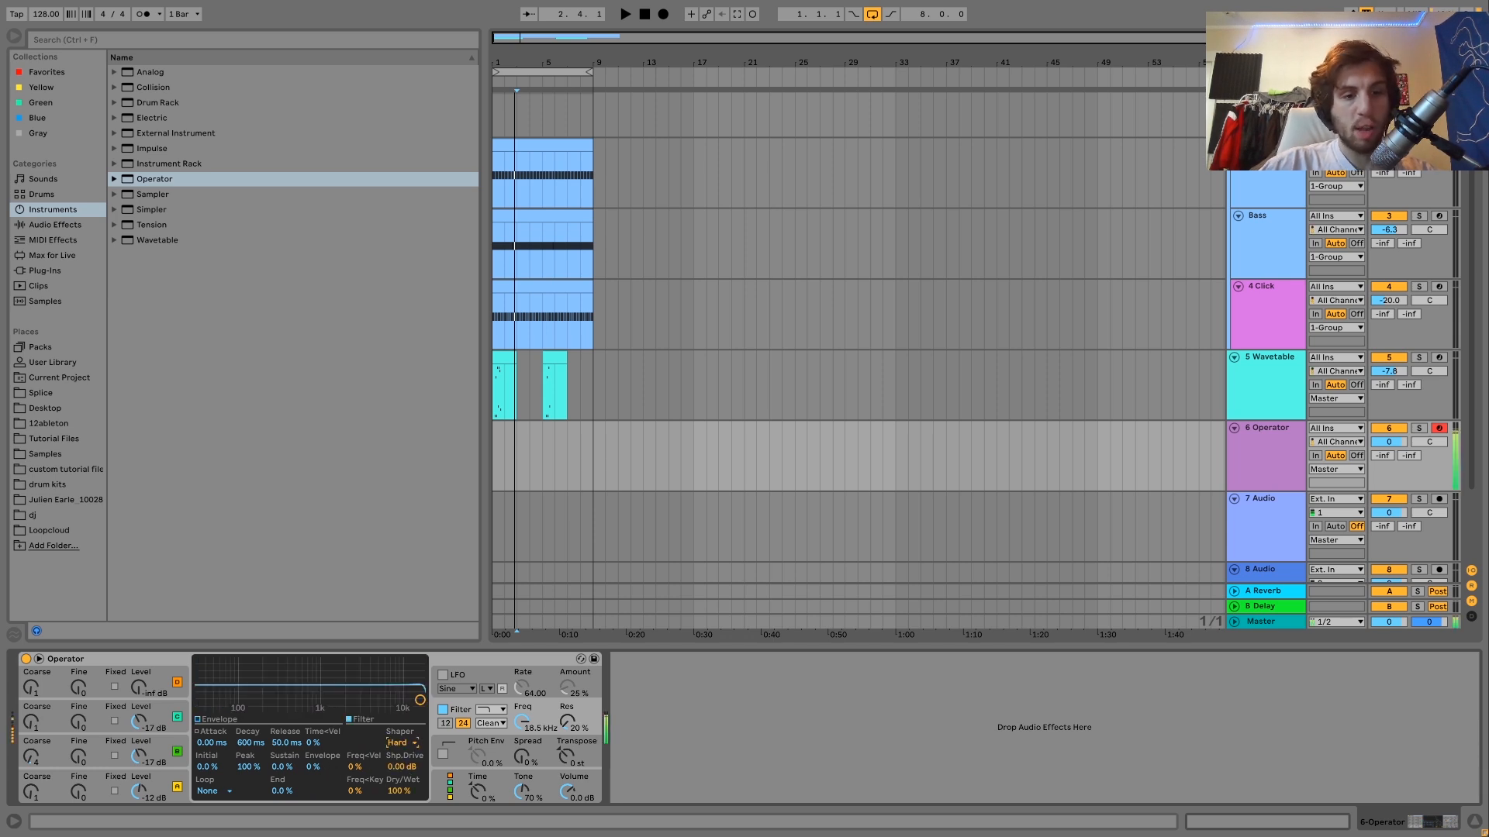
# Set oscillator A's sustain to -inf dB and decay to 2.96 s, and raise oscillator B's coarse tuning to 6
pyautogui.click(162, 777)
pyautogui.moveTo(282, 766); pyautogui.dragTo(282, 802)
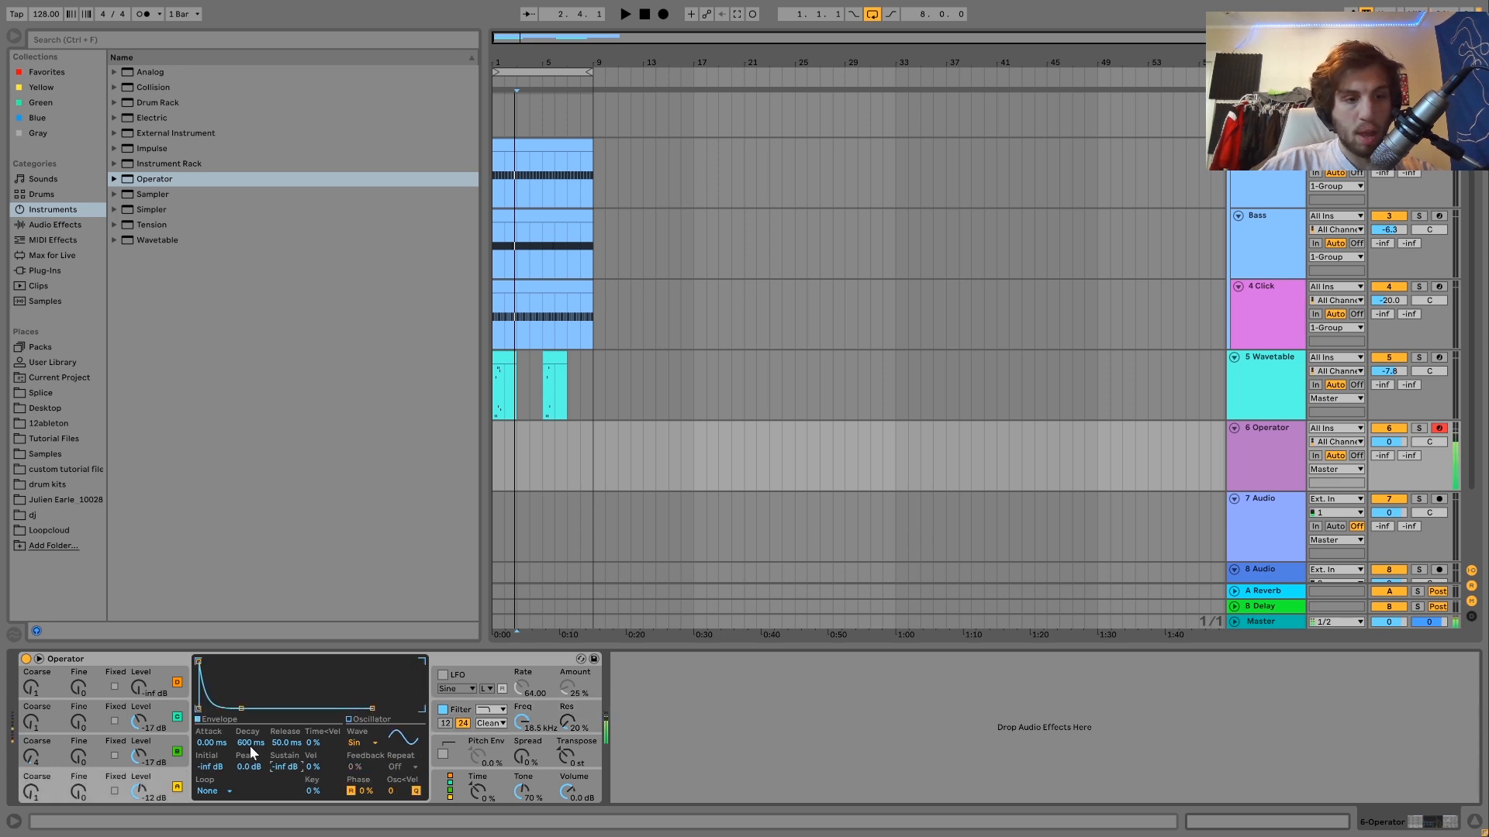
pyautogui.moveTo(250, 743); pyautogui.dragTo(251, 712)
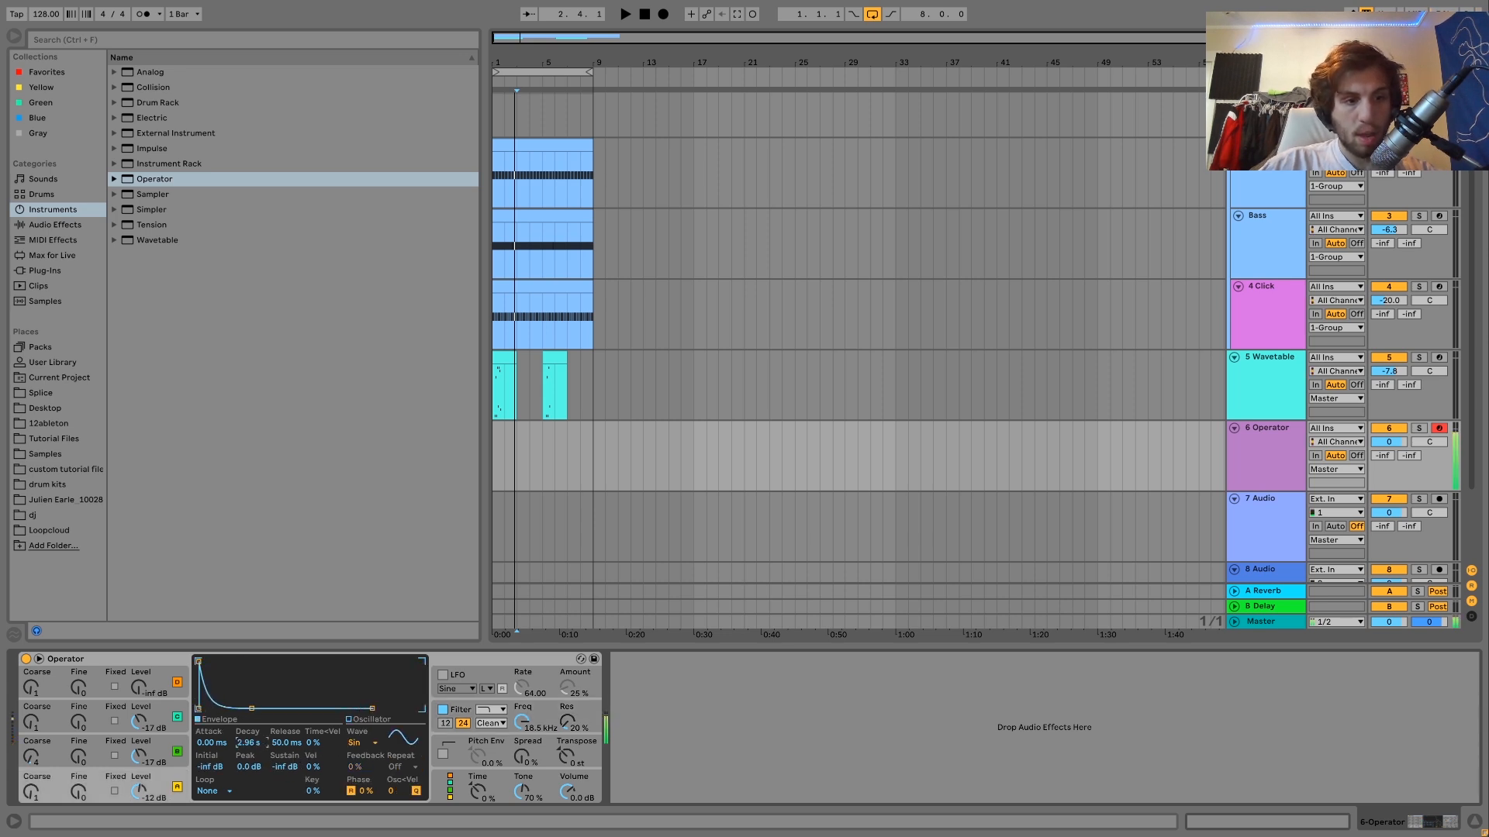
pyautogui.click(36, 753)
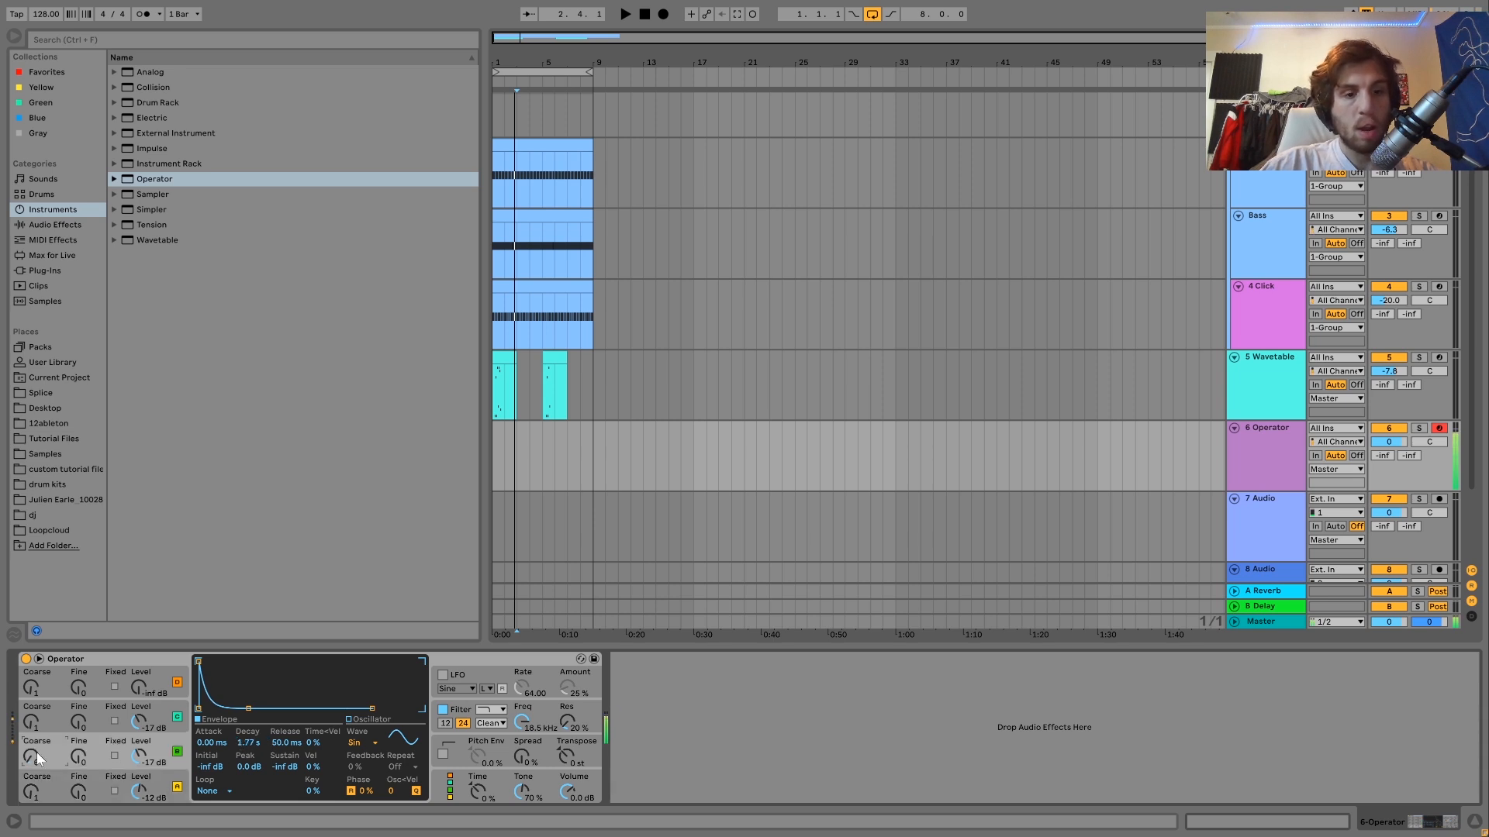
pyautogui.moveTo(35, 752); pyautogui.dragTo(35, 729)
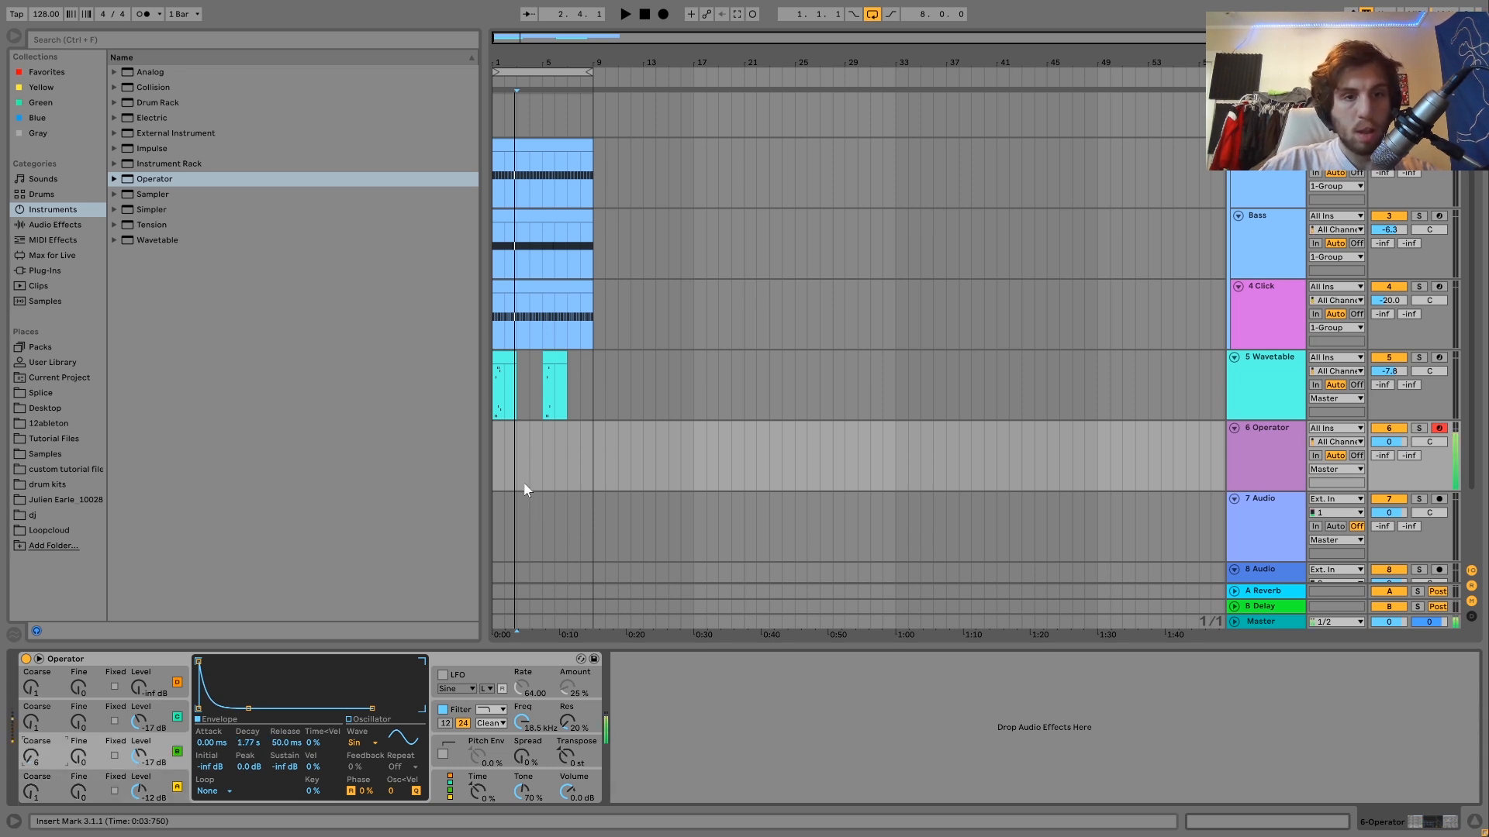
# Create a two-bar MIDI clip from bar 3 on the Operator track and add a lengthened D#1 note at 1.1.4
pyautogui.moveTo(518, 468); pyautogui.dragTo(536, 468)
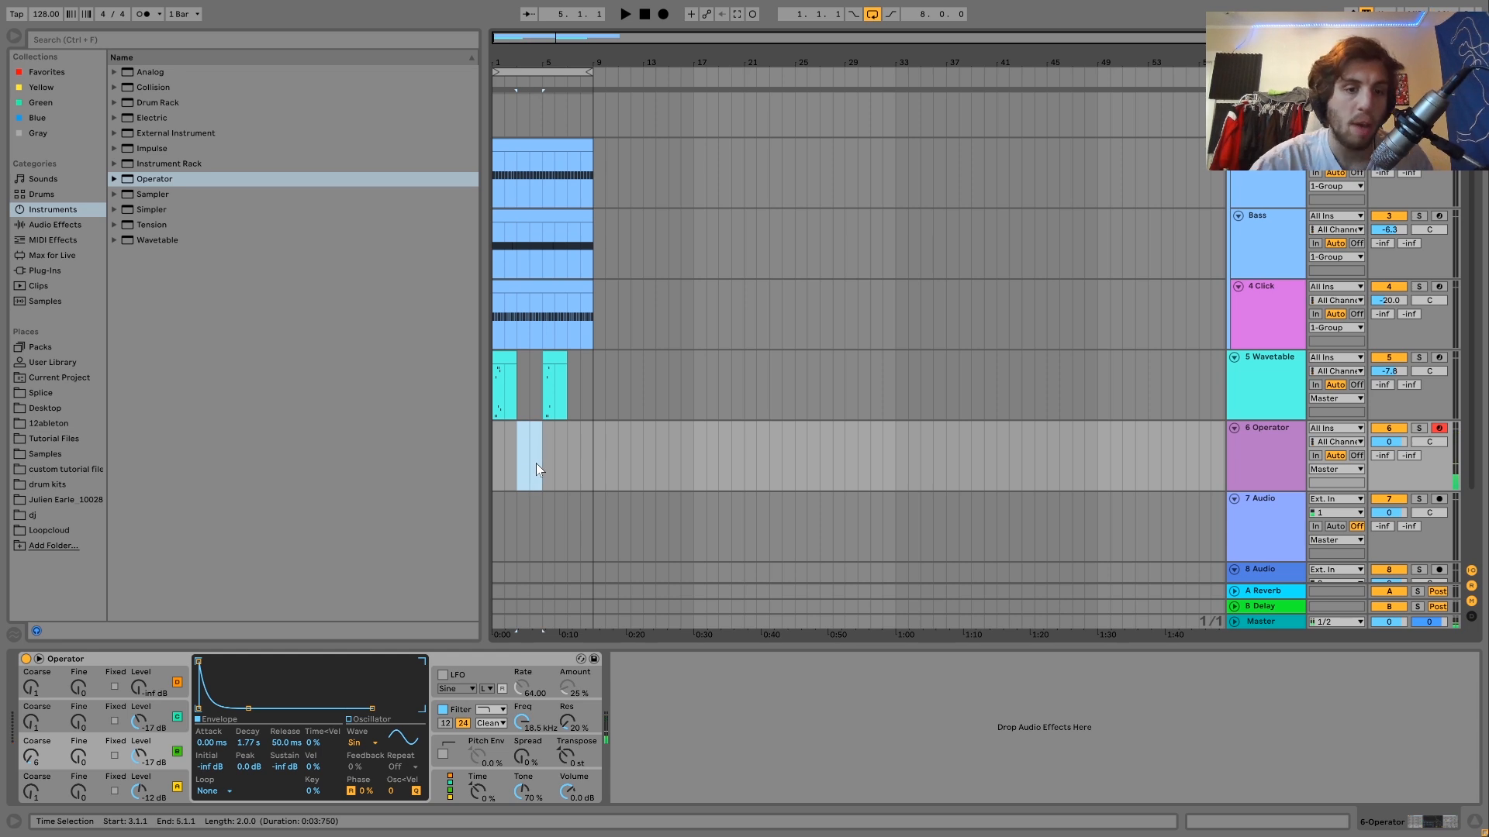
pyautogui.hotkey('ctrl', 'shift', 'm')
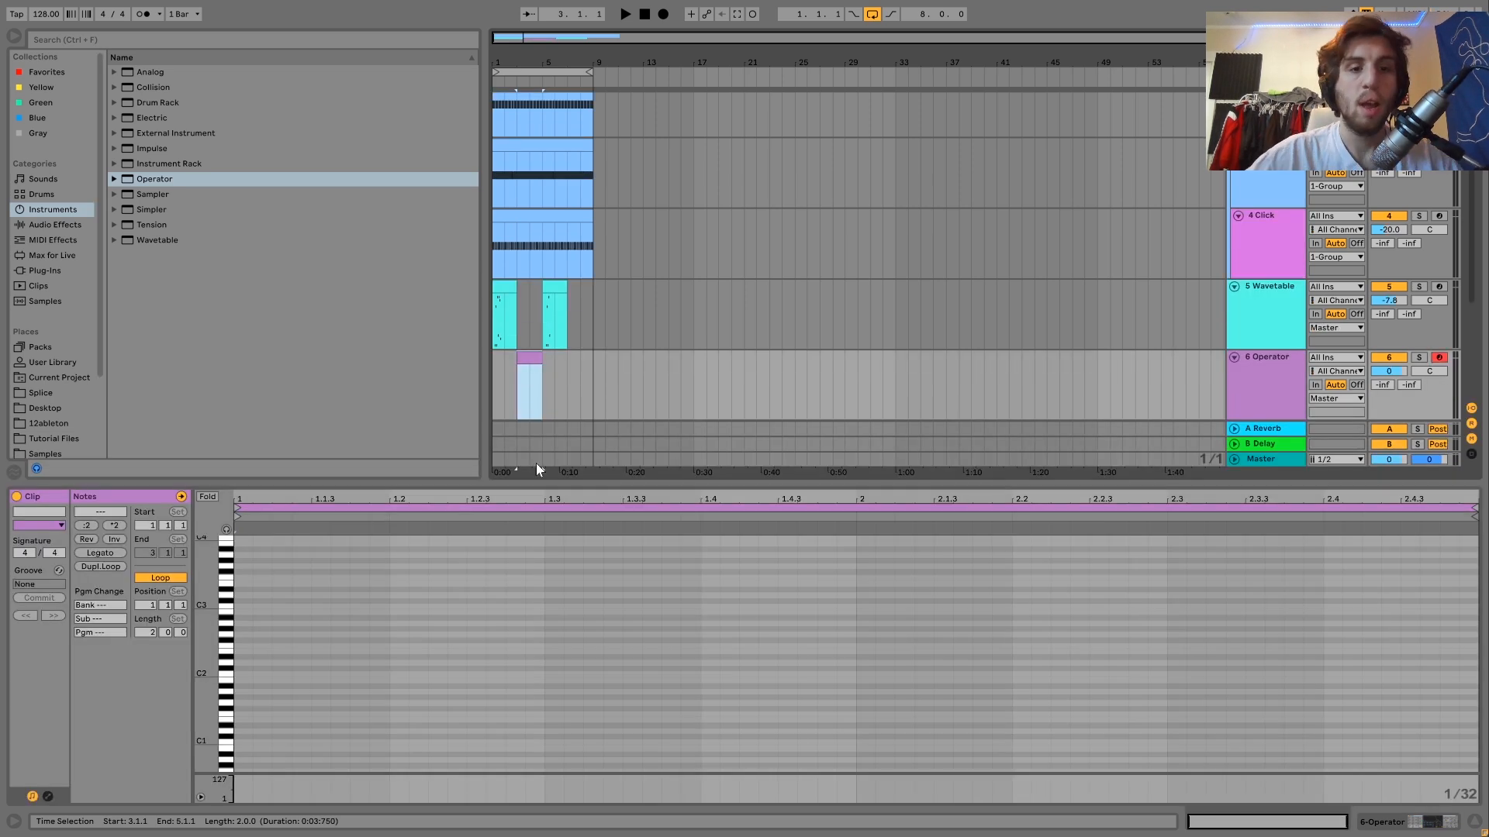
pyautogui.click(377, 634)
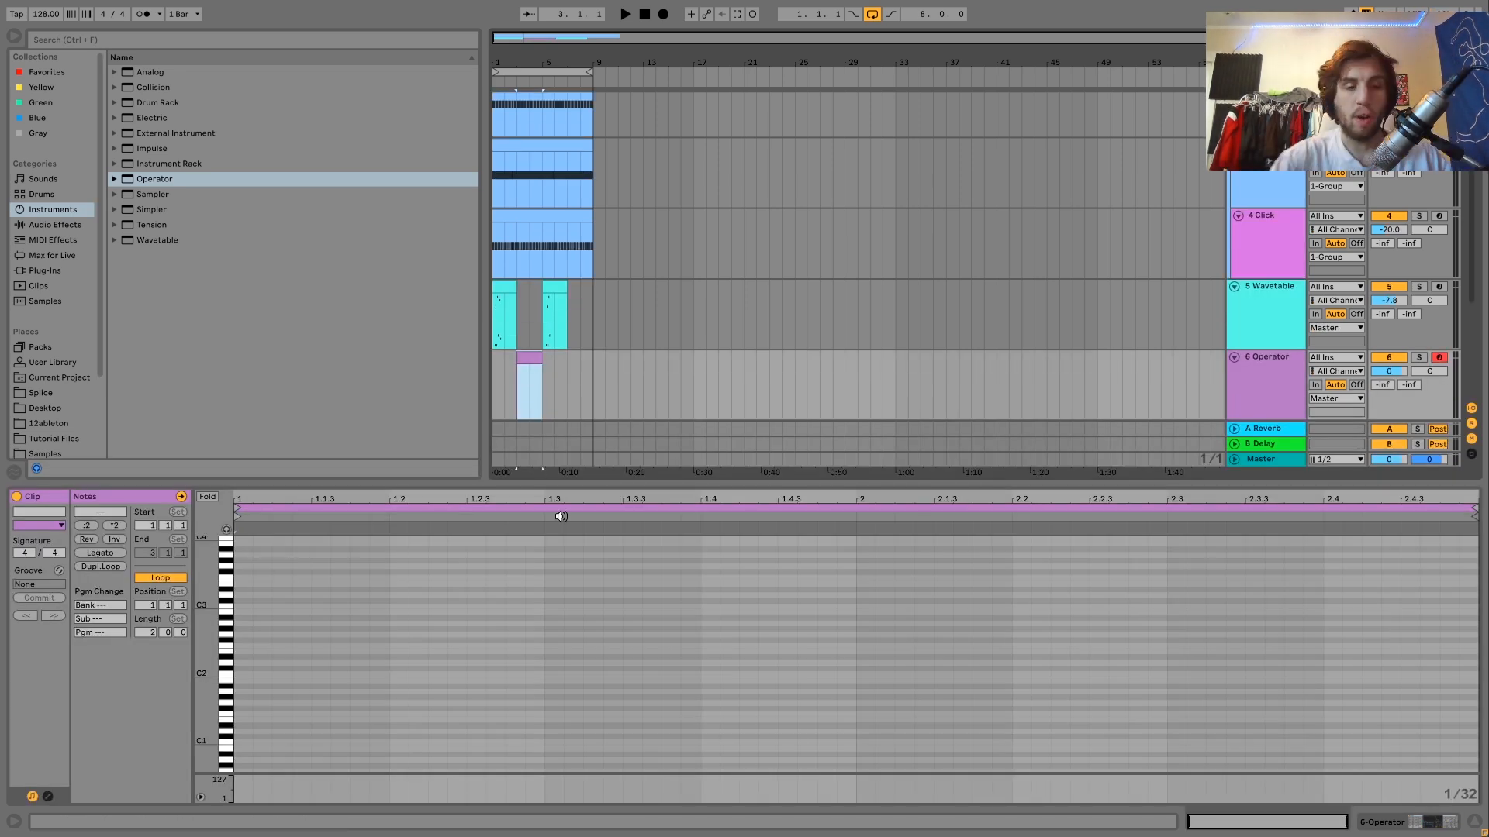
pyautogui.doubleClick(360, 725)
pyautogui.hotkey('shift', 'Right')
pyautogui.hotkey('shift', 'Right')
pyautogui.hotkey('shift', 'Right')
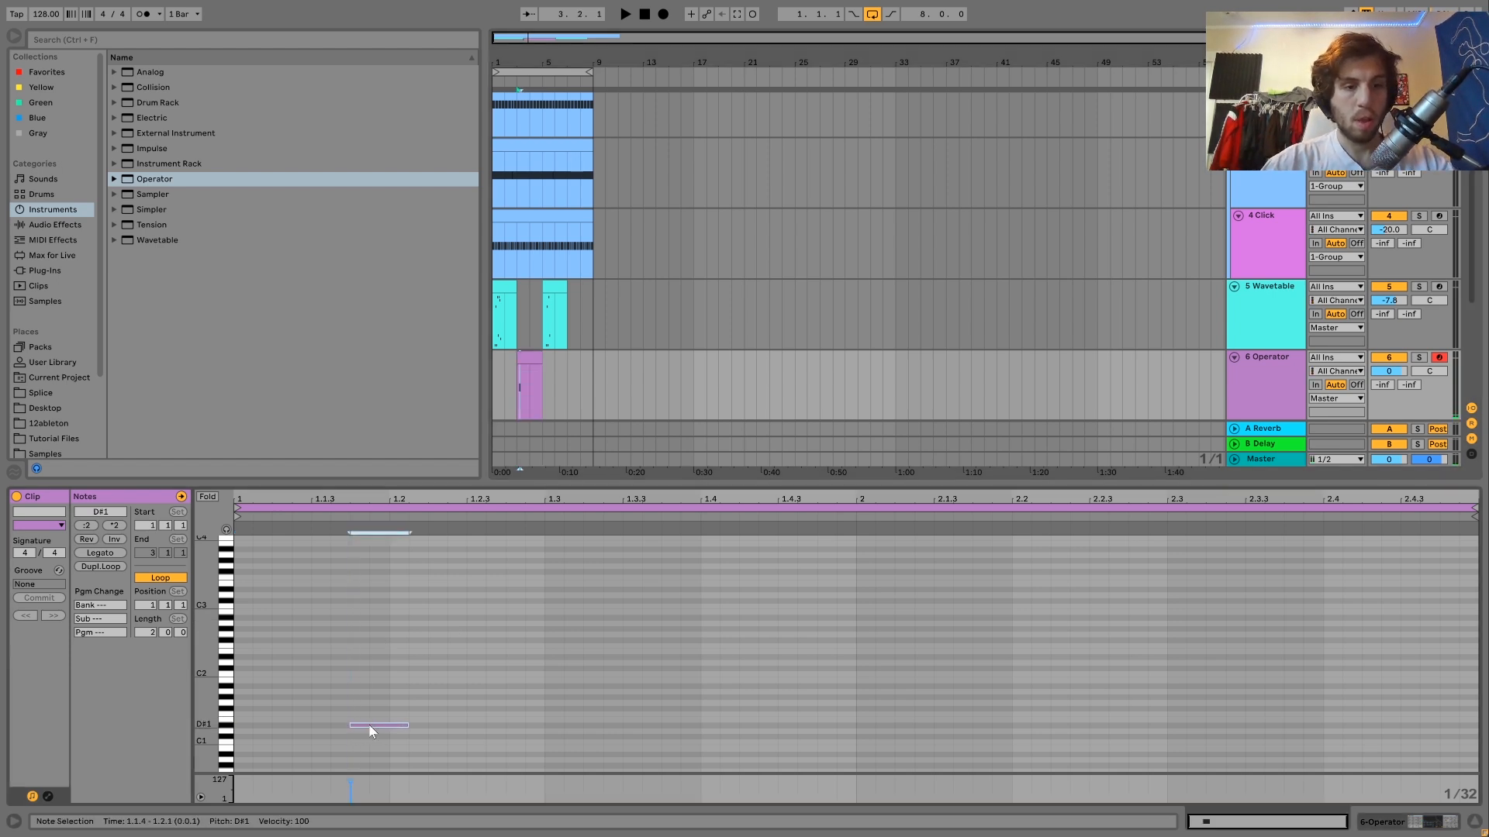
# Duplicate the D#1 note to 1.2.3, 1.3.2, 1.3.4 and 1.4.2 in the Operator clip and start playback
pyautogui.hotkey('ctrl', 'd')
pyautogui.press('Right')
pyautogui.press('Right')
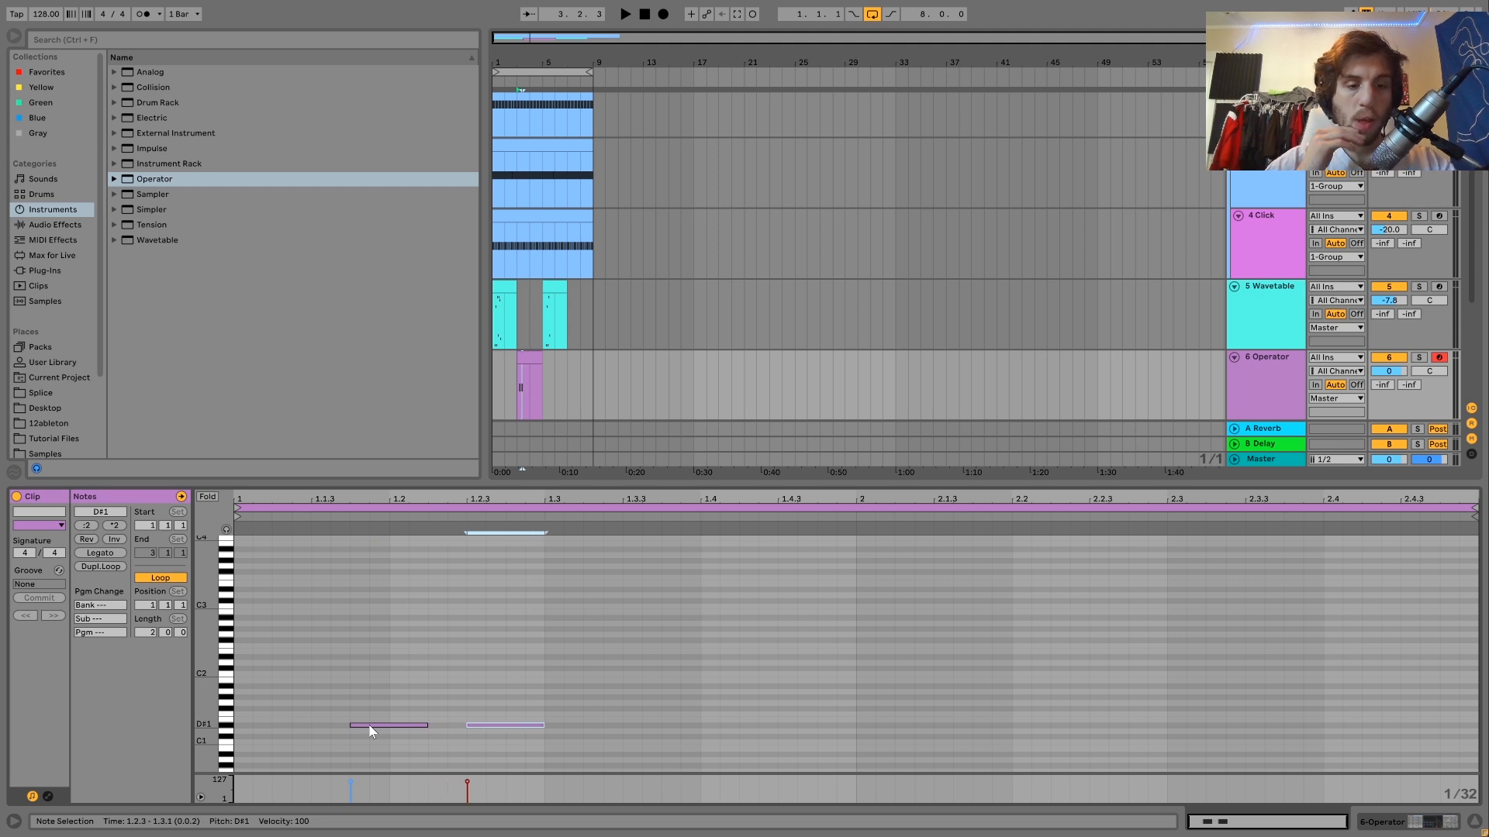
pyautogui.hotkey('ctrl', 'd')
pyautogui.press('Right')
pyautogui.press('Right')
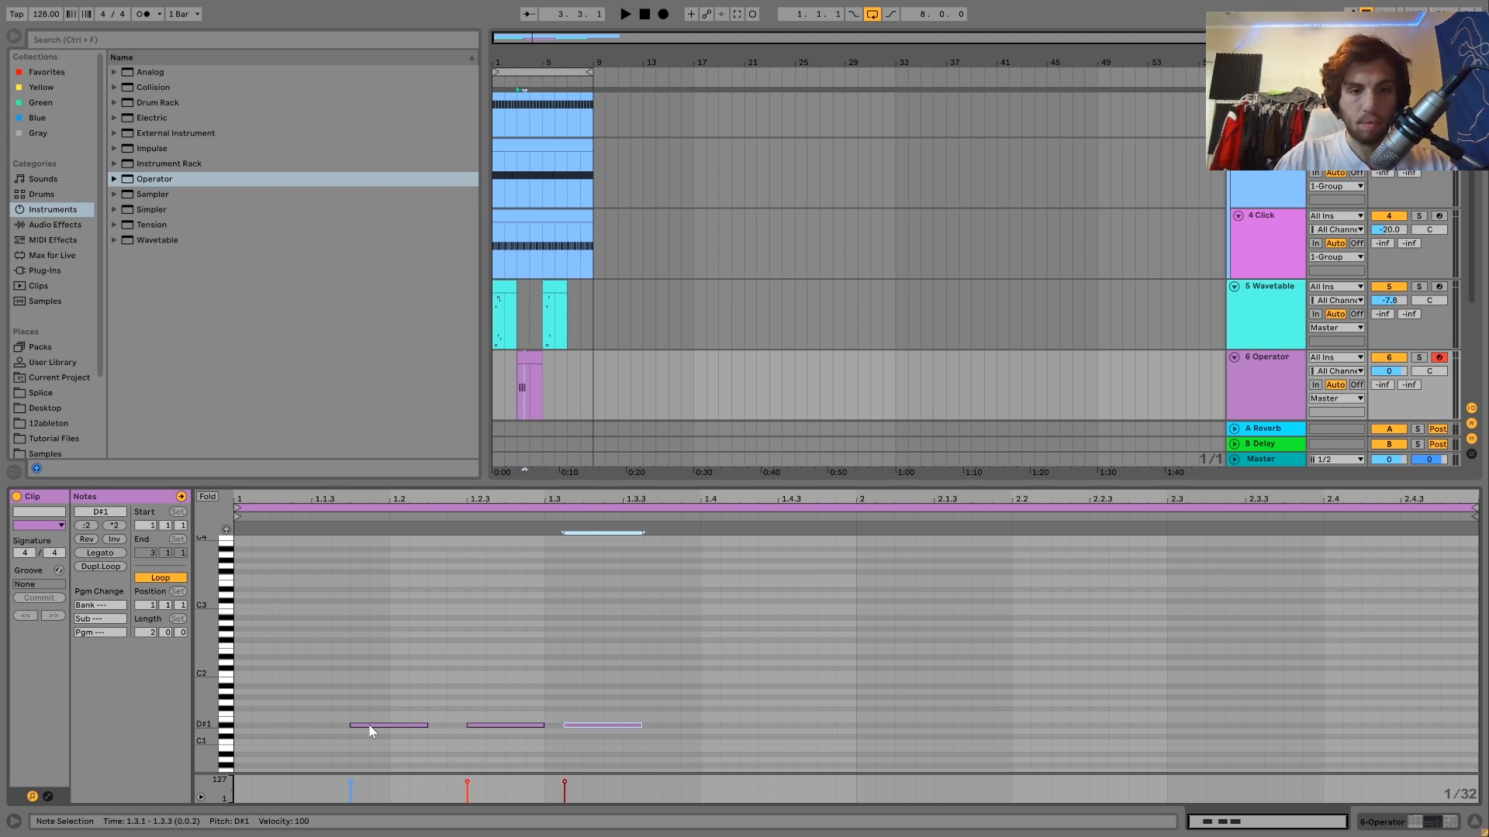
pyautogui.hotkey('ctrl', 'd')
pyautogui.hotkey('ctrl', 'd')
pyautogui.press('space')
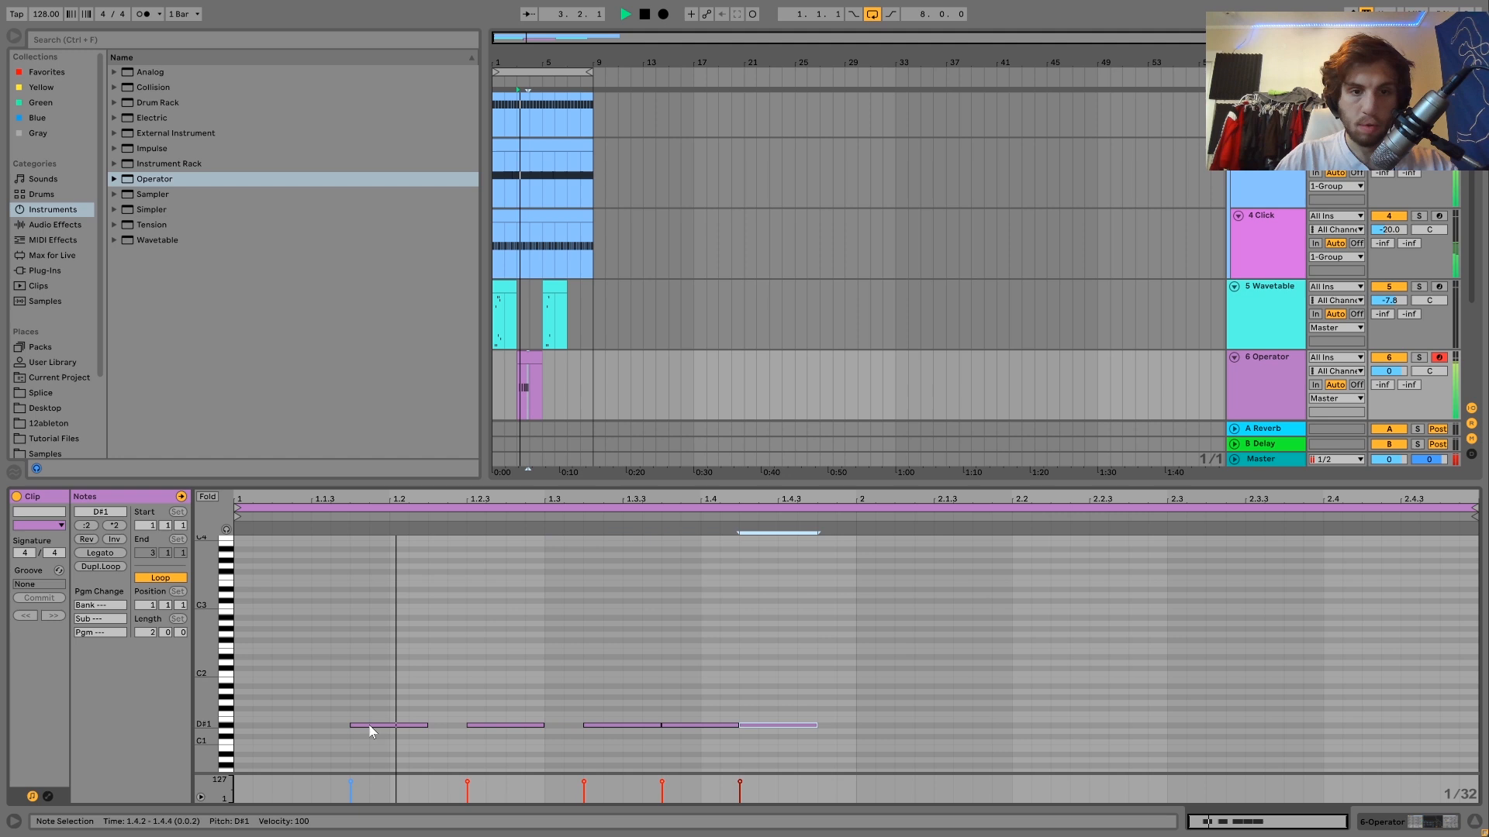
# Show the Operator track's device, play back the bass notes, and set the track's volume to -0.4 dB
pyautogui.click(1252, 395)
pyautogui.doubleClick(1250, 391)
pyautogui.press('space')
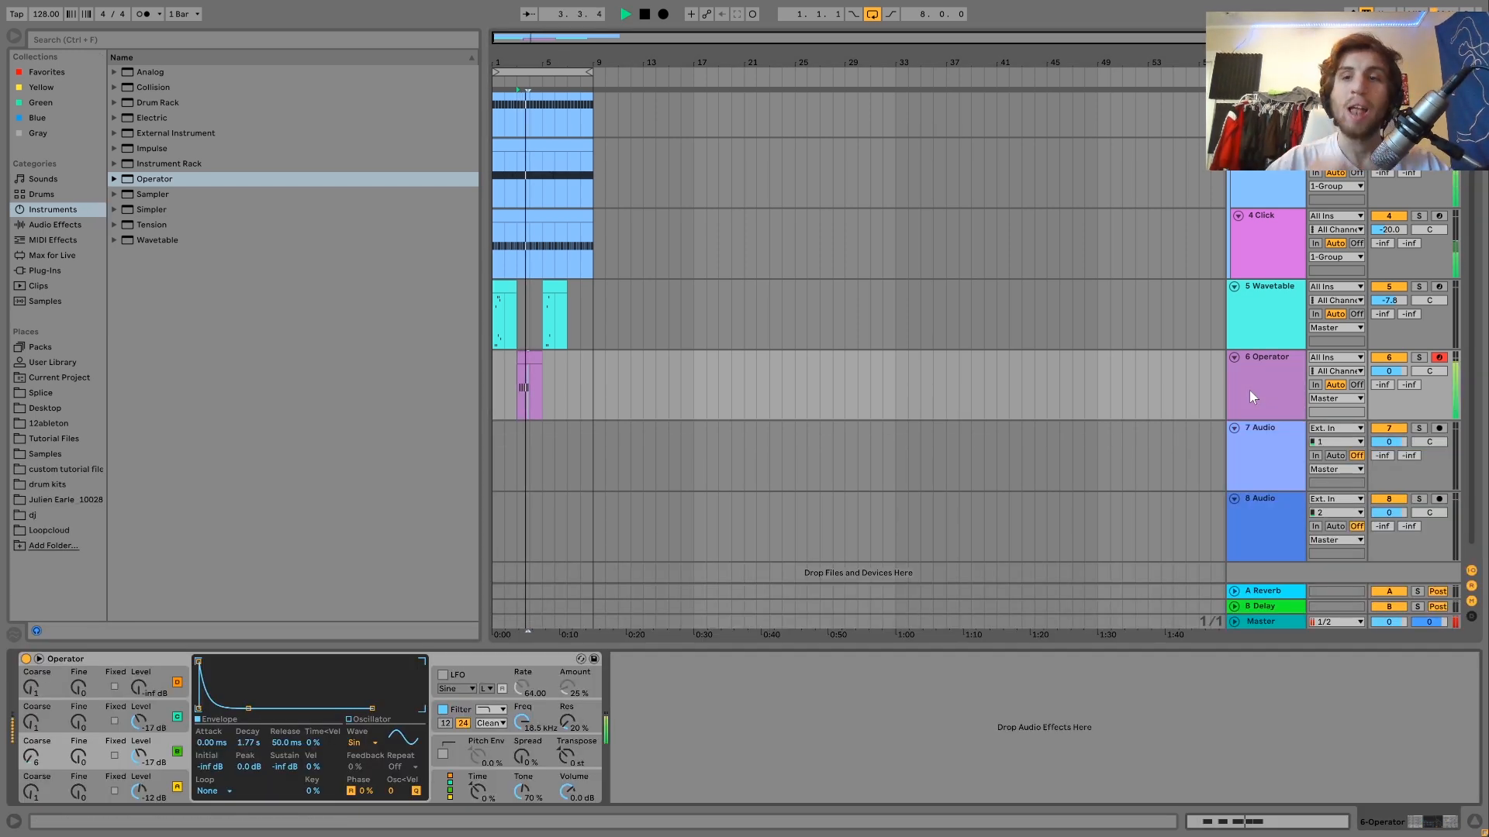
pyautogui.press('space')
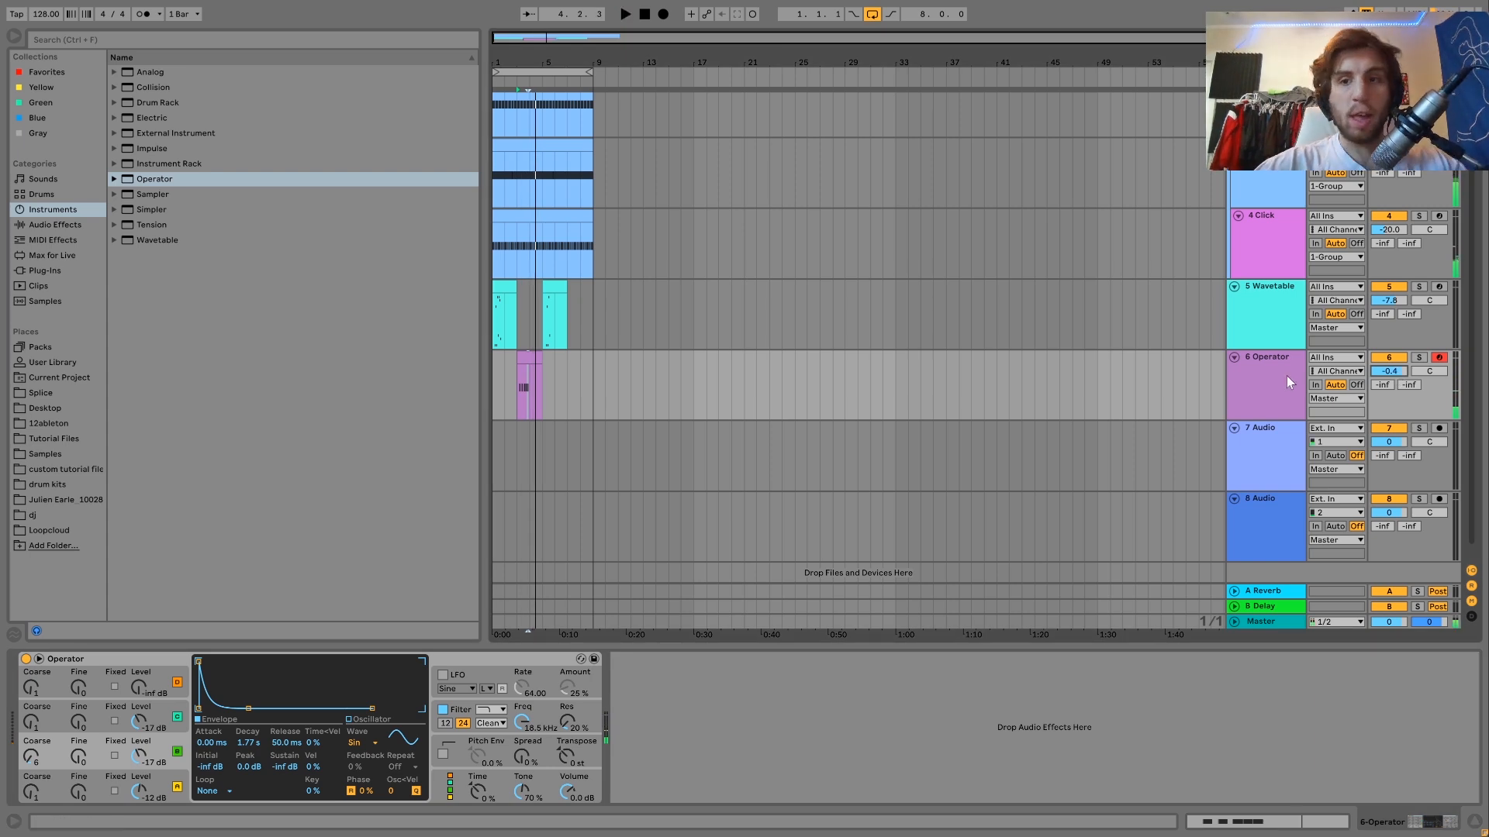
# Duplicate the Operator track, place a one-bar clip at bar 4 on the copy, and open it while playing back
pyautogui.click(1280, 382)
pyautogui.hotkey('ctrl', 'd')
pyautogui.click(530, 423)
pyautogui.moveTo(528, 423); pyautogui.dragTo(541, 429)
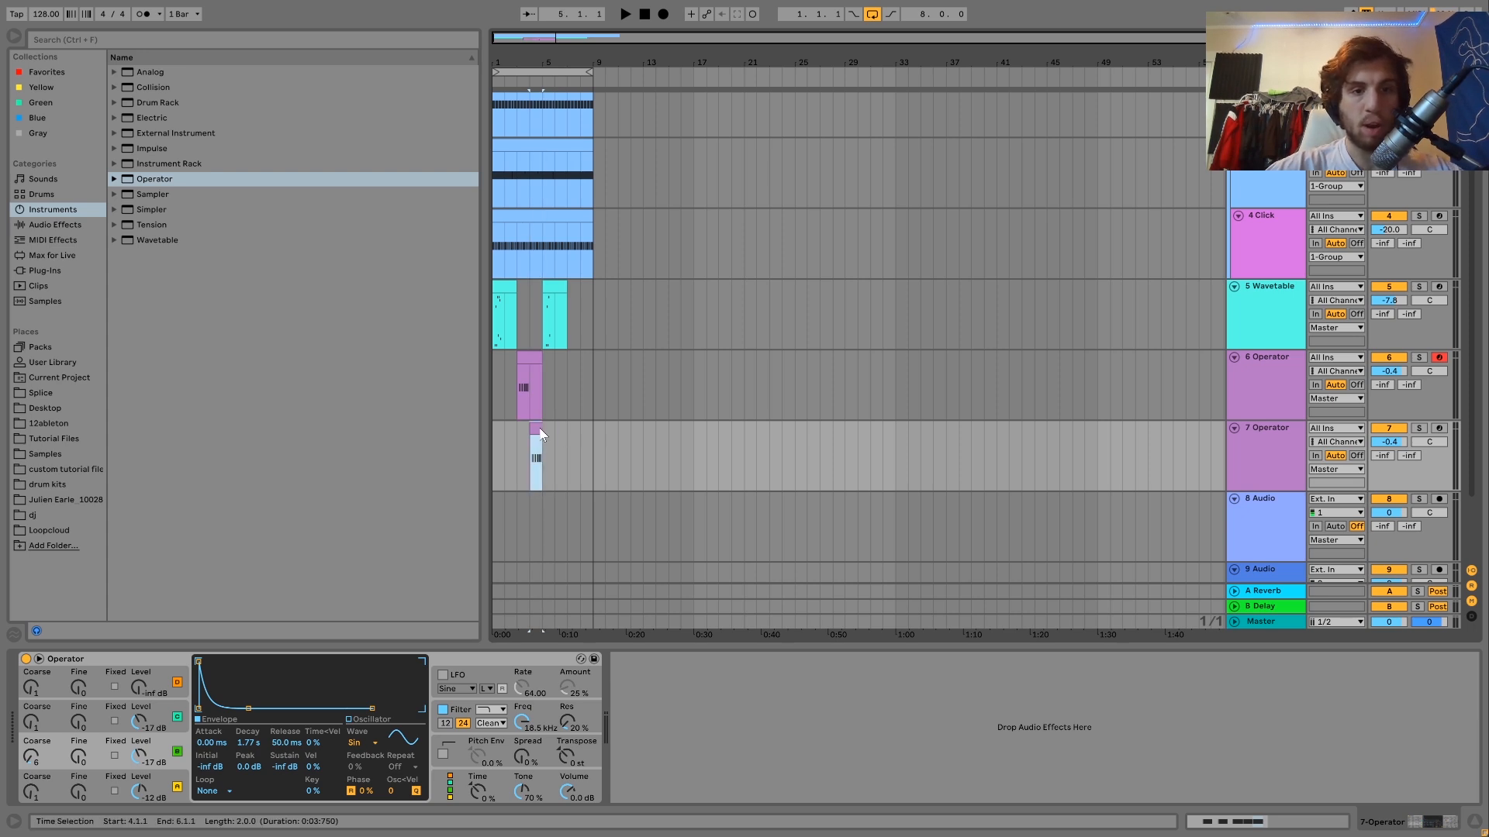
pyautogui.doubleClick(535, 427)
pyautogui.press('space')
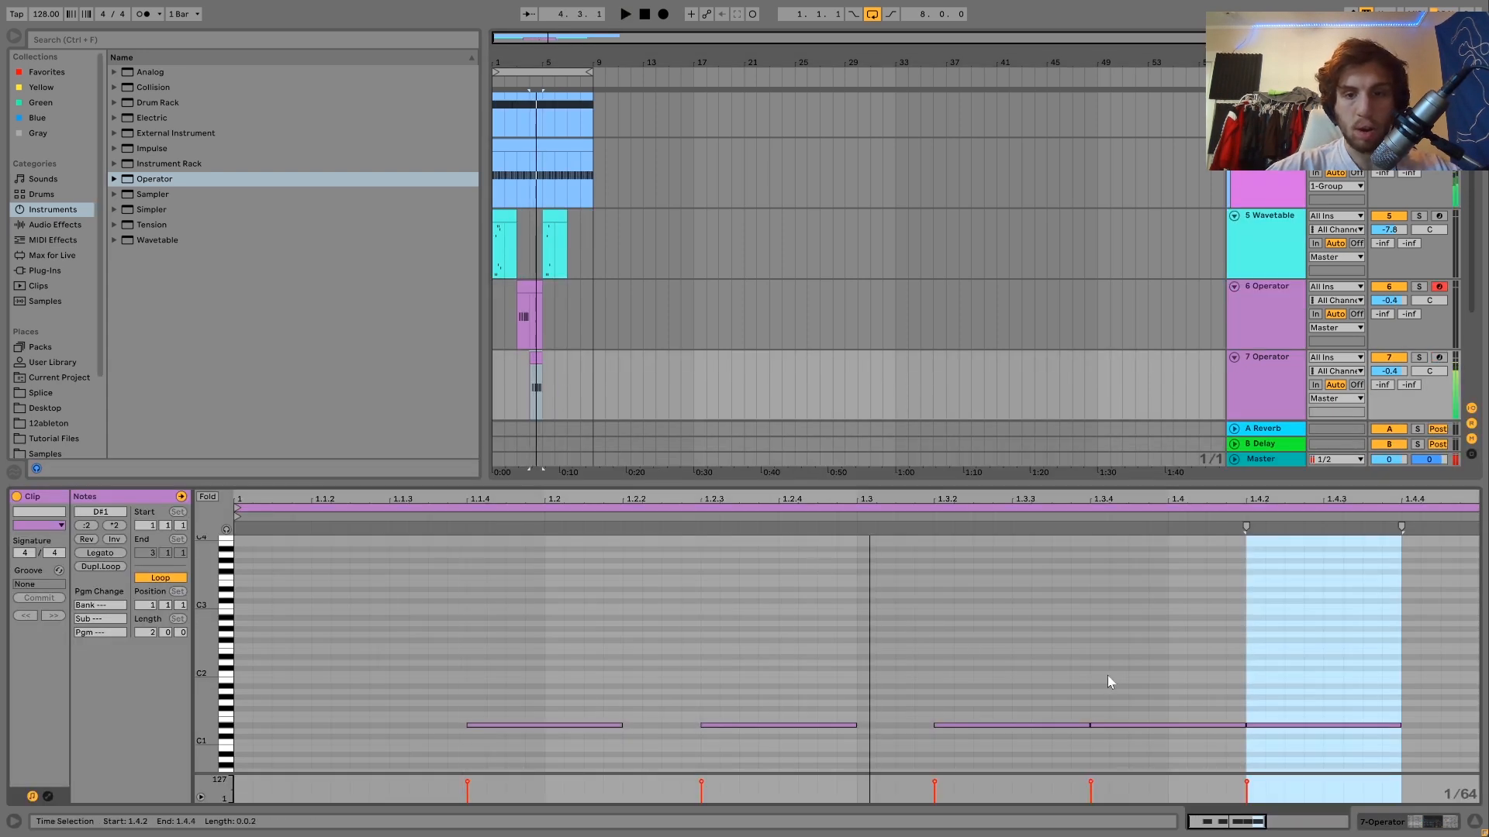
# Nudge the middle D#1 notes in the bar 4 clip so one starts at 1.3, and delete the note at 1.4.2
pyautogui.click(1070, 725)
pyautogui.press('Left')
pyautogui.press('Left')
pyautogui.press('Left')
pyautogui.press('Left')
pyautogui.press('Right')
pyautogui.press('Right')
pyautogui.press('Right')
pyautogui.press('Right')
pyautogui.press('Right')
pyautogui.press('Right')
pyautogui.press('Left')
pyautogui.press('Left')
pyautogui.press('Left')
pyautogui.press('Right')
pyautogui.moveTo(1299, 680); pyautogui.dragTo(1319, 751)
pyautogui.press('Delete')
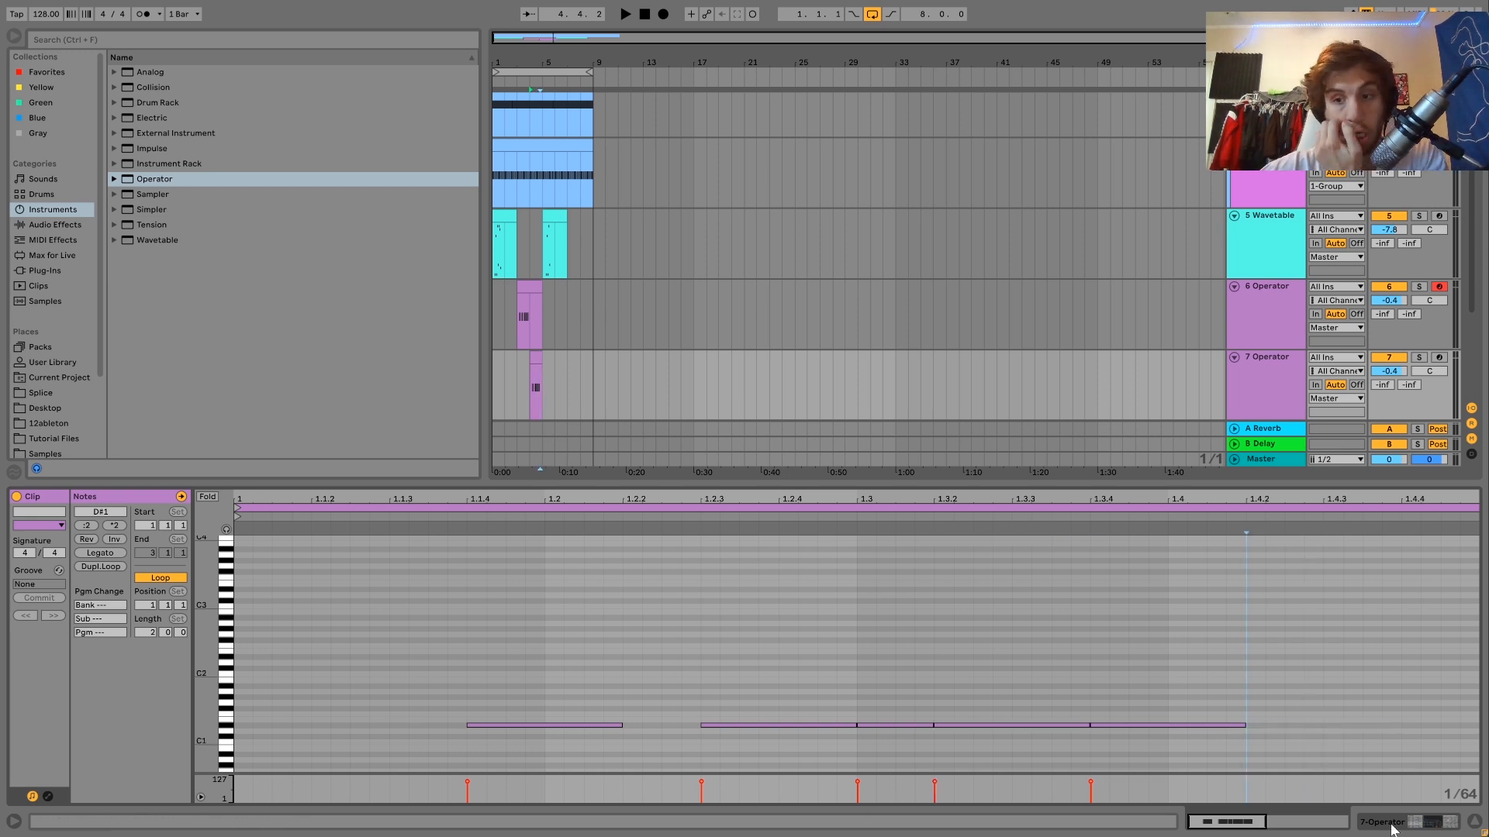
pyautogui.hotkey('shift', 'Tab')
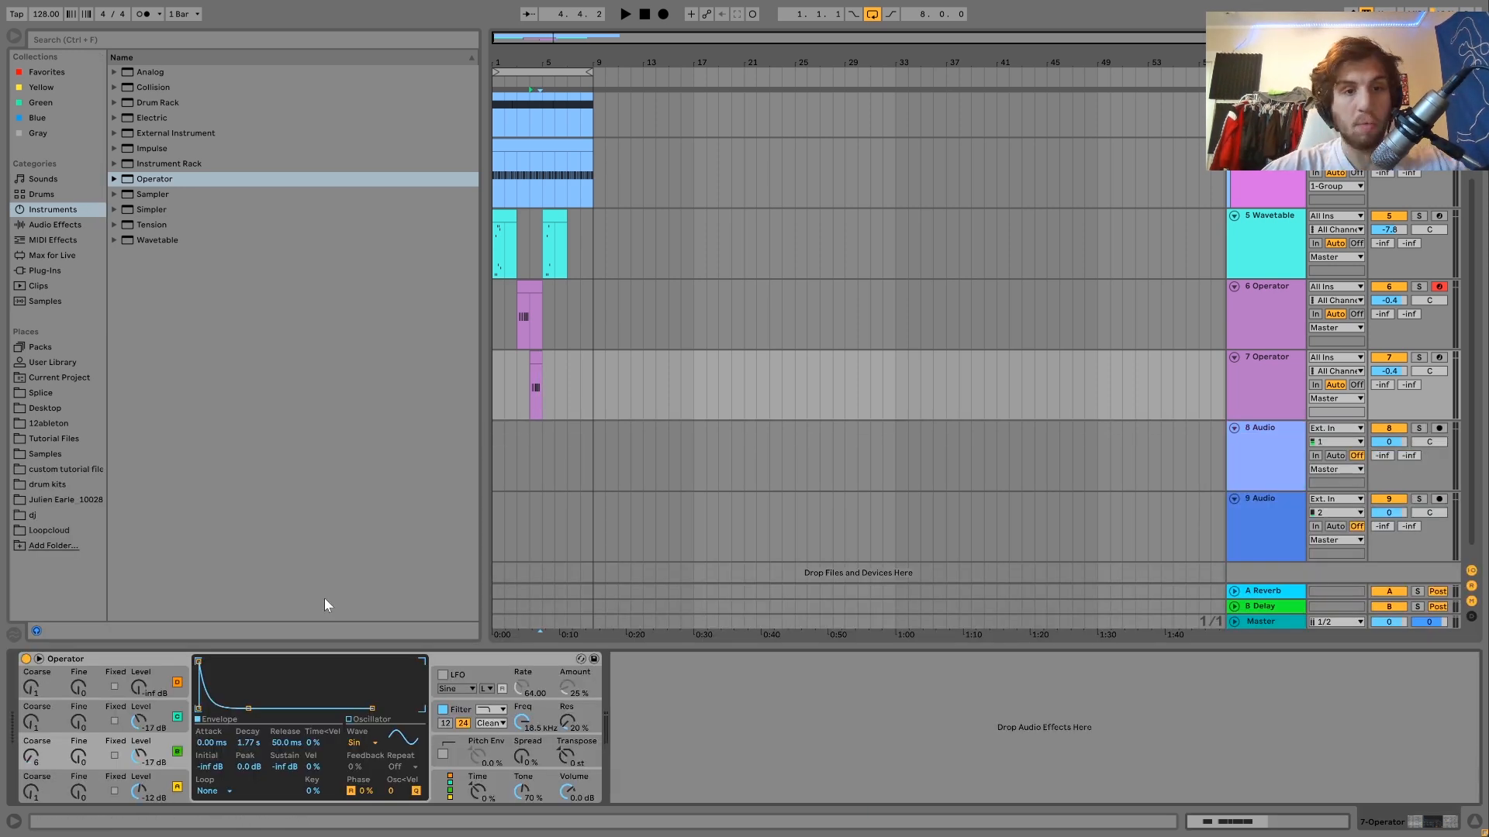
pyautogui.click(532, 364)
pyautogui.click(534, 359)
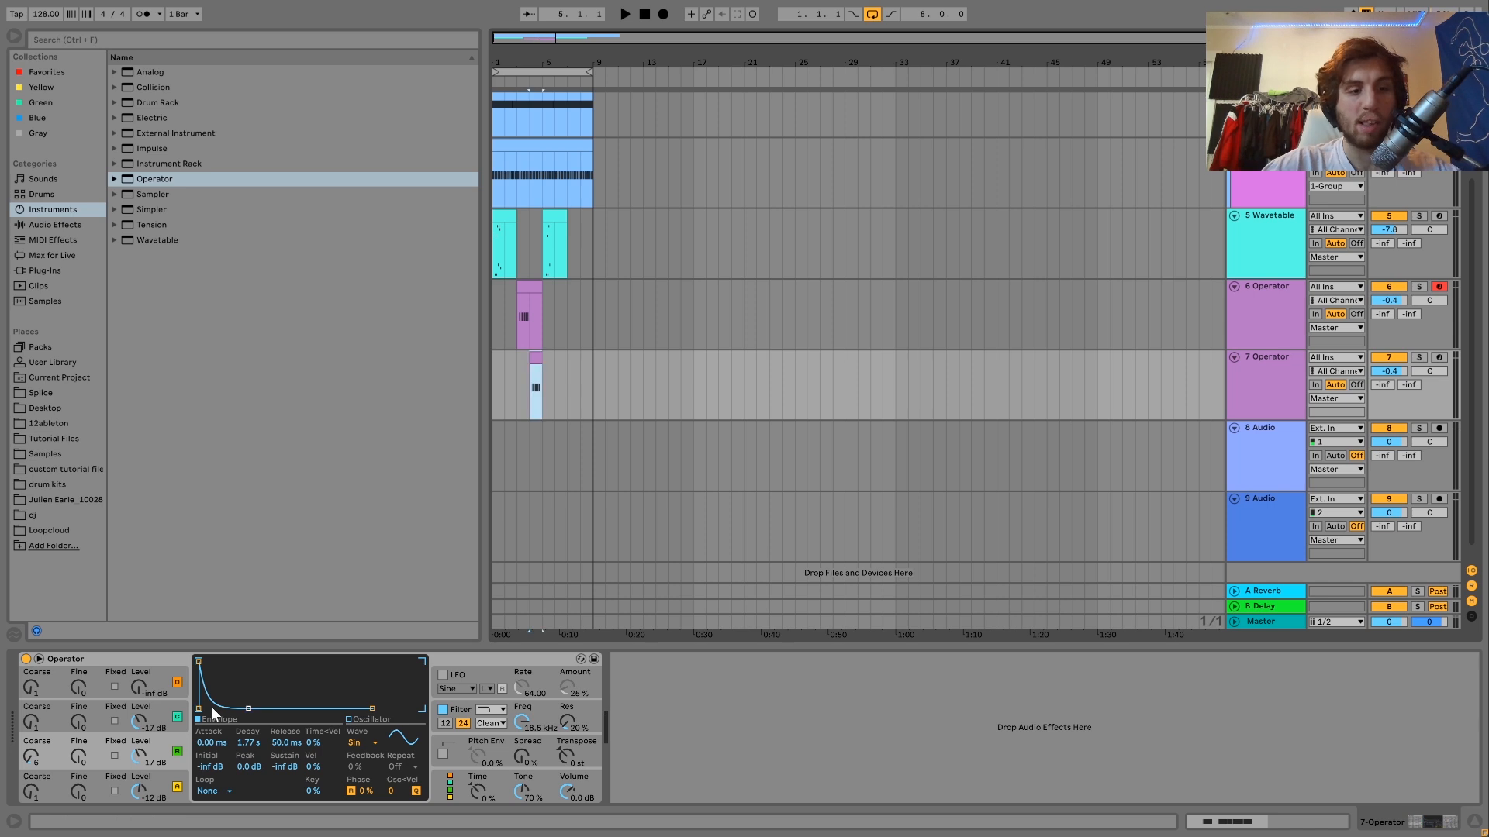
pyautogui.doubleClick(138, 724)
pyautogui.click(31, 757)
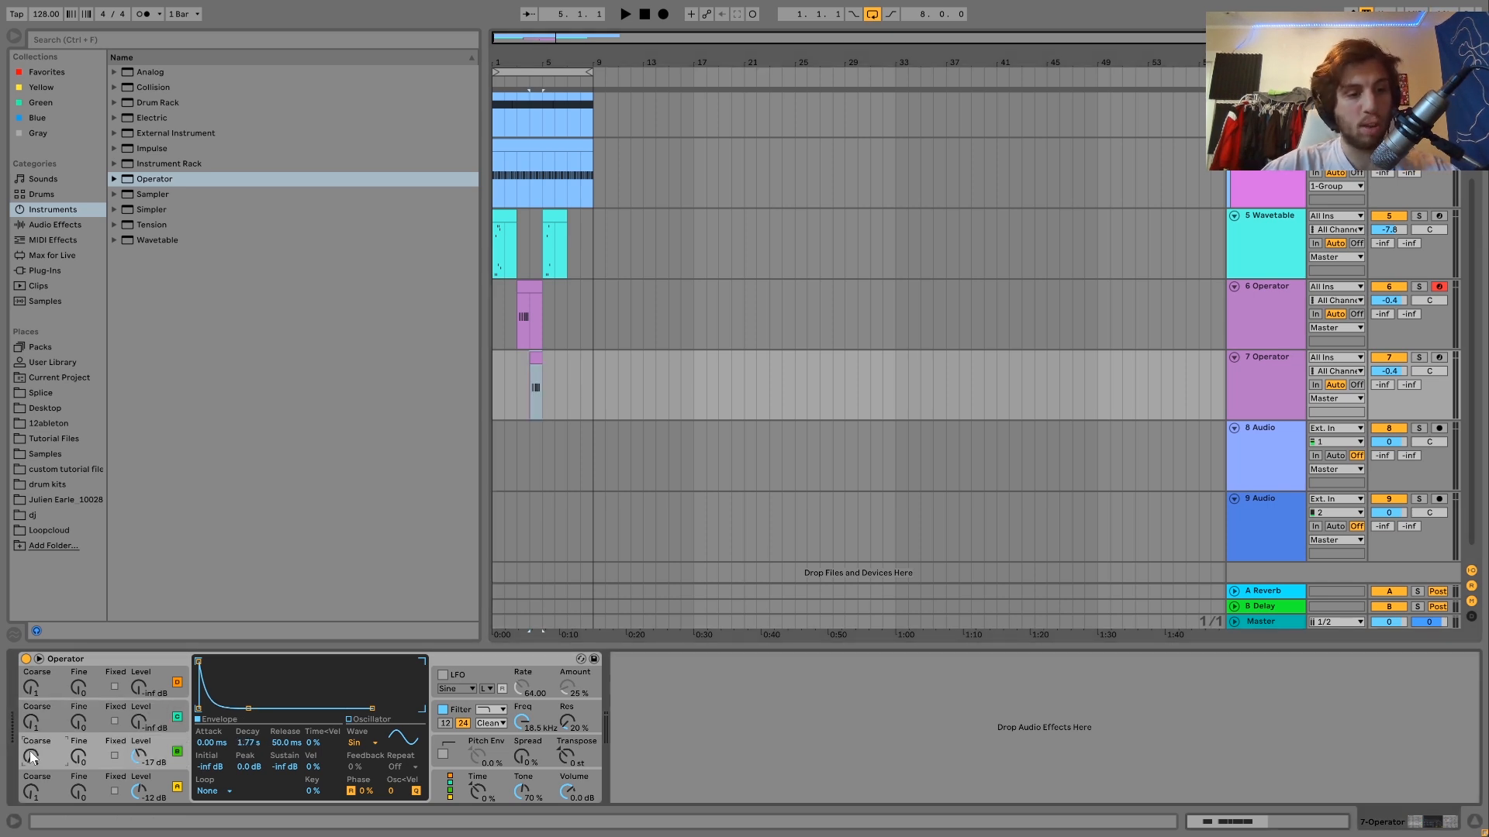
pyautogui.press('space')
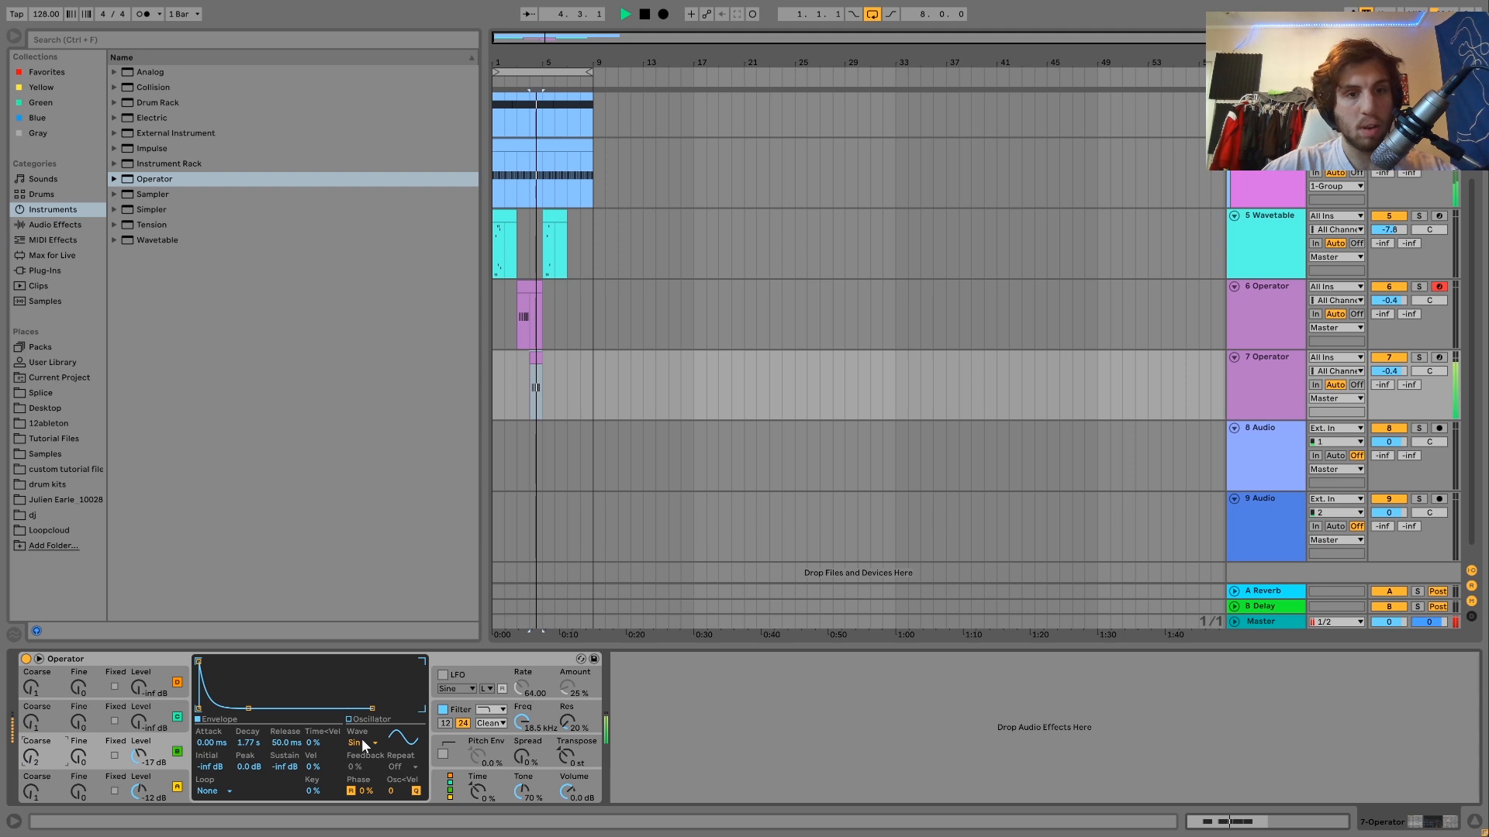
# Set oscillator A's coarse tuning to 0.5 and its decay to 2.96 s on the bar 4 Operator while playing back the clip
pyautogui.click(31, 793)
pyautogui.press('space')
pyautogui.press('space')
pyautogui.press('Down')
pyautogui.press('Down')
pyautogui.press('space')
pyautogui.press('space')
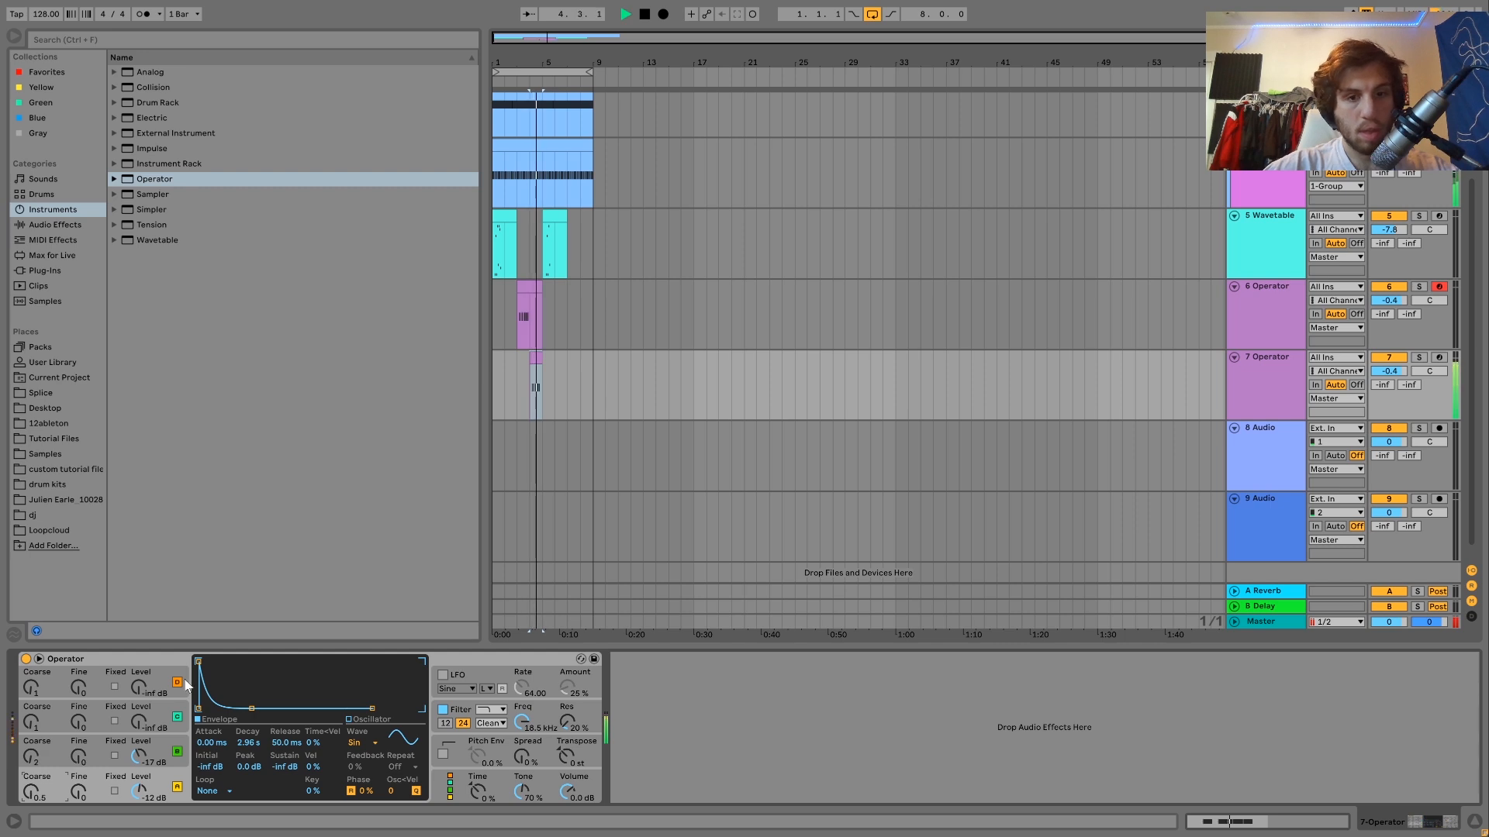
pyautogui.press('space')
pyautogui.click(55, 224)
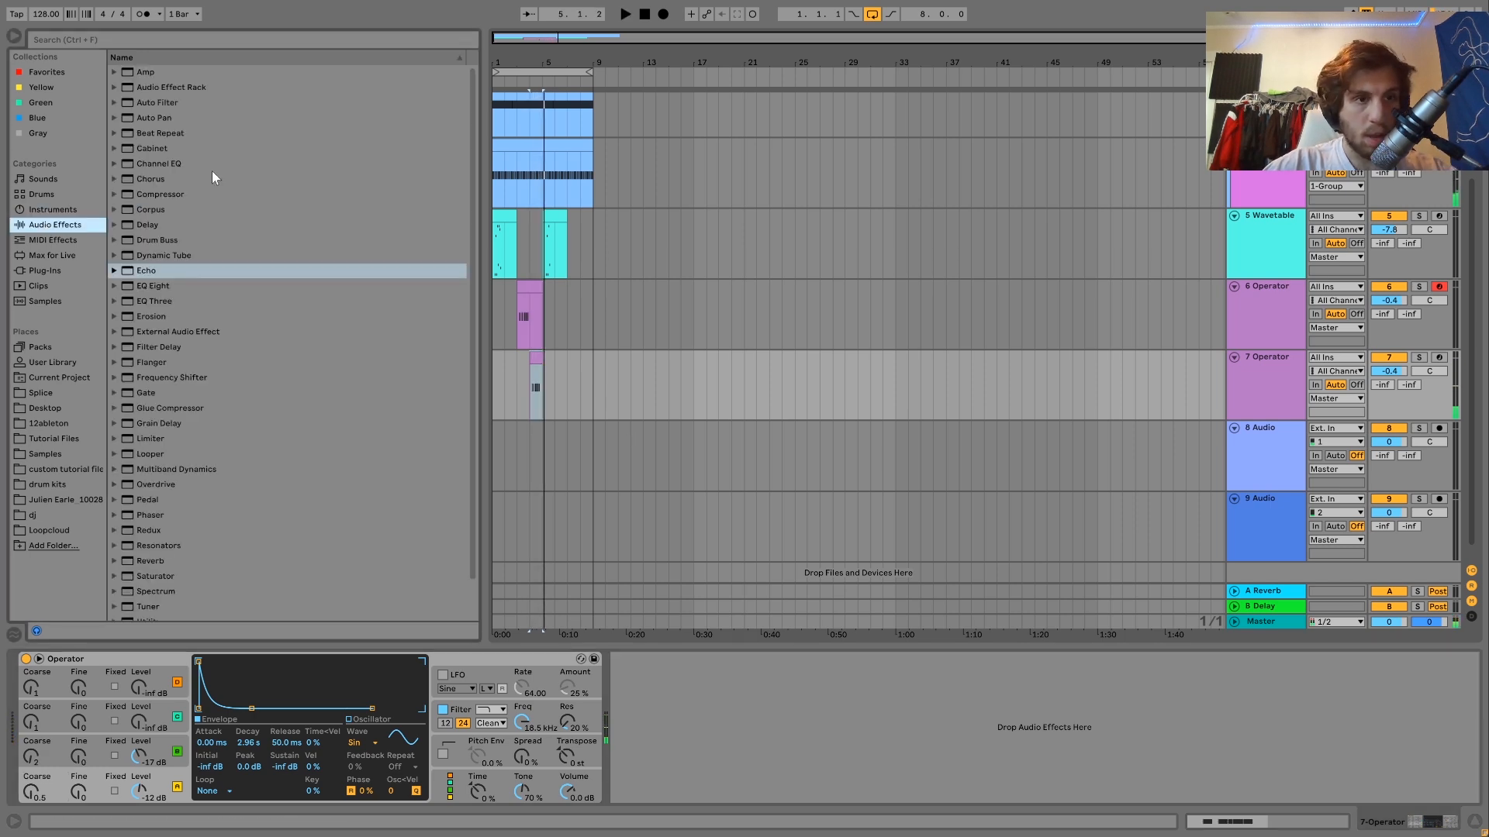
pyautogui.click(146, 103)
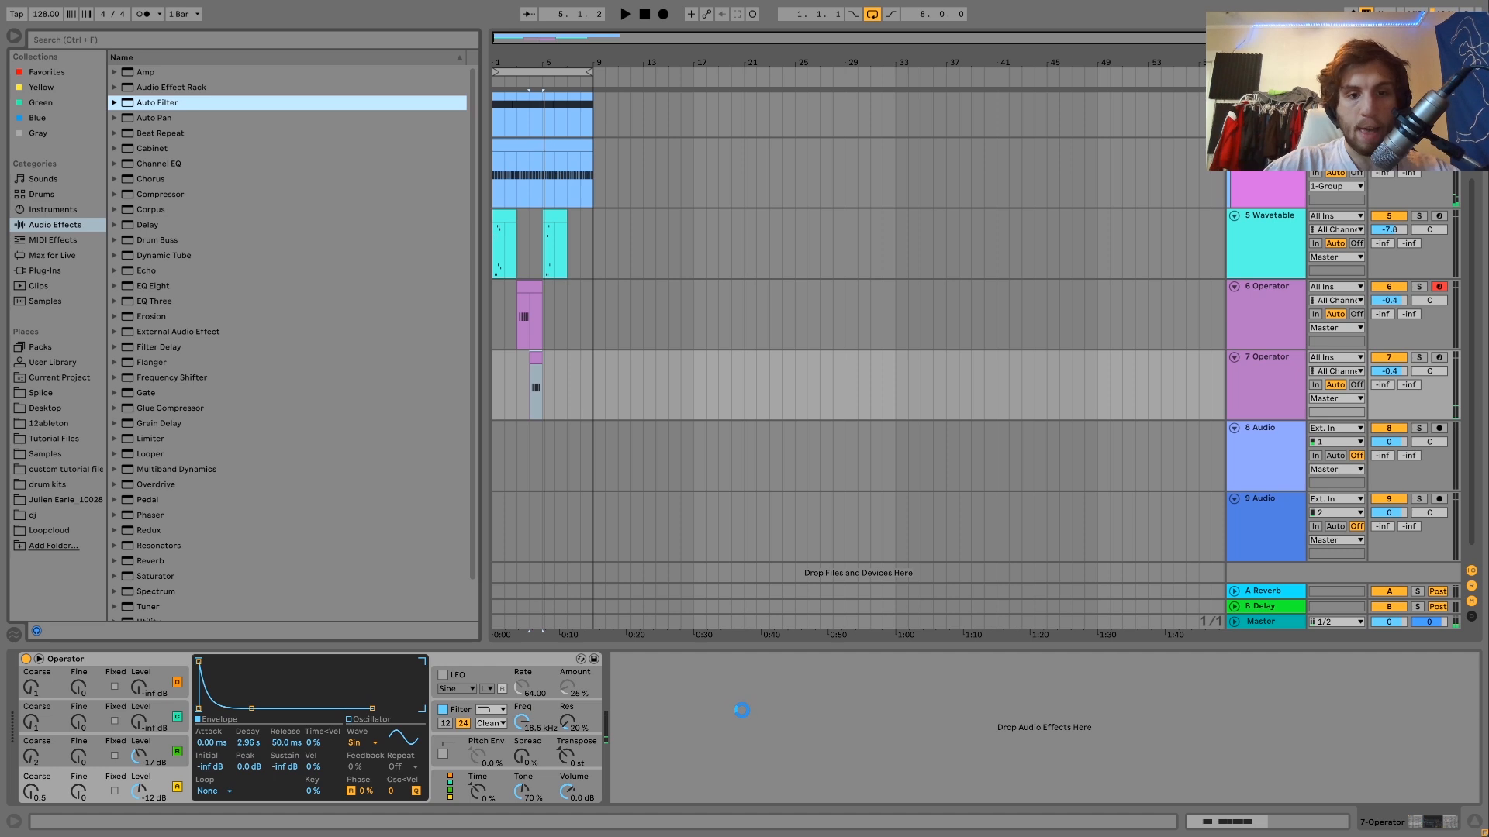
pyautogui.moveTo(1109, 434); pyautogui.dragTo(1290, 397)
pyautogui.hotkey('ctrl', 'z')
# Group the two Operator tracks
pyautogui.click(1274, 386)
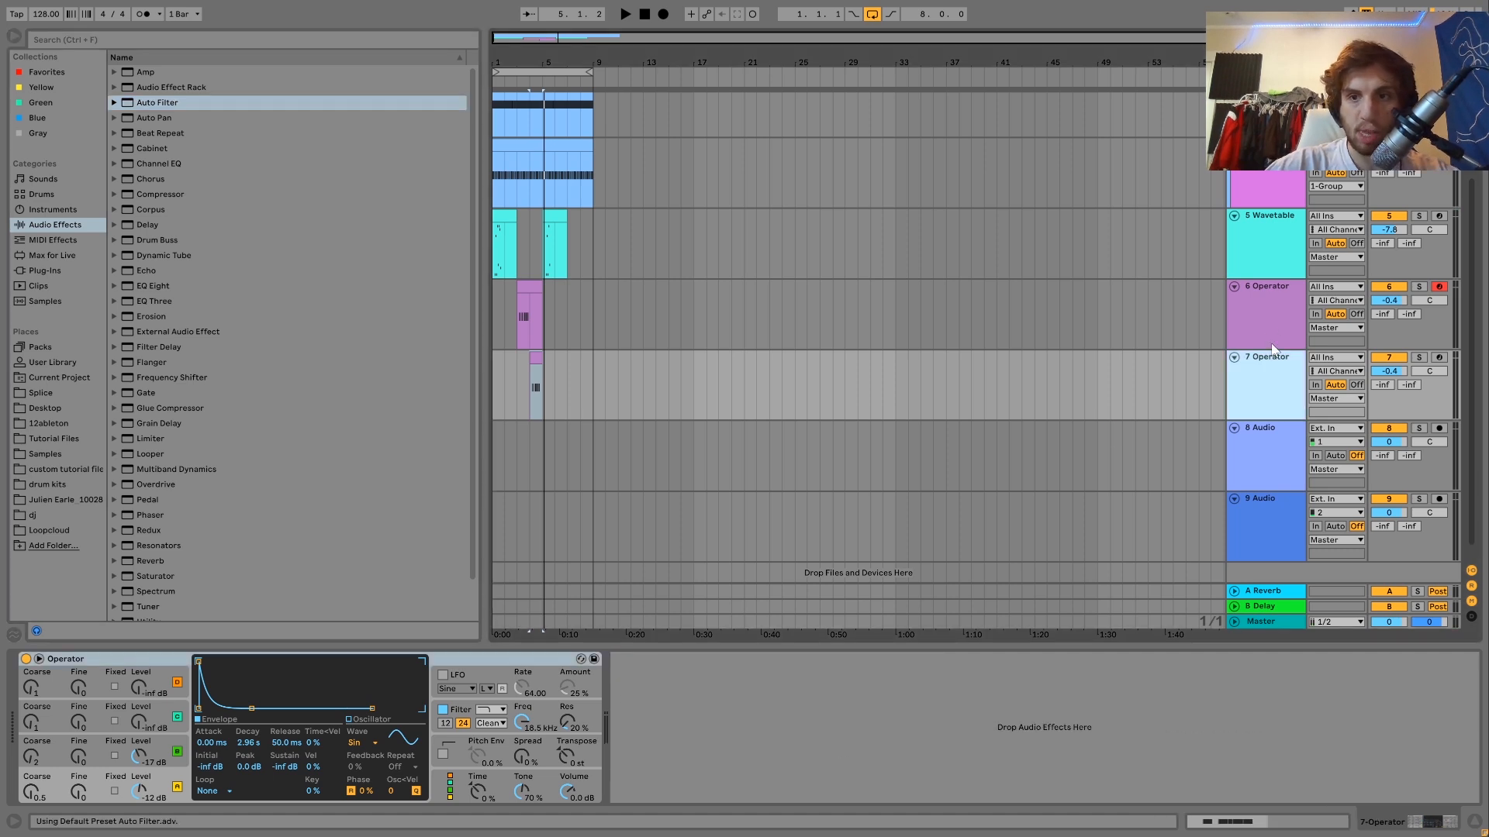
pyautogui.keyDown('shift'); pyautogui.click(1264, 315); pyautogui.keyUp('shift')
pyautogui.hotkey('ctrl', 'g')
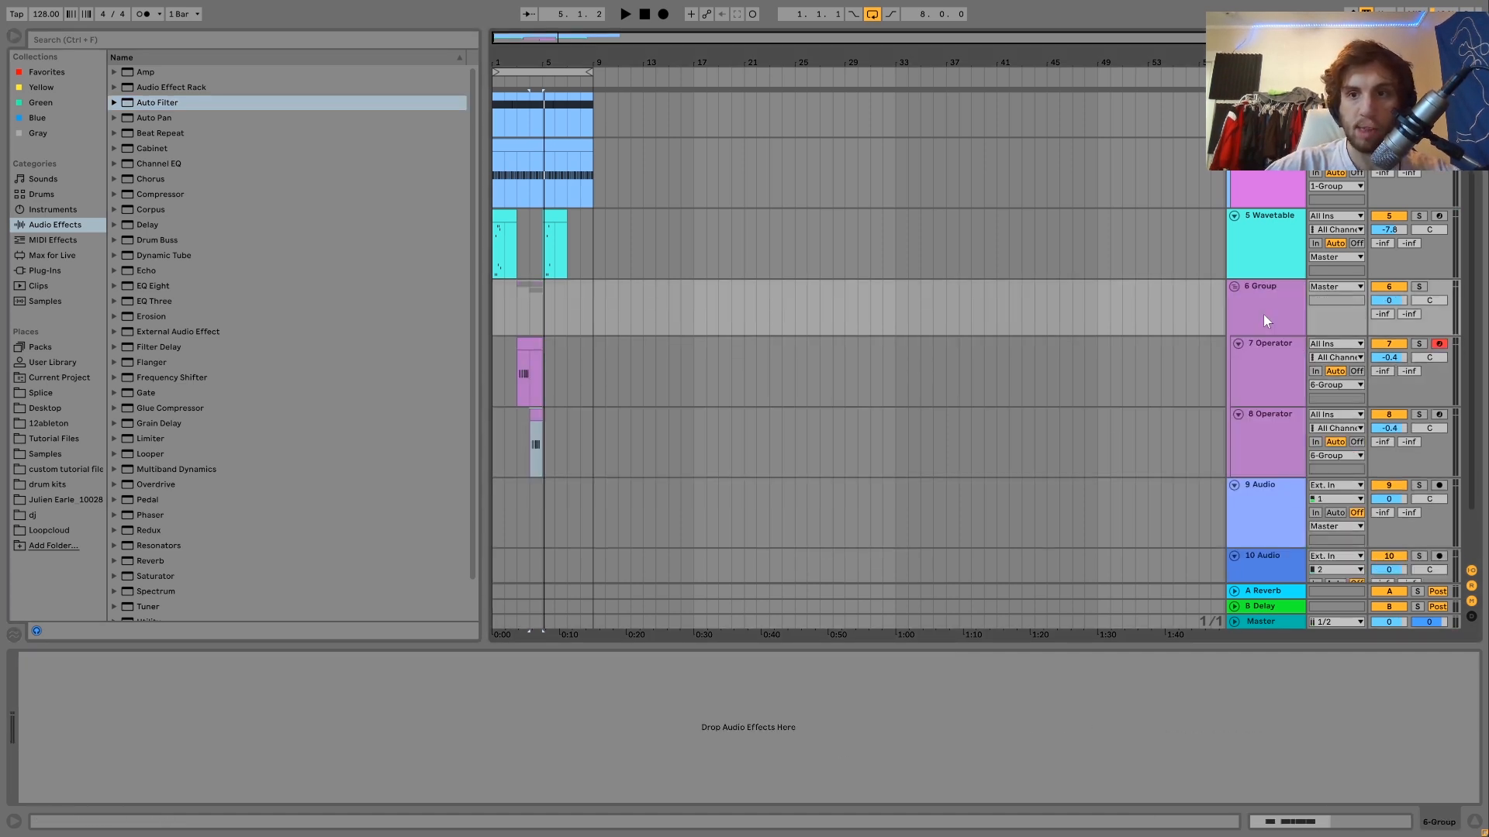
# Add a high-pass Auto Filter at 159 Hz to the Operator group, preceded by a Drum Buss with Transients at 0.41
pyautogui.click(165, 102)
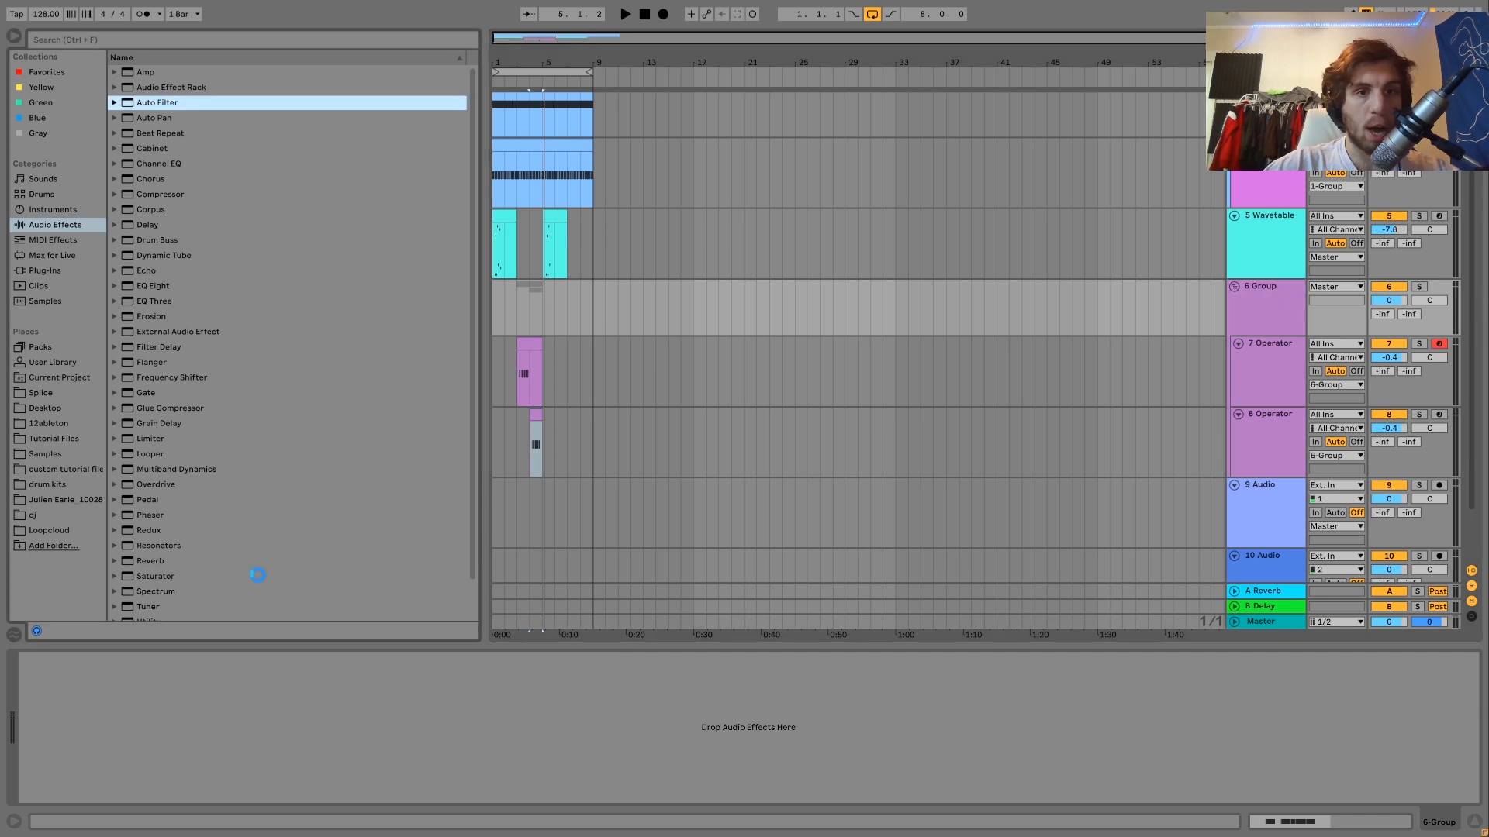
pyautogui.moveTo(257, 574); pyautogui.dragTo(84, 743)
pyautogui.click(92, 764)
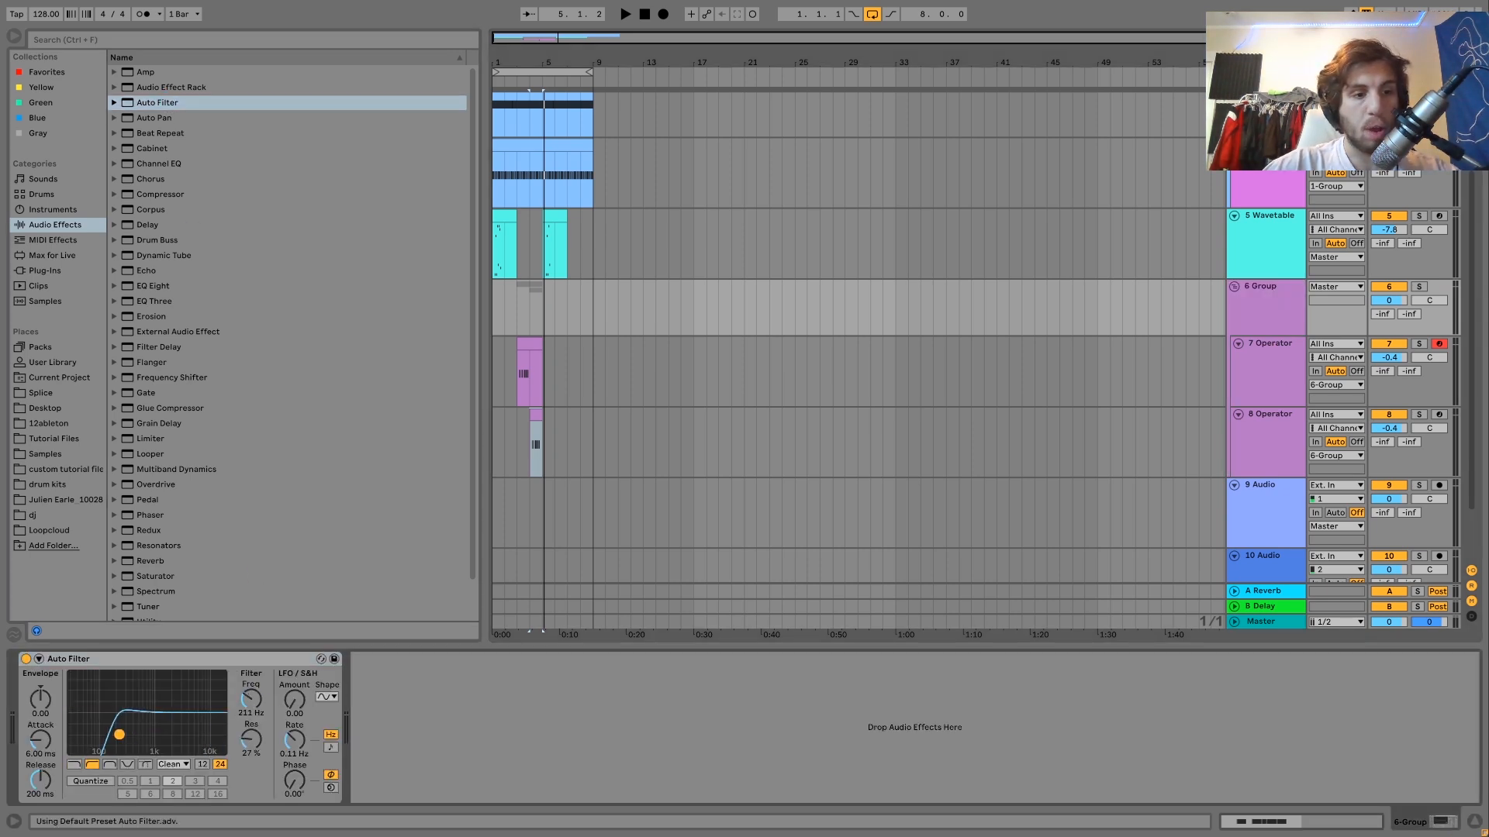
pyautogui.click(150, 242)
pyautogui.moveTo(71, 807); pyautogui.dragTo(74, 805)
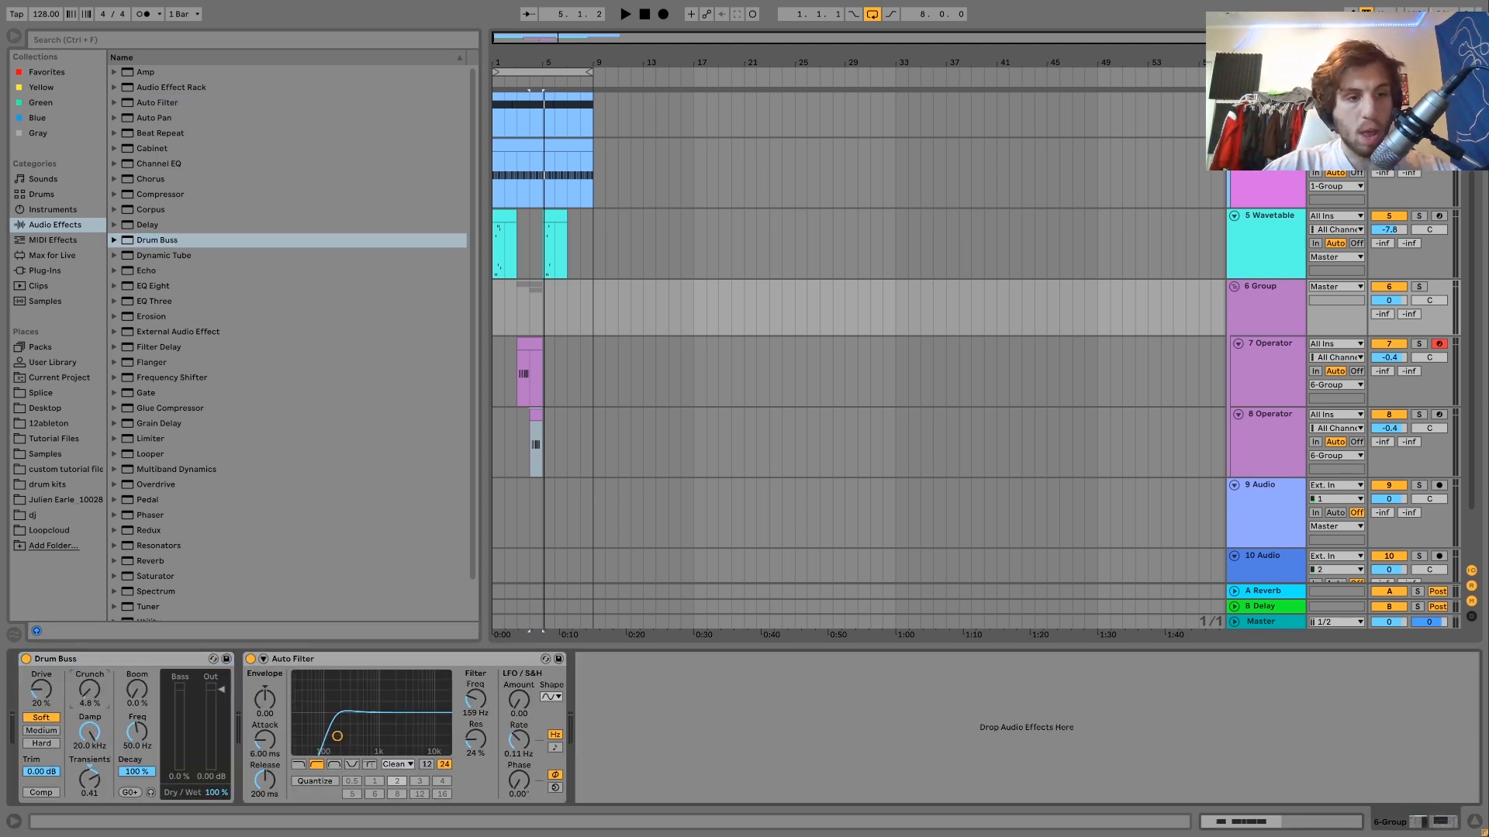
# Add a Reverb ahead of the Drum Buss, lower its size, set Dry/Wet to 3.2%, and start playback
pyautogui.moveTo(152, 561); pyautogui.dragTo(82, 735)
pyautogui.moveTo(192, 746); pyautogui.dragTo(192, 799)
pyautogui.moveTo(394, 787); pyautogui.dragTo(394, 822)
pyautogui.press('space')
# Duplicate bars 1 to 4 of the Operator group into bars 5 to 8 and set the group's volume to -11.5 dB
pyautogui.moveTo(538, 299); pyautogui.dragTo(483, 433)
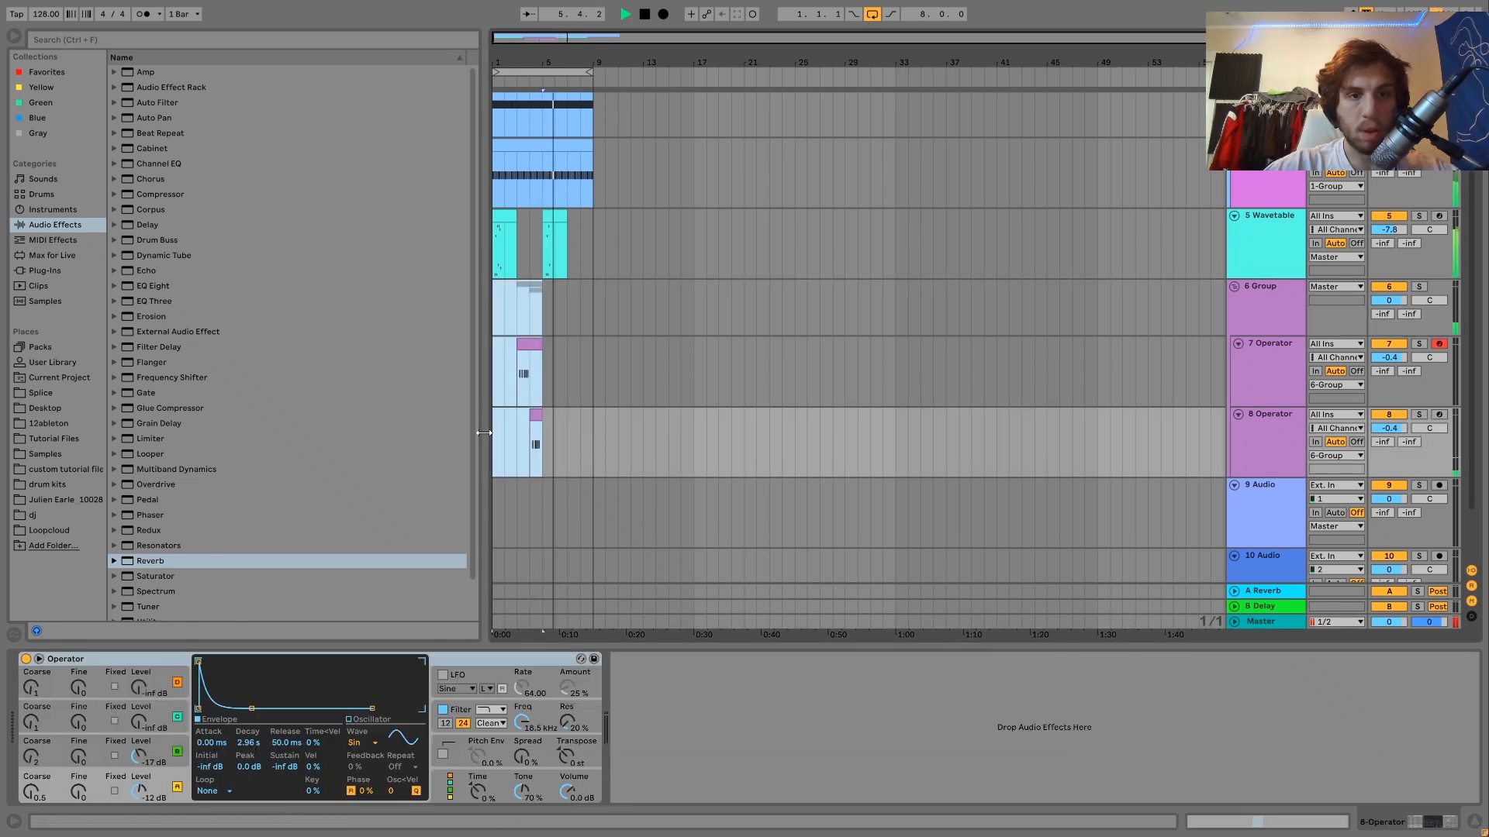
pyautogui.hotkey('ctrl', 'd')
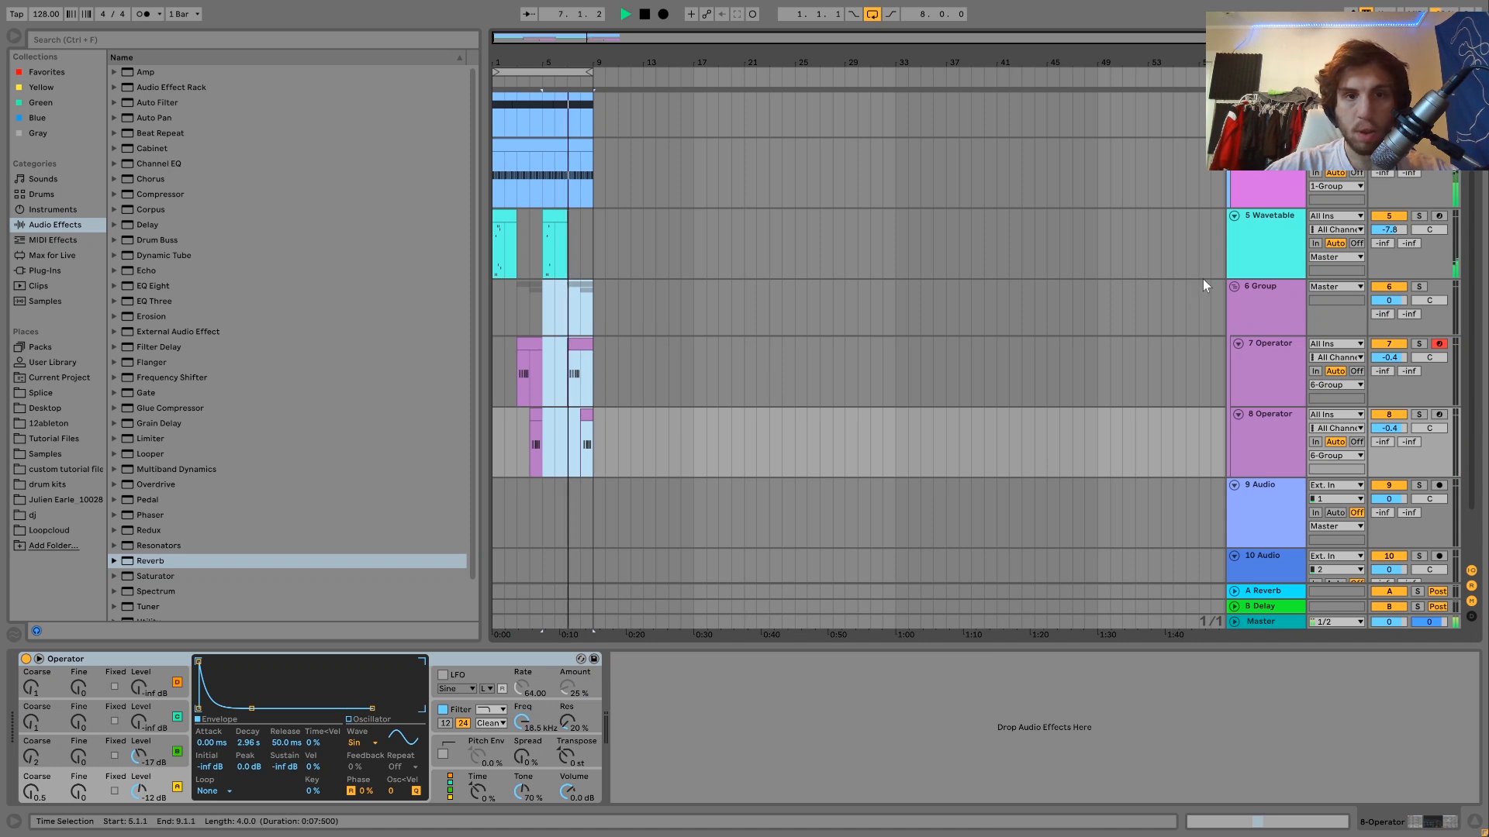
pyautogui.moveTo(1389, 300); pyautogui.dragTo(1389, 340)
# Set oscillator B's level to -11 dB and its coarse tuning to 4 on the second Operator track, checking it in playback
pyautogui.click(1257, 440)
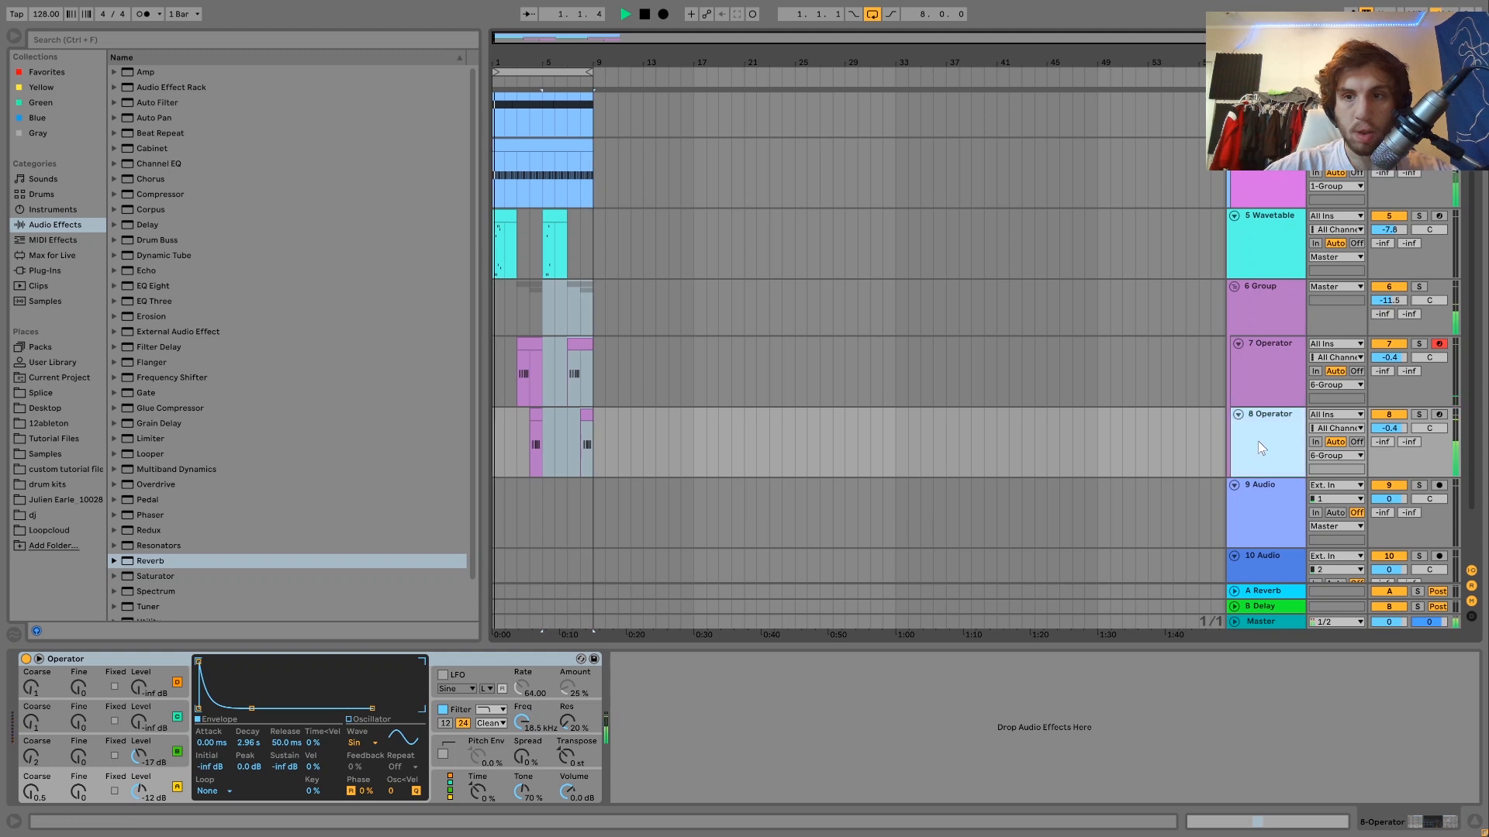
pyautogui.moveTo(139, 757); pyautogui.dragTo(139, 746)
pyautogui.moveTo(29, 758); pyautogui.dragTo(29, 751)
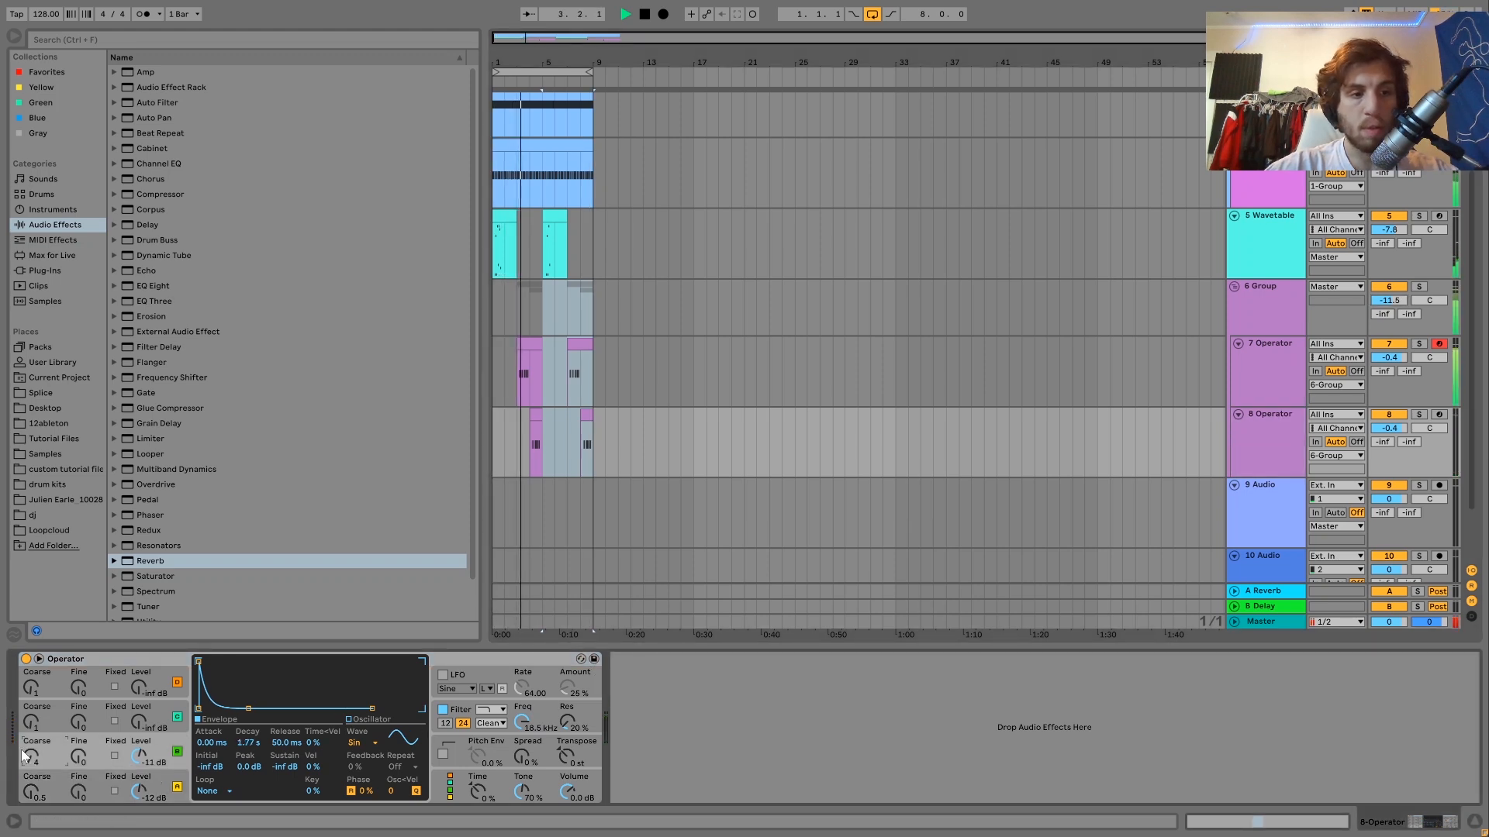
pyautogui.click(536, 417)
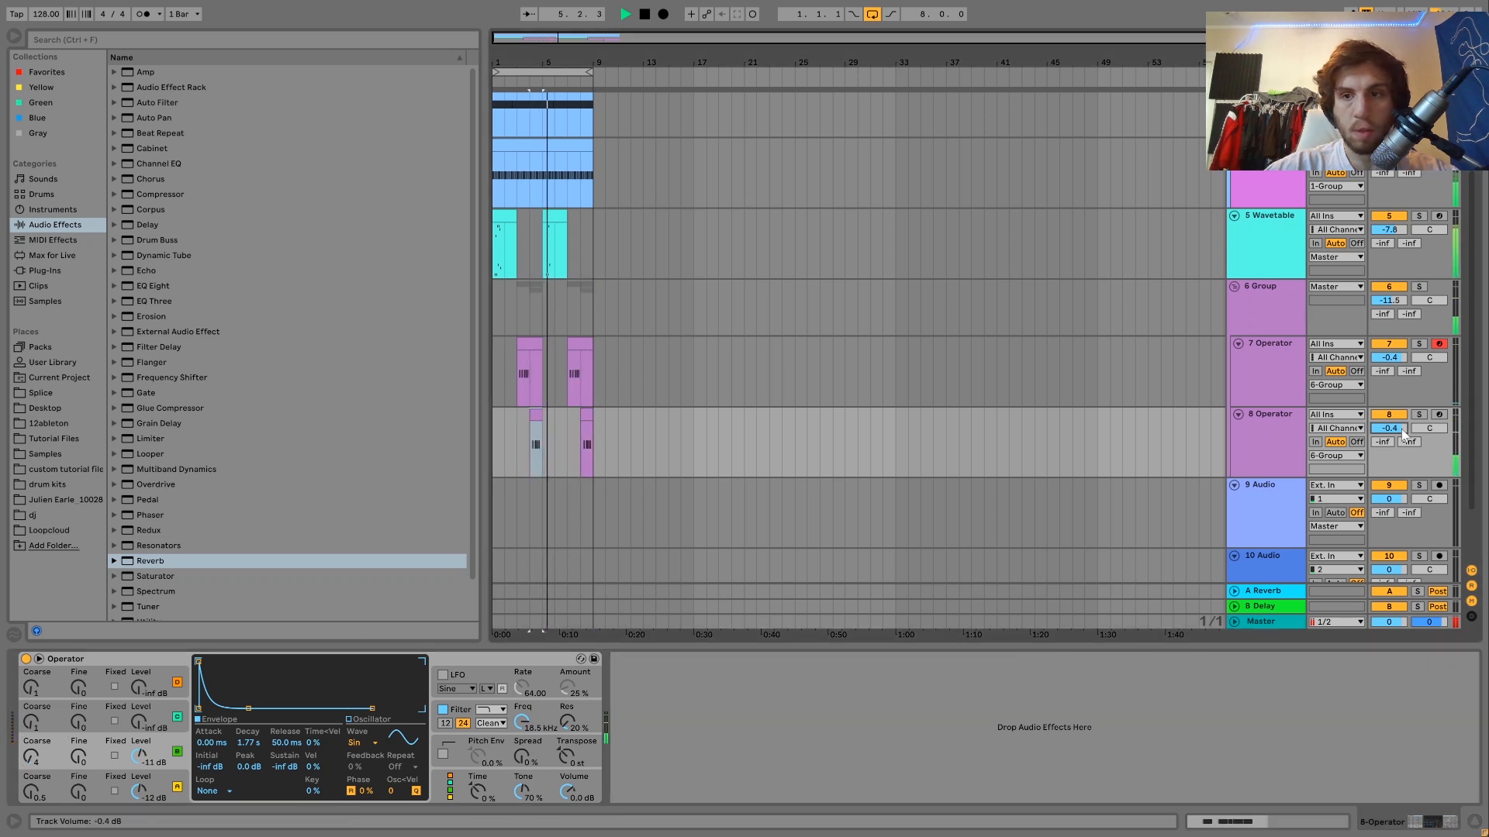
pyautogui.click(1253, 296)
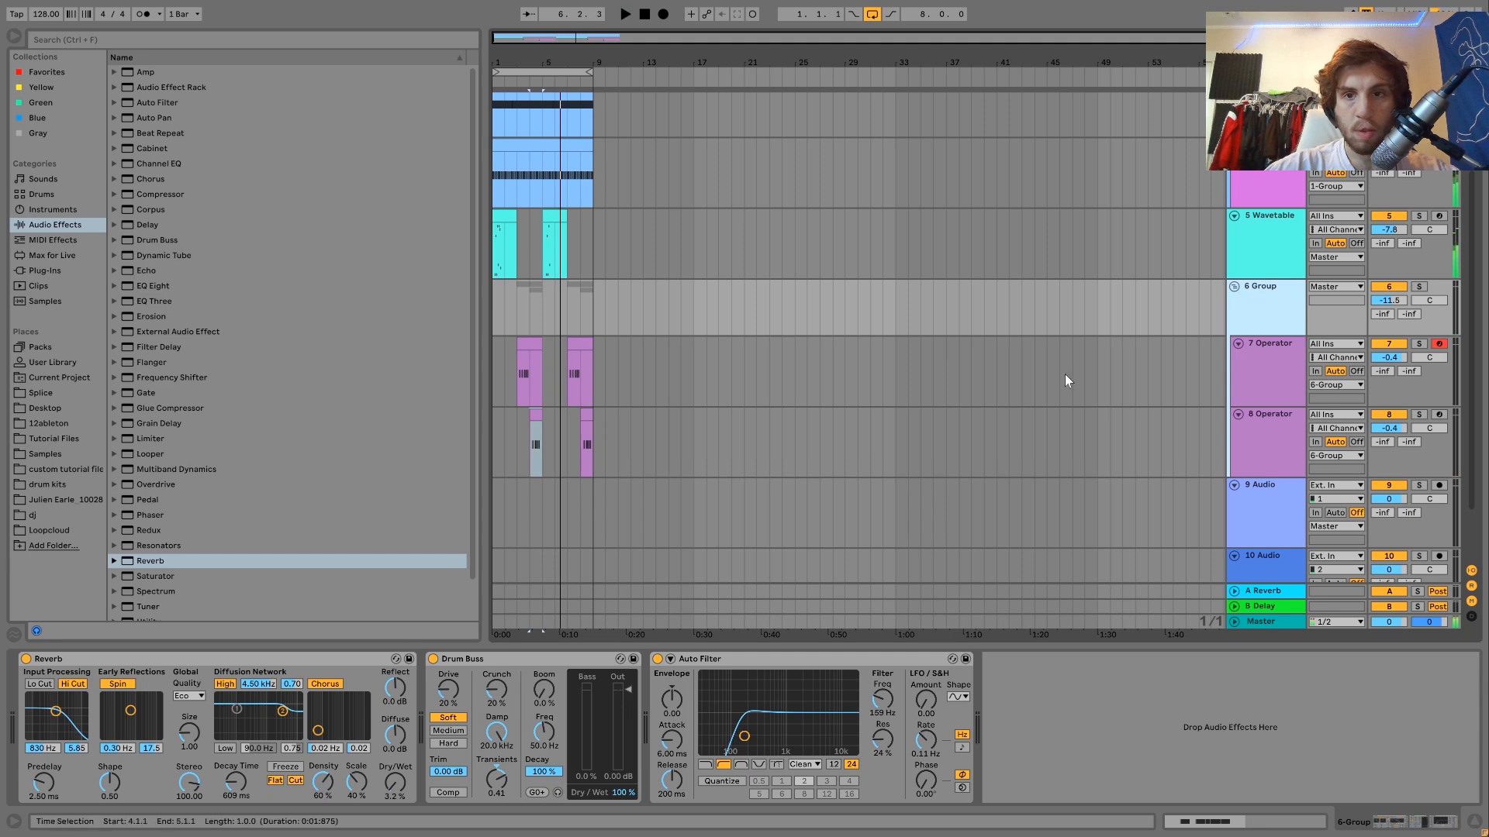
# Insert a one-bar MIDI clip at bar 6 on the second Operator track, add a D#3 note at 1.2.3, and play it back
pyautogui.click(556, 431)
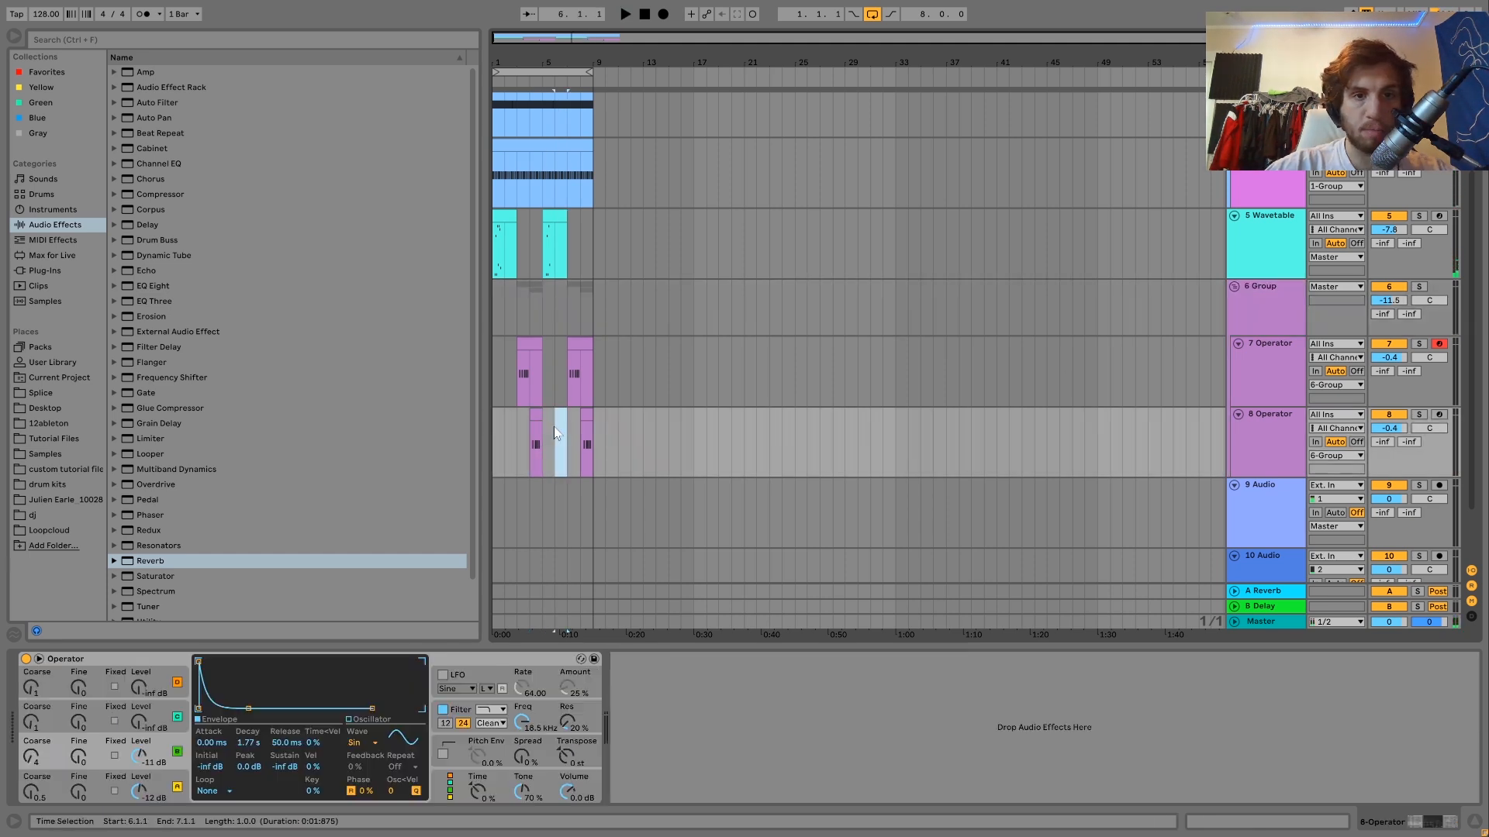
pyautogui.hotkey('ctrl', 'shift', 'm')
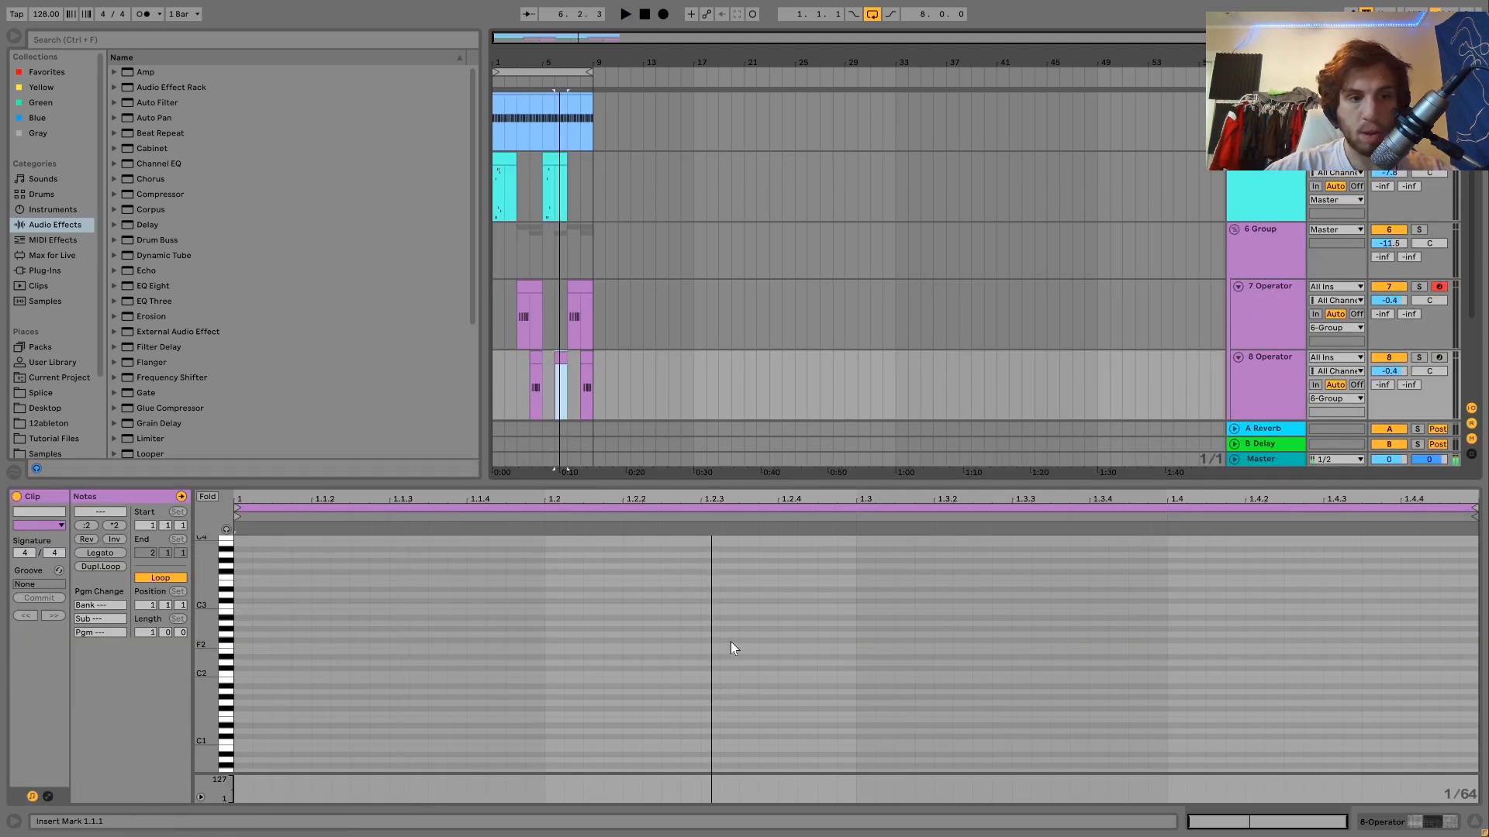
pyautogui.click(724, 584)
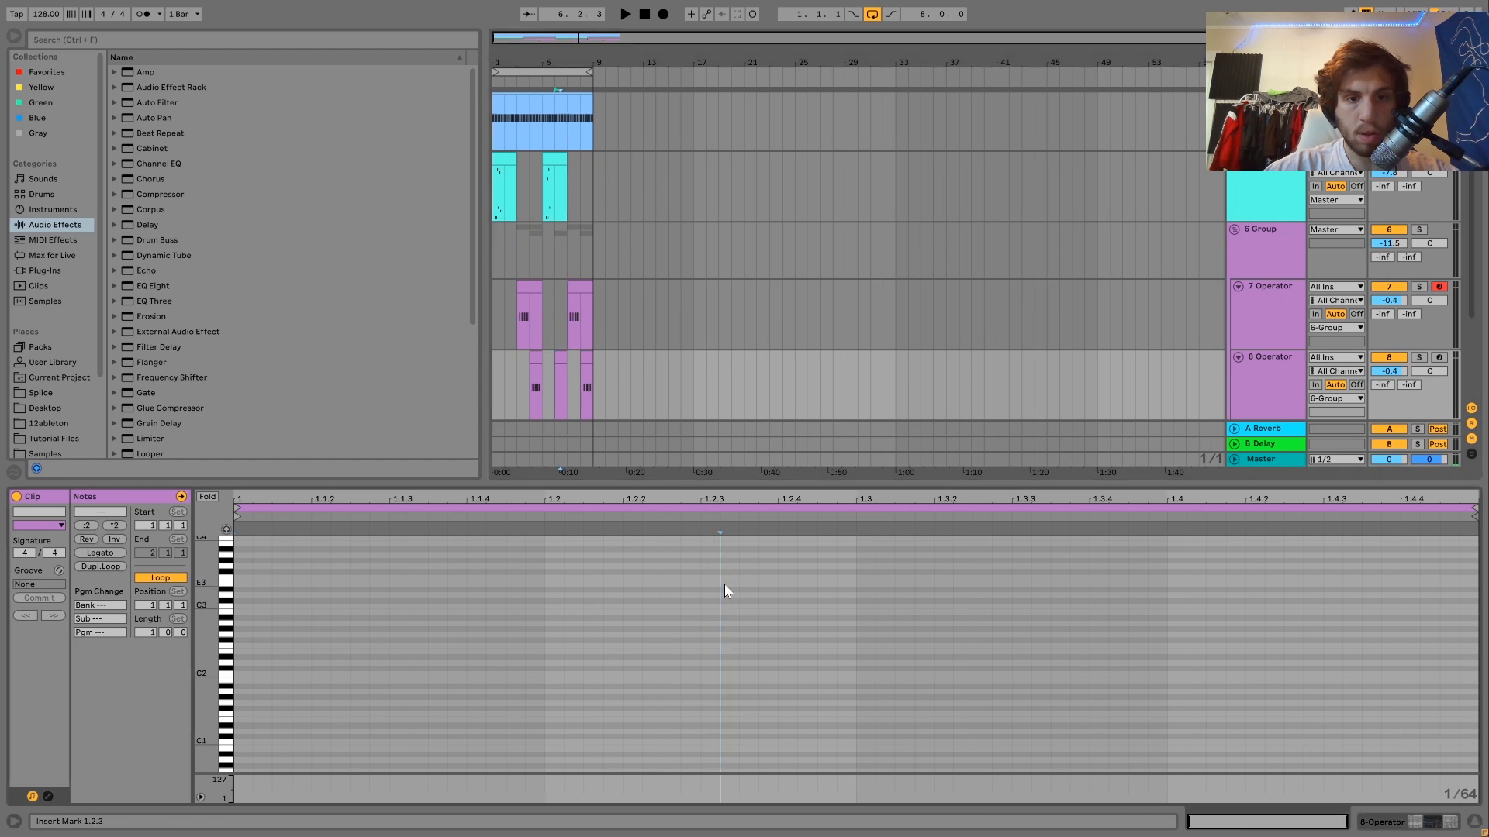
pyautogui.doubleClick(714, 589)
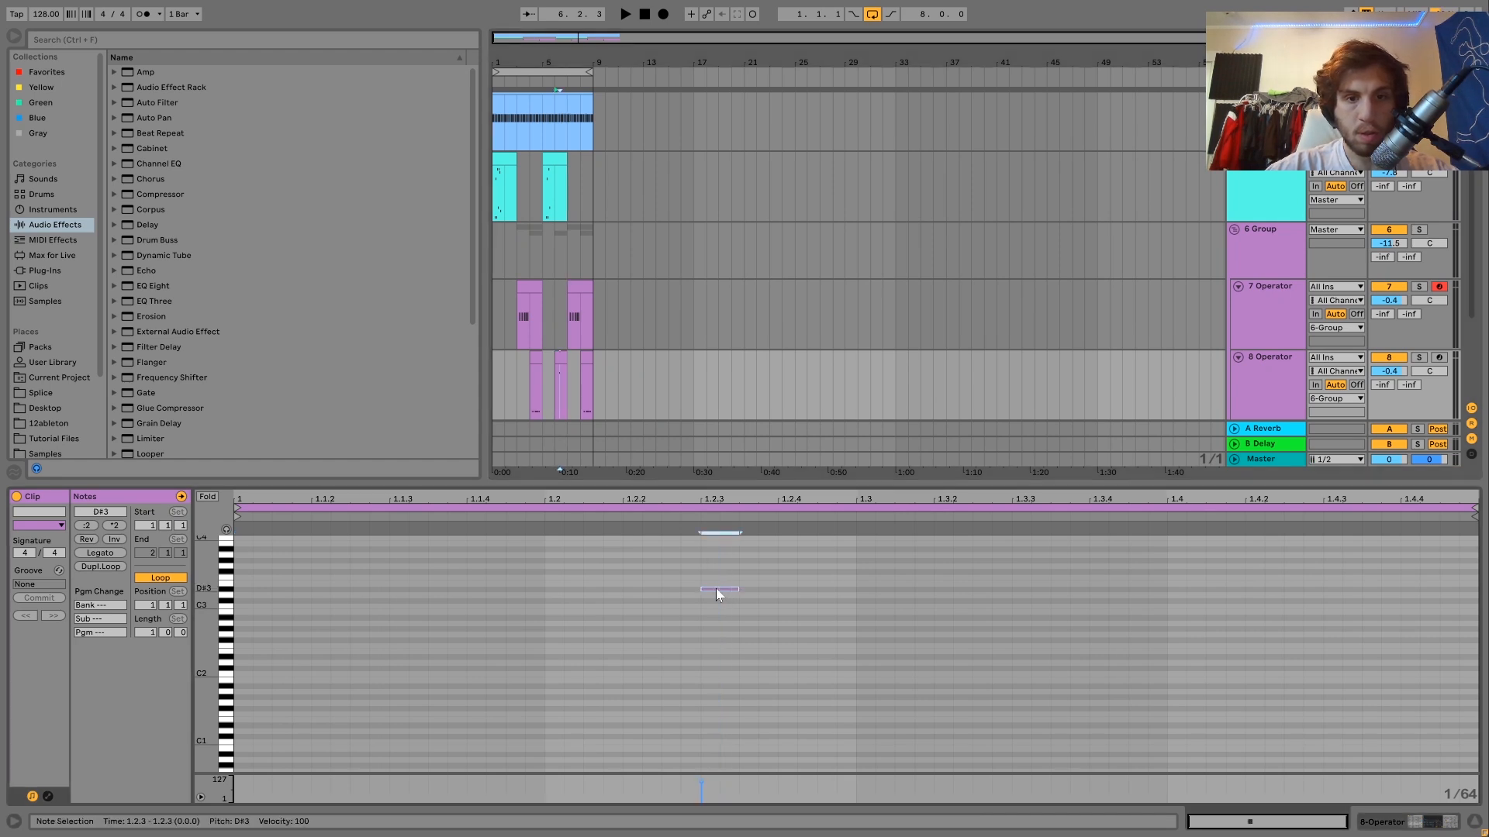
pyautogui.press('space')
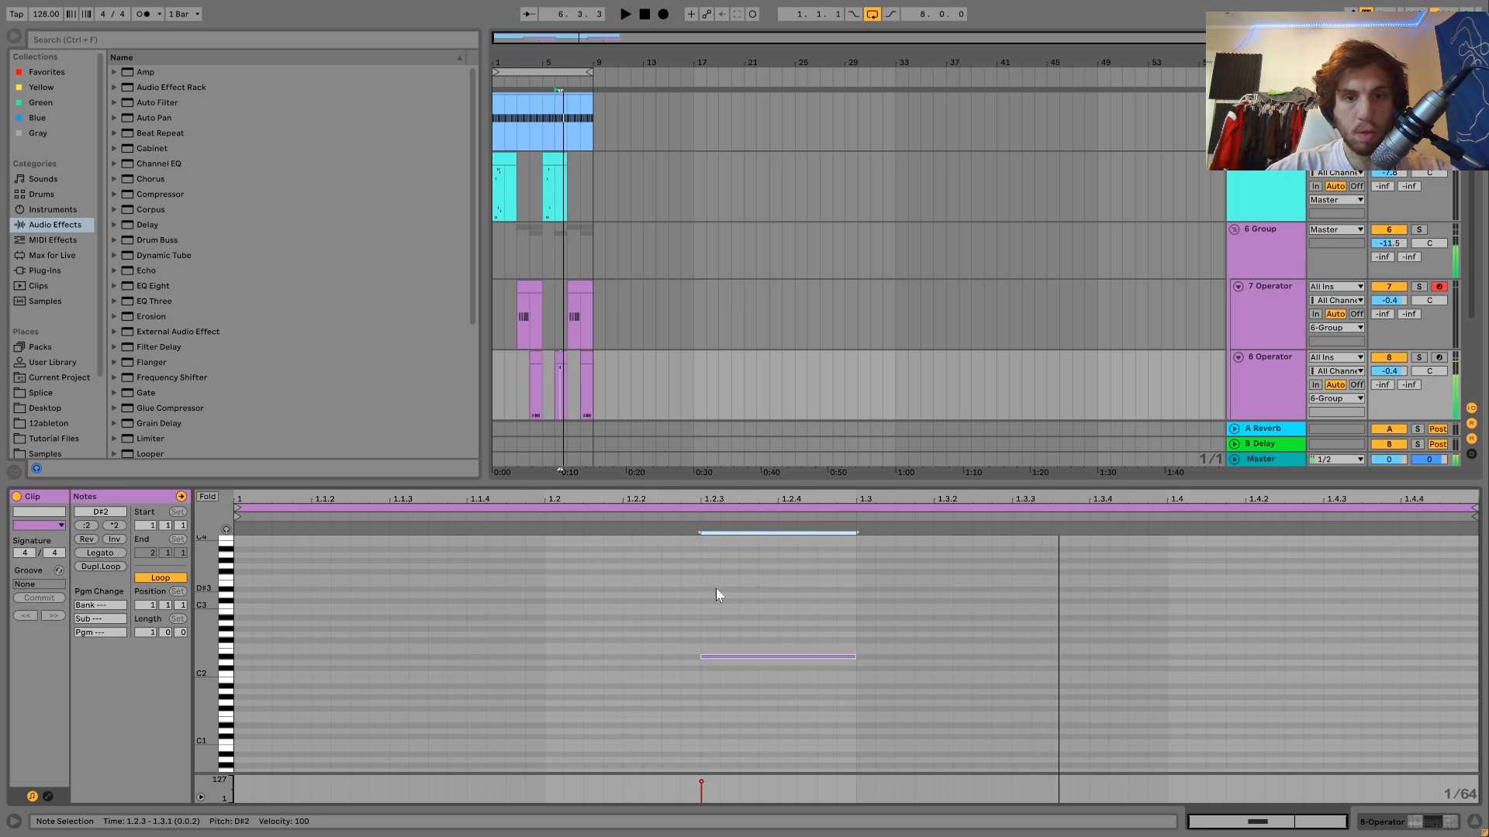
# Extend the bar 6 clip's note to 1.3.1 and transpose it down by octaves to D#0
pyautogui.hotkey('shift', 'Right')
pyautogui.hotkey('shift', 'Down')
pyautogui.hotkey('shift', 'Down')
pyautogui.hotkey('shift', 'Down')
# Duplicate the D#0 note and shift the copy to start at 1.3.4
pyautogui.hotkey('ctrl', 'd')
pyautogui.press('Right')
pyautogui.press('Right')
pyautogui.press('Right')
pyautogui.press('Right')
pyautogui.press('Right')
pyautogui.press('Right')
pyautogui.press('Right')
pyautogui.press('Right')
pyautogui.press('Right')
pyautogui.press('Right')
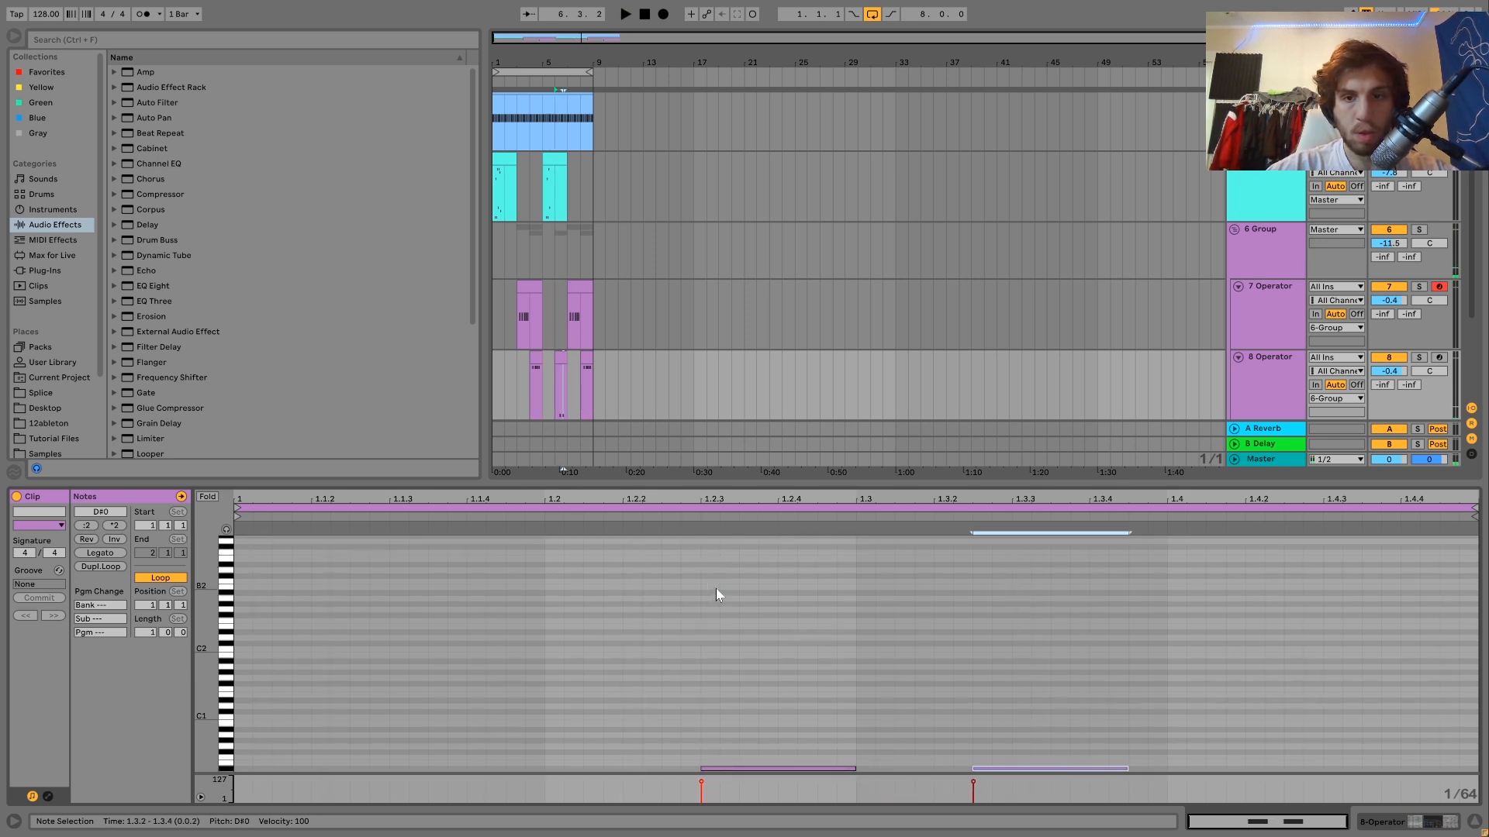
pyautogui.press('Right')
pyautogui.press('Right')
pyautogui.press('Right')
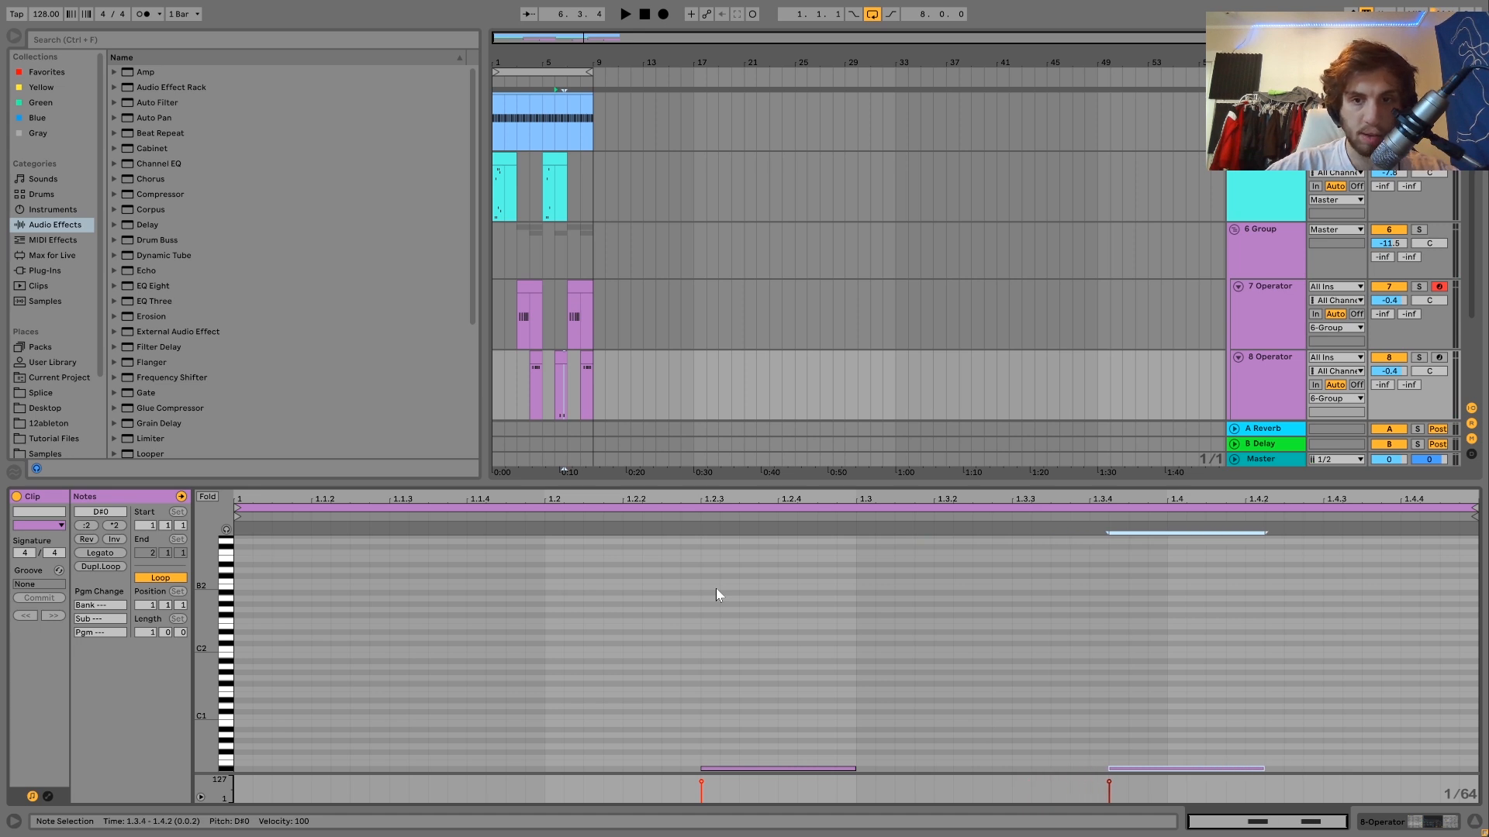
# Copy bars 5 to 6 of the second Operator track to bars 1 to 2 and play back the arrangement
pyautogui.click(568, 372)
pyautogui.keyDown('shift'); pyautogui.click(544, 378); pyautogui.keyUp('shift')
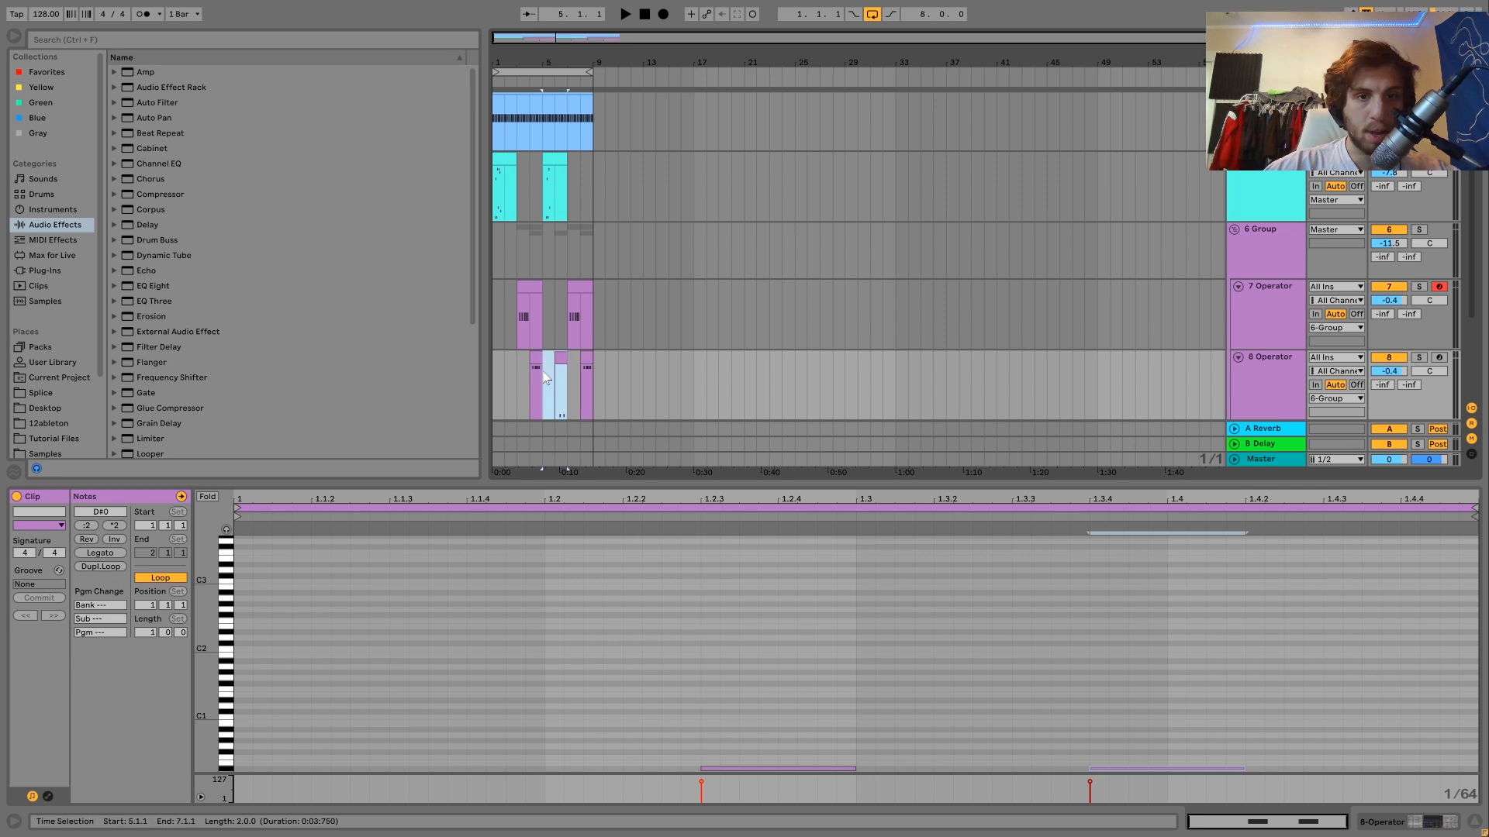
pyautogui.moveTo(538, 370); pyautogui.dragTo(495, 380)
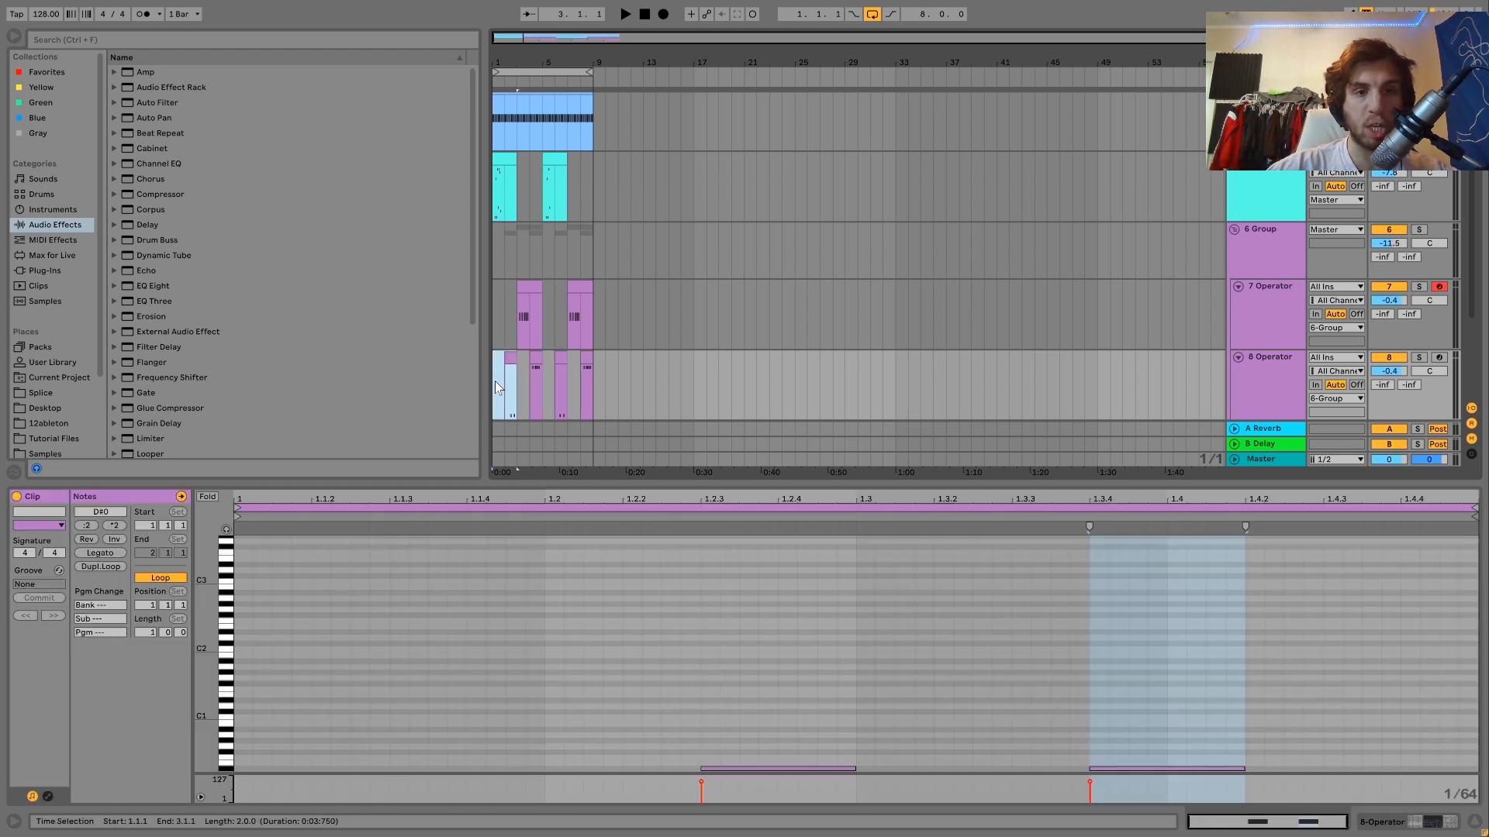
pyautogui.click(1273, 198)
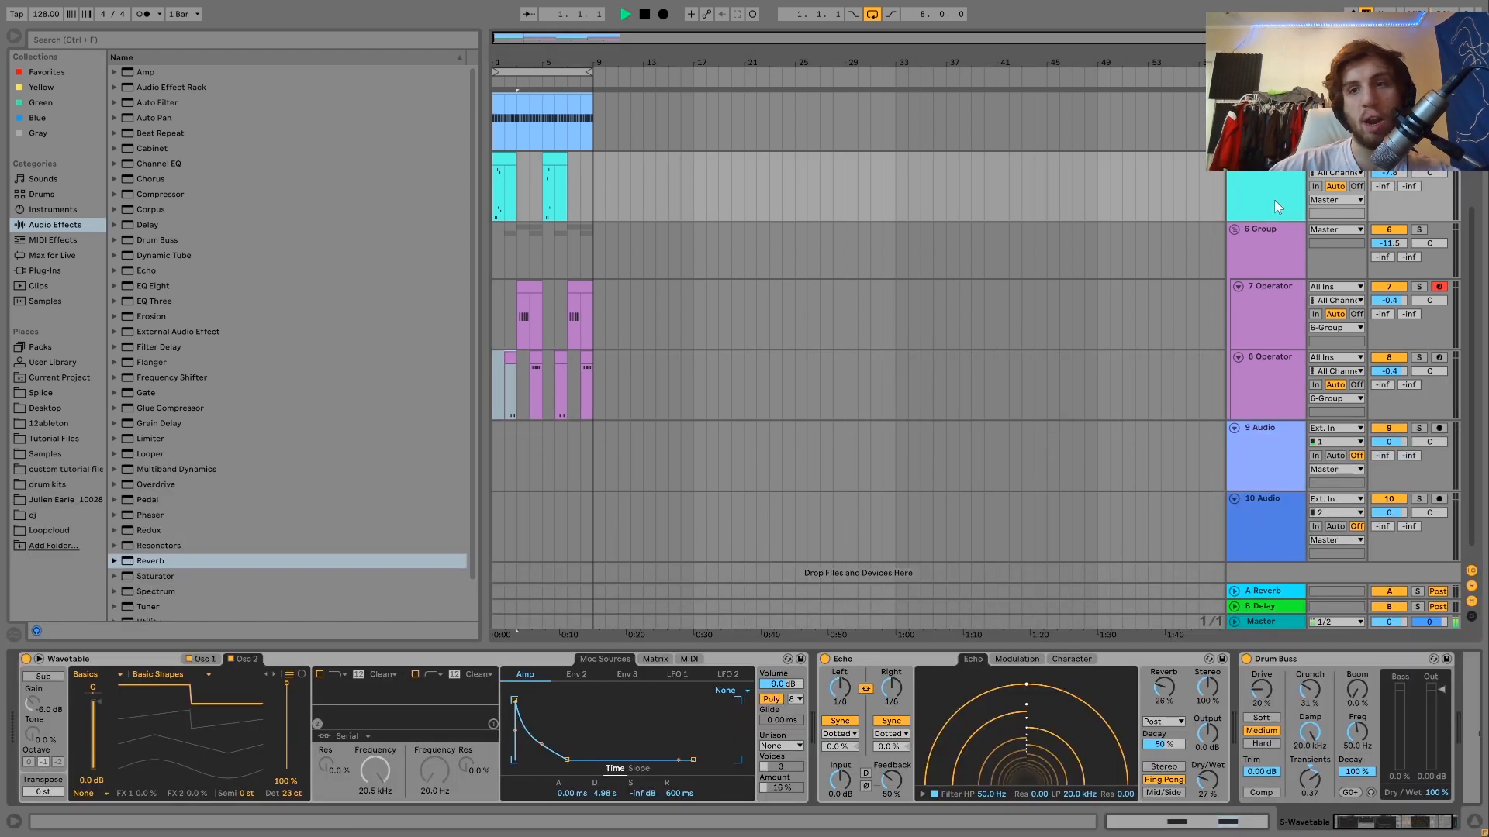
pyautogui.press('space')
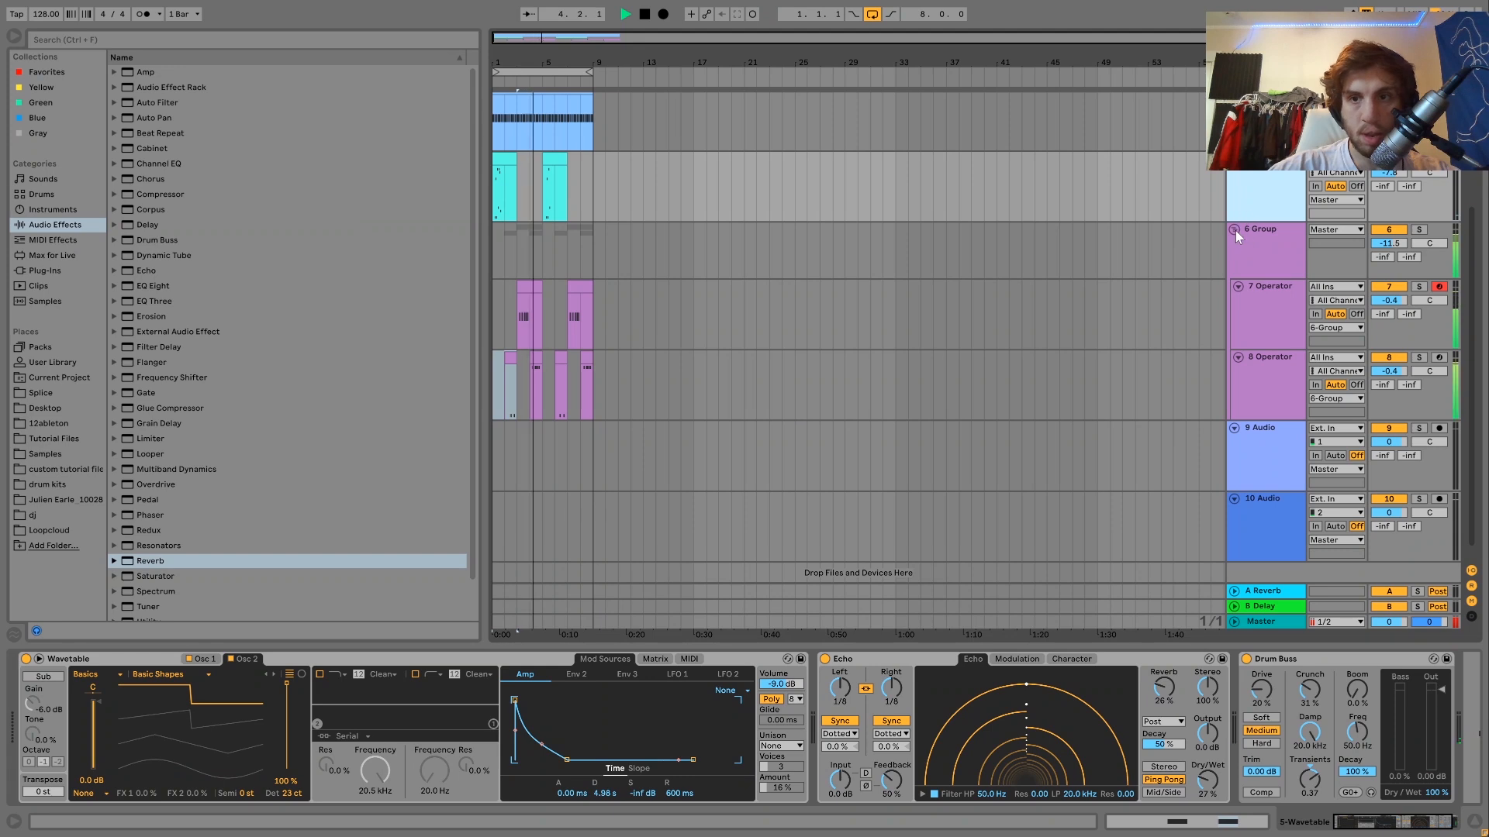
# Collapse the Operator group, name it Stabs, and rename the Wavetable track Lead
pyautogui.click(1235, 230)
pyautogui.click(1254, 230)
pyautogui.press('space')
pyautogui.hotkey('ctrl', 'r')
pyautogui.write('Stabs')
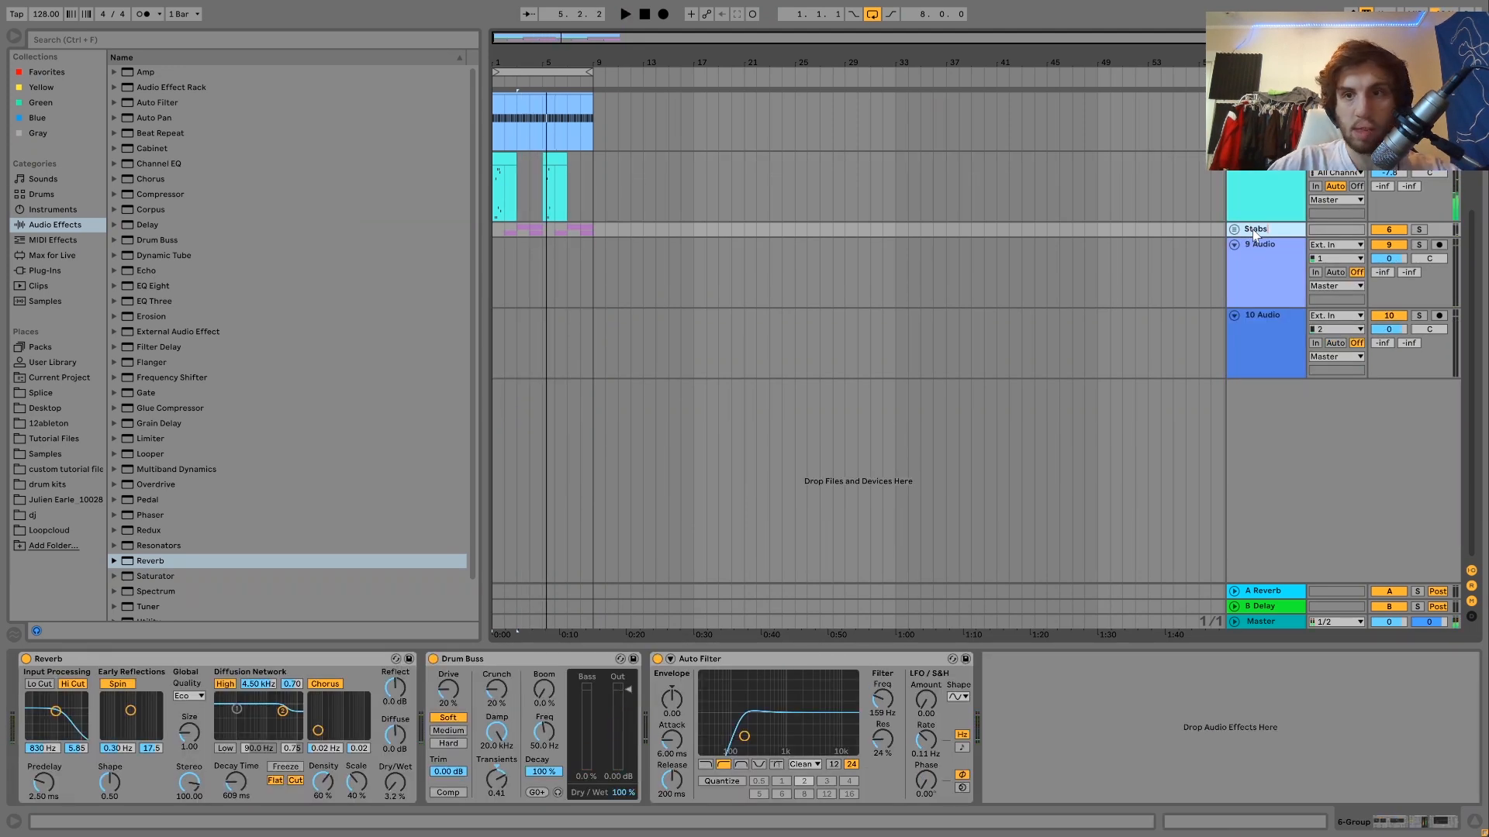
pyautogui.press('Return')
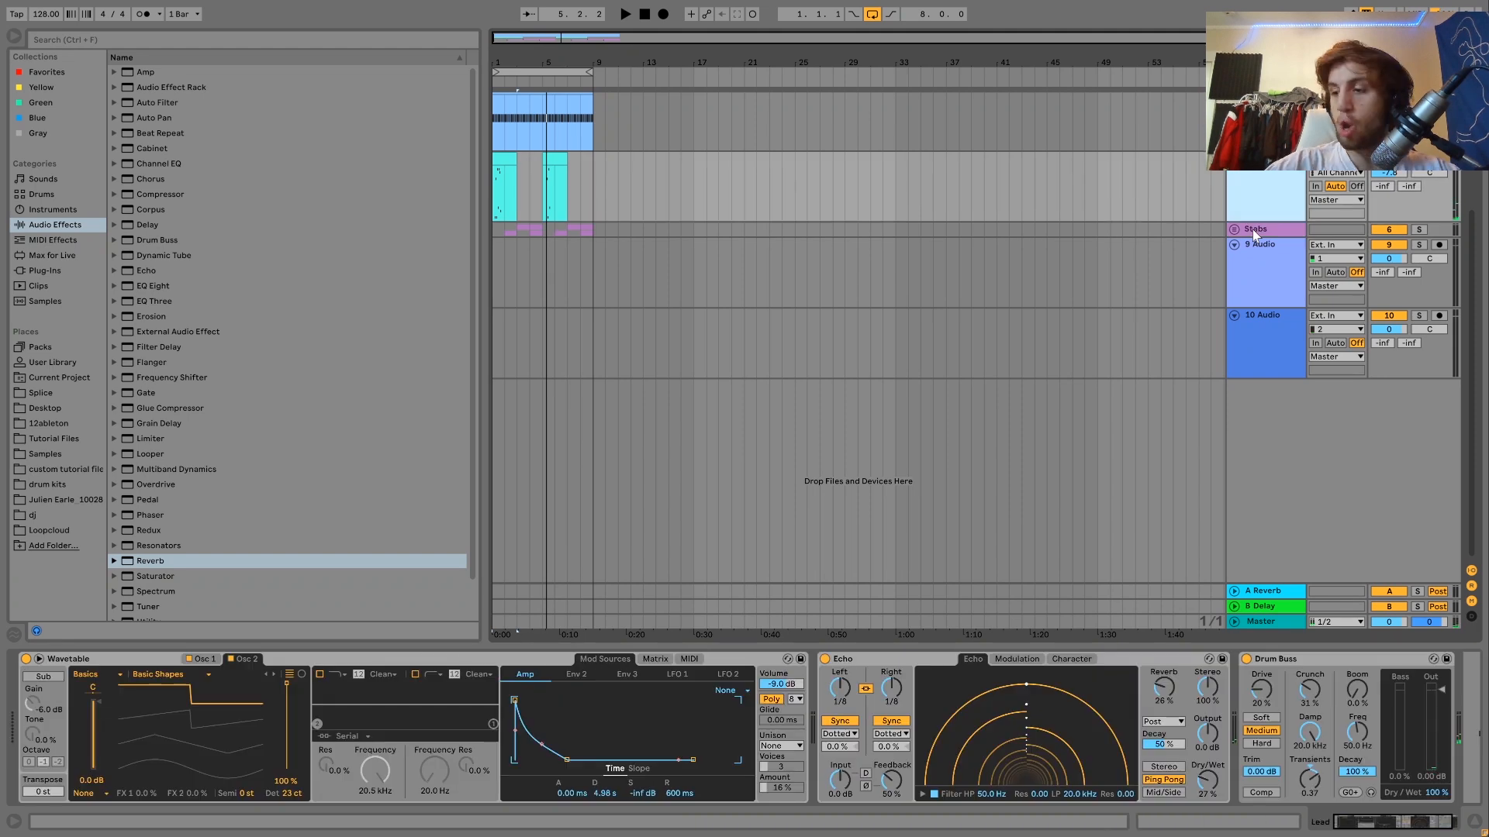
# Insert a MIDI track below Lead and open the Thomas Schumacher & Victor Ruiz sample folder in Tutorial Files
pyautogui.hotkey('ctrl', 'shift', 't')
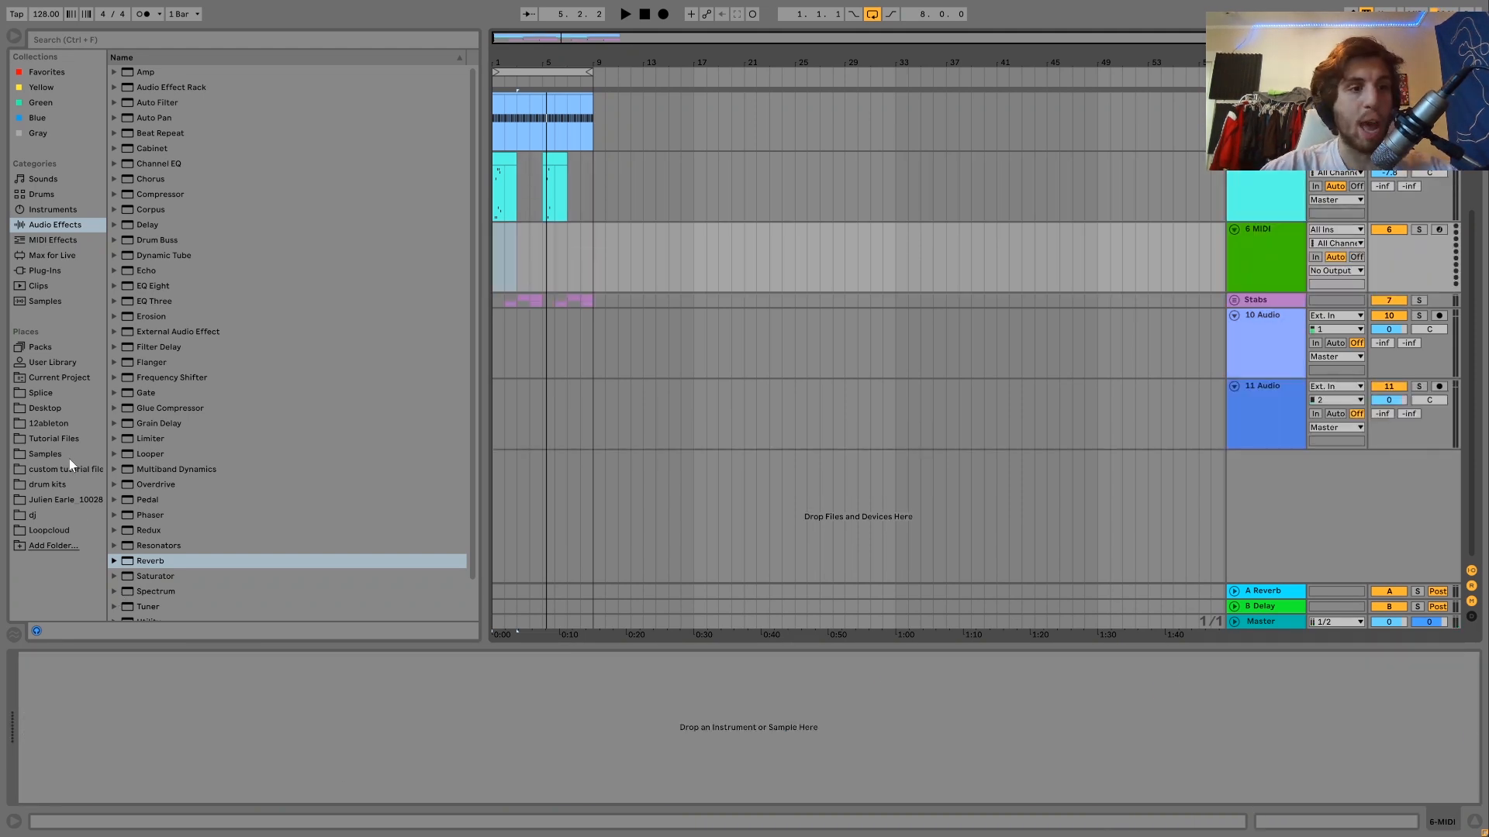
pyautogui.click(51, 440)
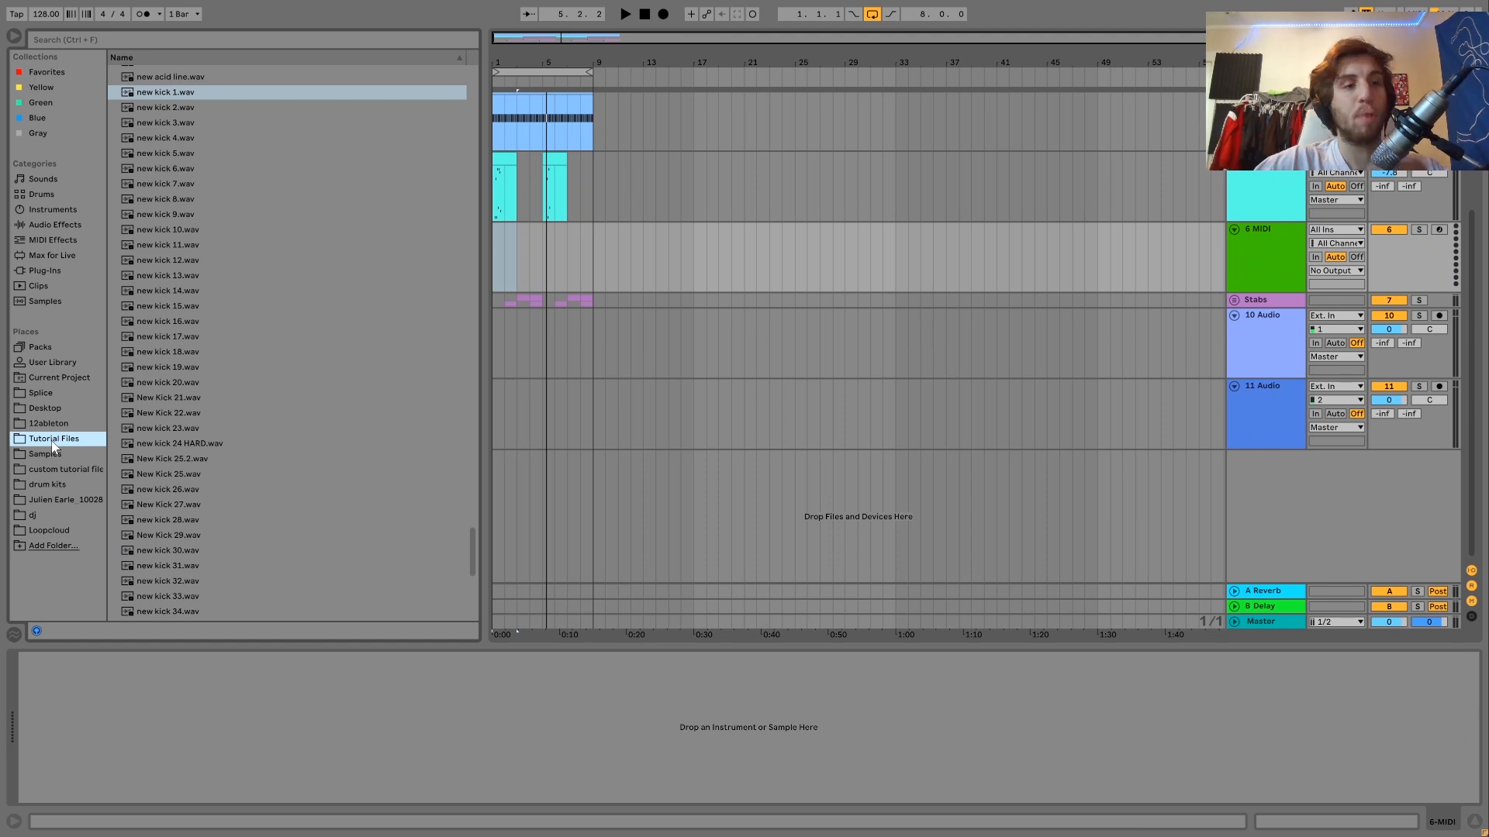
pyautogui.scroll(15, 283, 376)
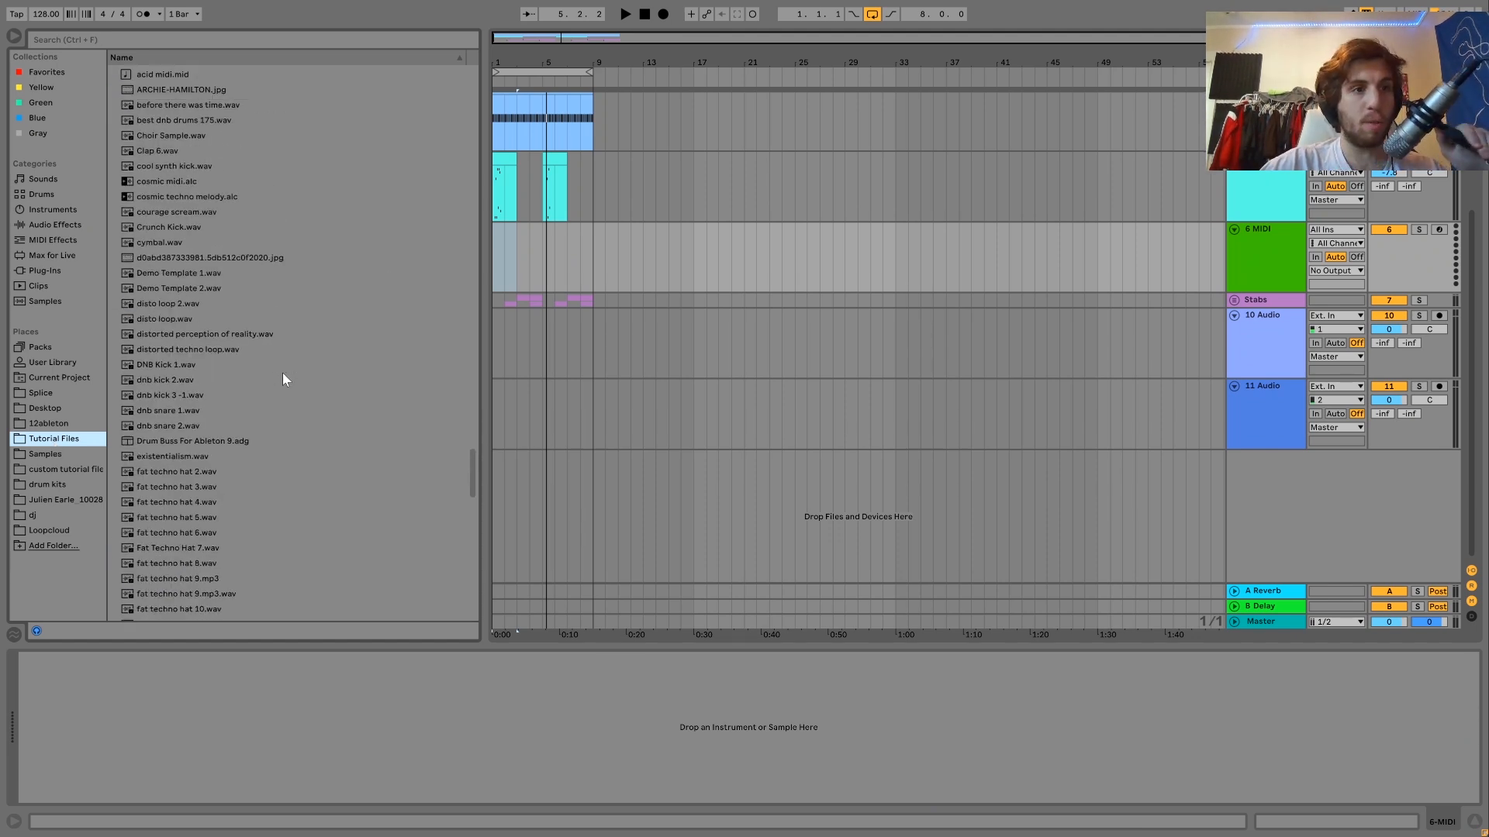
pyautogui.scroll(6, 283, 375)
pyautogui.scroll(2, 314, 354)
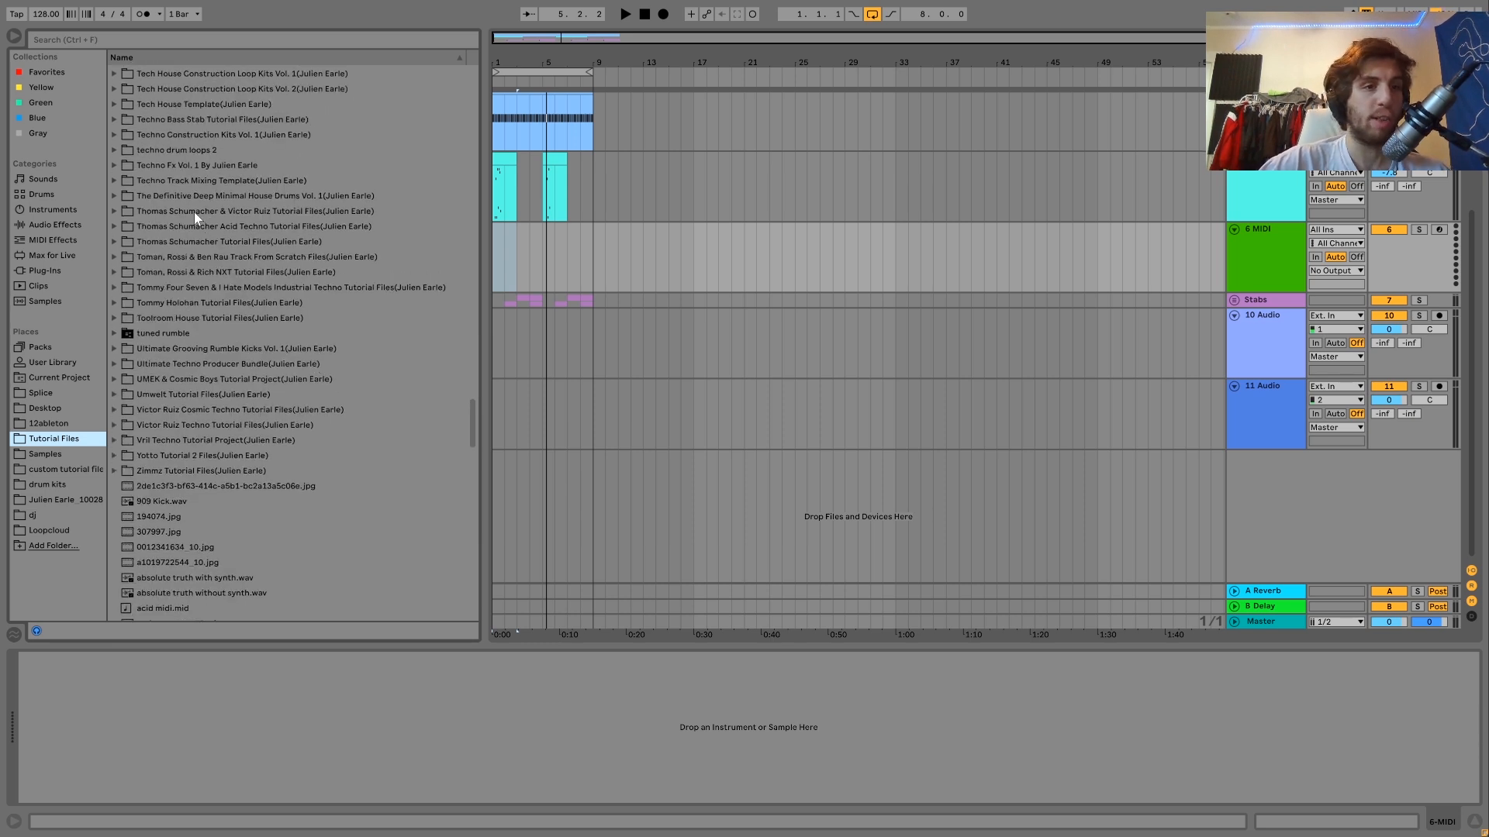
pyautogui.click(207, 226)
pyautogui.press('Up')
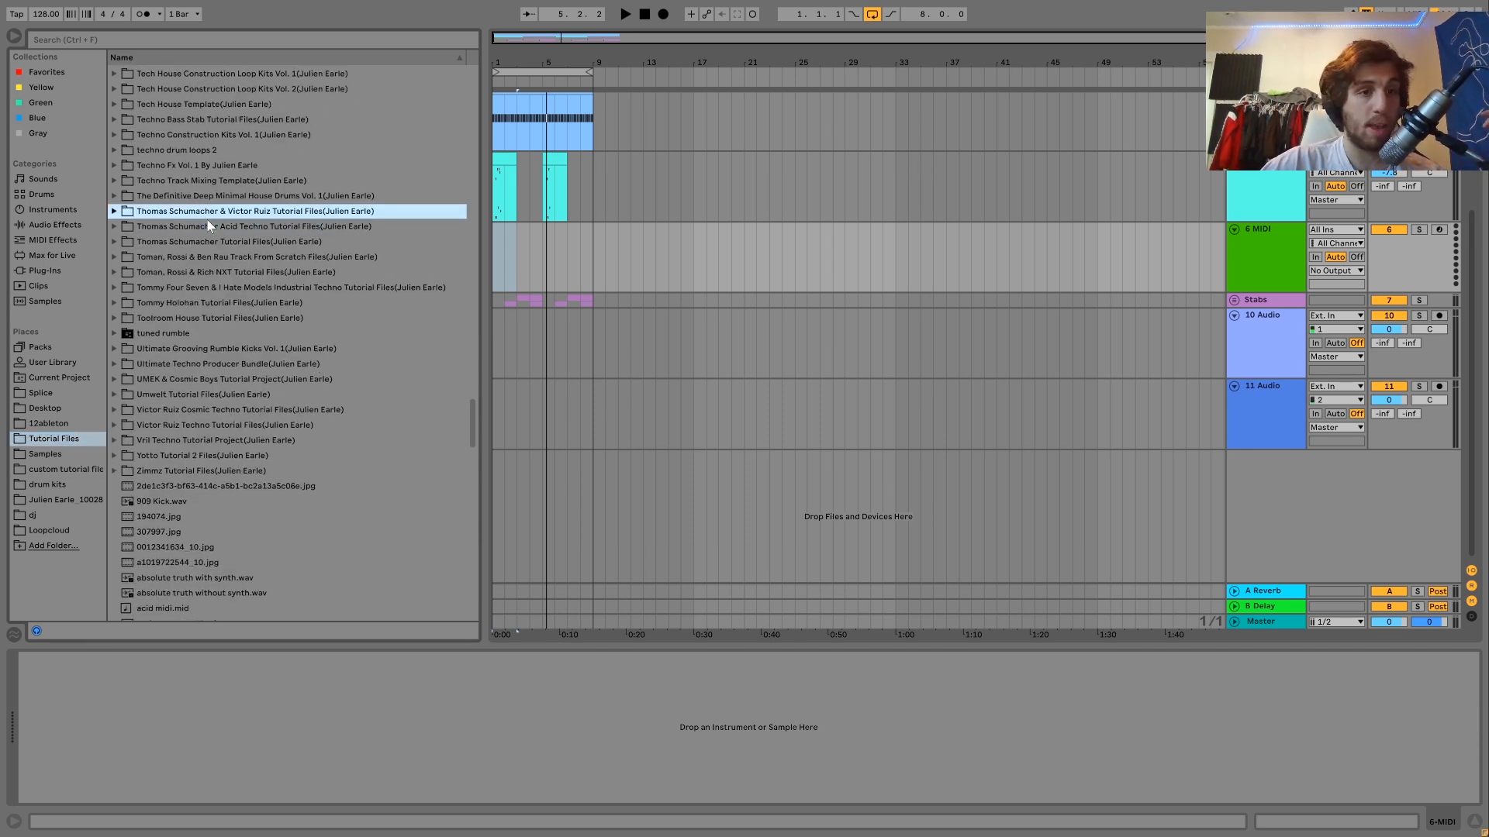
pyautogui.press('Right')
pyautogui.press('Down')
# Audition the hi-hat, kick and ride samples in the Thomas Schumacher & Victor Ruiz folder
pyautogui.click(175, 257)
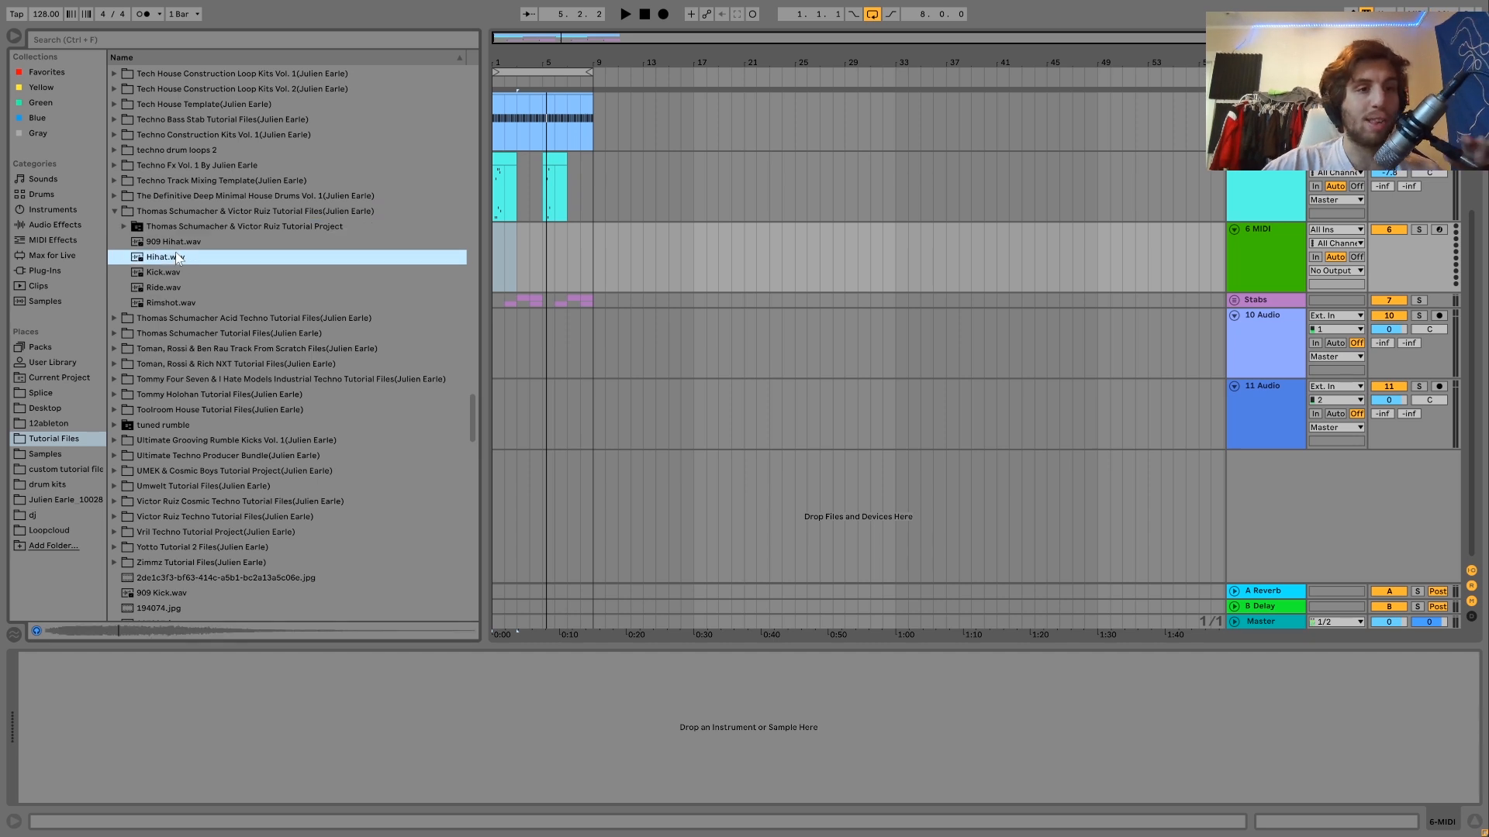
pyautogui.press('Up')
pyautogui.press('Down')
pyautogui.press('Down')
pyautogui.press('Down')
pyautogui.press('Down')
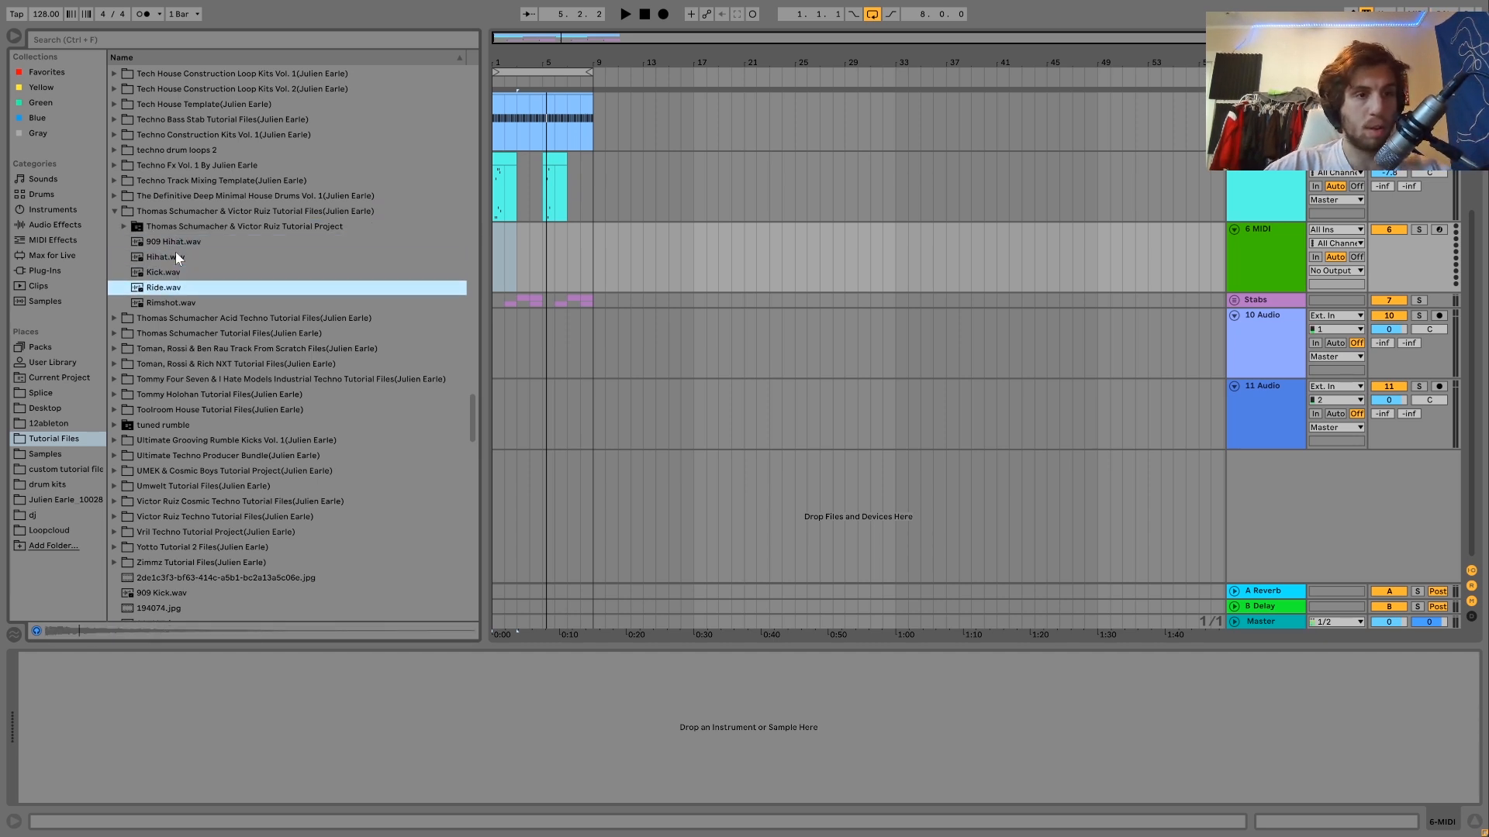
# Audition the hi-hat and percussion samples in the Thomas Schumacher Tutorial Files folder
pyautogui.press('Left')
pyautogui.press('Left')
pyautogui.press('Down')
pyautogui.press('Down')
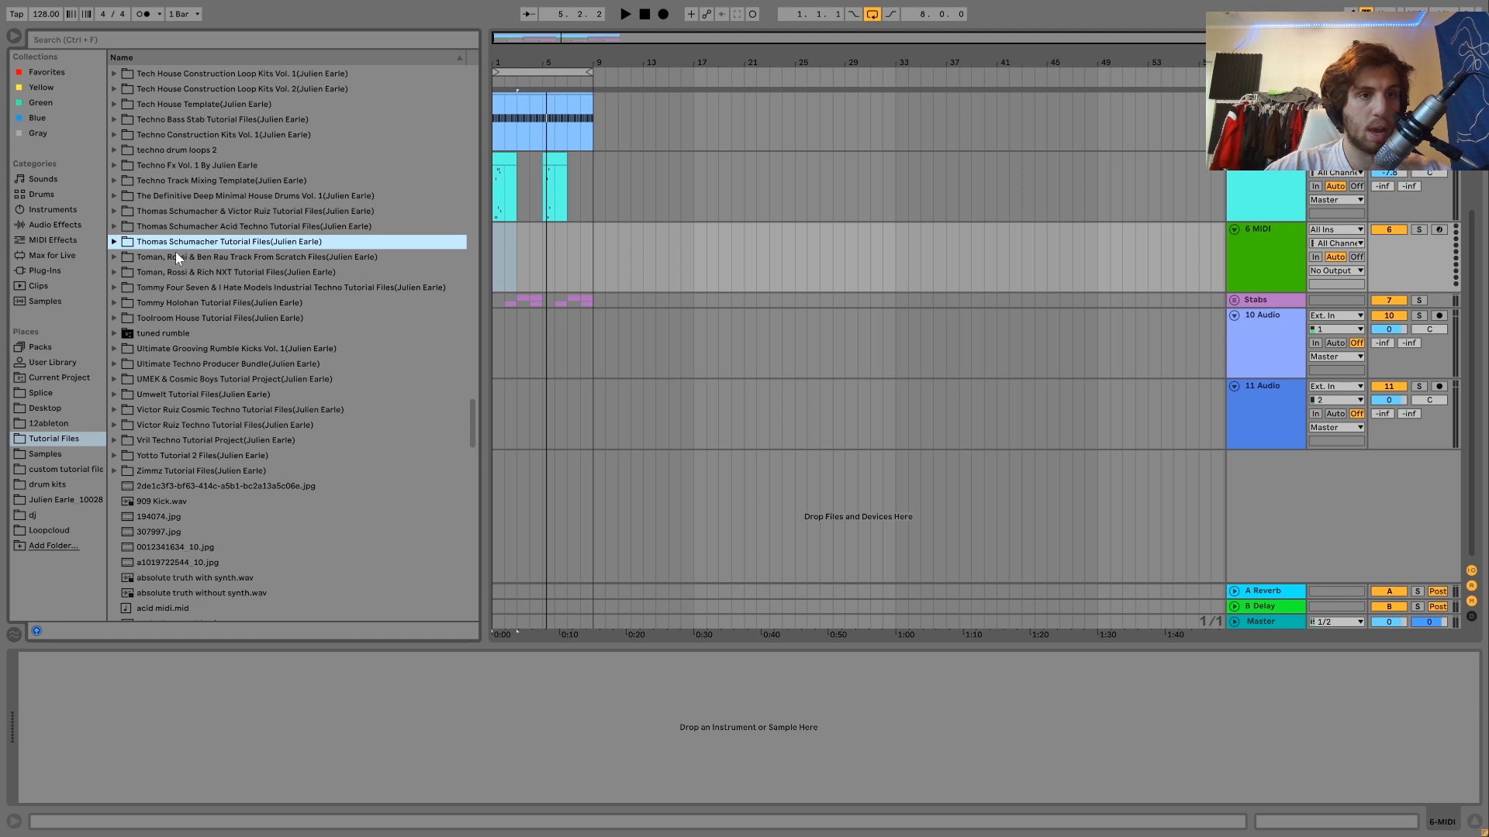
pyautogui.press('Right')
pyautogui.press('Down')
pyautogui.press('Down')
pyautogui.press('Down')
pyautogui.press('Up')
pyautogui.press('Down')
pyautogui.press('Down')
pyautogui.press('Down')
pyautogui.press('Down')
pyautogui.press('Down')
pyautogui.press('Up')
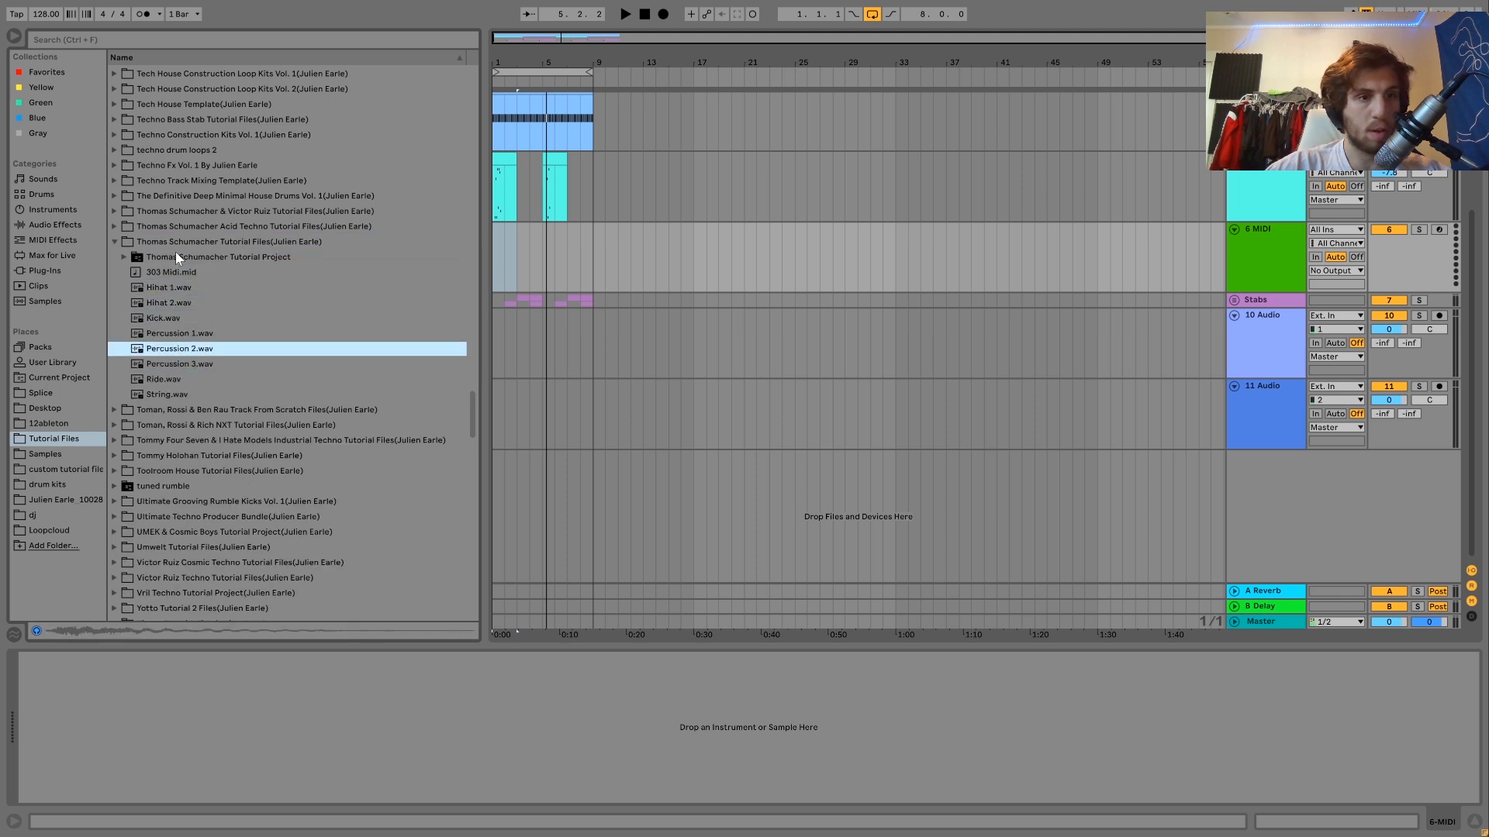
# Return to the Thomas Schumacher & Victor Ruiz folder and load Hihat.wav onto the new MIDI track
pyautogui.press('Up')
pyautogui.press('Up')
pyautogui.press('Up')
pyautogui.press('Up')
pyautogui.press('Up')
pyautogui.press('Up')
pyautogui.press('Up')
pyautogui.press('Up')
pyautogui.press('Up')
pyautogui.press('Up')
pyautogui.press('Down')
pyautogui.press('Down')
pyautogui.press('Up')
pyautogui.press('Right')
pyautogui.press('Down')
pyautogui.press('Down')
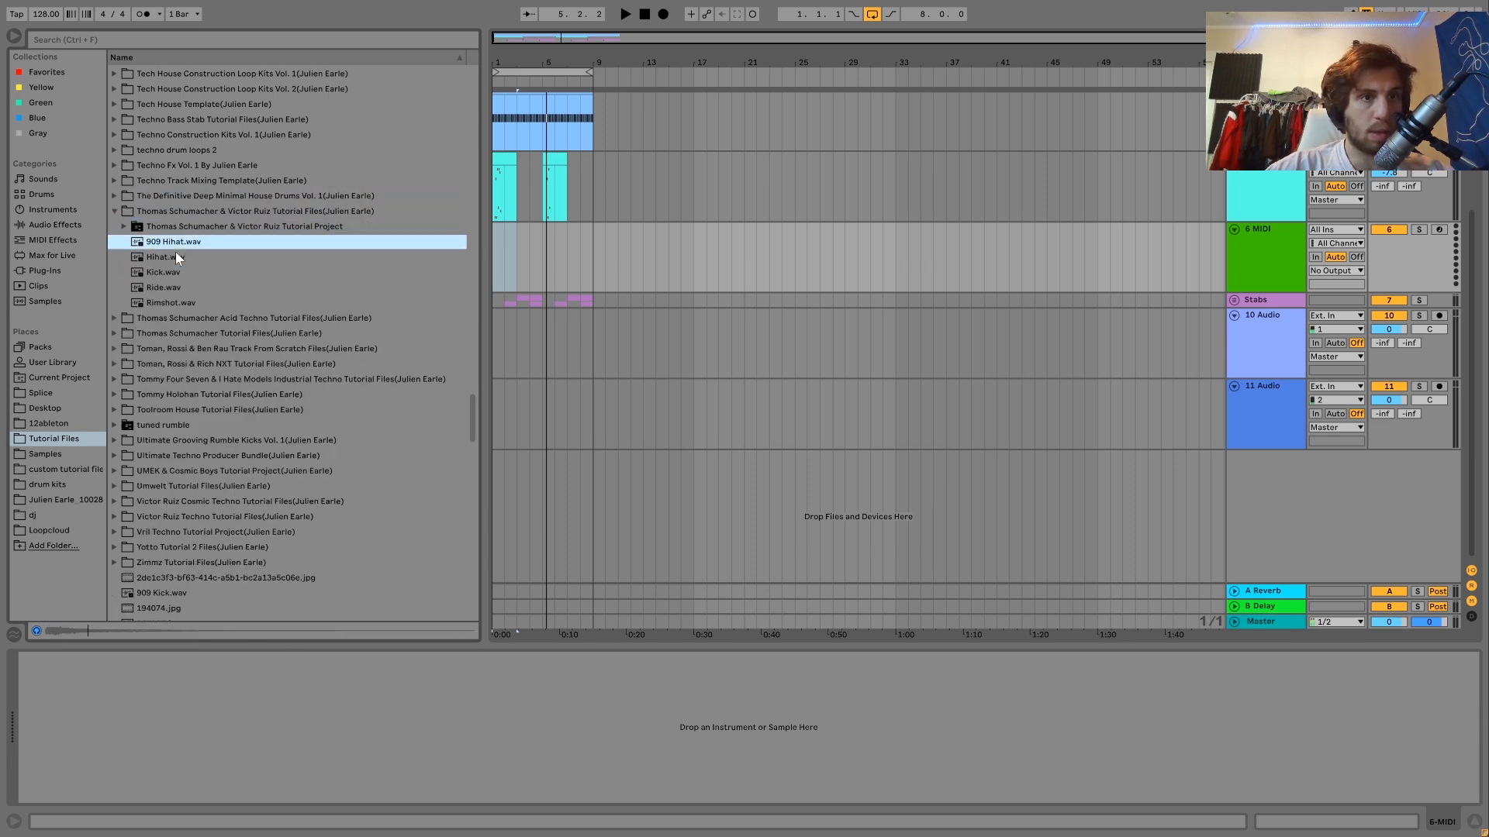
pyautogui.press('Down')
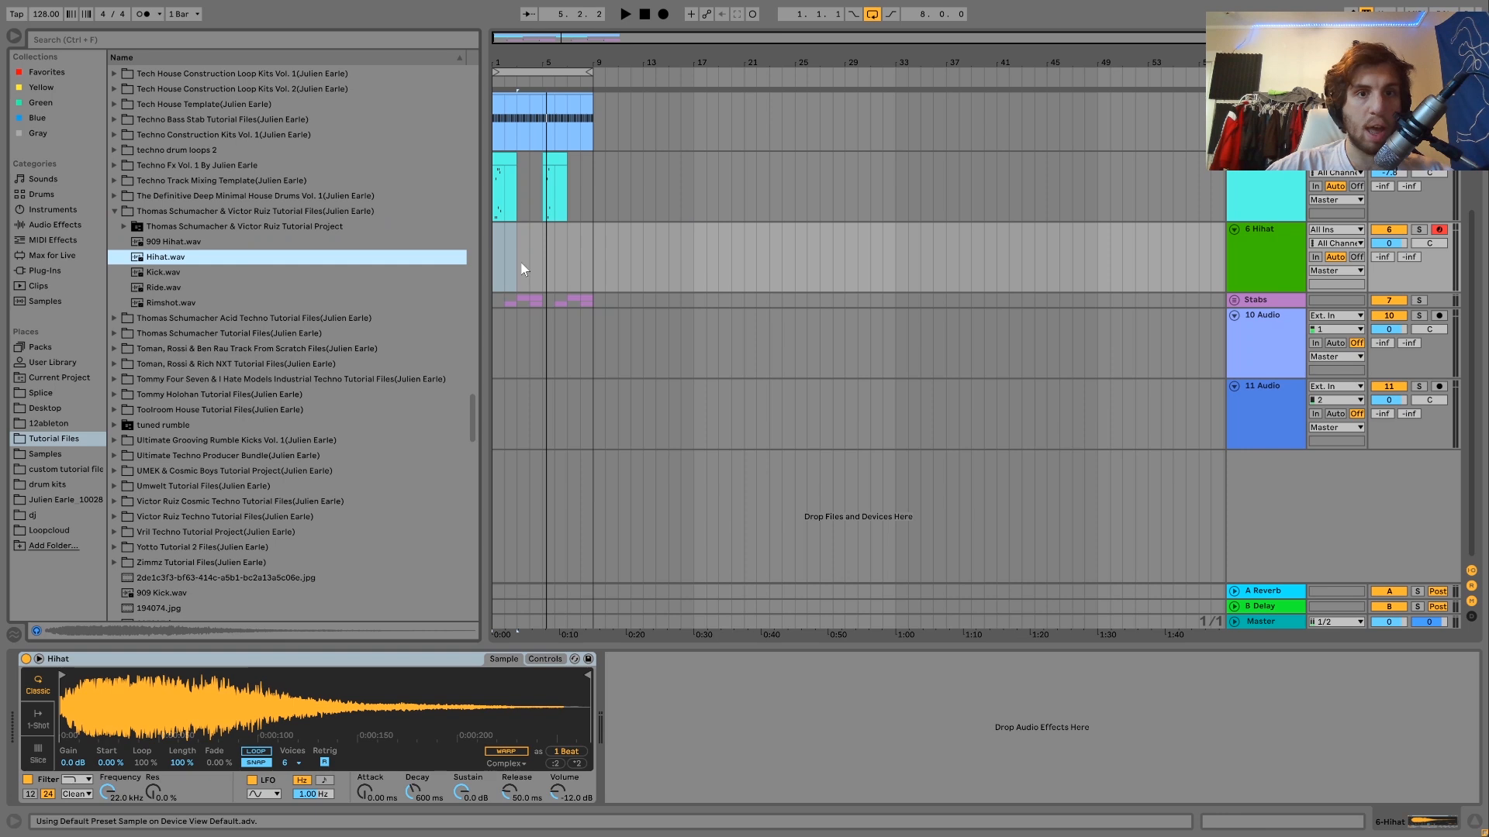
# Insert an empty MIDI clip over bars 1 to 4 on the Hihat track
pyautogui.click(544, 267)
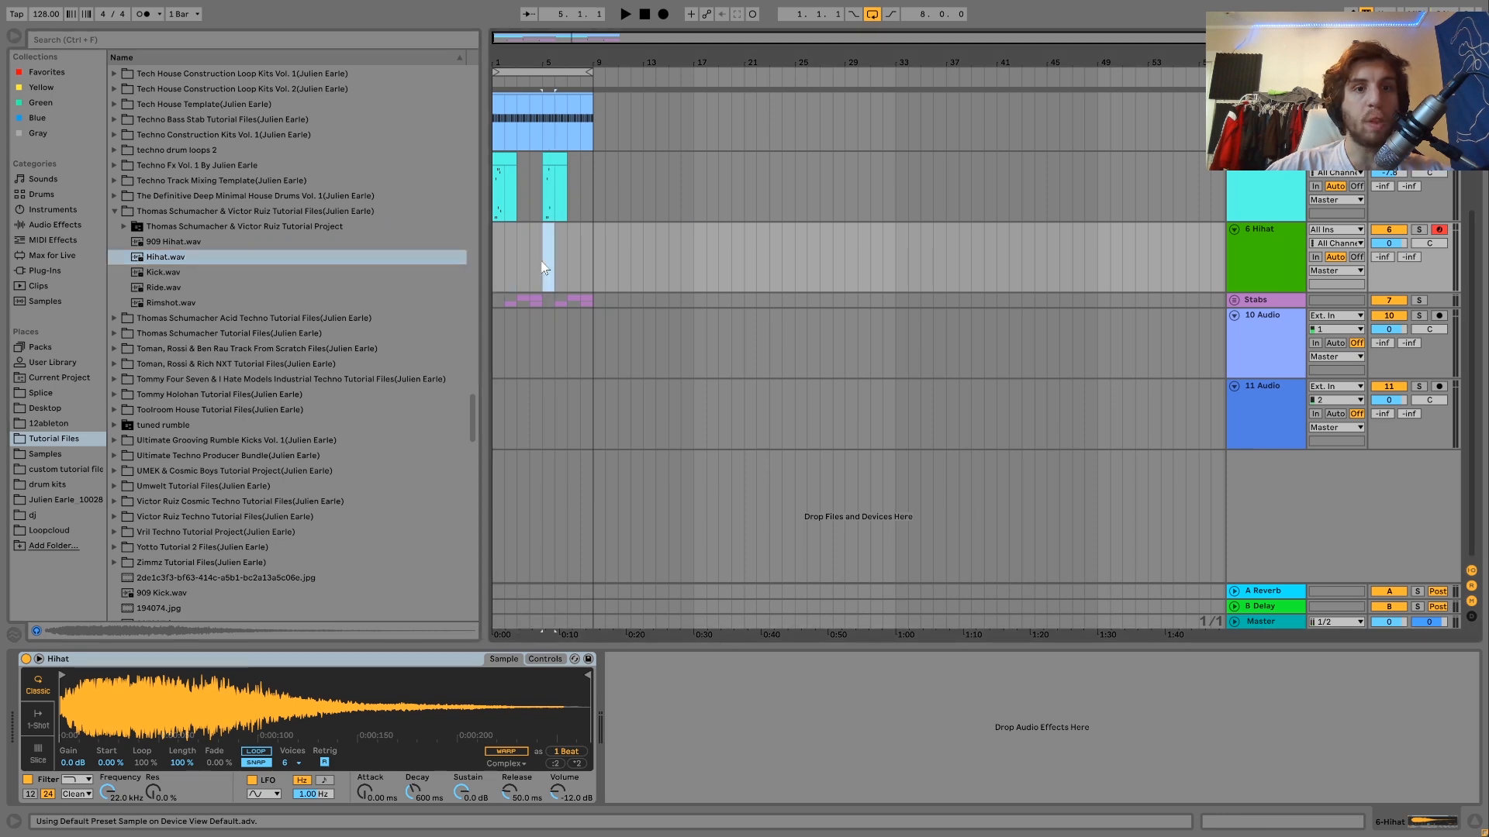
pyautogui.keyDown('shift'); pyautogui.click(495, 249); pyautogui.keyUp('shift')
pyautogui.hotkey('ctrl', 'shift', 'm')
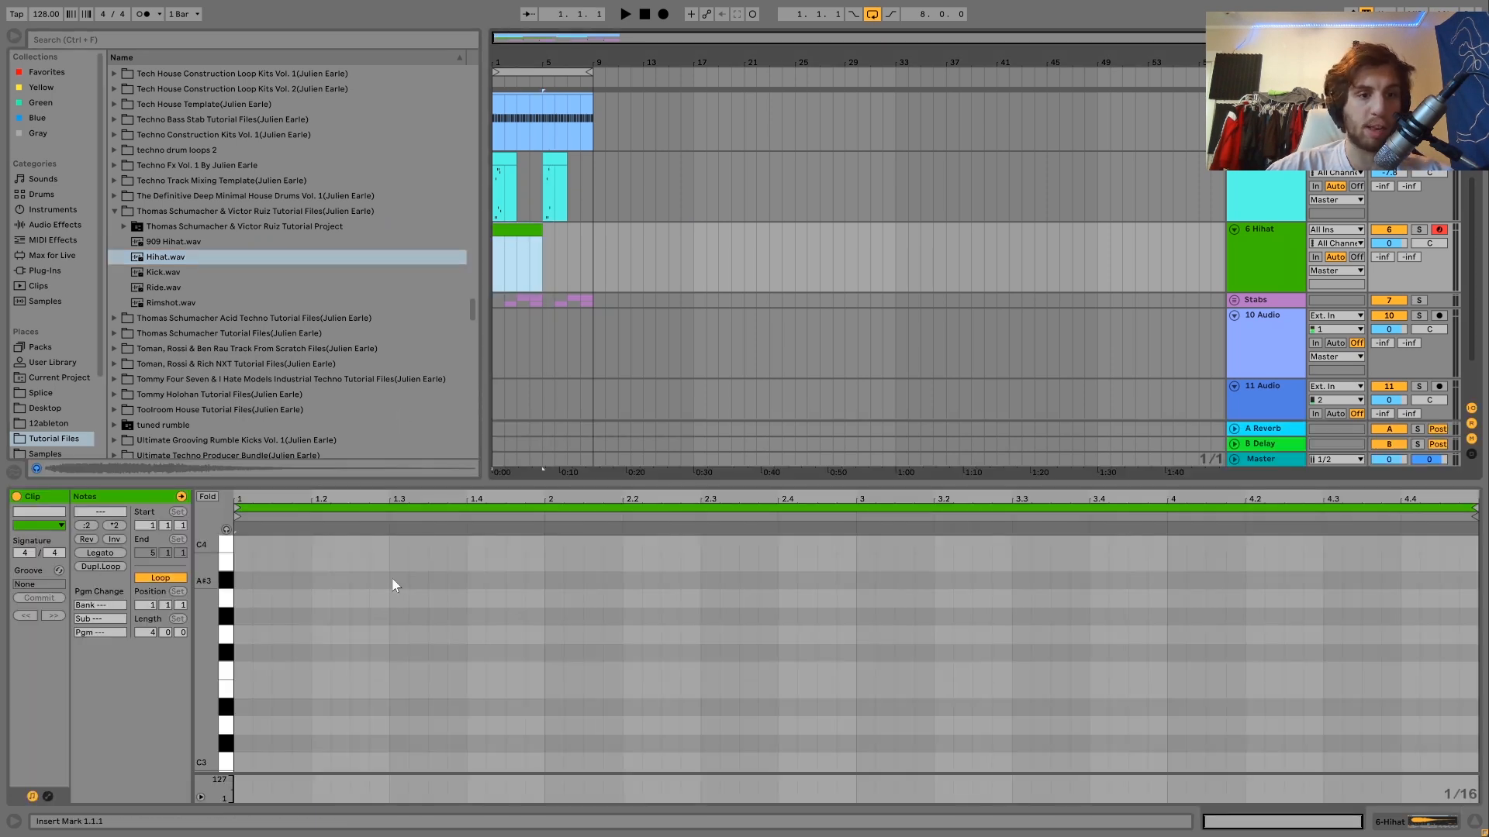
# Fill the four-bar Hihat clip with offbeat C3 eighth notes, starting at 1.1.3 and repeating every beat
pyautogui.doubleClick(284, 763)
pyautogui.moveTo(287, 715); pyautogui.dragTo(354, 774)
pyautogui.hotkey('ctrl', 'd')
pyautogui.hotkey('ctrl', 'd')
pyautogui.hotkey('ctrl', 'd')
pyautogui.hotkey('ctrl', 'a')
pyautogui.hotkey('ctrl', 'd')
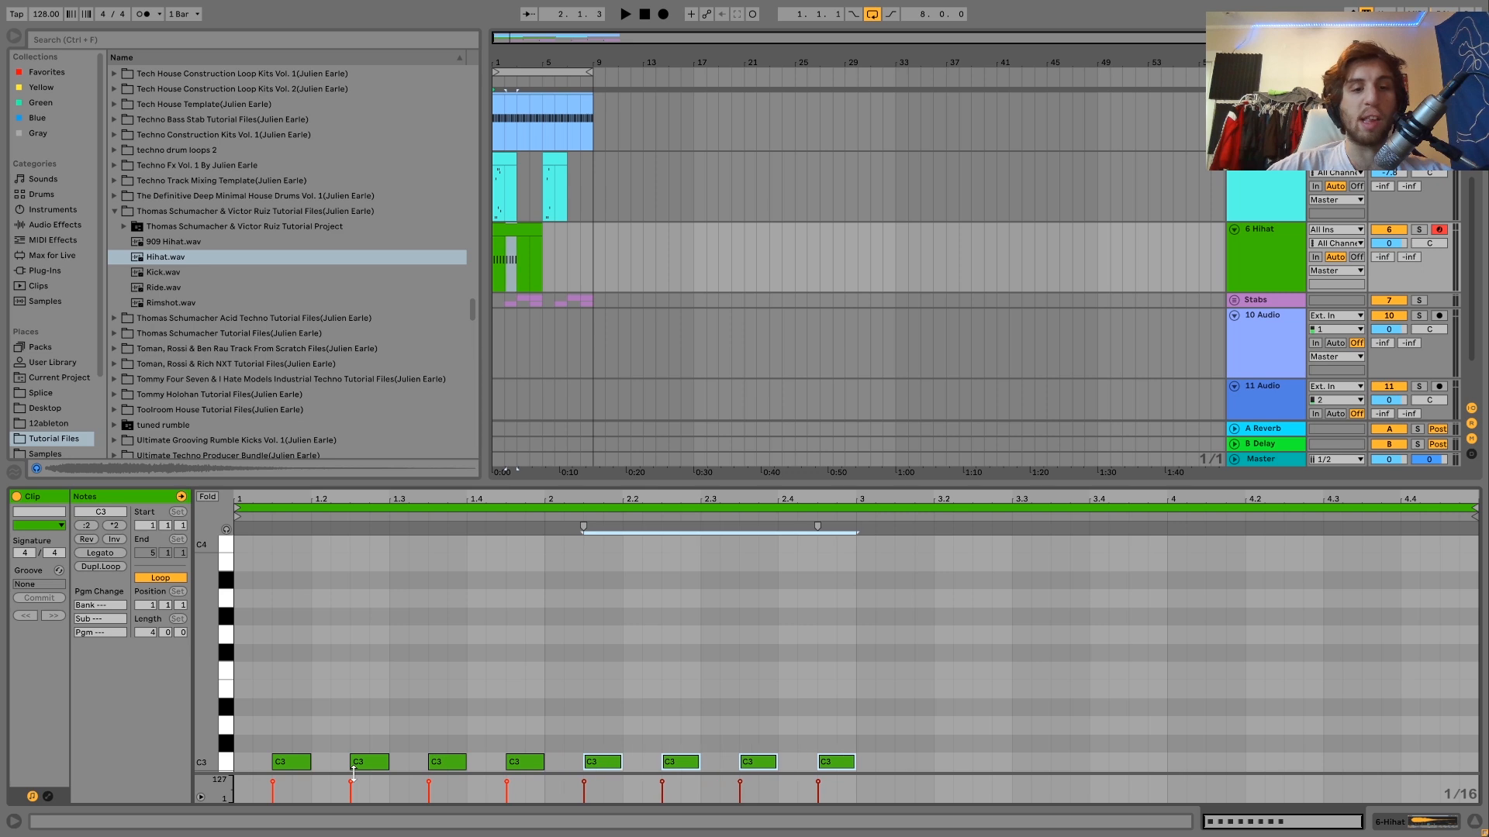
pyautogui.hotkey('ctrl', 'a')
pyautogui.hotkey('ctrl', 'd')
pyautogui.press('Right')
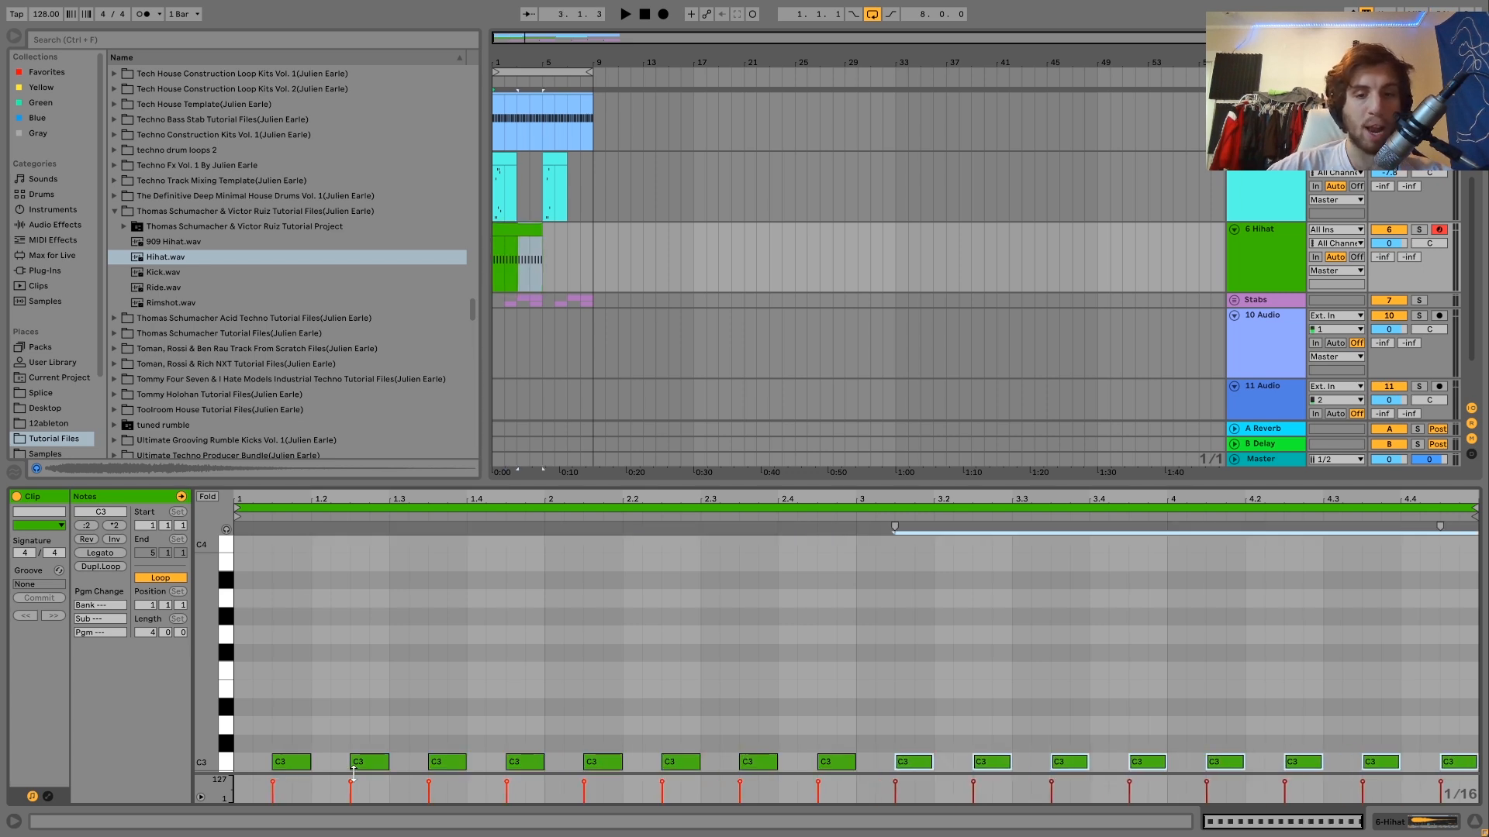
pyautogui.hotkey('ctrl', 'a')
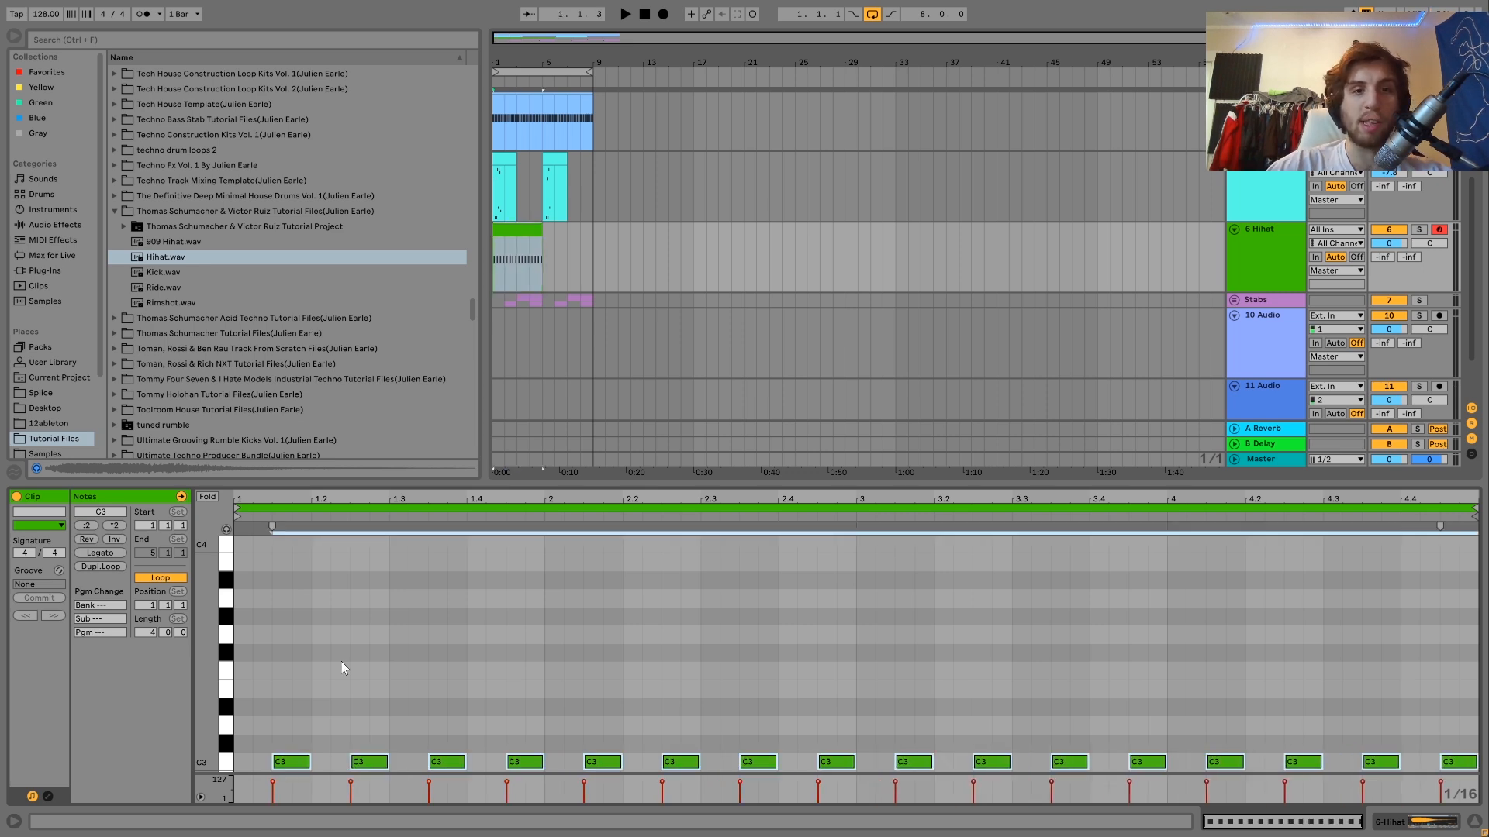
# Extend the Hihat clip through bar 8 and play back the arrangement with it
pyautogui.moveTo(537, 231); pyautogui.dragTo(591, 231)
pyautogui.press('space')
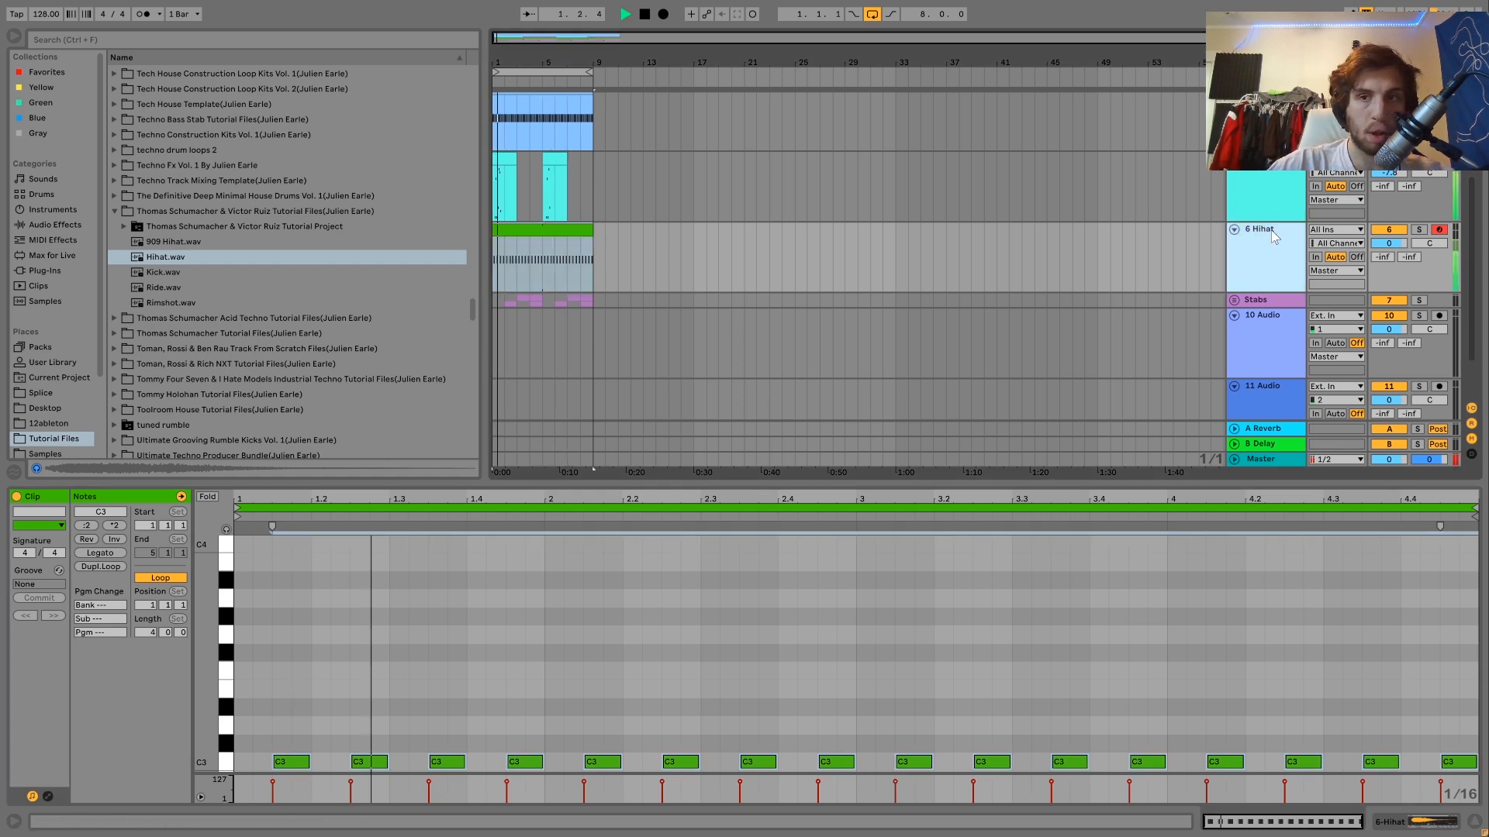
pyautogui.click(1270, 241)
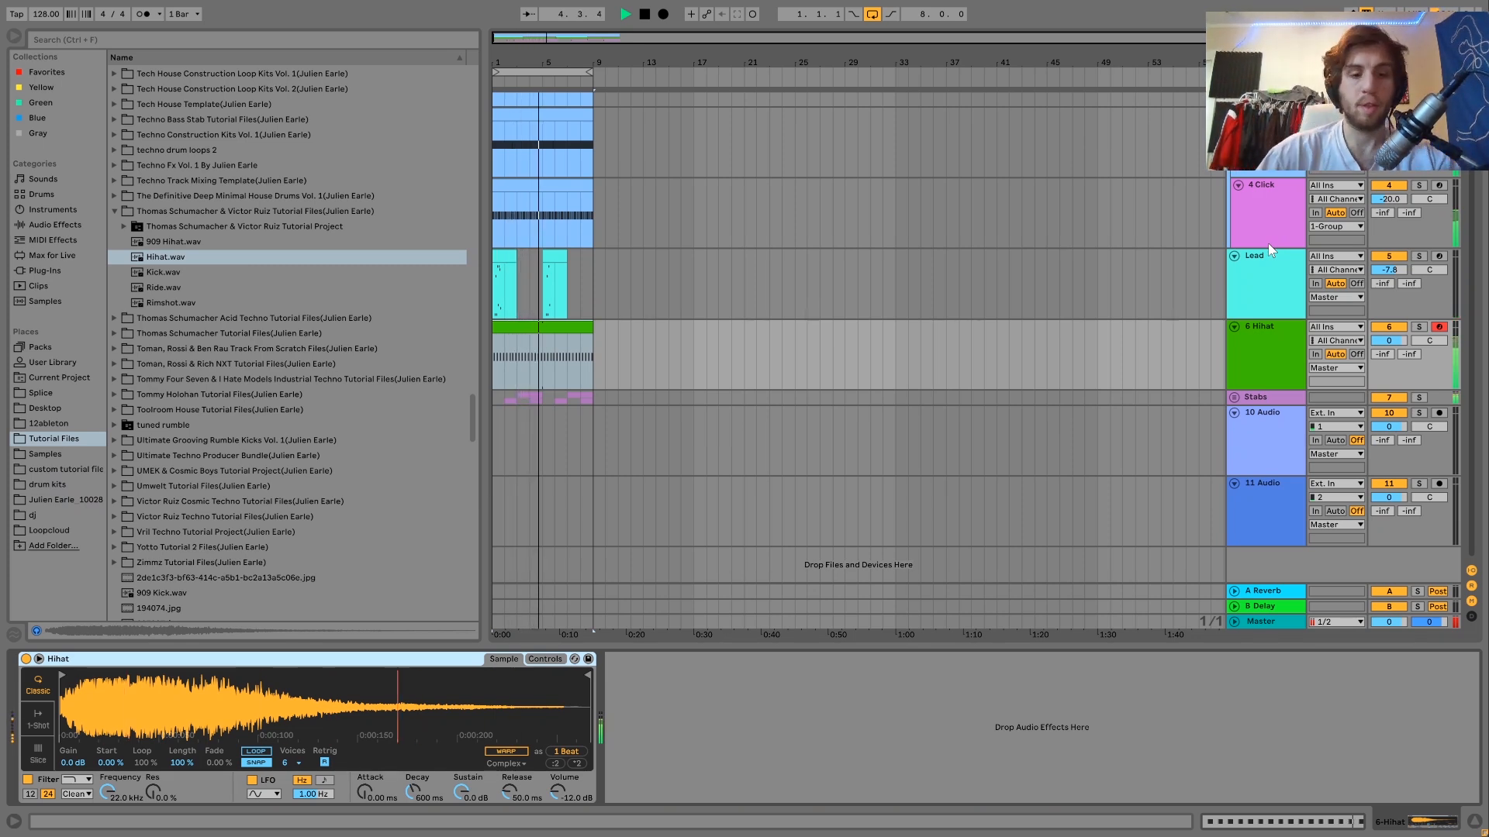
pyautogui.press('space')
# Insert a MIDI track below Hihat and open the T78 Techno Tutorial Files sample folder
pyautogui.hotkey('ctrl', 'shift', 't')
pyautogui.click(229, 180)
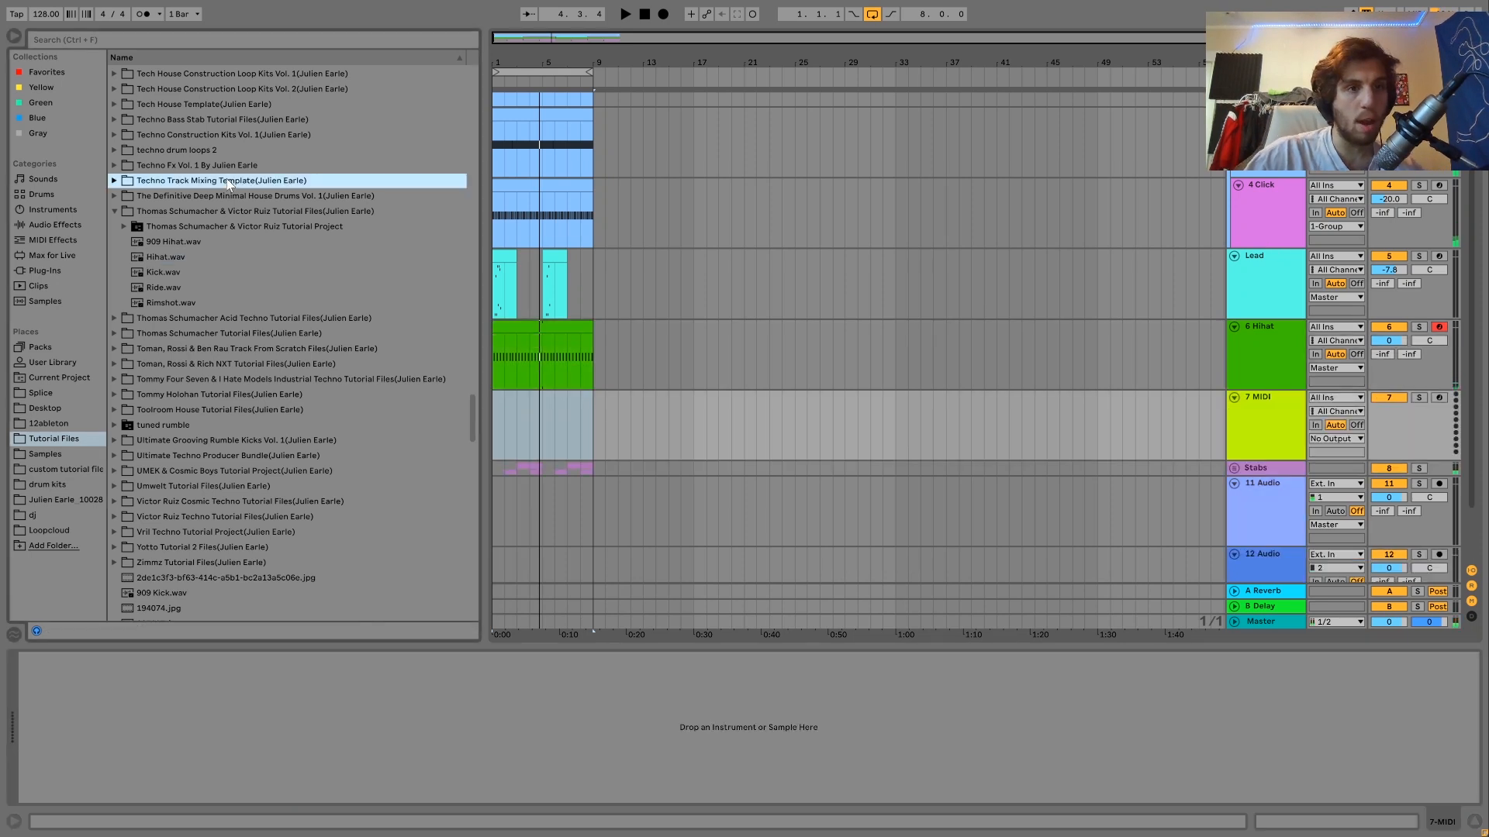
pyautogui.press('Up')
pyautogui.press('Up')
pyautogui.press('Up')
pyautogui.press('Up')
pyautogui.press('Up')
pyautogui.press('Up')
pyautogui.press('Up')
pyautogui.press('Up')
pyautogui.press('Up')
pyautogui.press('Up')
pyautogui.press('Up')
pyautogui.press('Up')
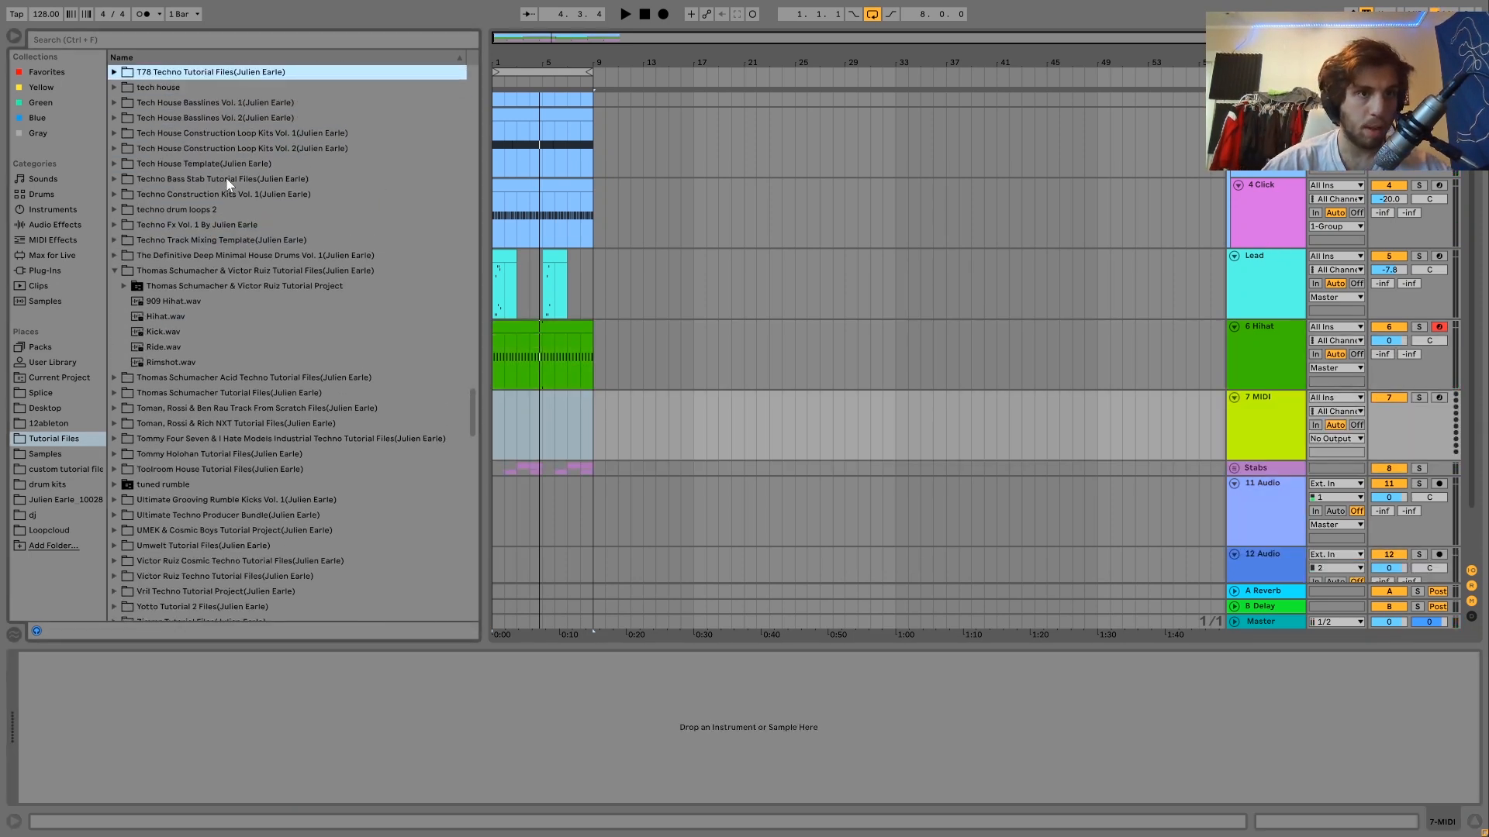
pyautogui.press('Down')
pyautogui.press('Right')
pyautogui.press('Down')
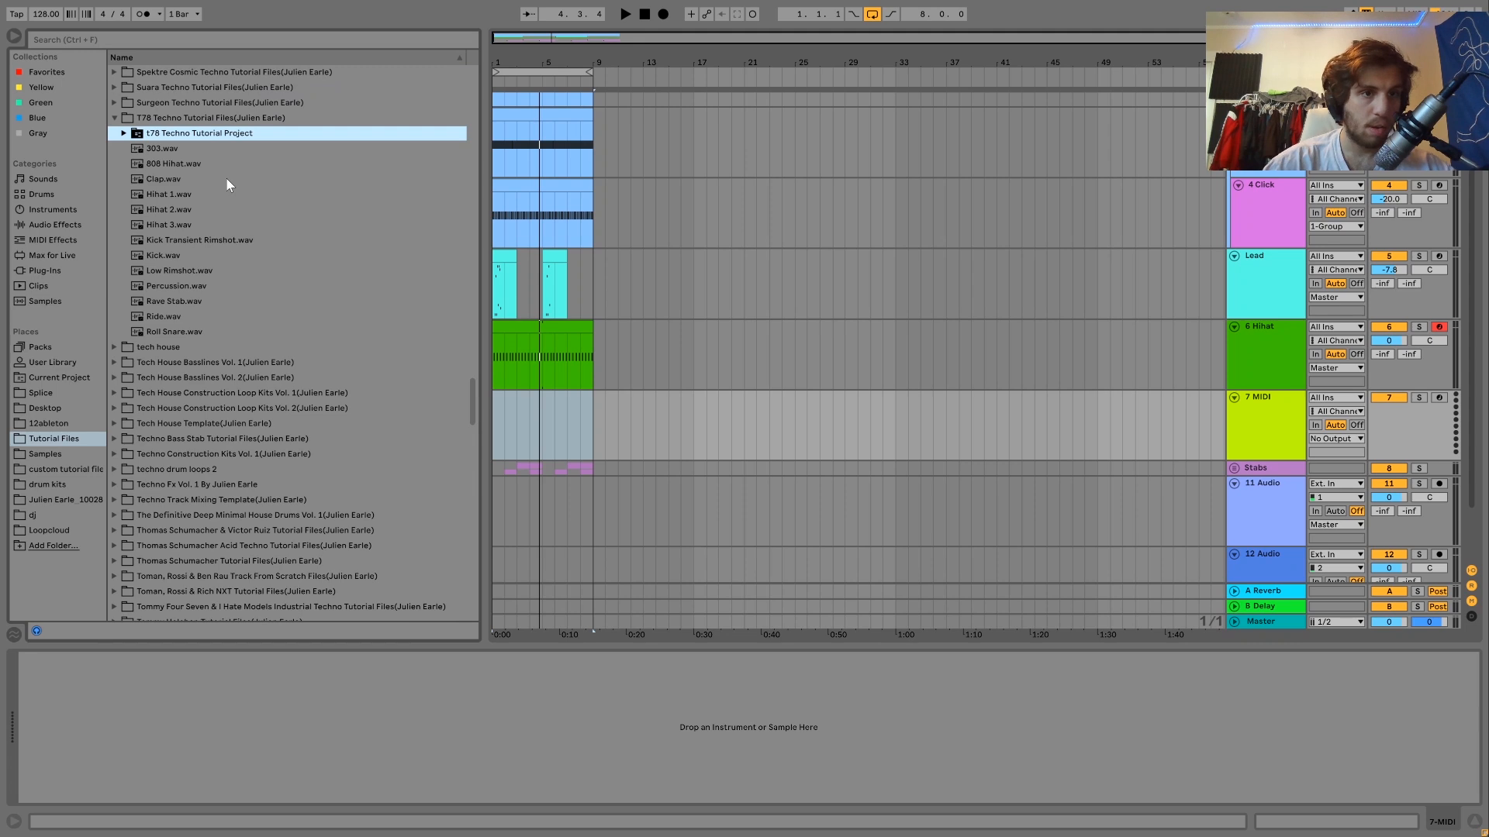
# Audition the T78 samples and load Hihat 3.wav onto the new MIDI track
pyautogui.press('Down')
pyautogui.press('Down')
pyautogui.press('Down')
pyautogui.press('Down')
pyautogui.press('Down')
pyautogui.press('Down')
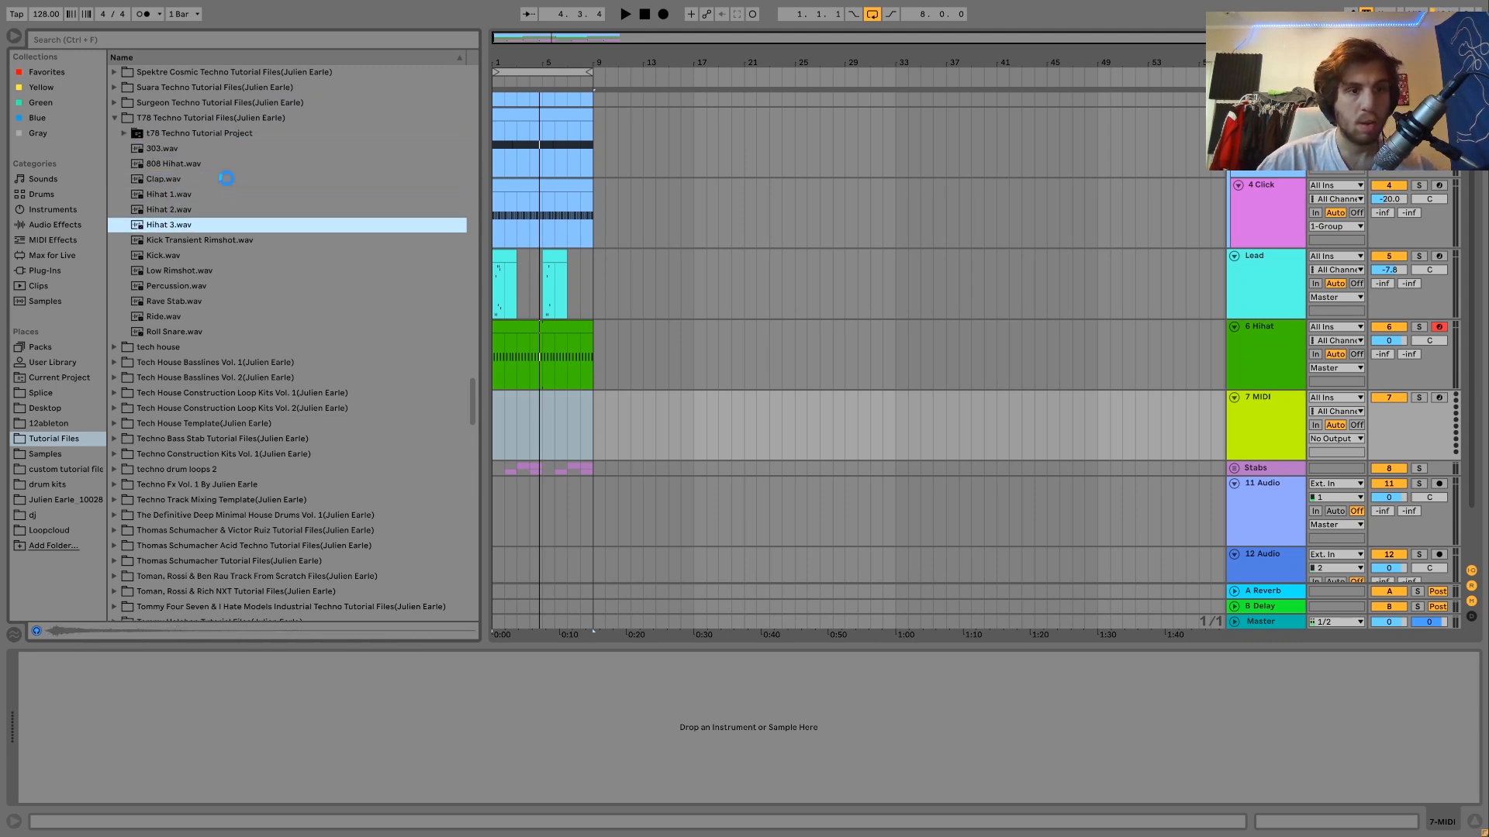
pyautogui.moveTo(395, 283); pyautogui.dragTo(541, 427)
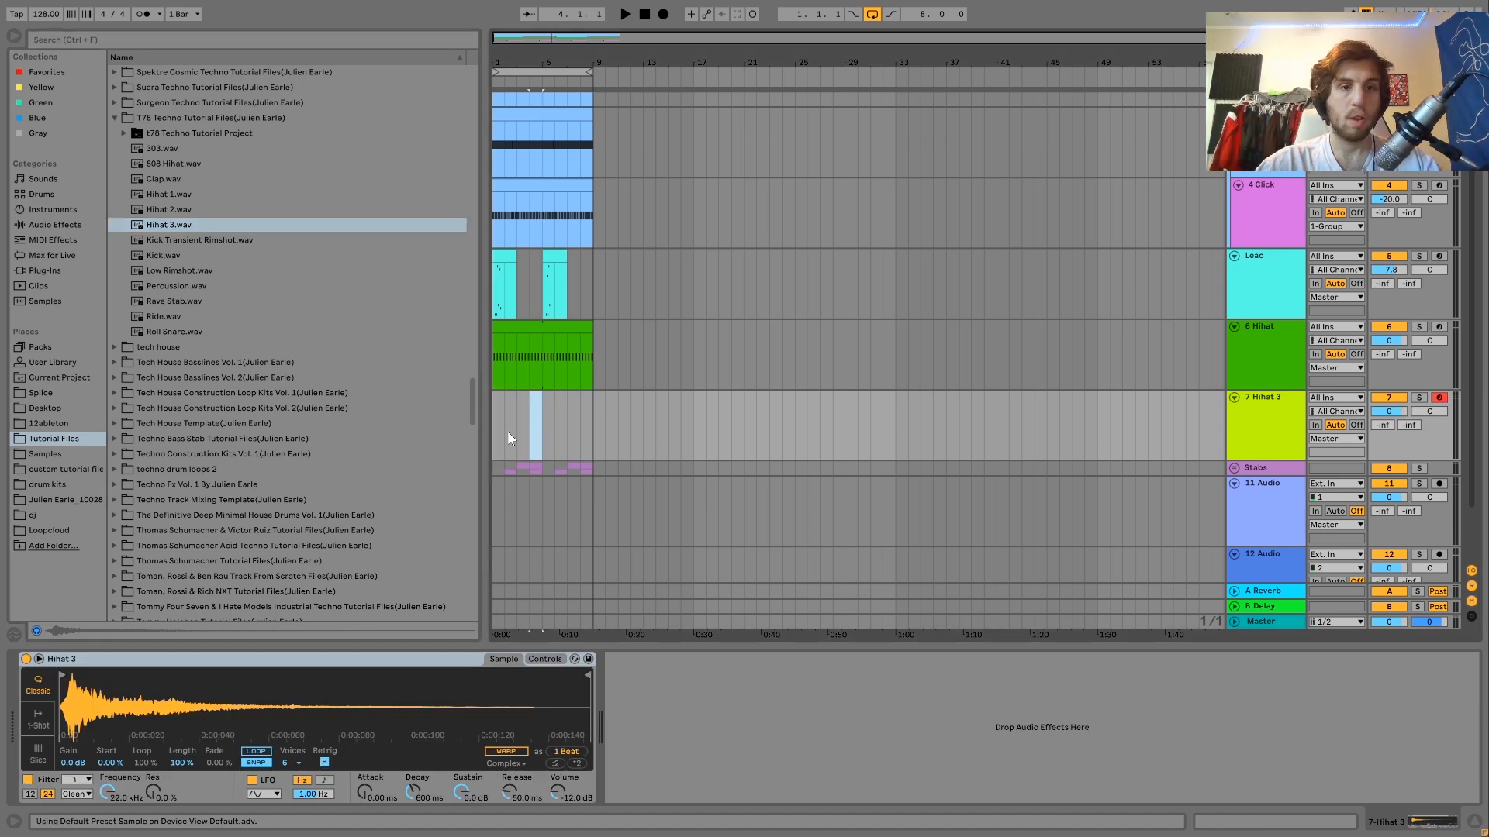
# Insert a four-bar MIDI clip on the Hihat 3 track and add C3 sixteenth notes at 1.1.2 and 1.1.4
pyautogui.hotkey('ctrl', 'shift', 'm')
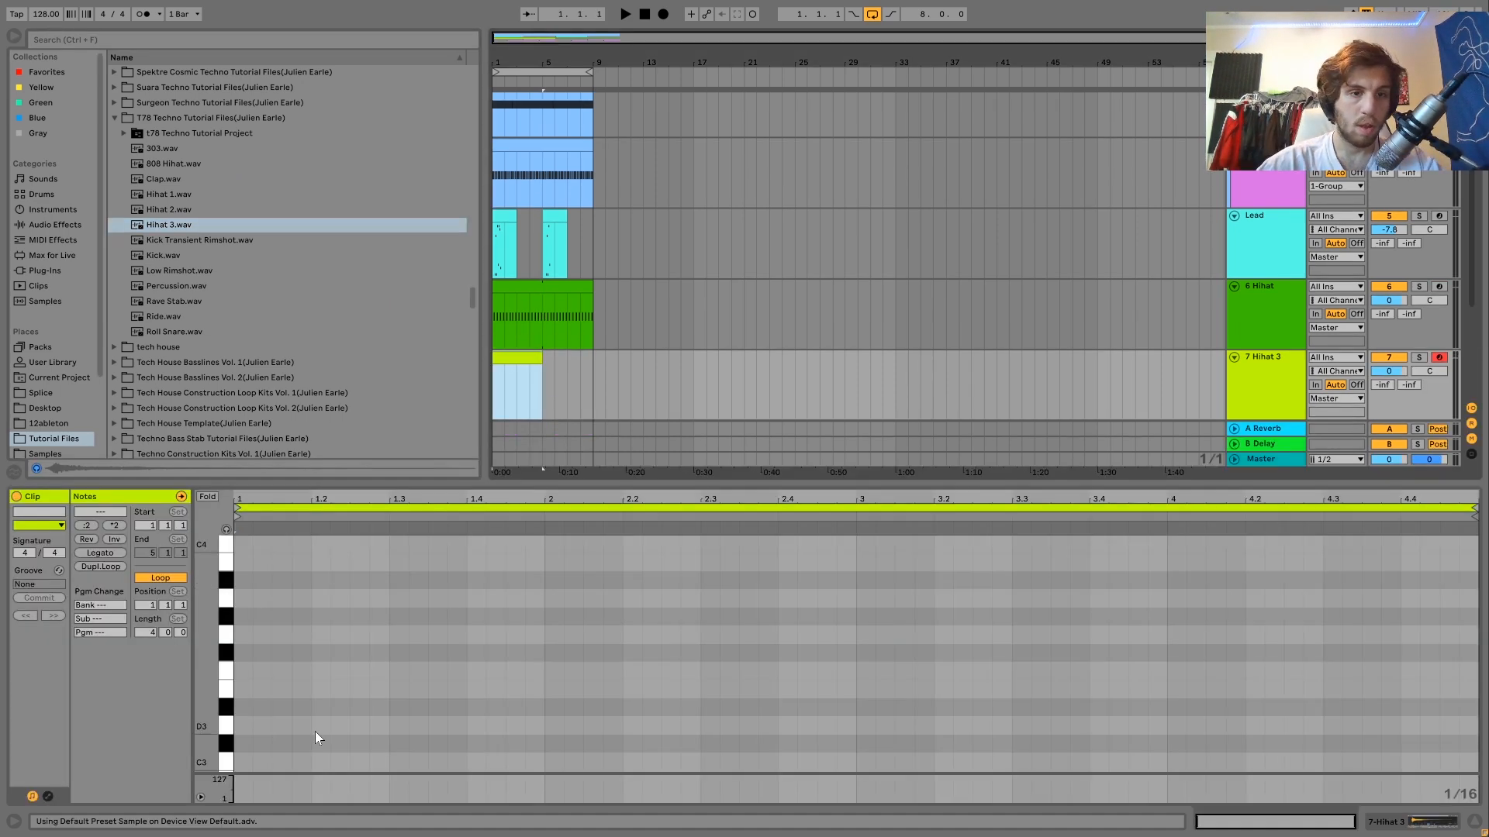
pyautogui.doubleClick(267, 767)
pyautogui.hotkey('ctrl', 'd')
pyautogui.press('Right')
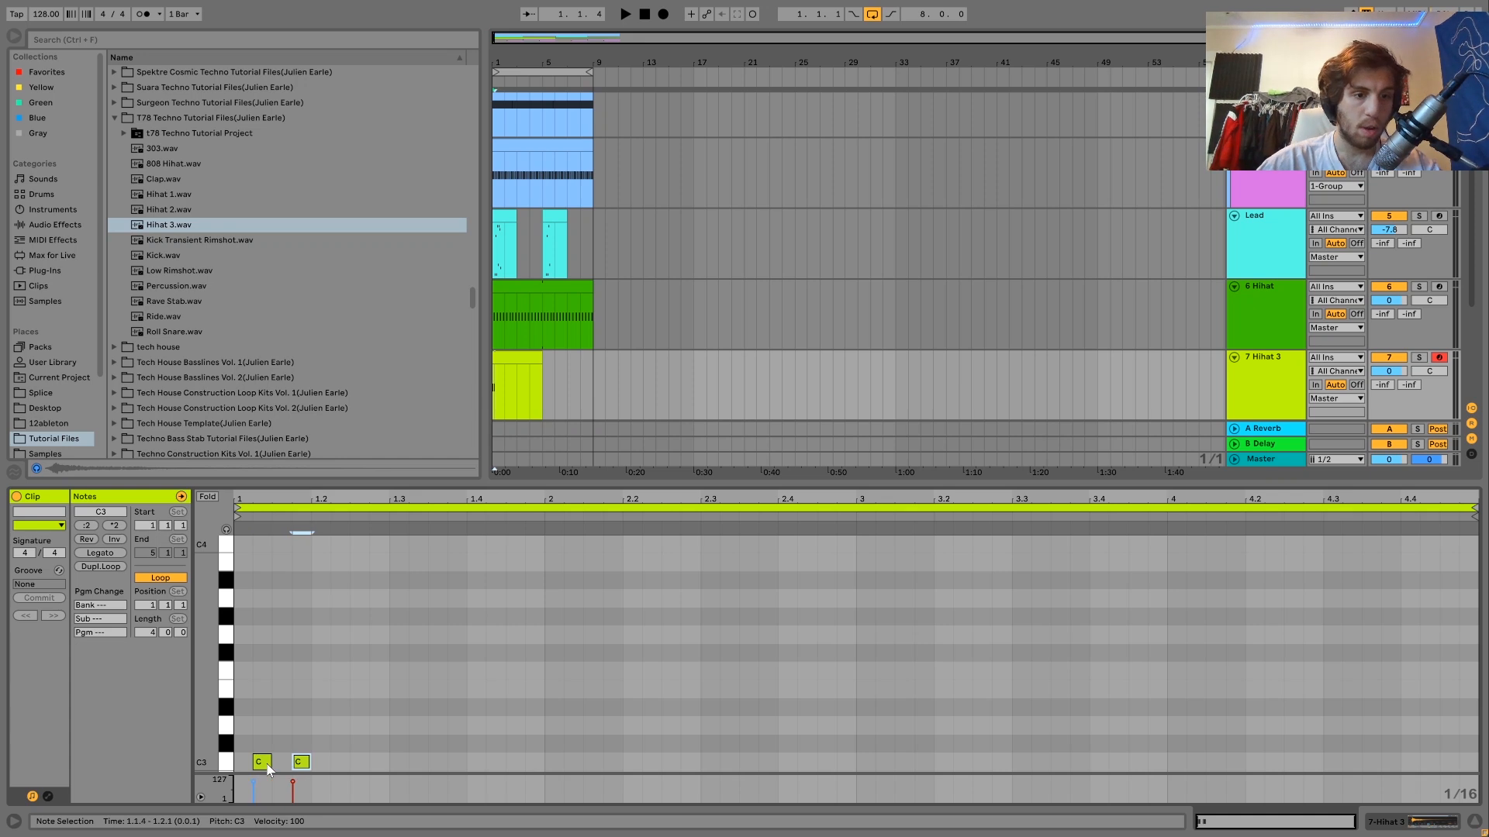
# Repeat the C3 notes on every second sixteenth until they fill all four bars of the Hihat 3 clip
pyautogui.hotkey('ctrl', 'd')
pyautogui.hotkey('ctrl', 'd')
pyautogui.hotkey('ctrl', 'd')
pyautogui.doubleClick(267, 767)
pyautogui.hotkey('ctrl', 'z')
pyautogui.hotkey('ctrl', 'z')
pyautogui.hotkey('ctrl', 'z')
pyautogui.hotkey('ctrl', 'd')
pyautogui.hotkey('ctrl', 'a')
pyautogui.hotkey('ctrl', 'd')
pyautogui.hotkey('ctrl', 'a')
pyautogui.hotkey('ctrl', 'l')
# Play back the arrangement, extend the Hihat 3 clip through bar 8 and set its track volume to 1.5 dB
pyautogui.press('space')
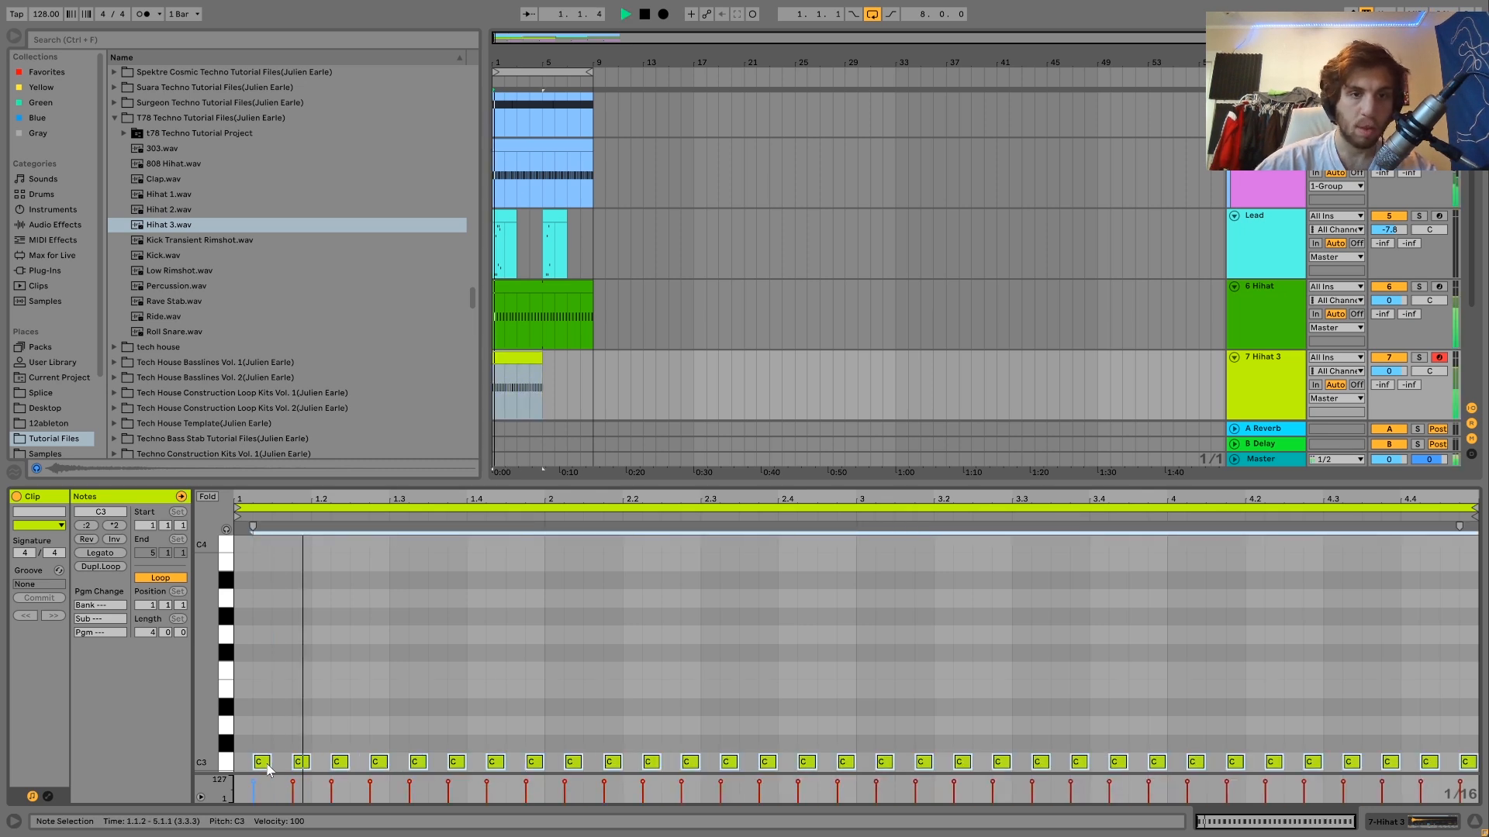
pyautogui.moveTo(546, 366); pyautogui.dragTo(593, 365)
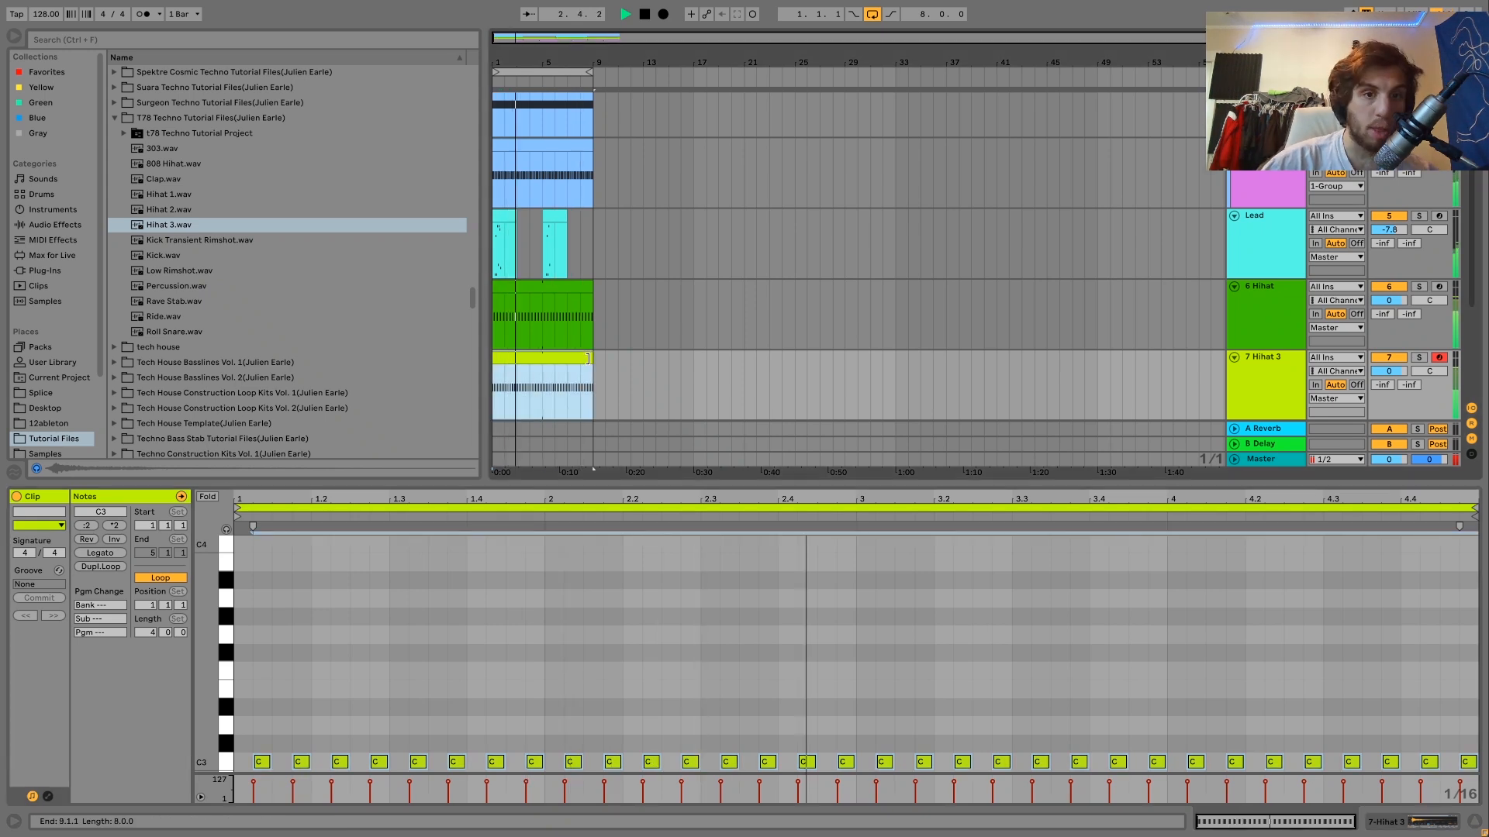
pyautogui.click(1250, 380)
pyautogui.moveTo(1402, 376); pyautogui.dragTo(1402, 367)
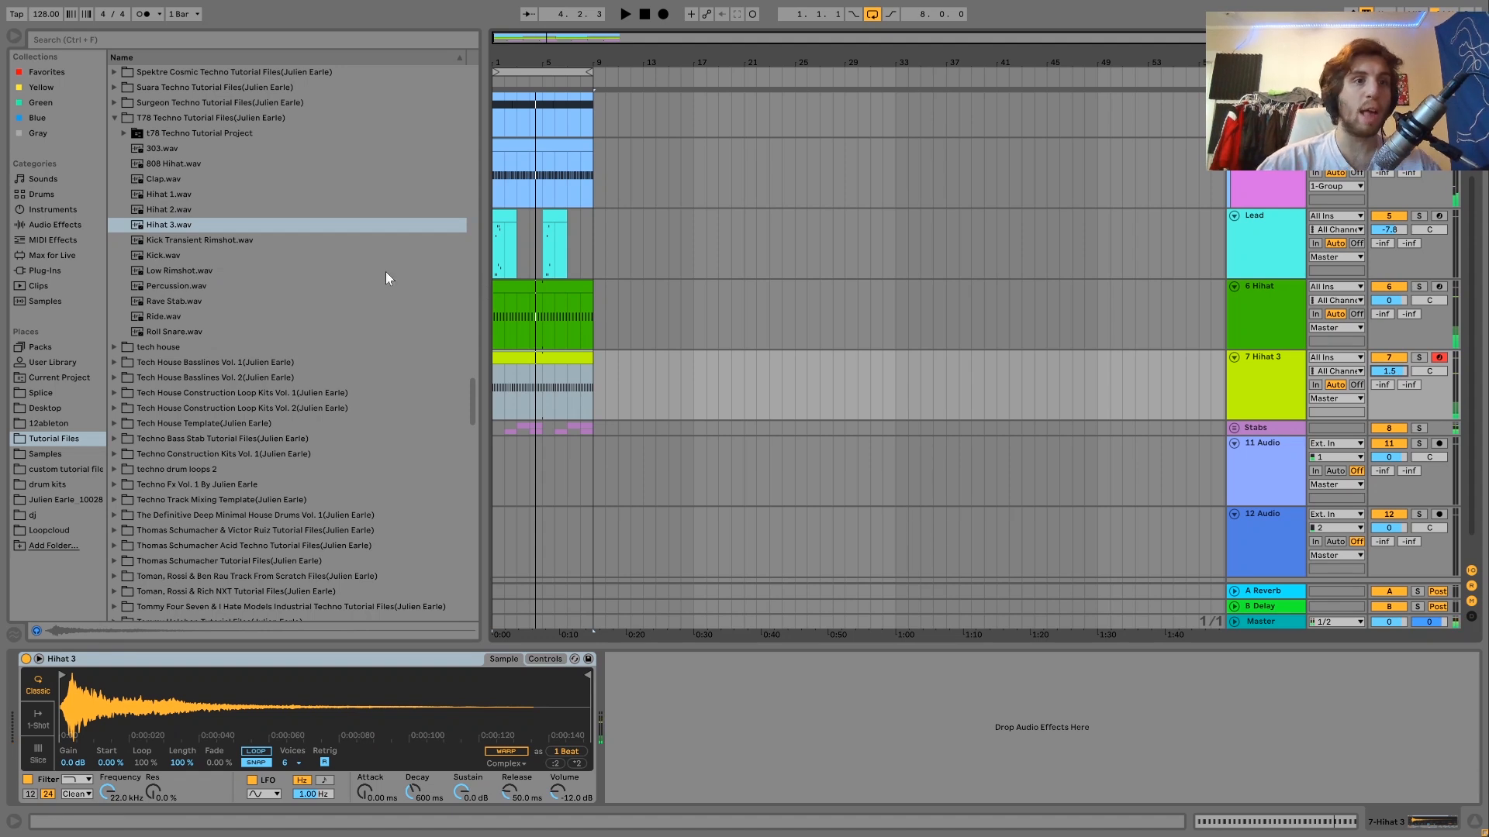
# Insert a MIDI track below Hihat 3 and open the Definitive Techno Drum Loops Vol. 2 folder
pyautogui.hotkey('ctrl', 'shift', 't')
pyautogui.scroll(10, 385, 271)
pyautogui.scroll(15, 385, 271)
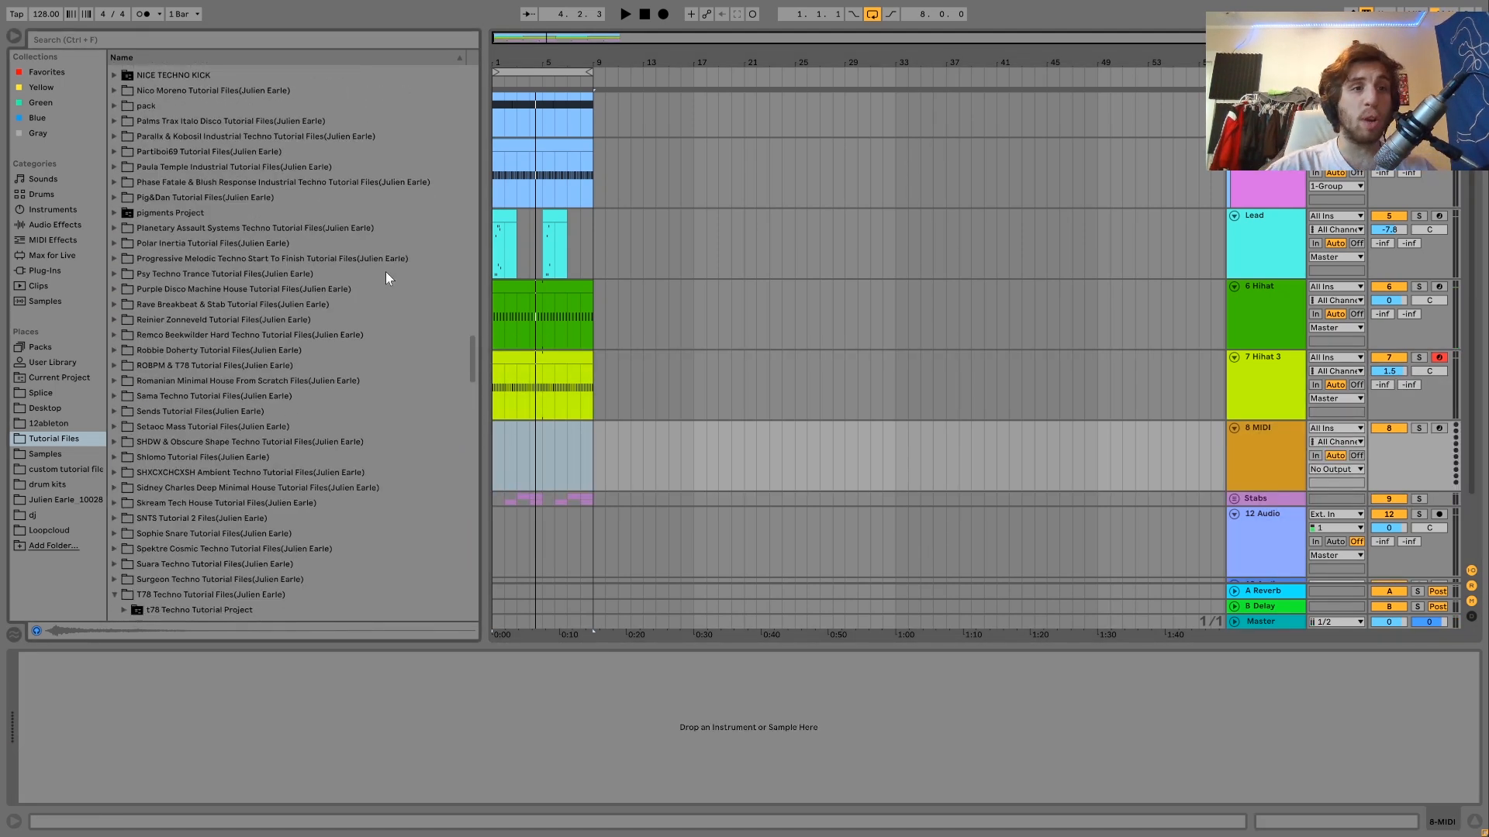
pyautogui.scroll(10, 387, 278)
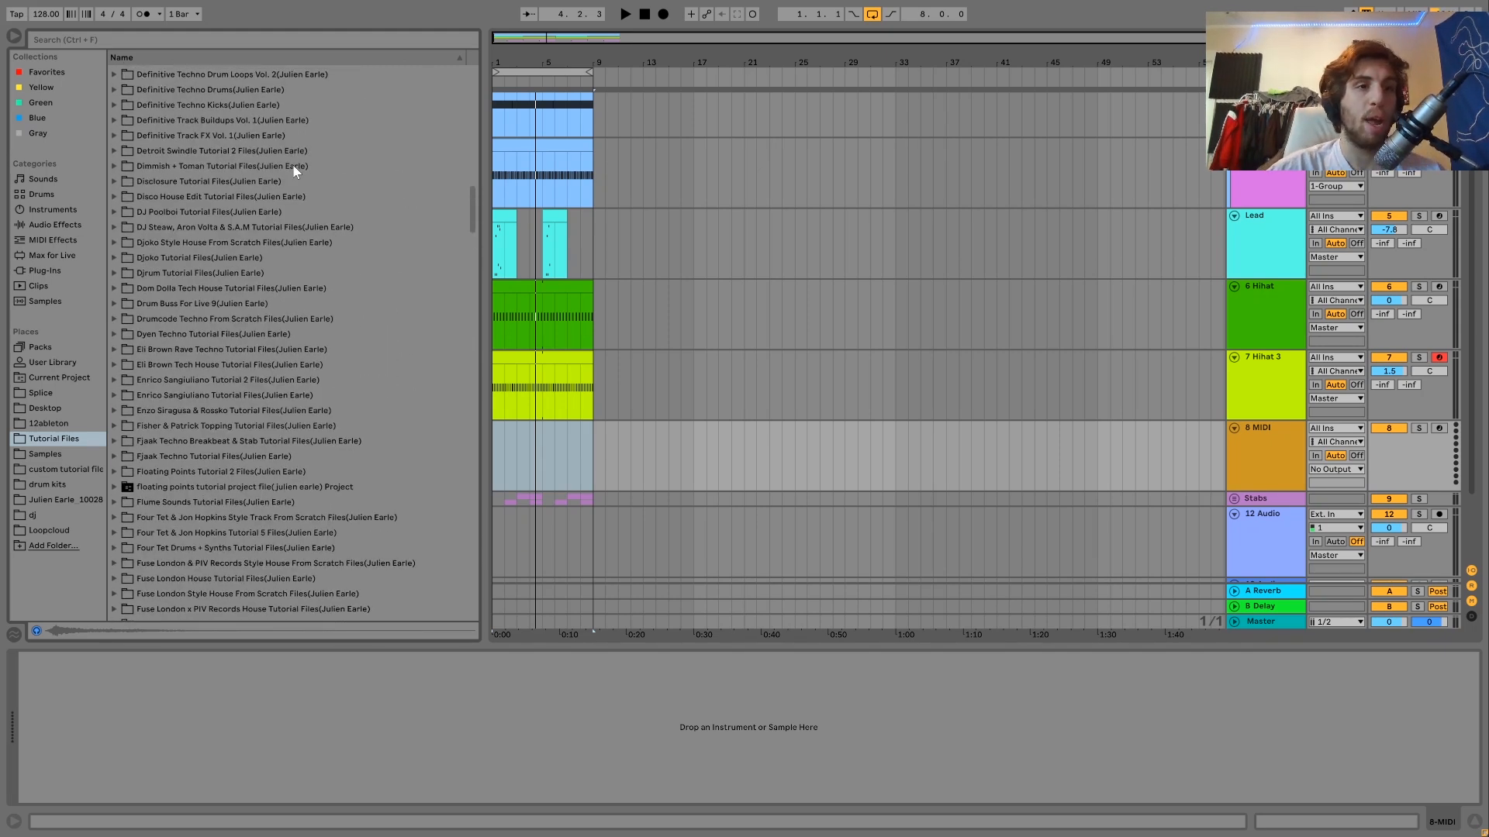
pyautogui.scroll(1, 156, 96)
pyautogui.click(153, 94)
pyautogui.press('Right')
# Audition the hi-hat samples in the Loop 3 128 Bpm folder, then close it
pyautogui.press('Down')
pyautogui.press('Down')
pyautogui.press('Down')
pyautogui.press('Down')
pyautogui.press('Right')
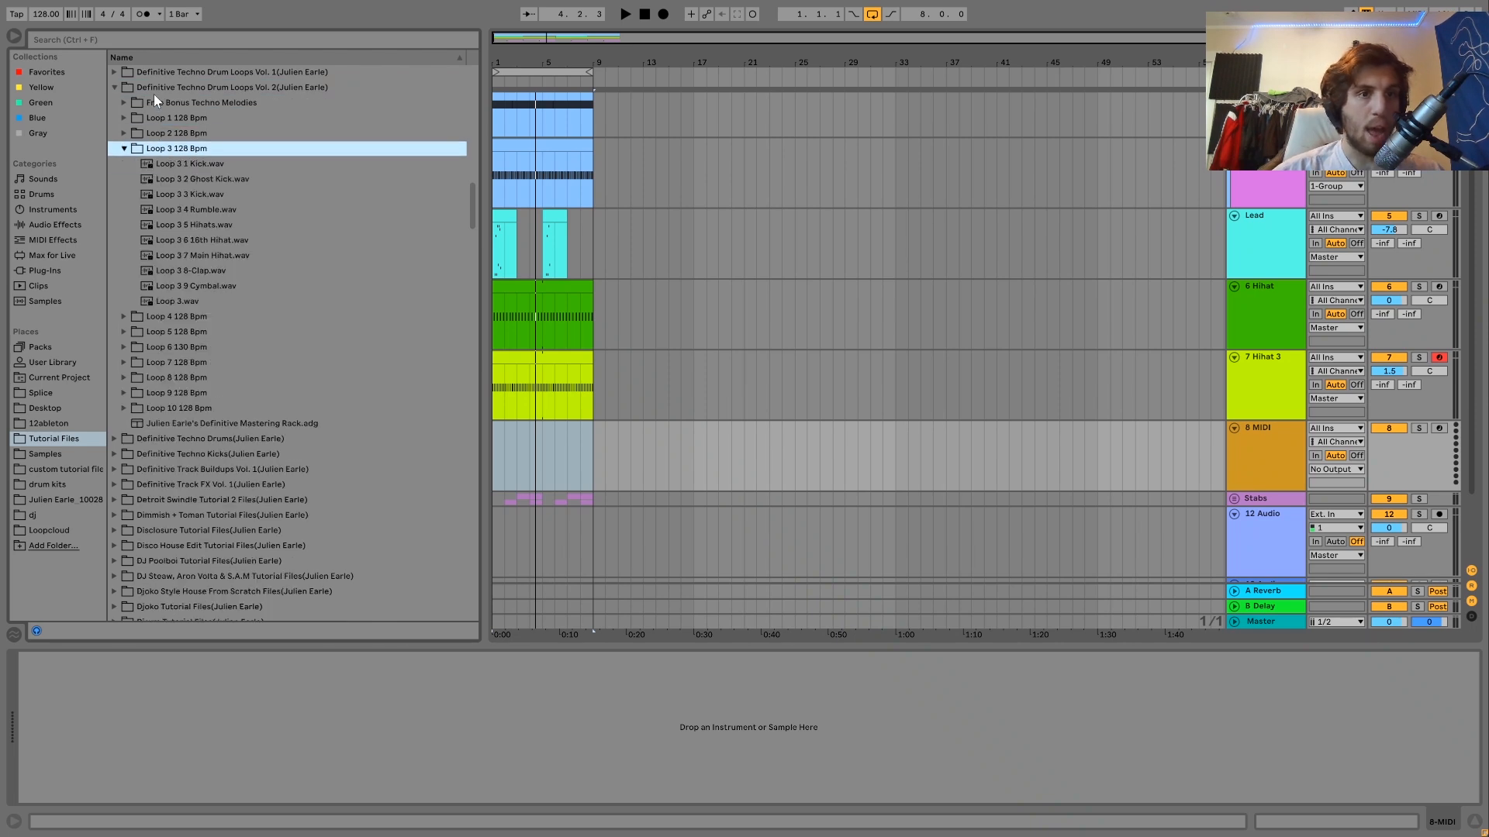
pyautogui.press('Down')
pyautogui.click(196, 242)
pyautogui.press('Down')
pyautogui.press('Left')
pyautogui.press('Left')
# Audition the Loop 4 128 Bpm samples and place Loop 4 5 Tambourine.wav at bar 1 on the new track
pyautogui.press('Down')
pyautogui.press('Right')
pyautogui.press('Down')
pyautogui.press('Down')
pyautogui.press('Down')
pyautogui.press('Down')
pyautogui.press('Down')
pyautogui.press('Up')
pyautogui.press('Down')
pyautogui.moveTo(188, 247); pyautogui.dragTo(496, 453)
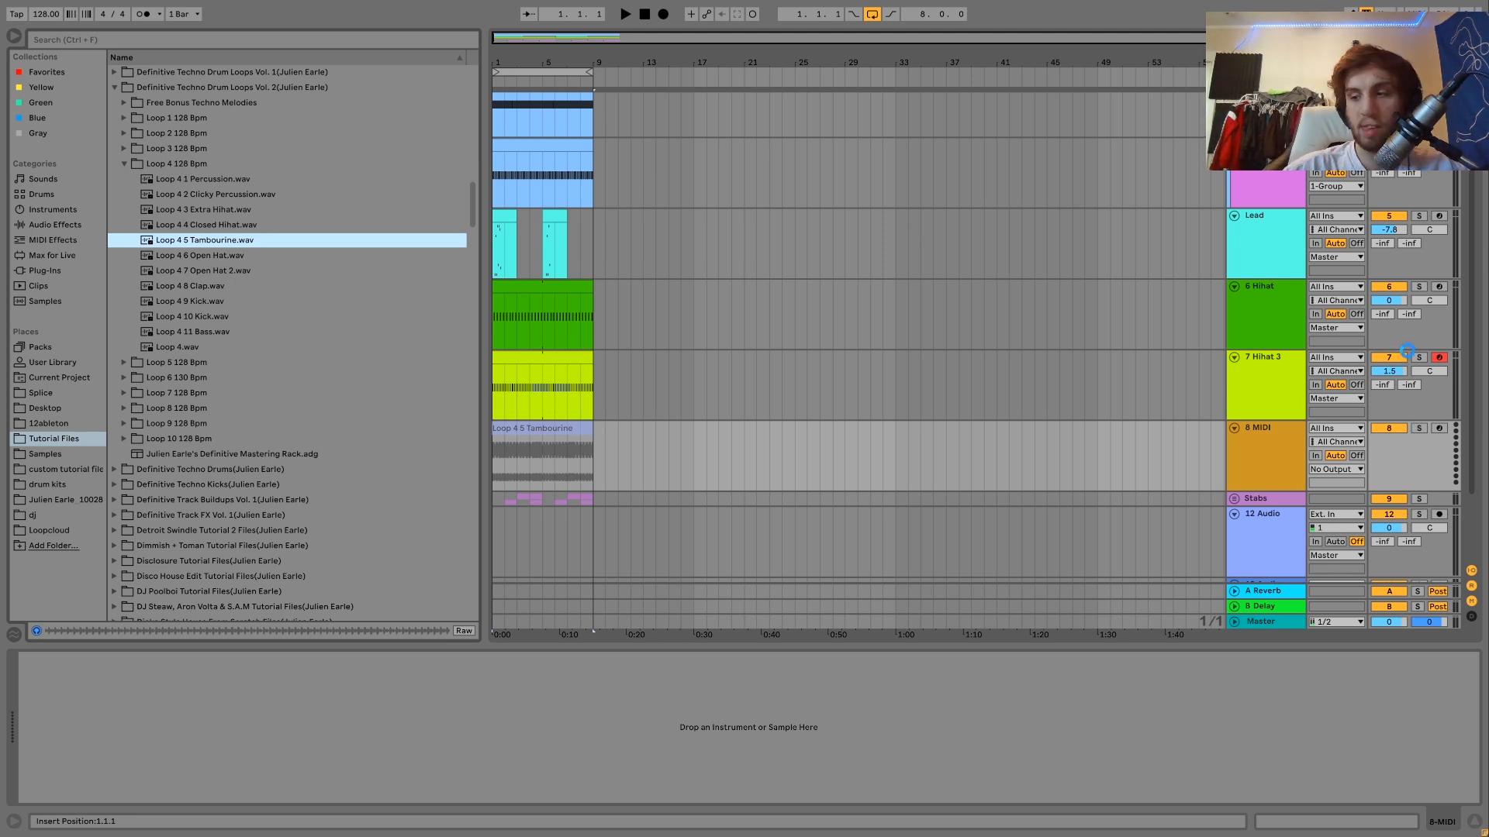
# Solo the Hihat 3 and tambourine tracks together and play them back to compare their levels
pyautogui.click(1418, 357)
pyautogui.press('space')
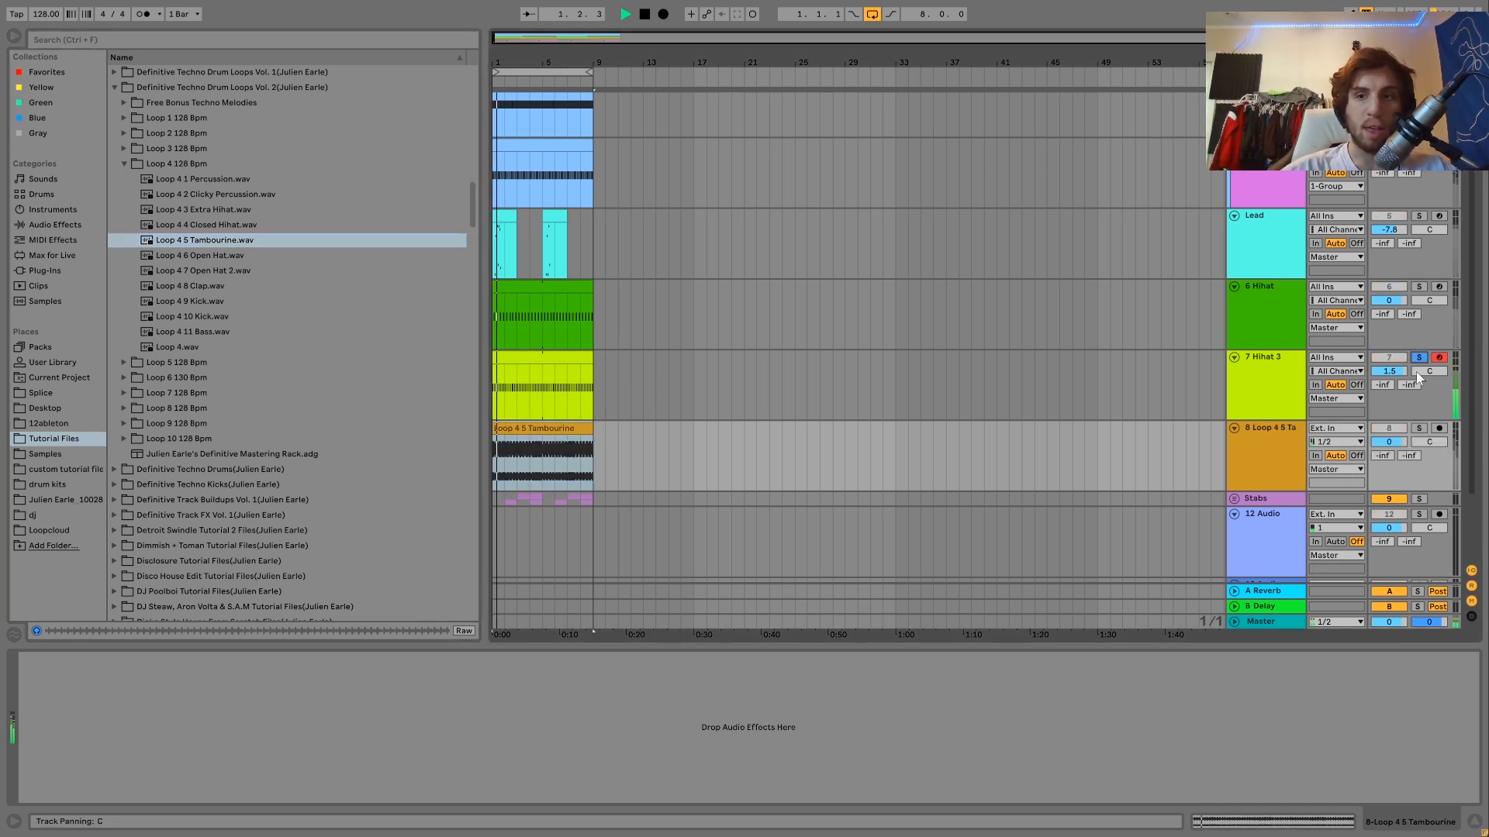
pyautogui.click(1418, 428)
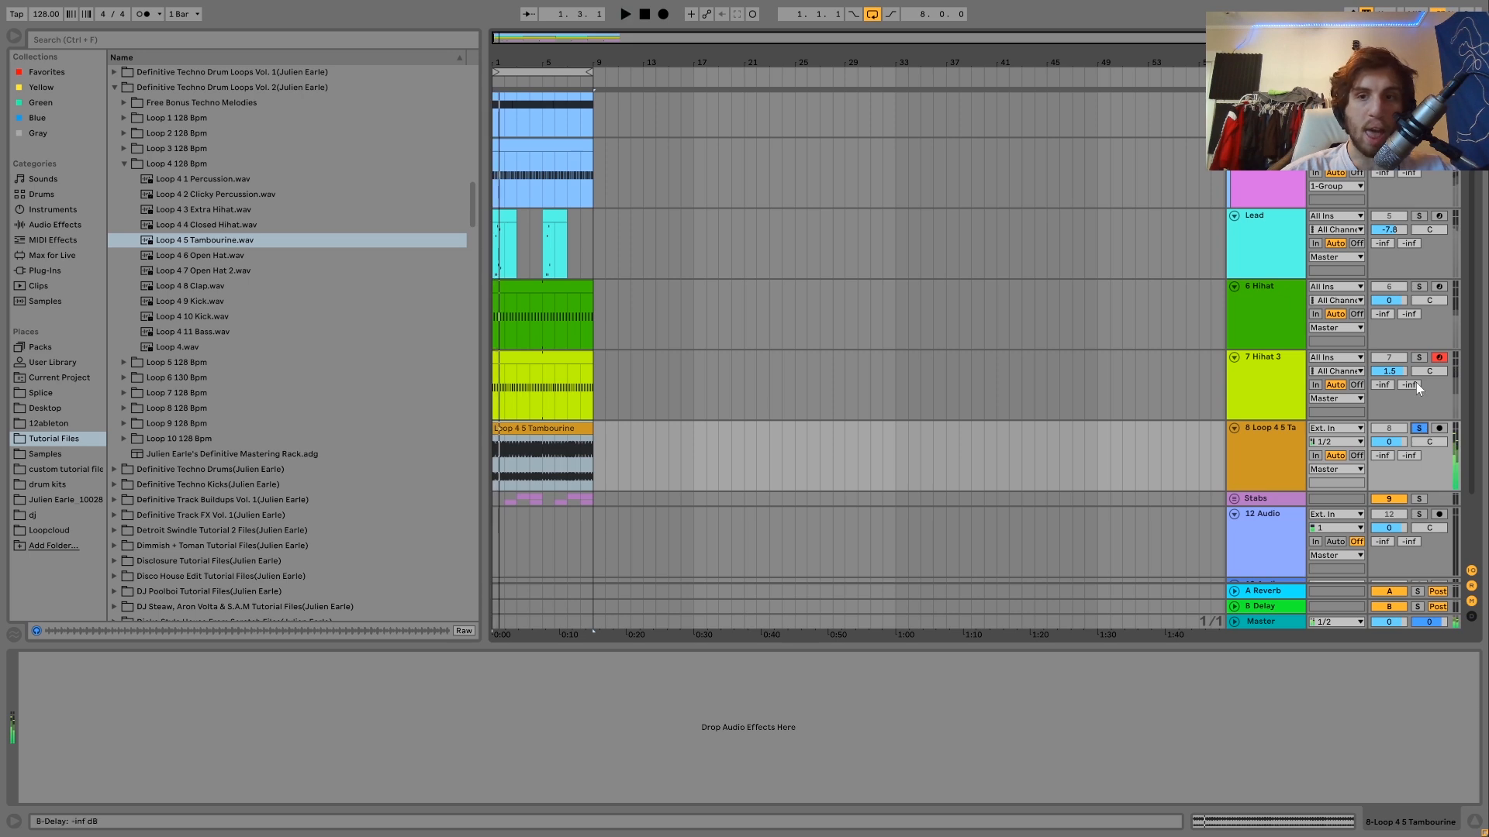
pyautogui.keyDown('ctrl'); pyautogui.click(1418, 357); pyautogui.keyUp('ctrl')
pyautogui.press('space')
pyautogui.click(1399, 371)
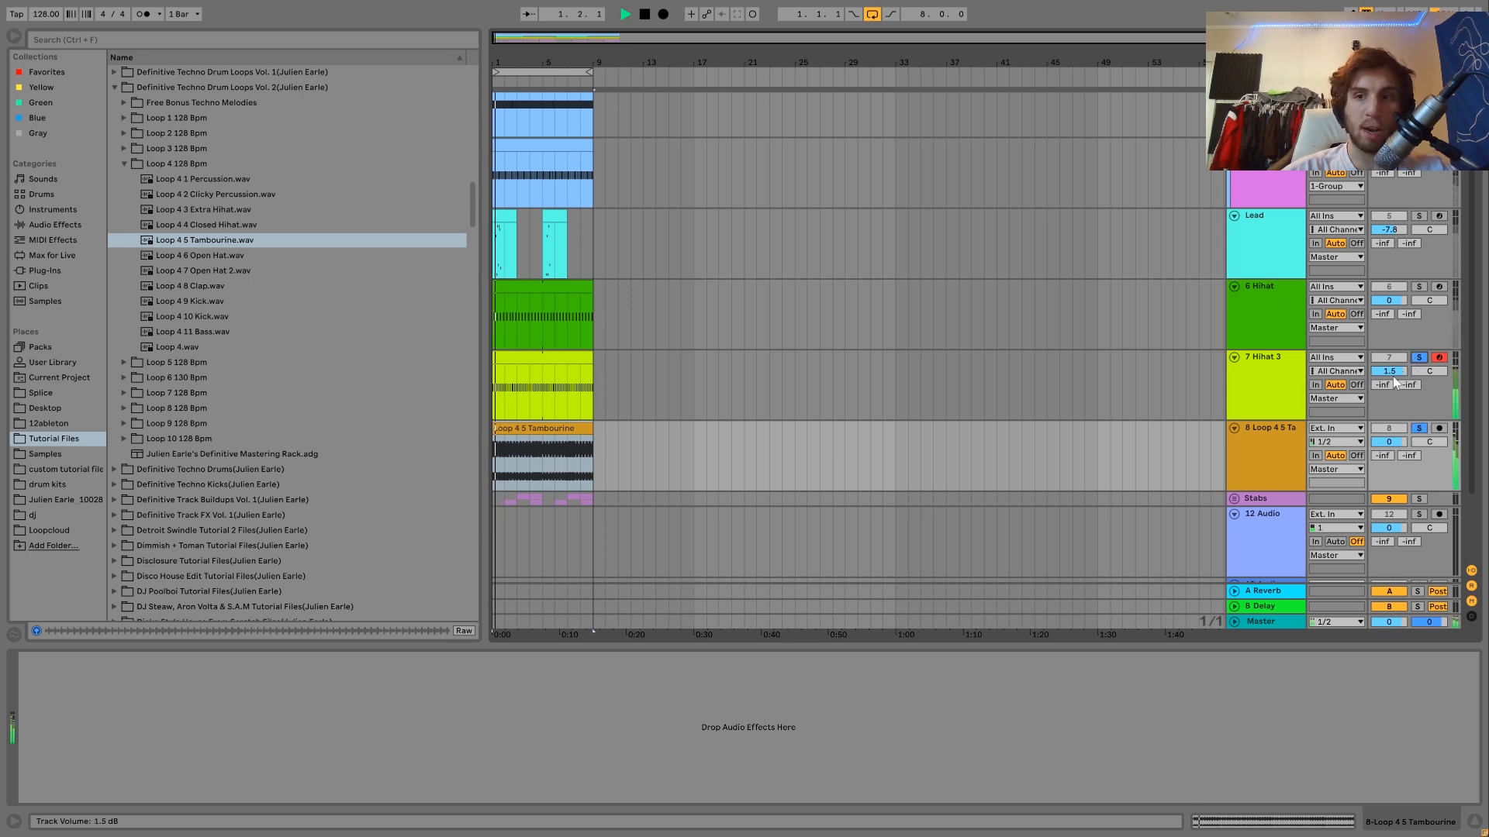
# Unsolo the tracks, raise Hihat 3's sampler volume to -5.71 dB and reset its track volume to 0 dB
pyautogui.moveTo(1399, 372); pyautogui.dragTo(1399, 364)
pyautogui.click(1418, 357)
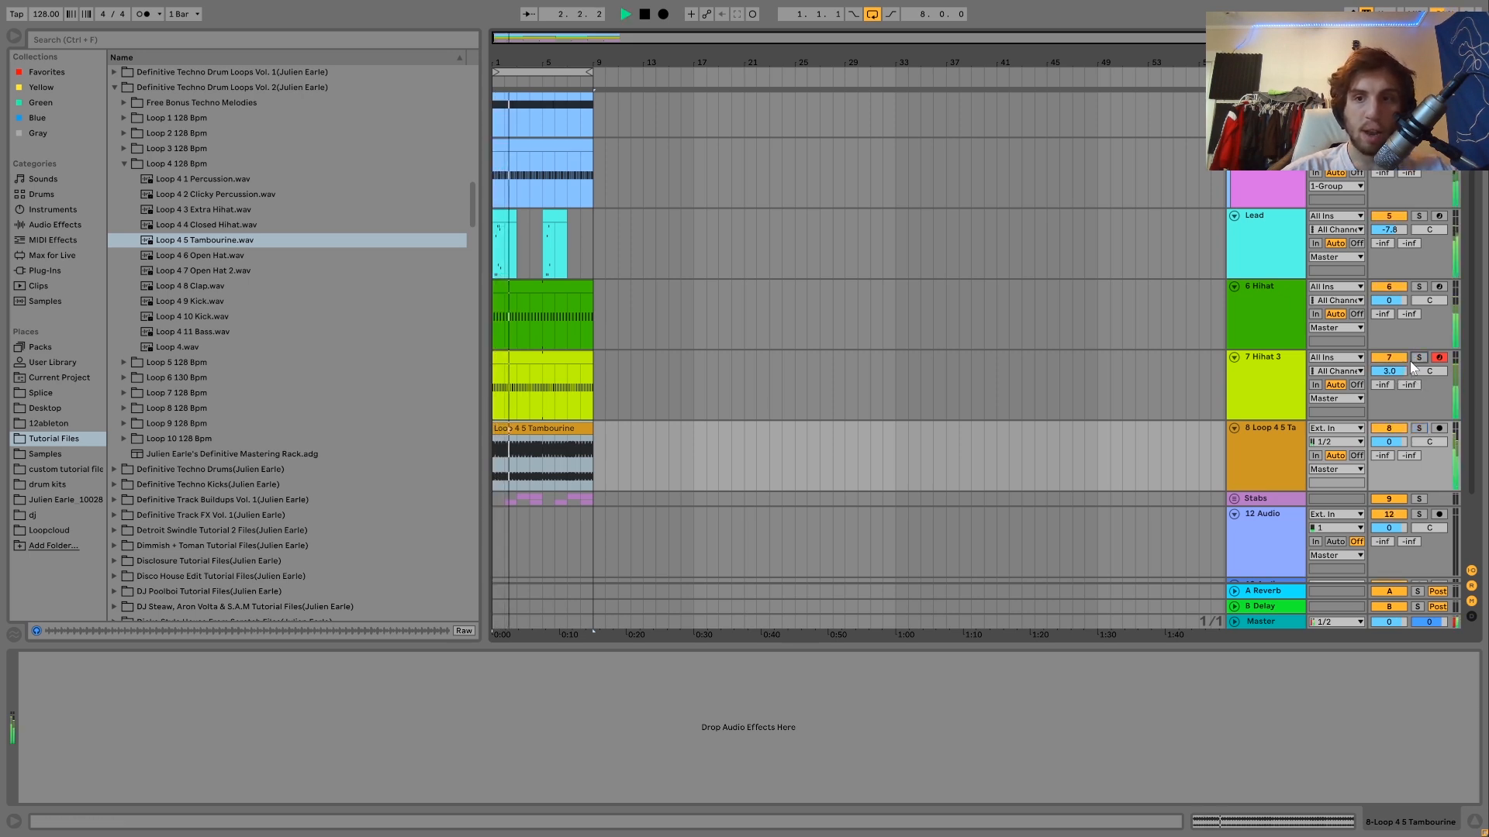
pyautogui.click(1260, 397)
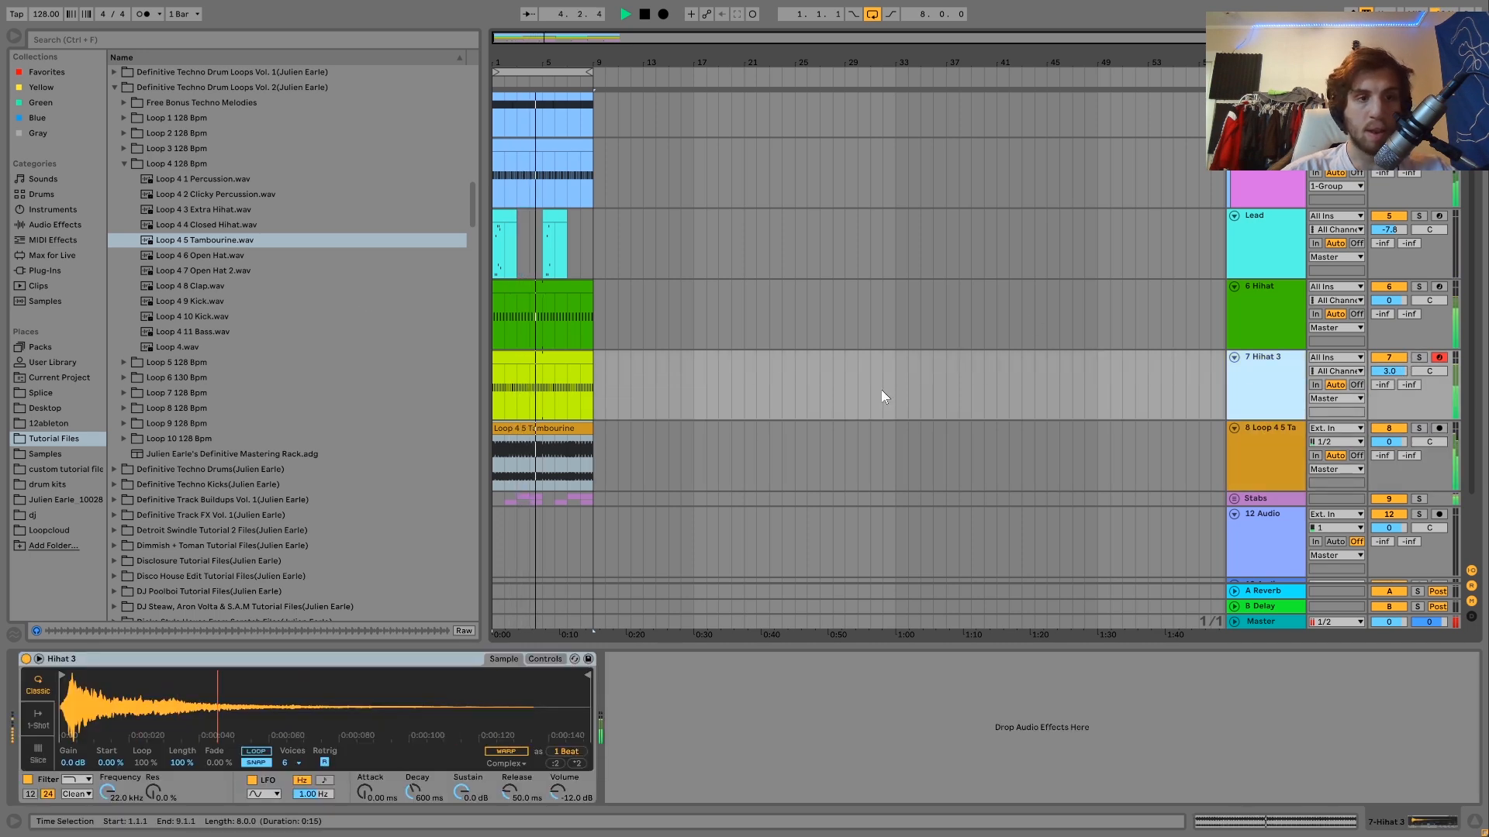
pyautogui.moveTo(556, 792); pyautogui.dragTo(556, 775)
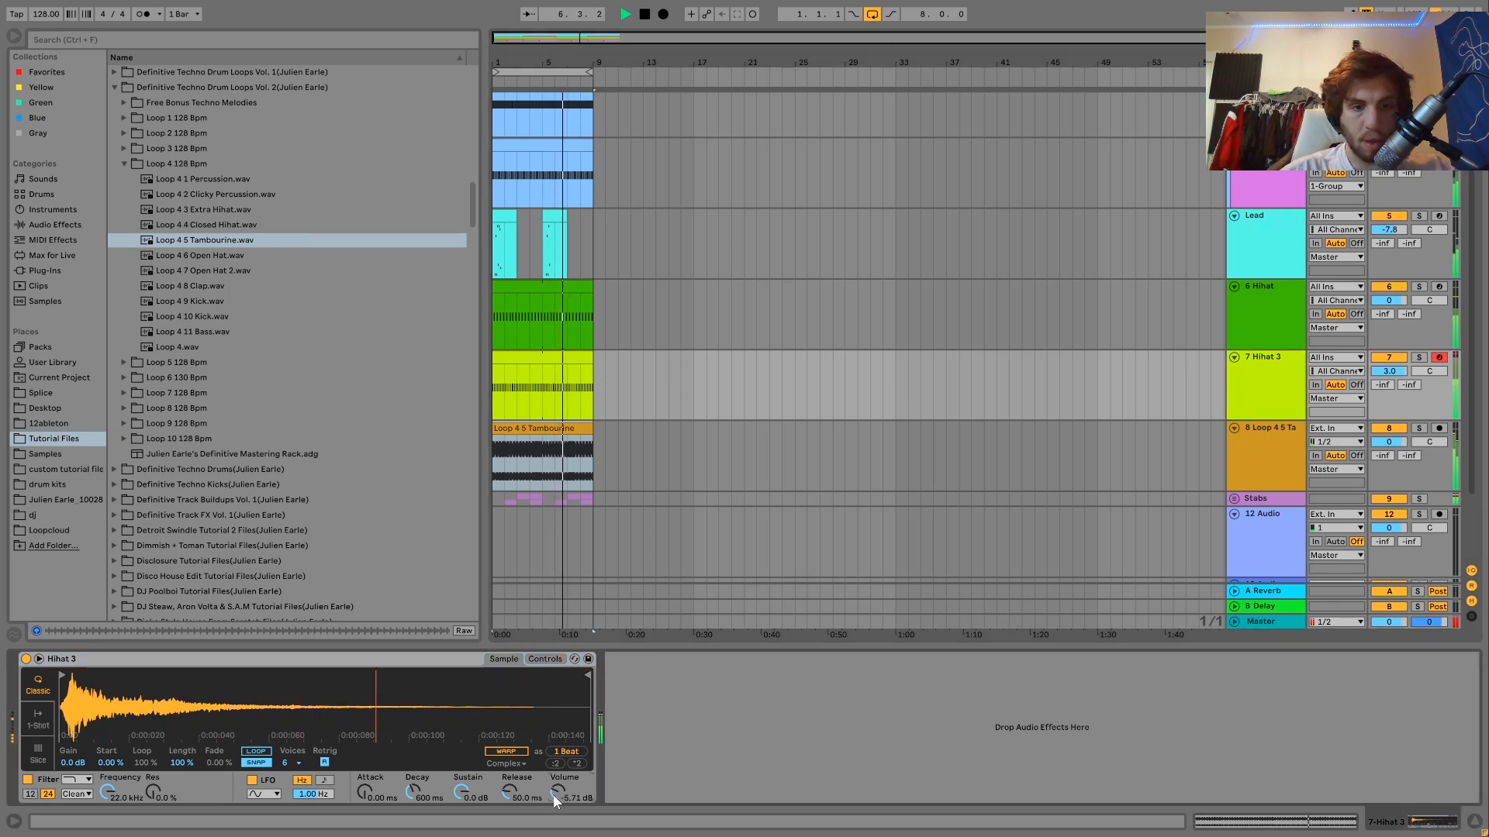
pyautogui.doubleClick(1391, 372)
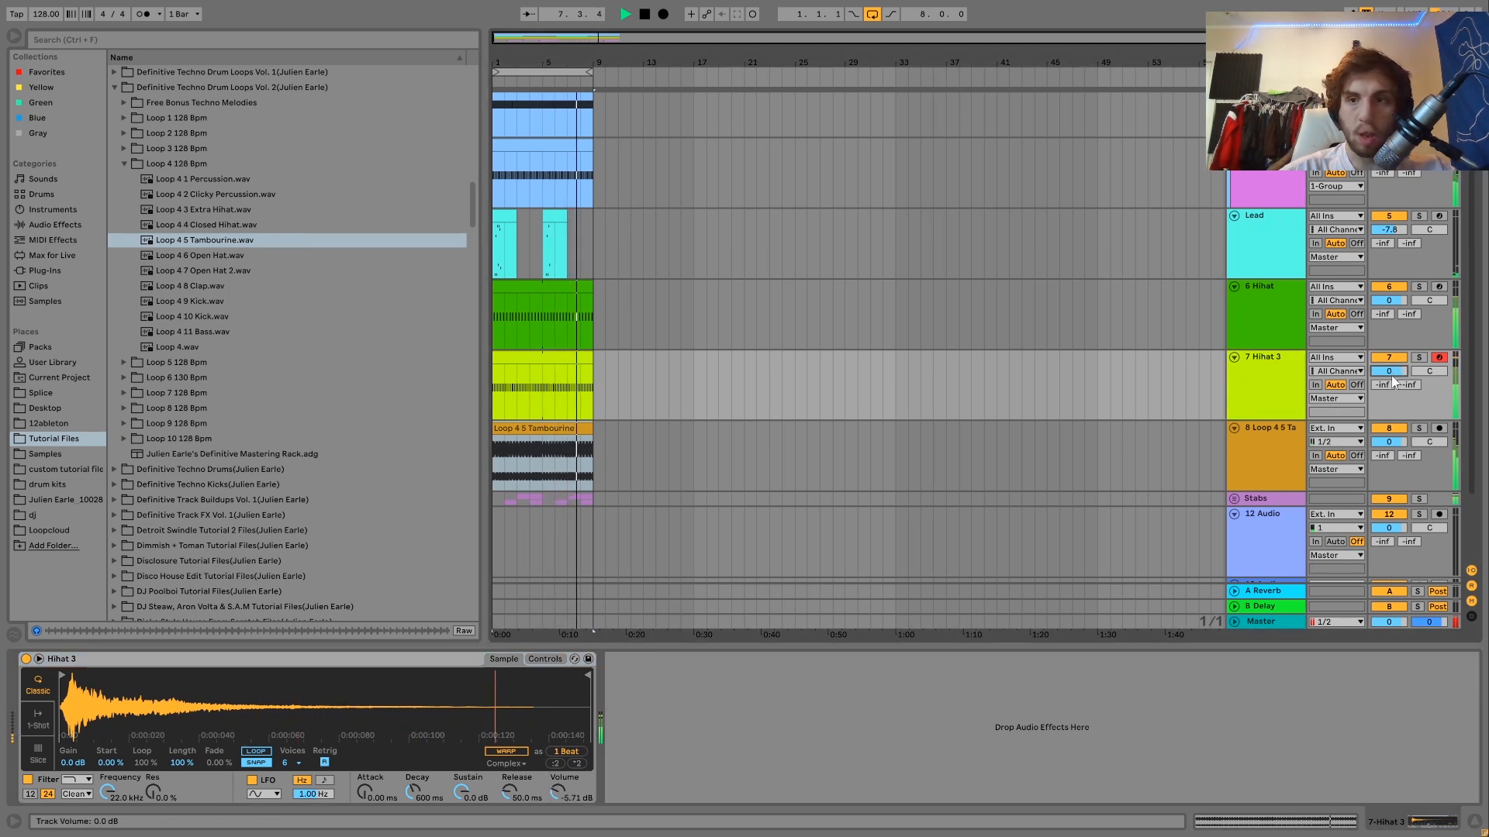
# Add a Utility effect to the tambourine track, narrow its width to 24% and play the loop
pyautogui.click(1284, 435)
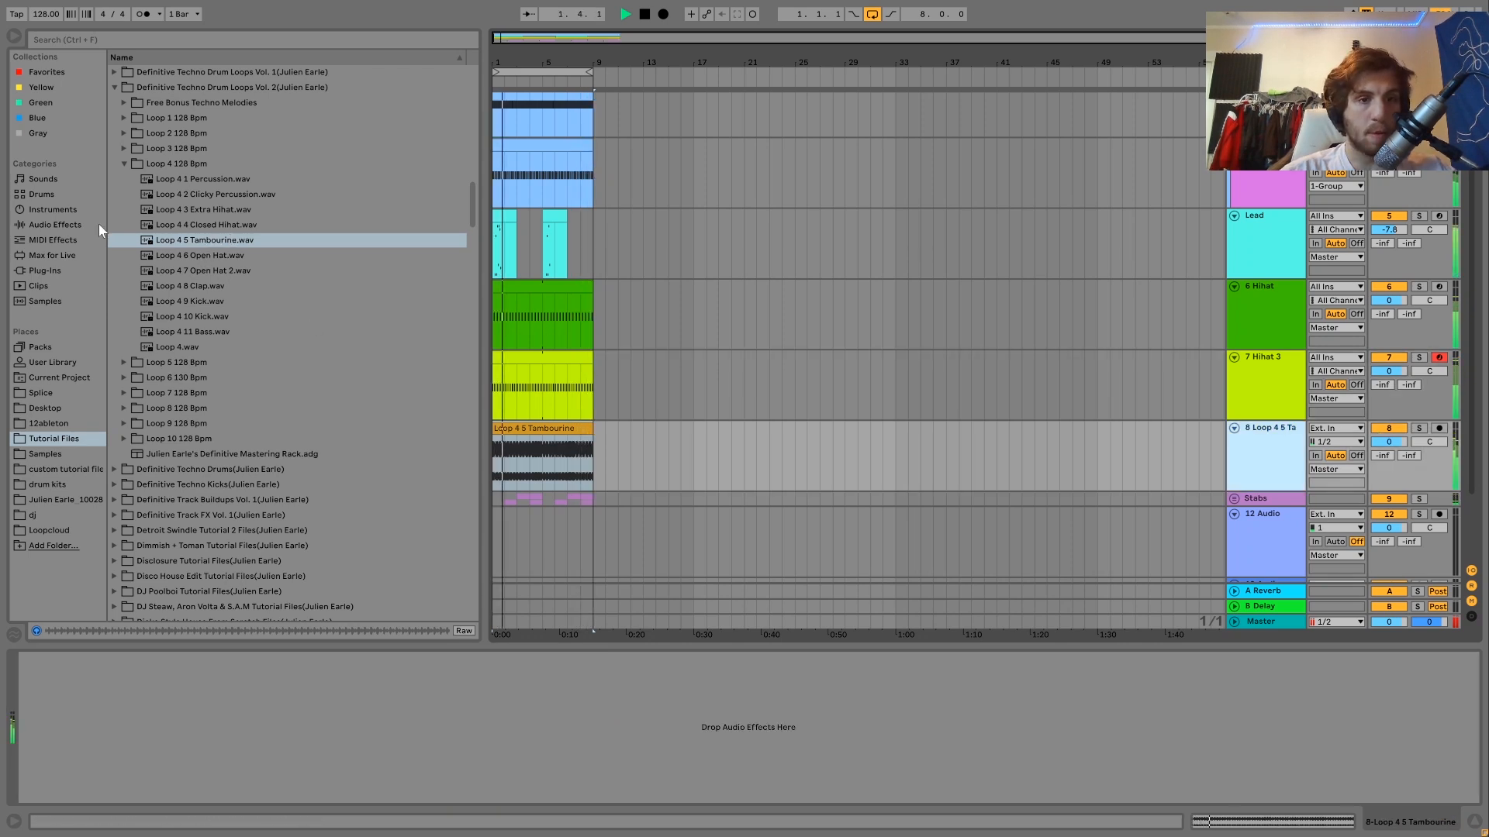
pyautogui.click(39, 225)
pyautogui.press('space')
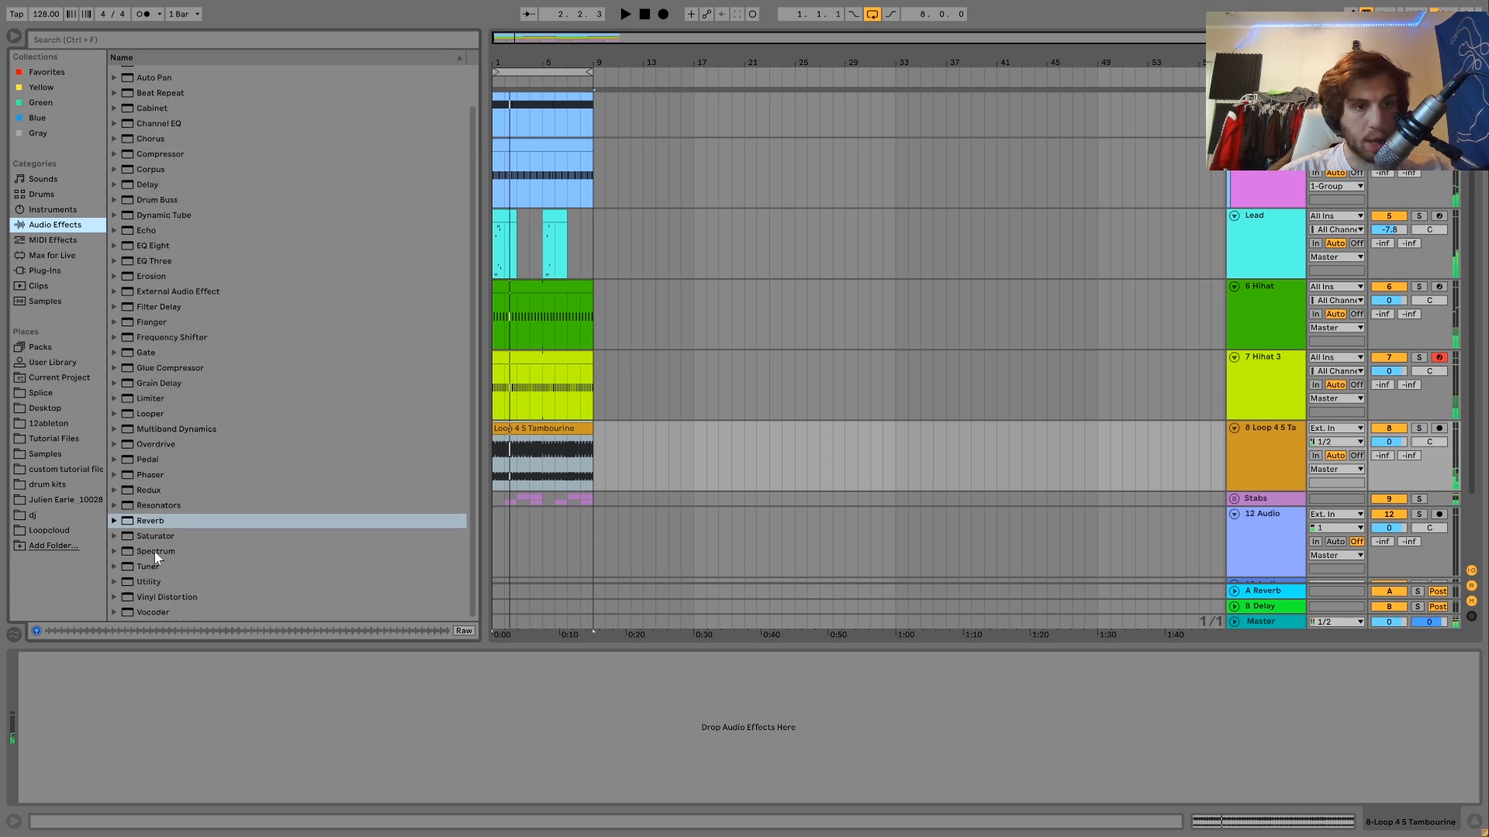
pyautogui.click(144, 584)
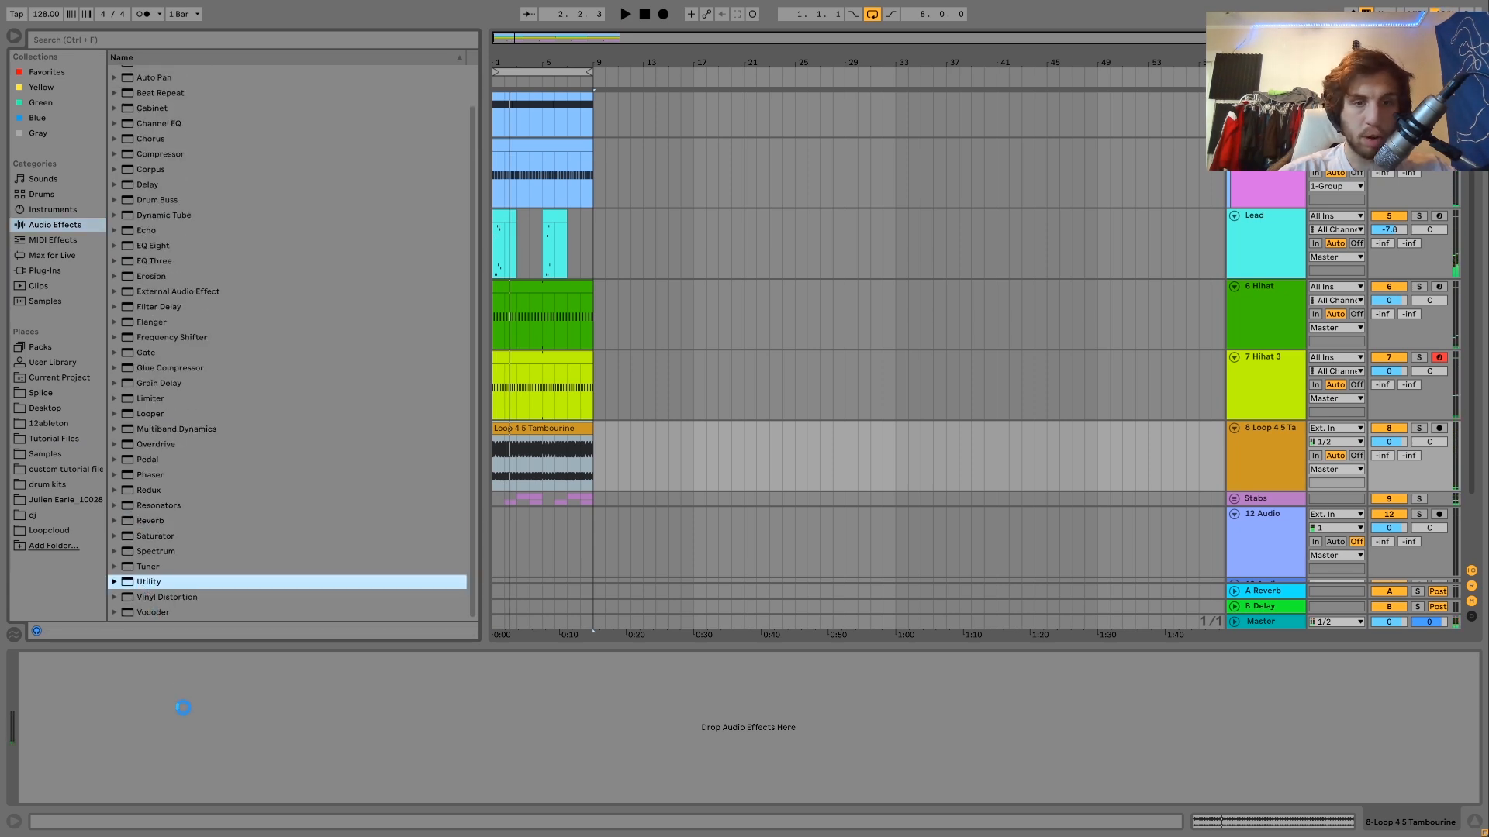
pyautogui.moveTo(53, 740); pyautogui.dragTo(53, 775)
pyautogui.press('space')
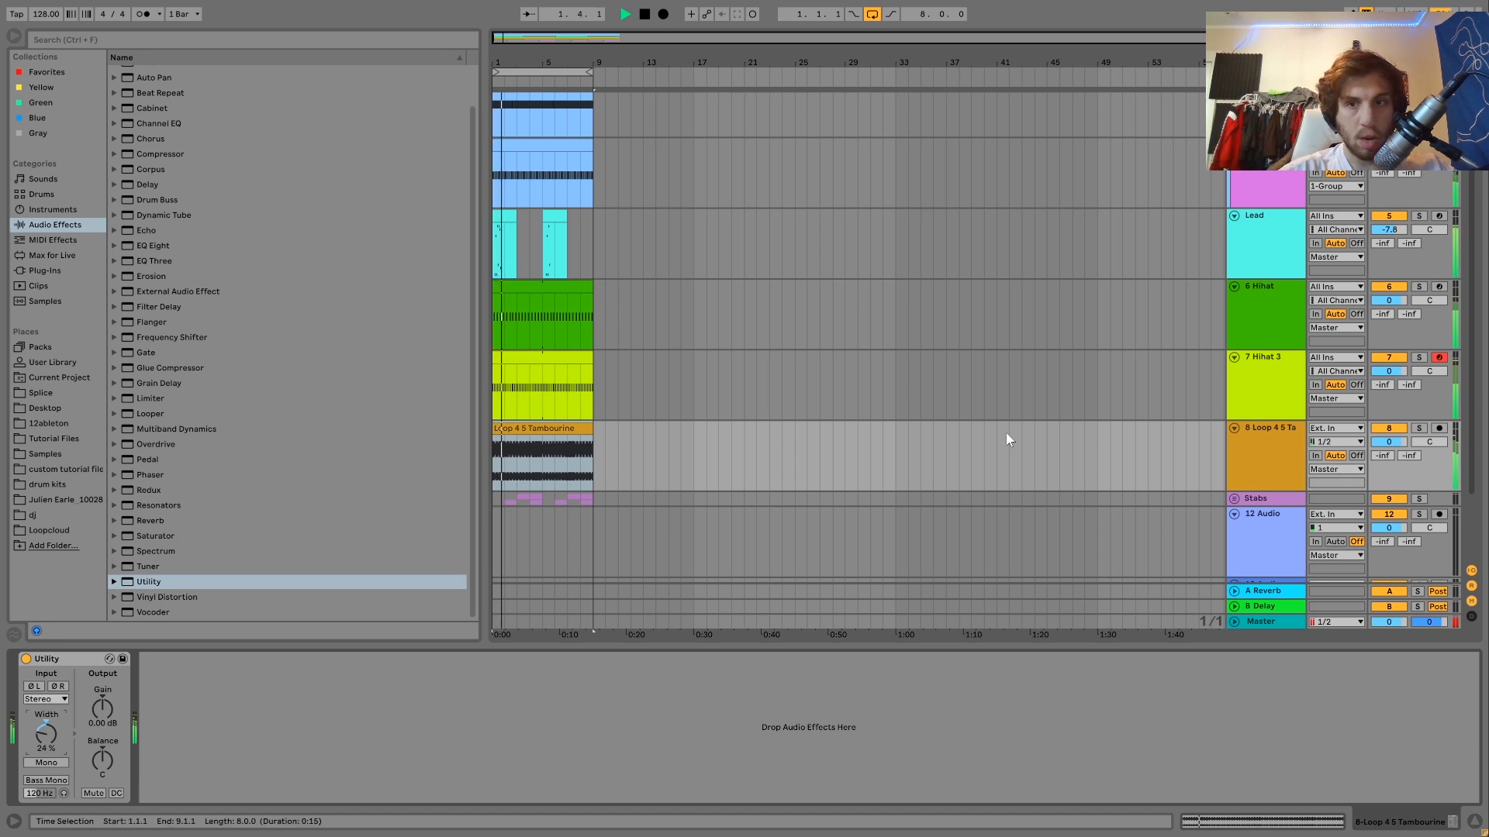
# Select all tracks and lower their volumes together by 6.2 dB to leave headroom on the master
pyautogui.click(1253, 467)
pyautogui.hotkey('ctrl', 'a')
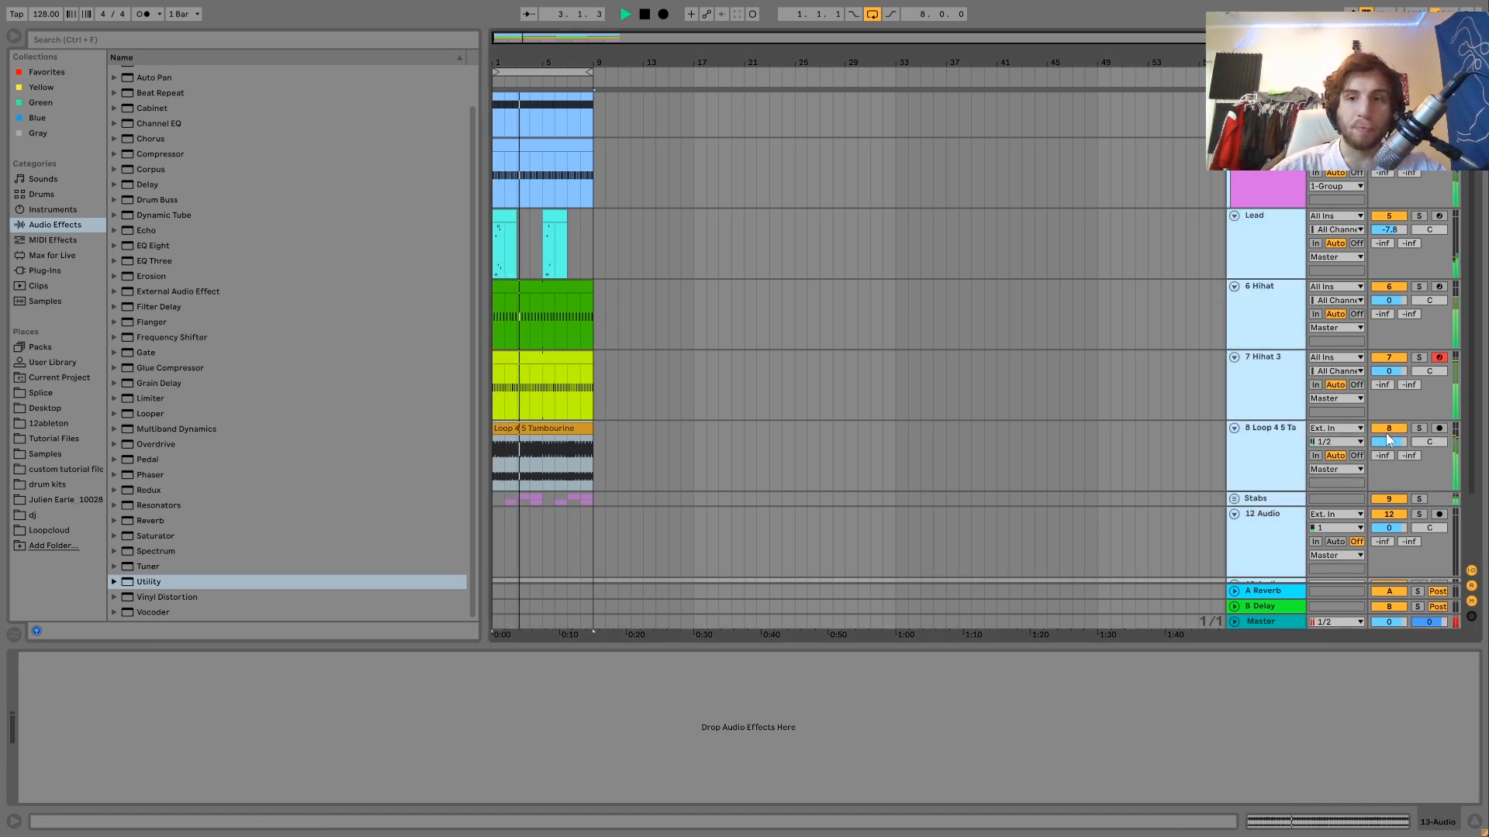
pyautogui.moveTo(1388, 441); pyautogui.dragTo(1393, 444)
pyautogui.press('space')
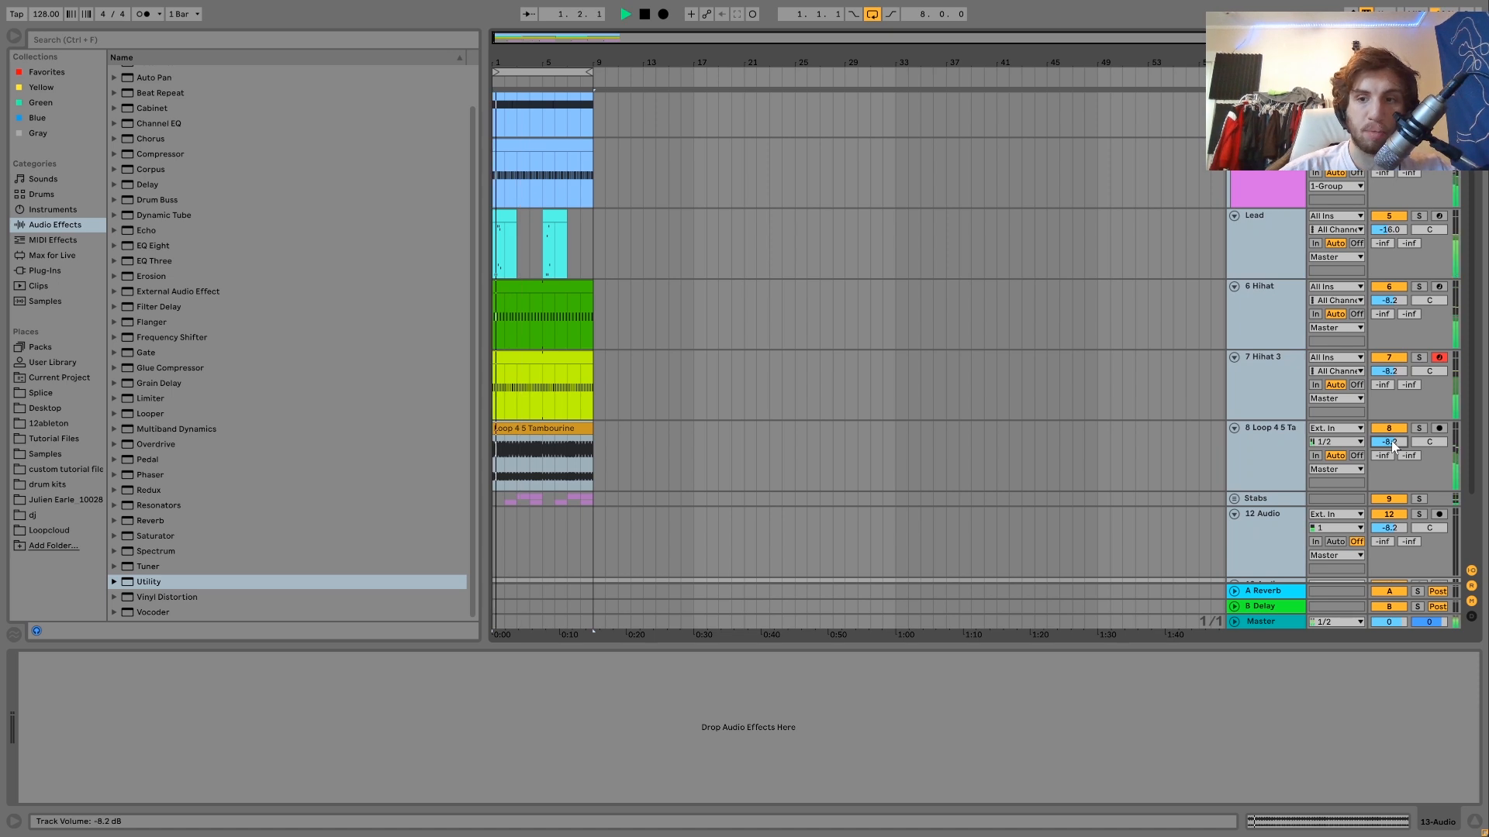
# Insert a MIDI track below the tambourine track and go back to the Tutorial Files samples
pyautogui.click(1277, 456)
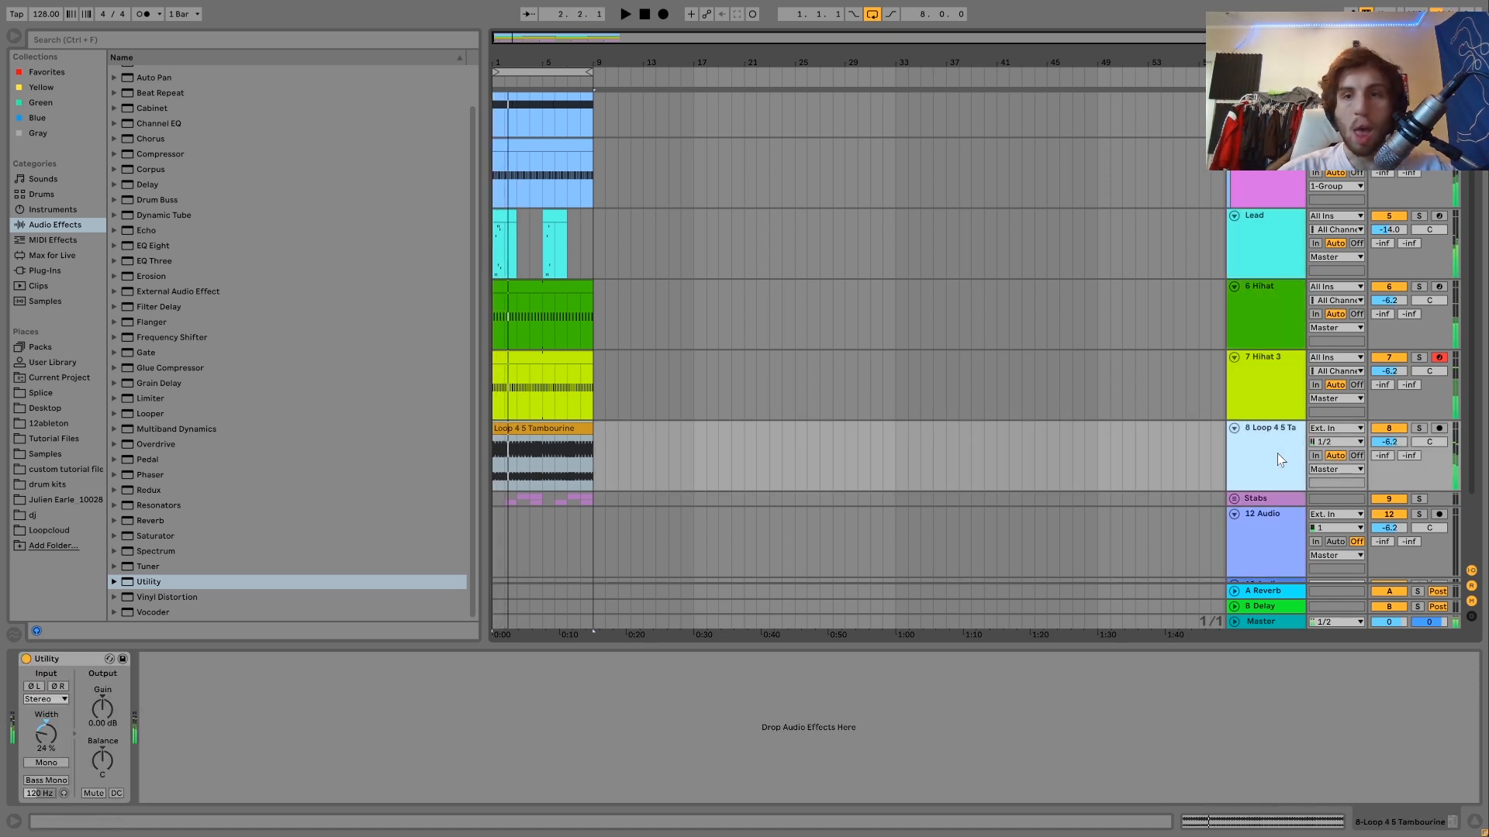
pyautogui.hotkey('ctrl', 'shift', 't')
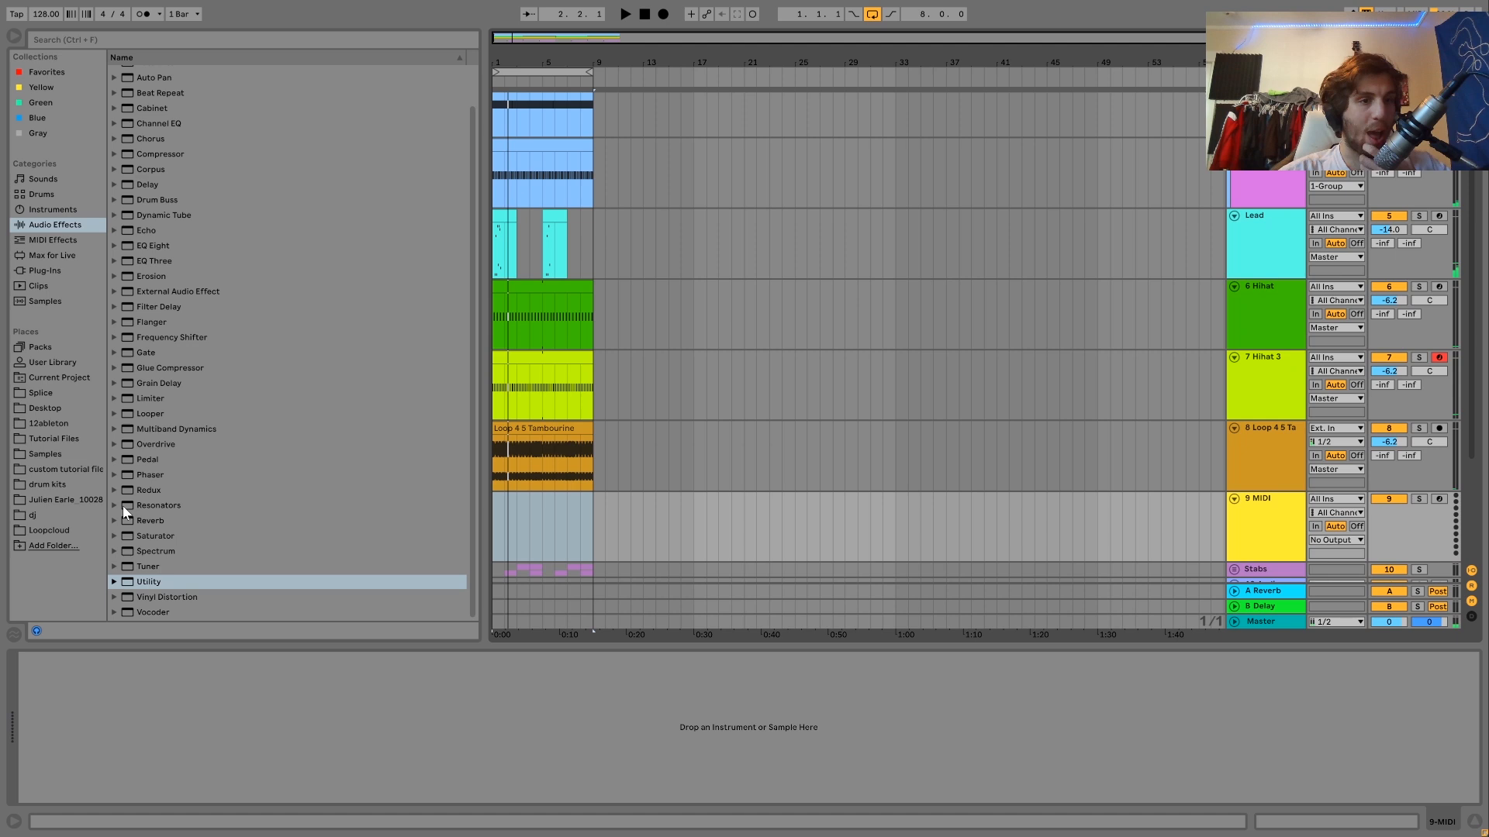
pyautogui.click(62, 443)
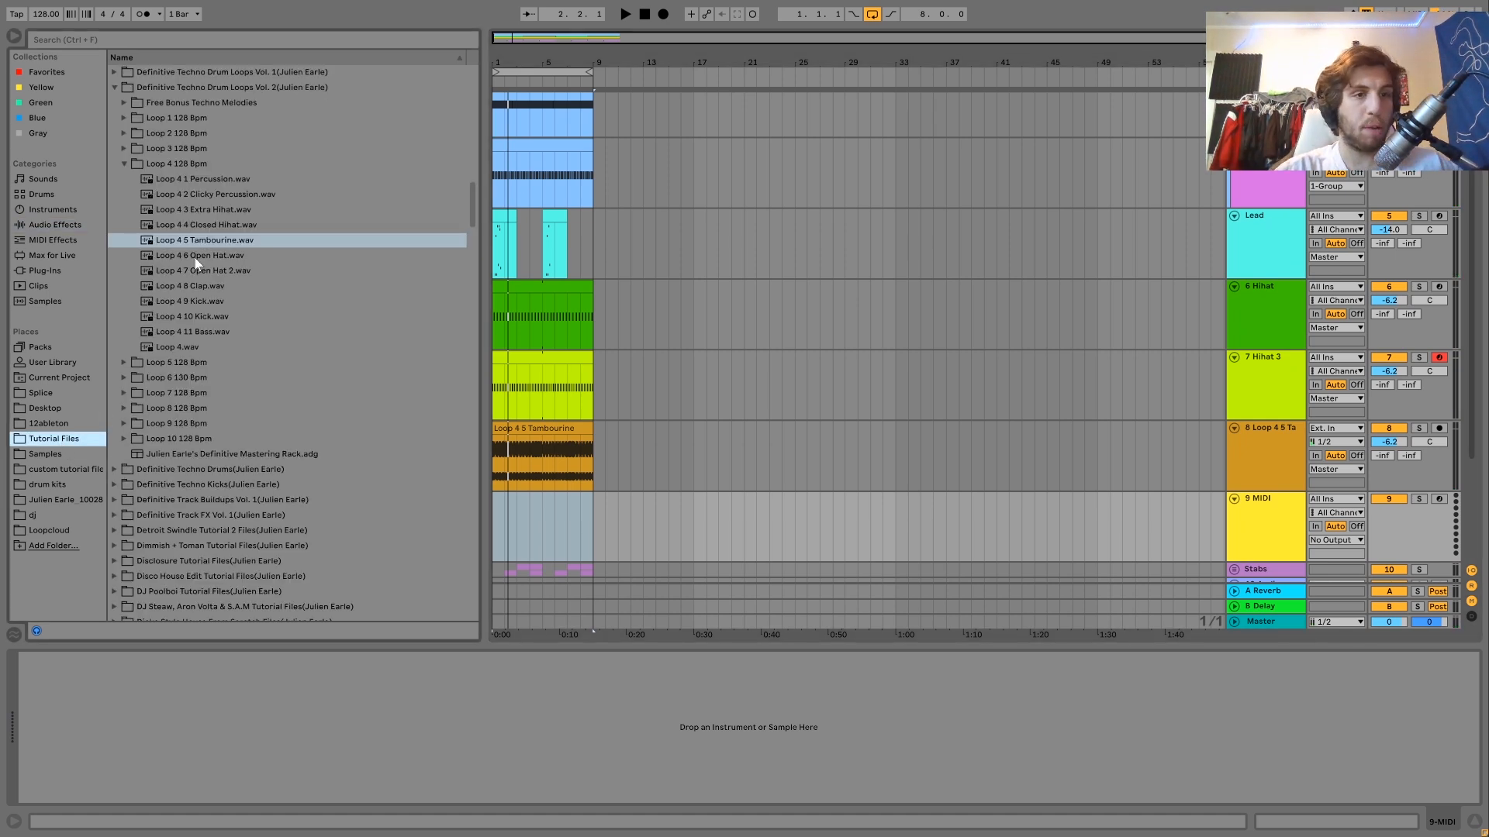
pyautogui.scroll(10, 196, 264)
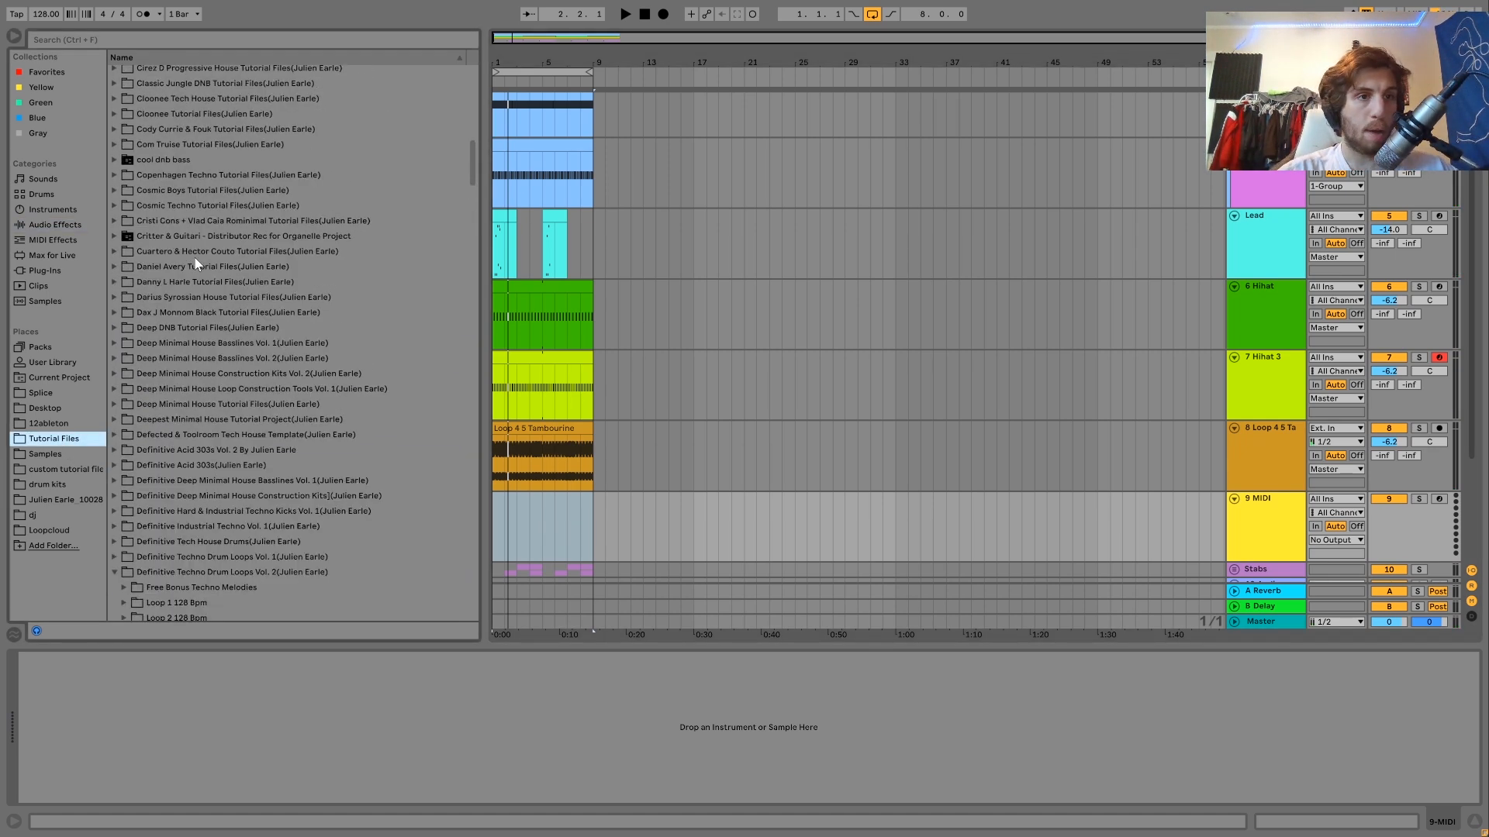
# Look through the Cosmic Boys Tutorial Files folder for a clap sample, then close it
pyautogui.click(163, 185)
pyautogui.press('Down')
pyautogui.press('Right')
pyautogui.press('Down')
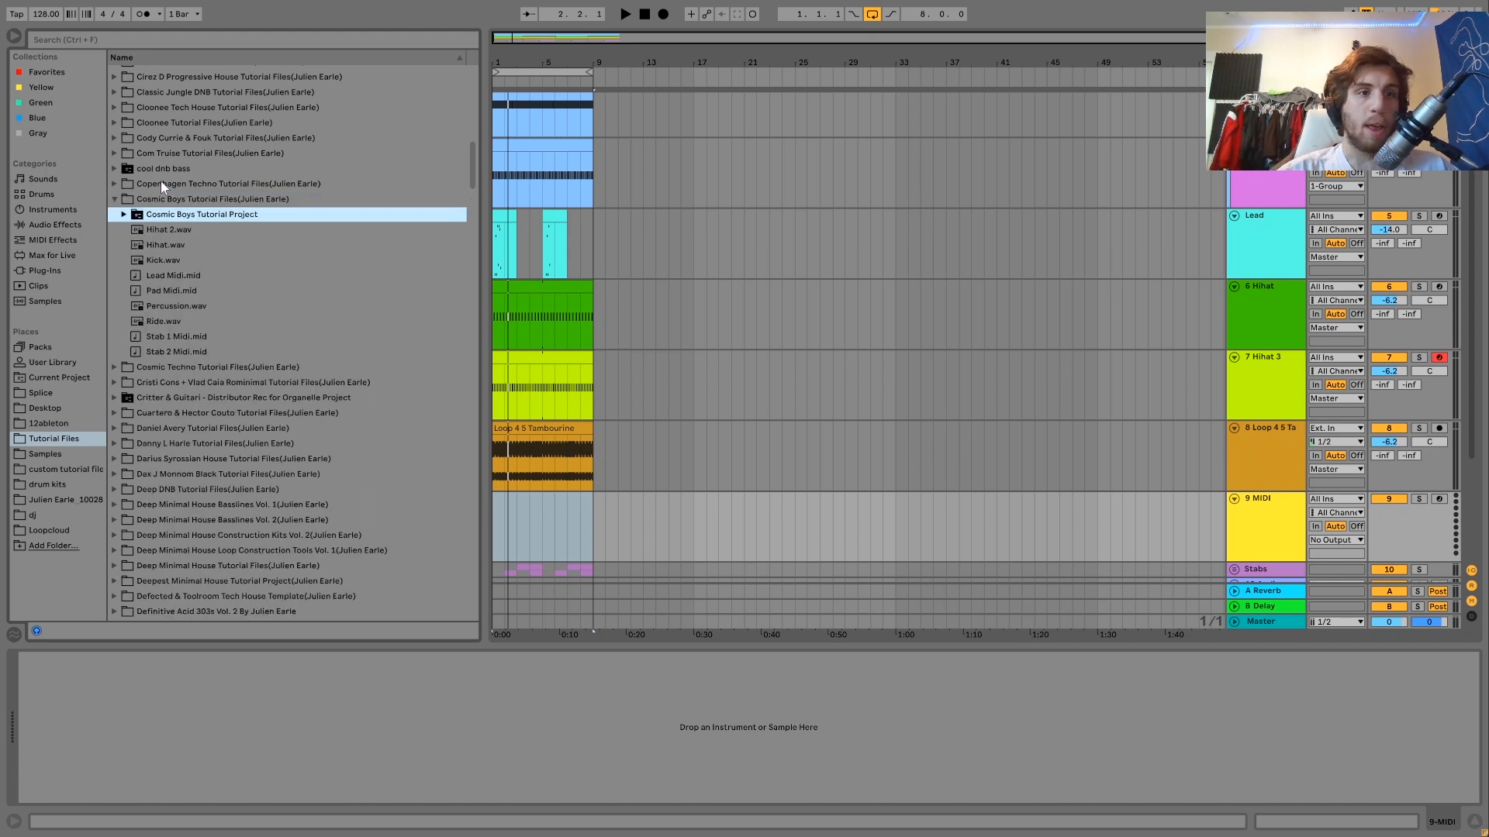
pyautogui.press('Left')
pyautogui.press('Left')
# Audition the claps in the Cody Currie & Fouk Tutorial Files folder and load Clap 2.wav onto the new MIDI track
pyautogui.press('Up')
pyautogui.press('Up')
pyautogui.press('Up')
pyautogui.press('Up')
pyautogui.press('Right')
pyautogui.press('Down')
pyautogui.press('Down')
pyautogui.press('Down')
pyautogui.press('Down')
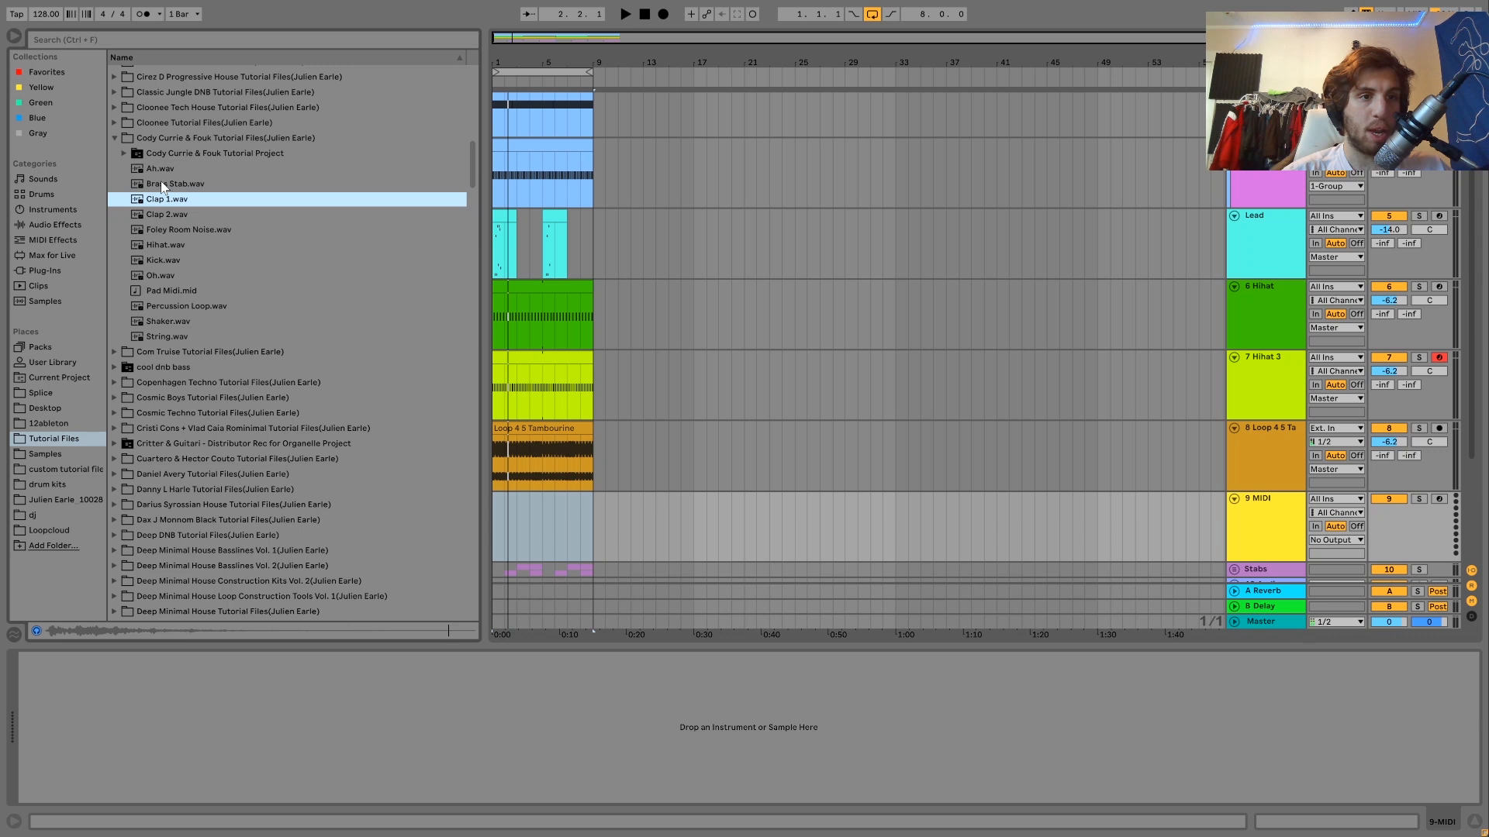
pyautogui.press('Down')
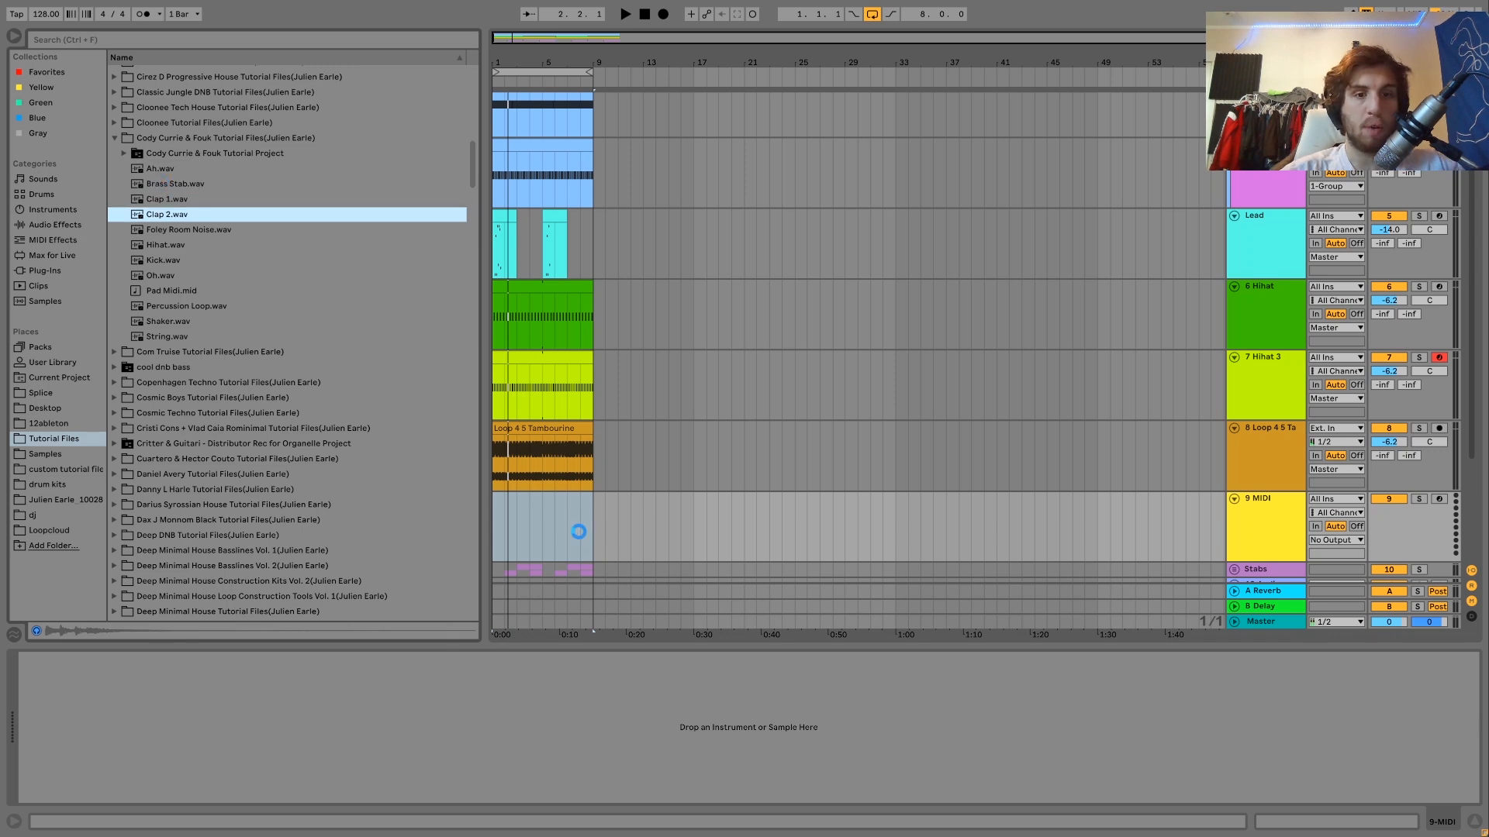
# Create a four-bar MIDI clip at bar 1 on the clap track and add C3 notes at 1.2.2 and 1.2.4
pyautogui.moveTo(544, 526); pyautogui.dragTo(490, 524)
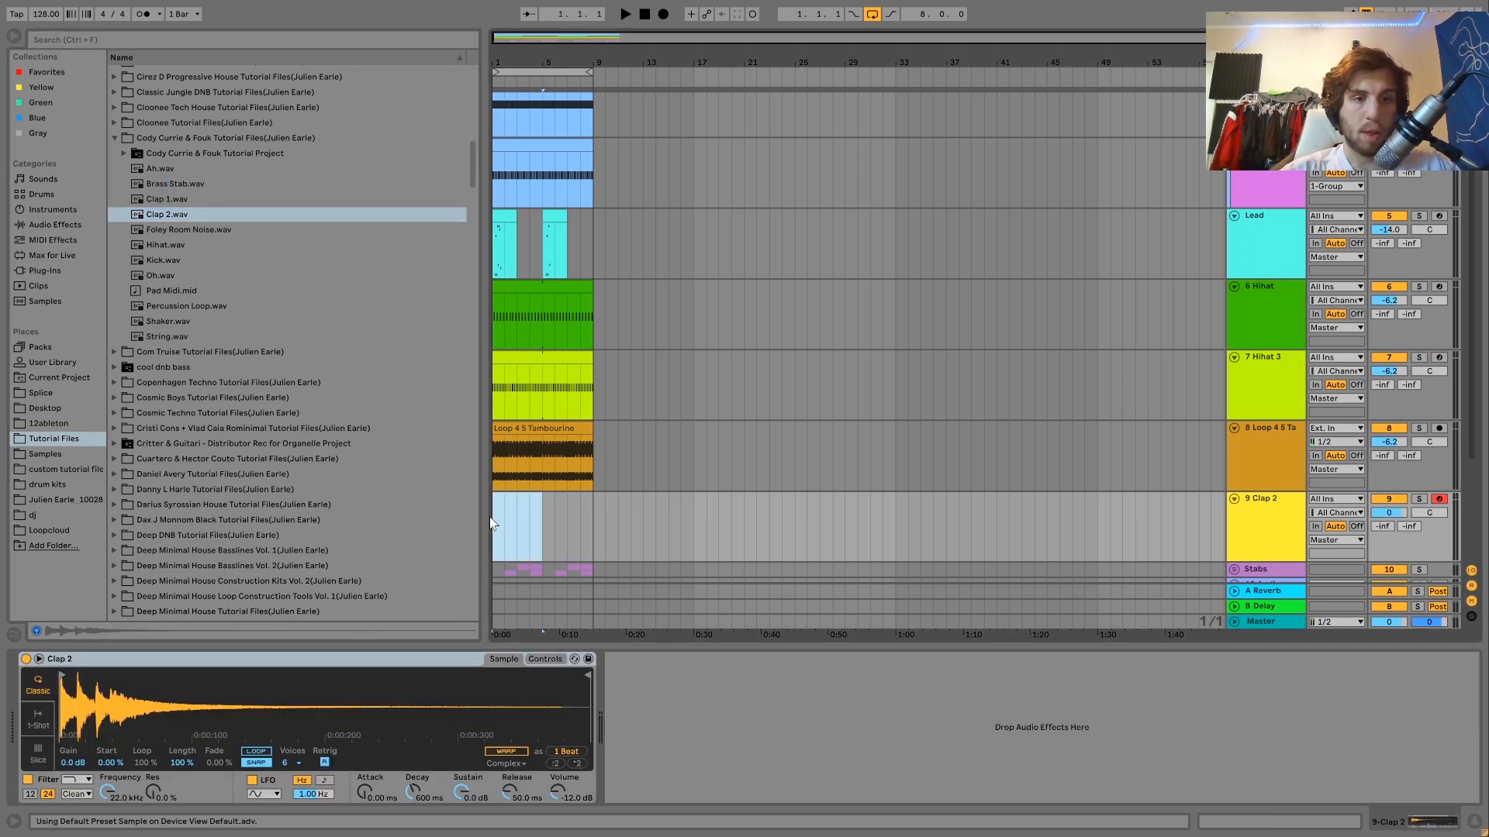
pyautogui.hotkey('ctrl', 'shift', 'm')
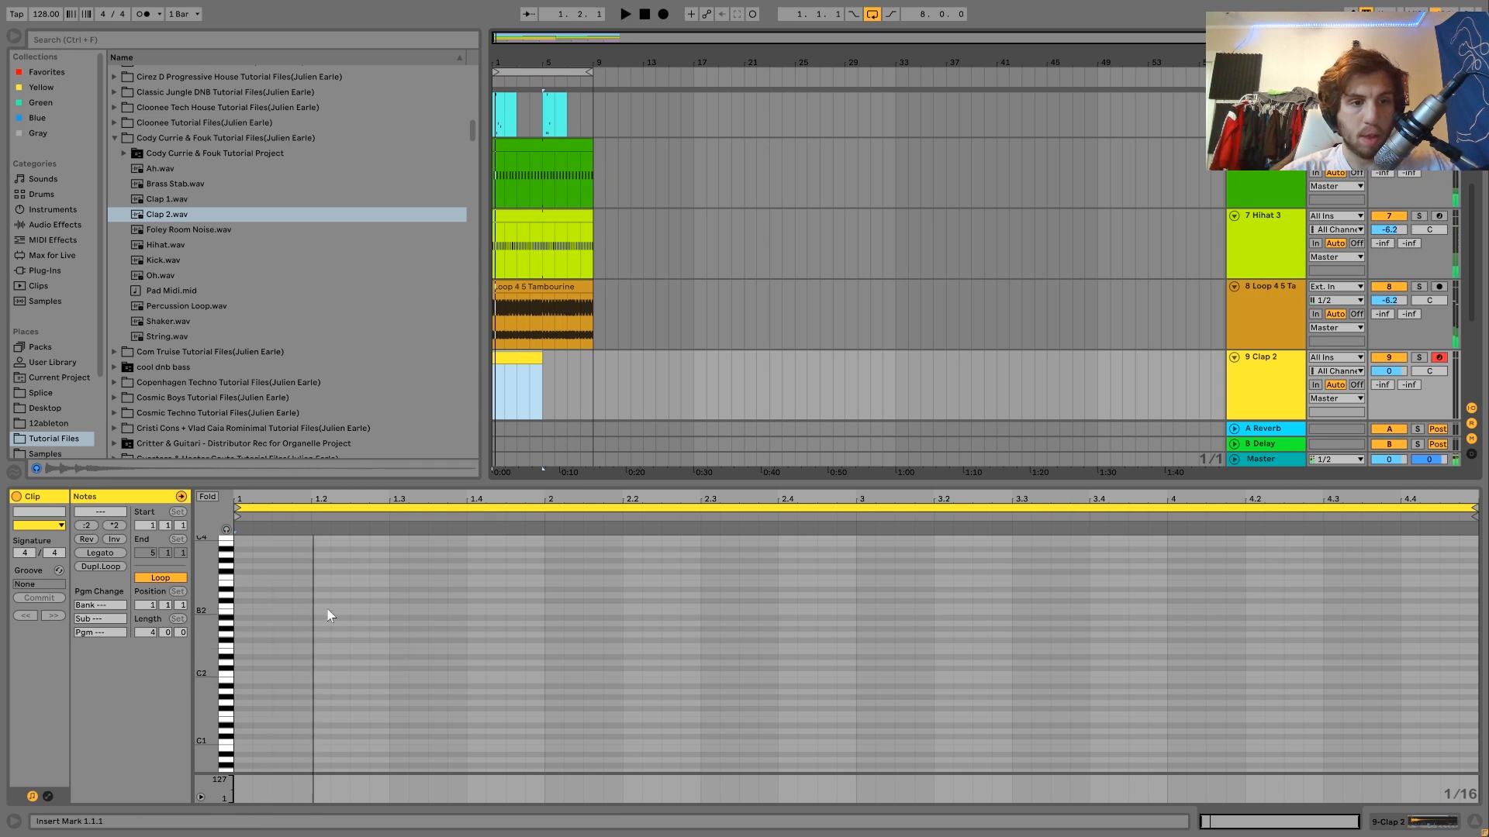
pyautogui.doubleClick(335, 607)
pyautogui.hotkey('ctrl', 'd')
pyautogui.press('Right')
pyautogui.press('space')
pyautogui.press('space')
# Lengthen the C3 clap notes by two sixteenths, add a copy at 1.4.2 and play the pattern
pyautogui.hotkey('ctrl', 'a')
pyautogui.hotkey('shift', 'Right')
pyautogui.hotkey('shift', 'Right')
pyautogui.moveTo(406, 573); pyautogui.dragTo(487, 646)
pyautogui.hotkey('ctrl', 'd')
pyautogui.press('space')
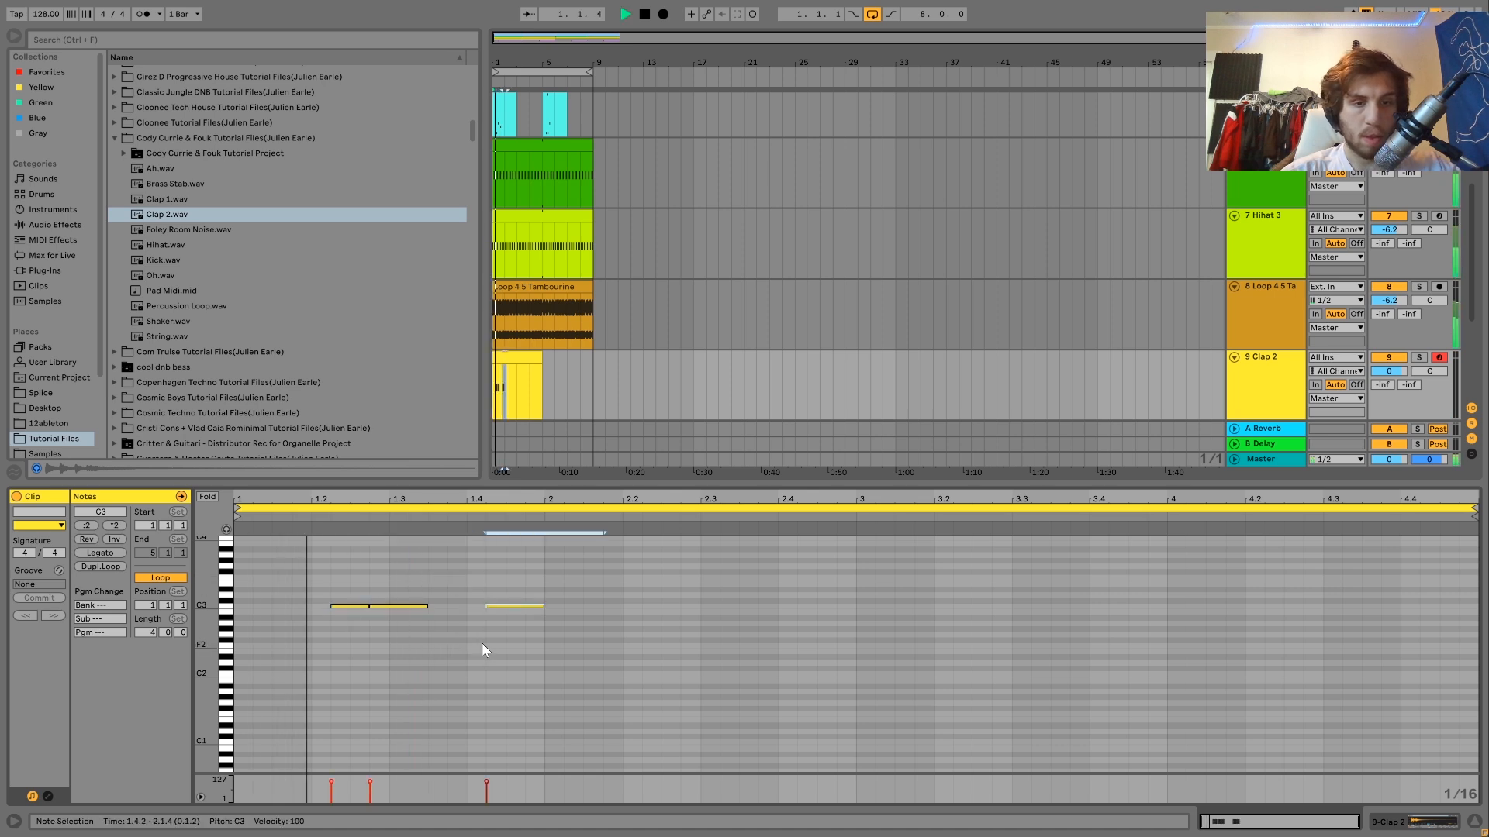
# Duplicate the bar 1 clap pattern into bar 2 and add extra C3 notes at 2.3.1 and 2.3.3
pyautogui.moveTo(345, 571); pyautogui.dragTo(640, 659)
pyautogui.press('space')
pyautogui.hotkey('ctrl', 'd')
pyautogui.press('space')
pyautogui.click(709, 598)
pyautogui.hotkey('ctrl', 'v')
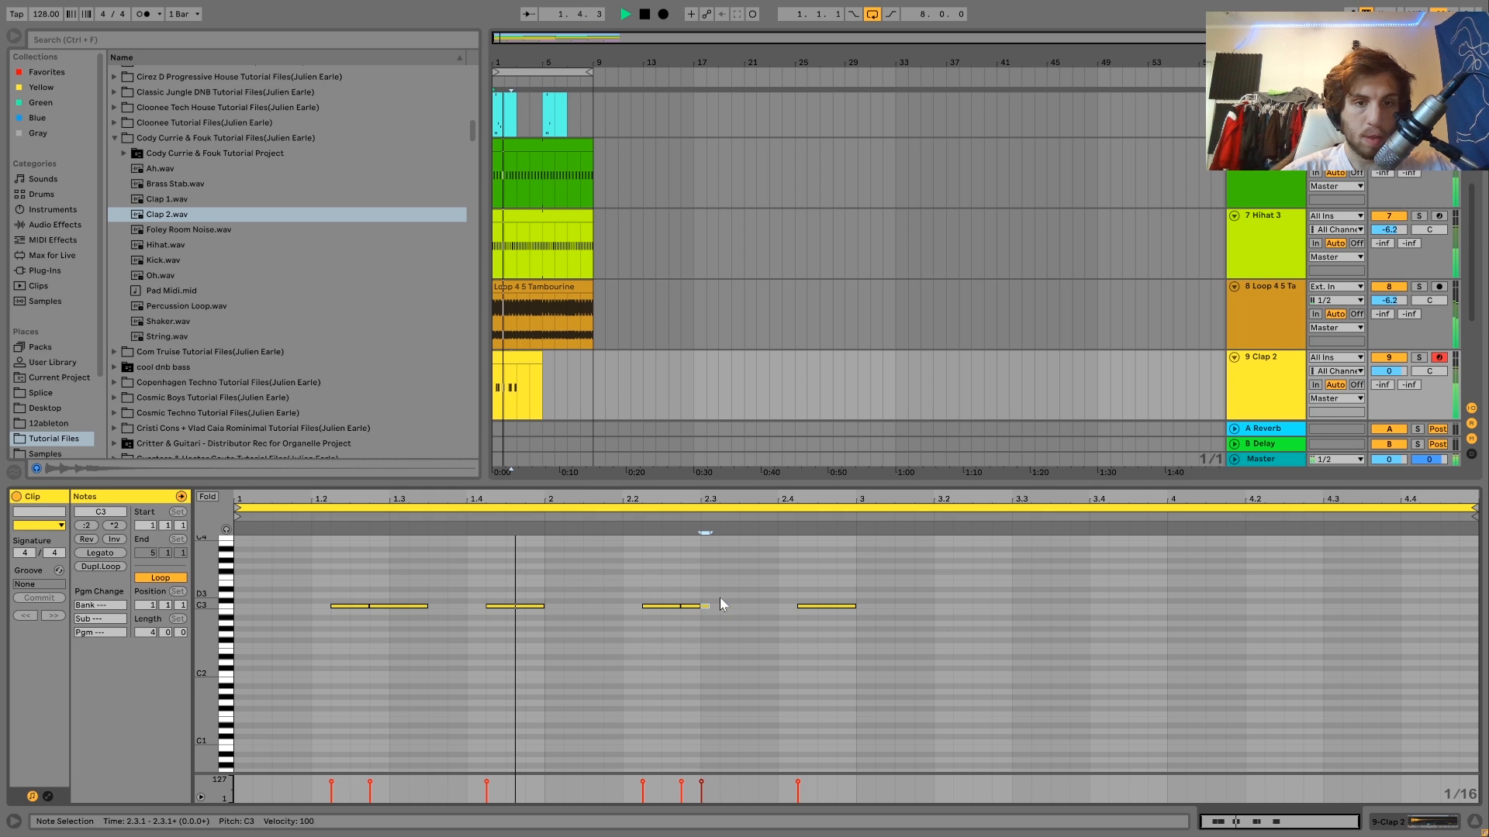
pyautogui.hotkey('shift', 'Right')
pyautogui.hotkey('ctrl', 'd')
# Duplicate the two-bar clap pattern across bars 3 and 4, and duplicate the clip to fill eight bars
pyautogui.moveTo(357, 571); pyautogui.dragTo(956, 637)
pyautogui.hotkey('ctrl', 'd')
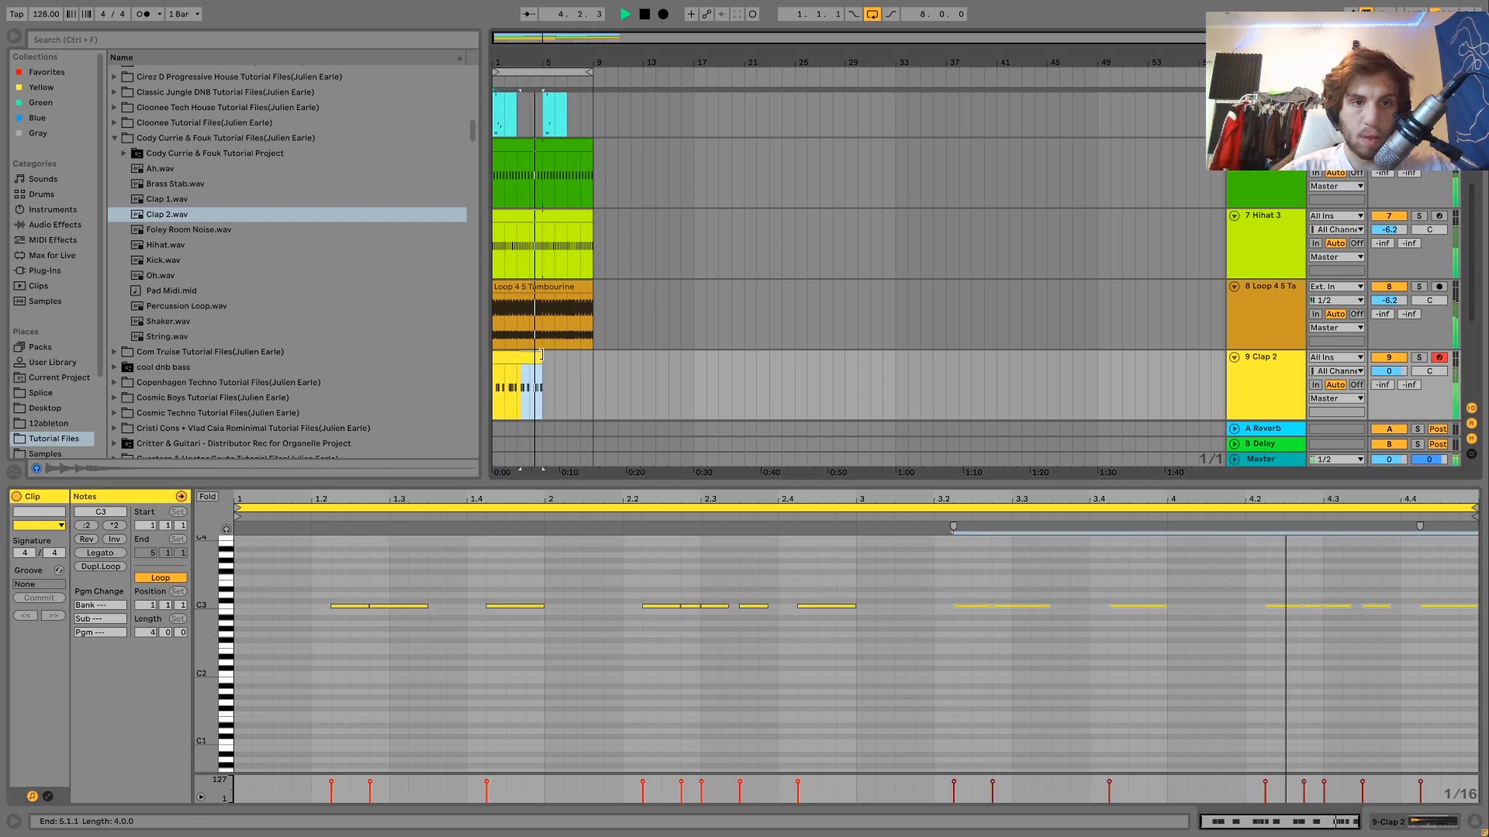
pyautogui.press('space')
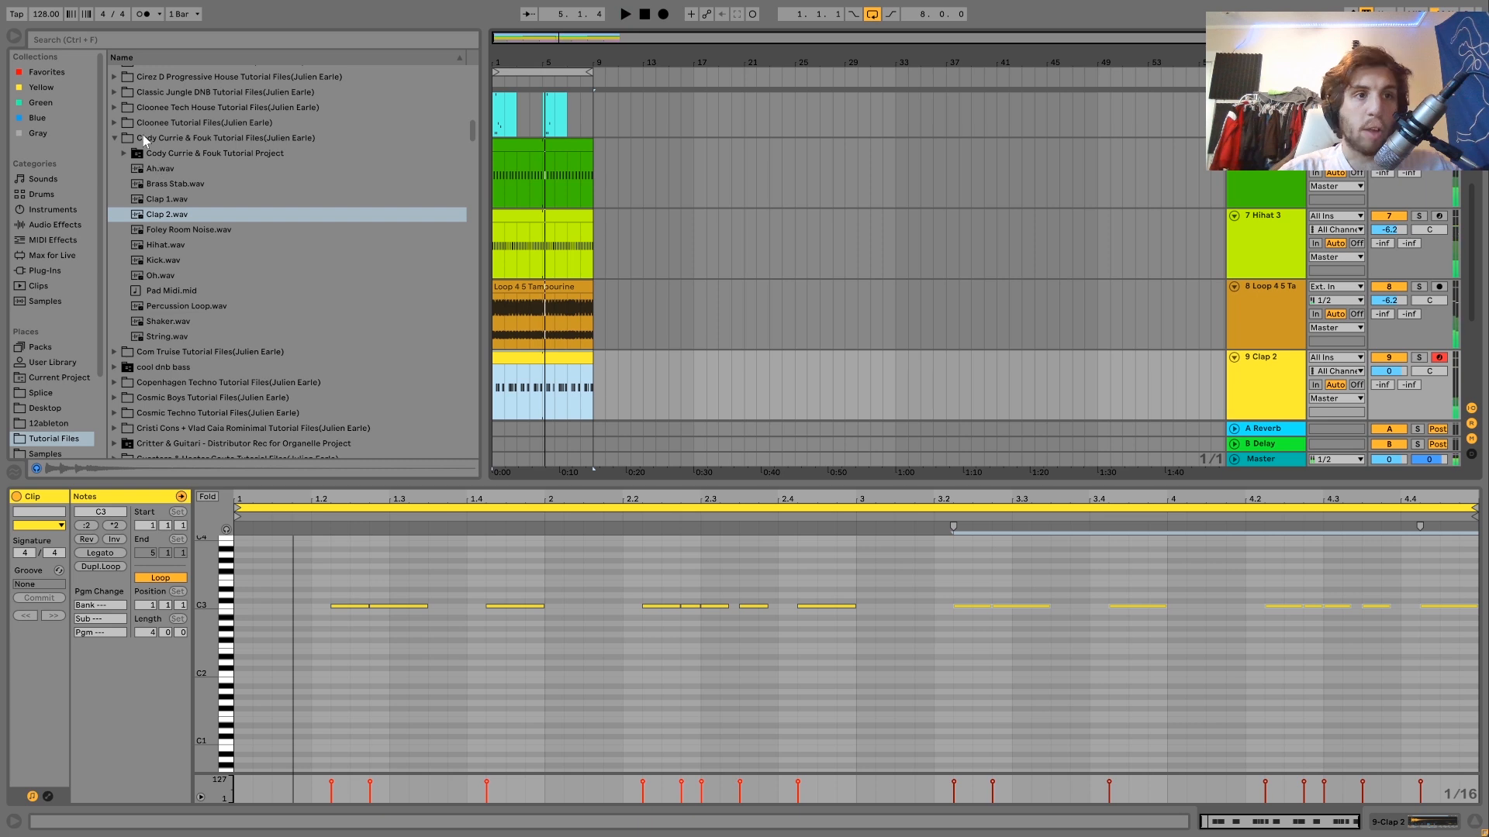
# Open the Cloonee Tech House Tutorial Files folder and load its Clap.wav in place of the track's current clap sample
pyautogui.click(143, 136)
pyautogui.press('Up')
pyautogui.press('Up')
pyautogui.press('Right')
pyautogui.press('Down')
pyautogui.press('Down')
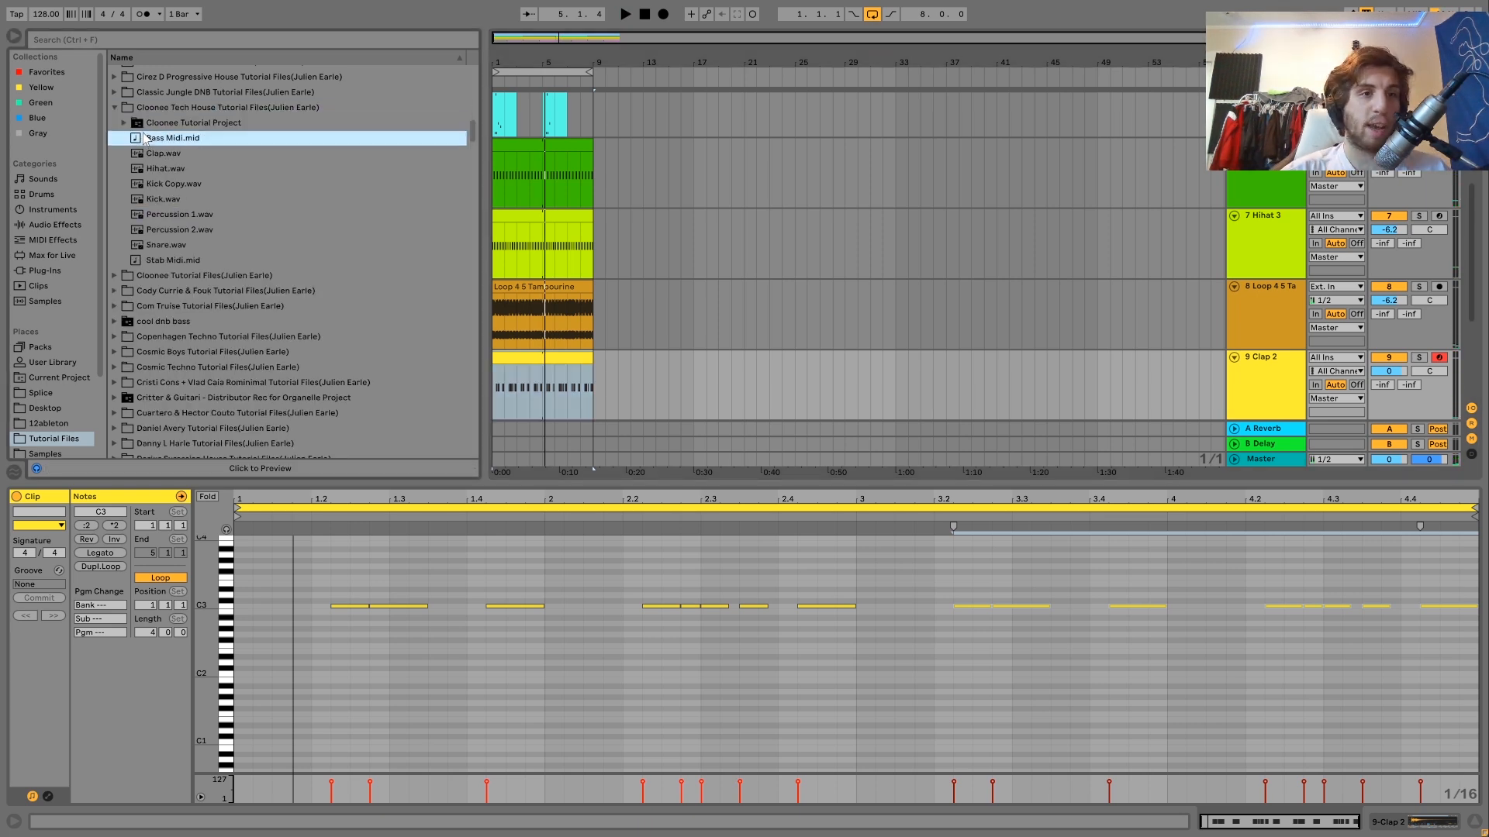
pyautogui.press('Down')
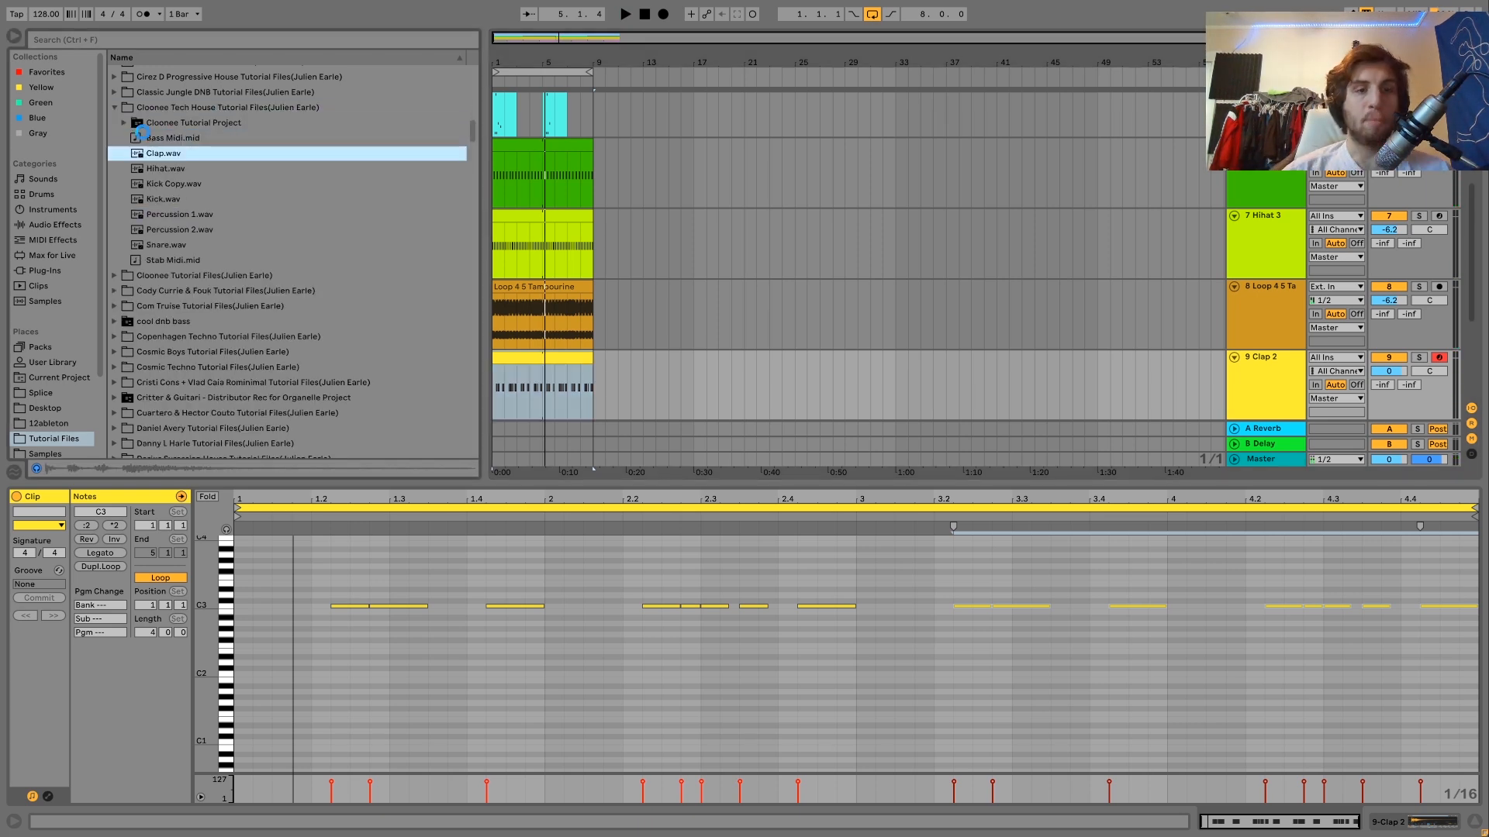
pyautogui.press('Return')
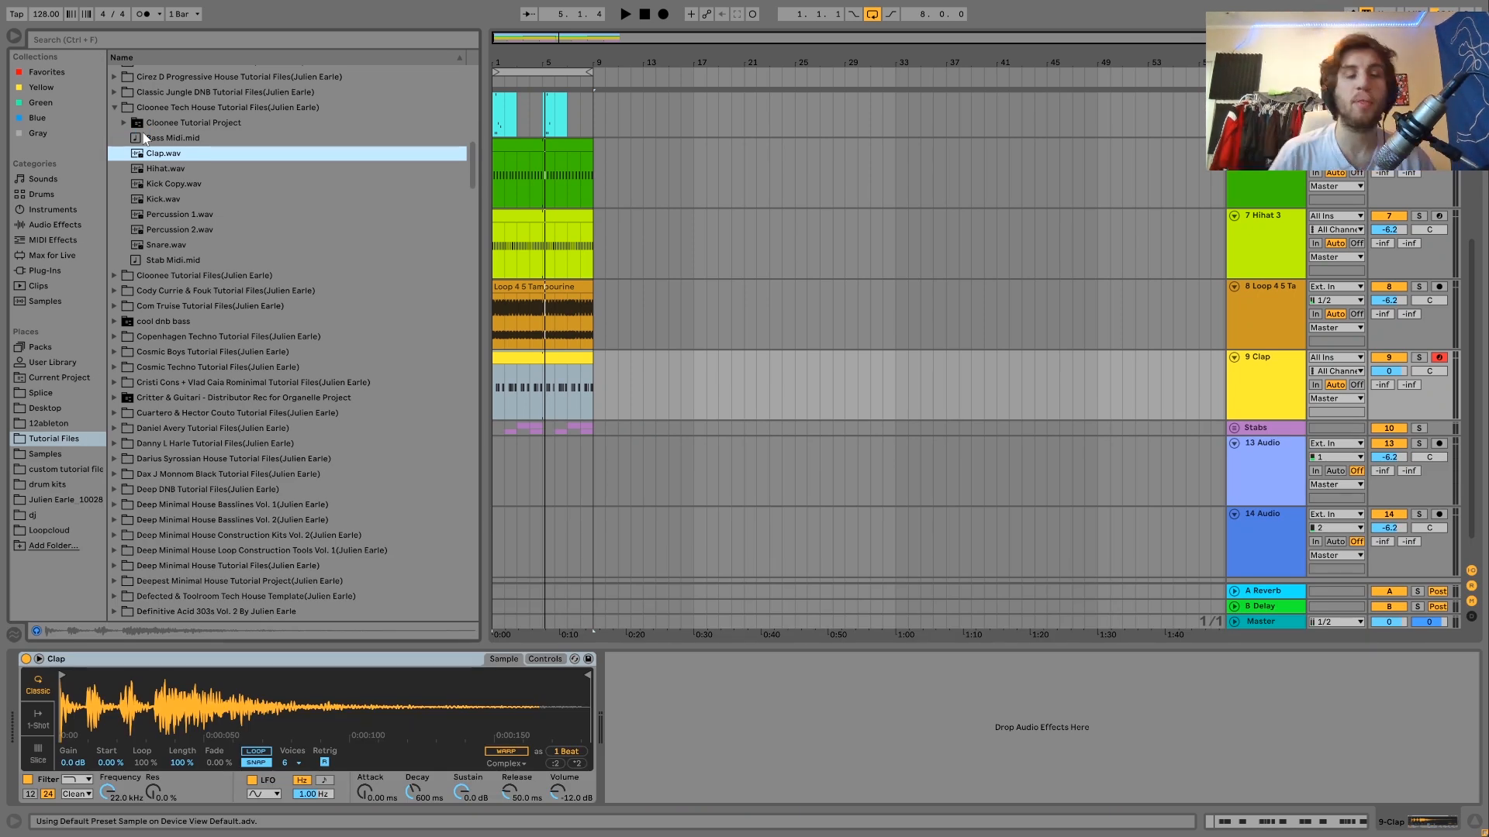
# Play the loop and set the Clap track's volume to -1.5 dB
pyautogui.press('space')
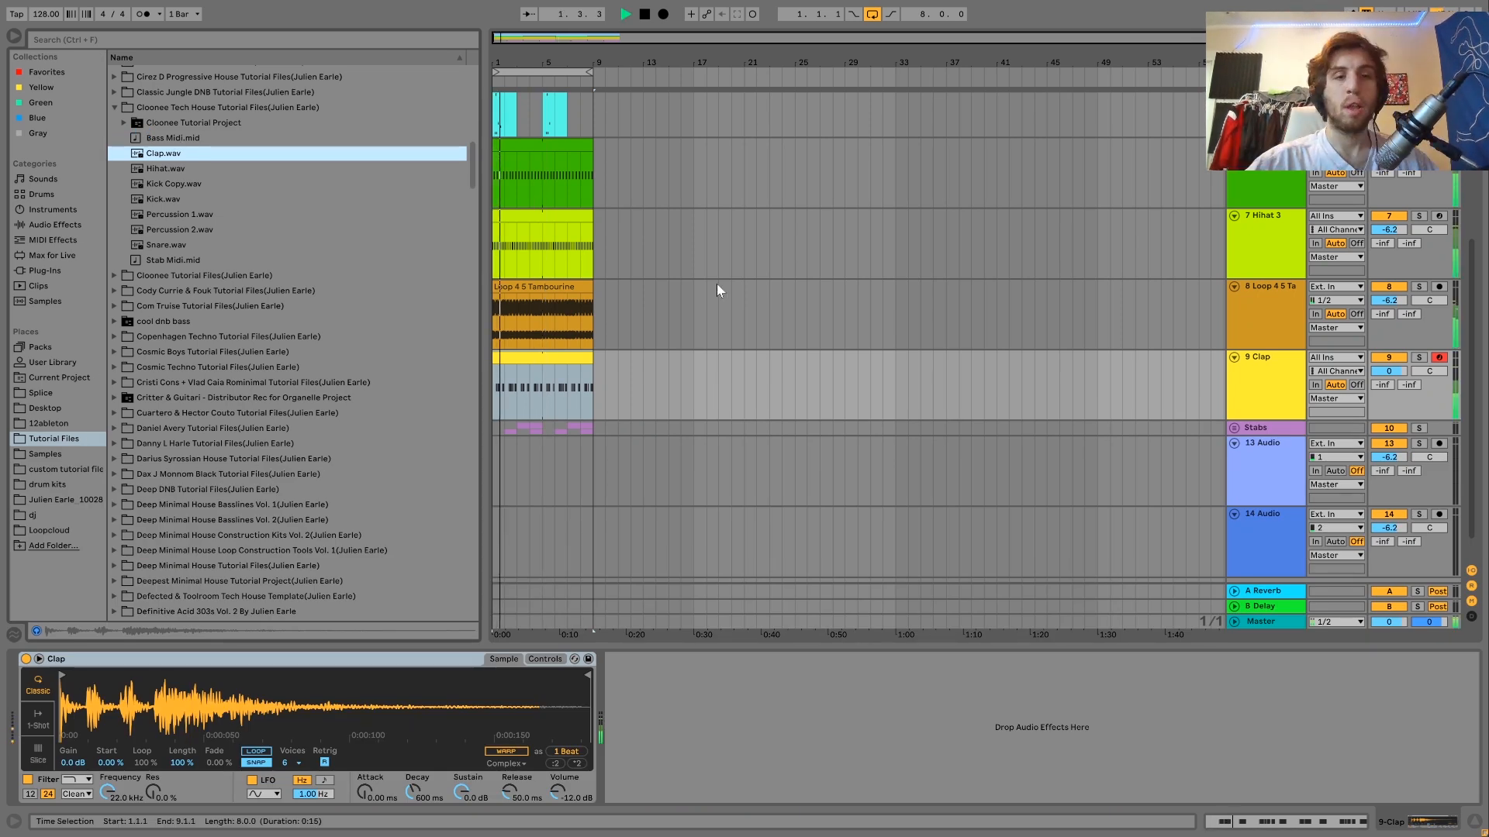
pyautogui.moveTo(1389, 370); pyautogui.dragTo(1394, 387)
pyautogui.click(1263, 386)
pyautogui.click(1297, 392)
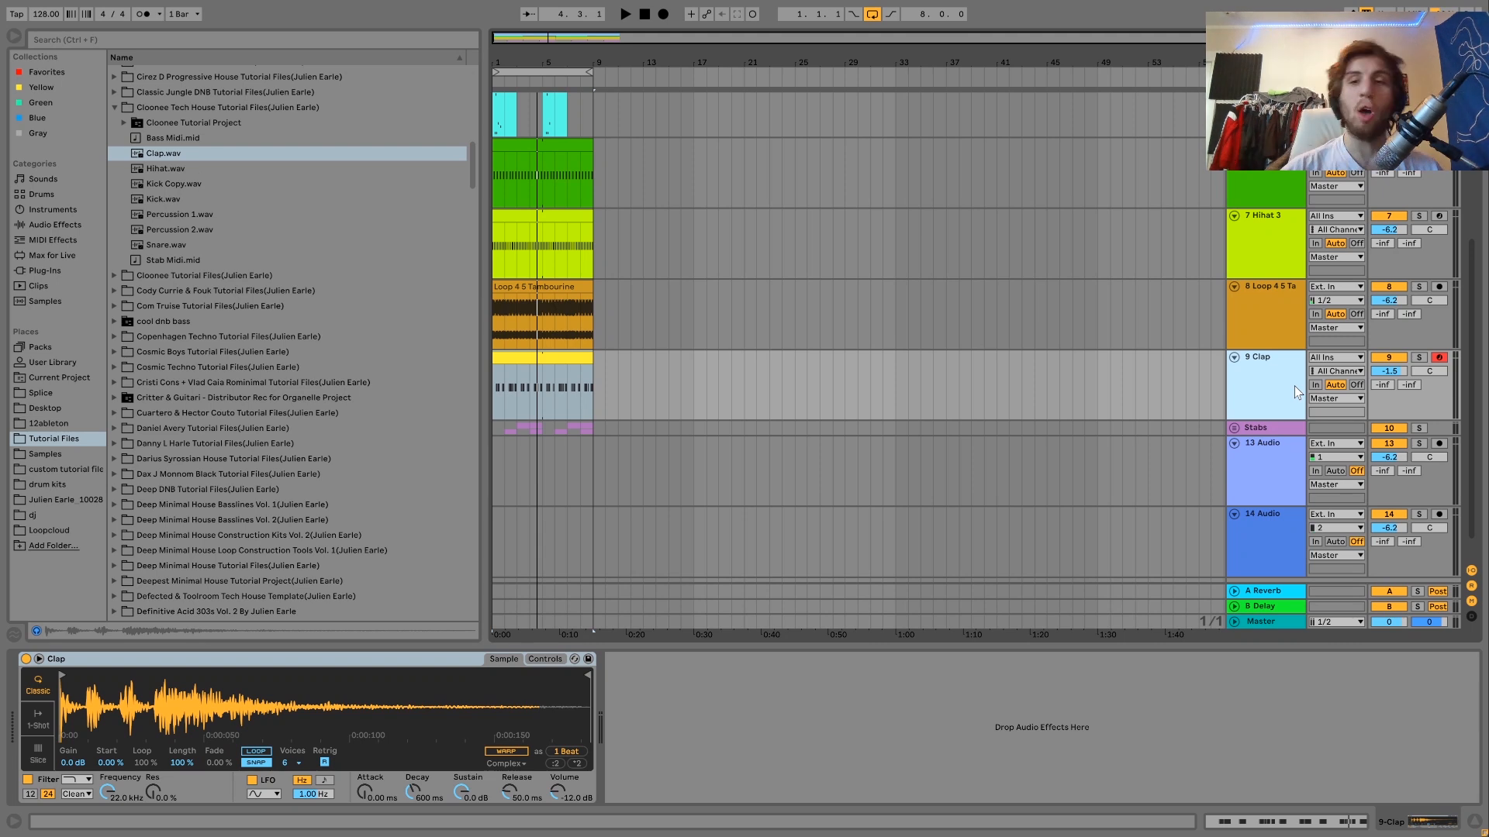
# Group the Hihat, Hihat 3, tambourine and Clap tracks, name the group "# Percussion" and solo it
pyautogui.scroll(1, 1300, 310)
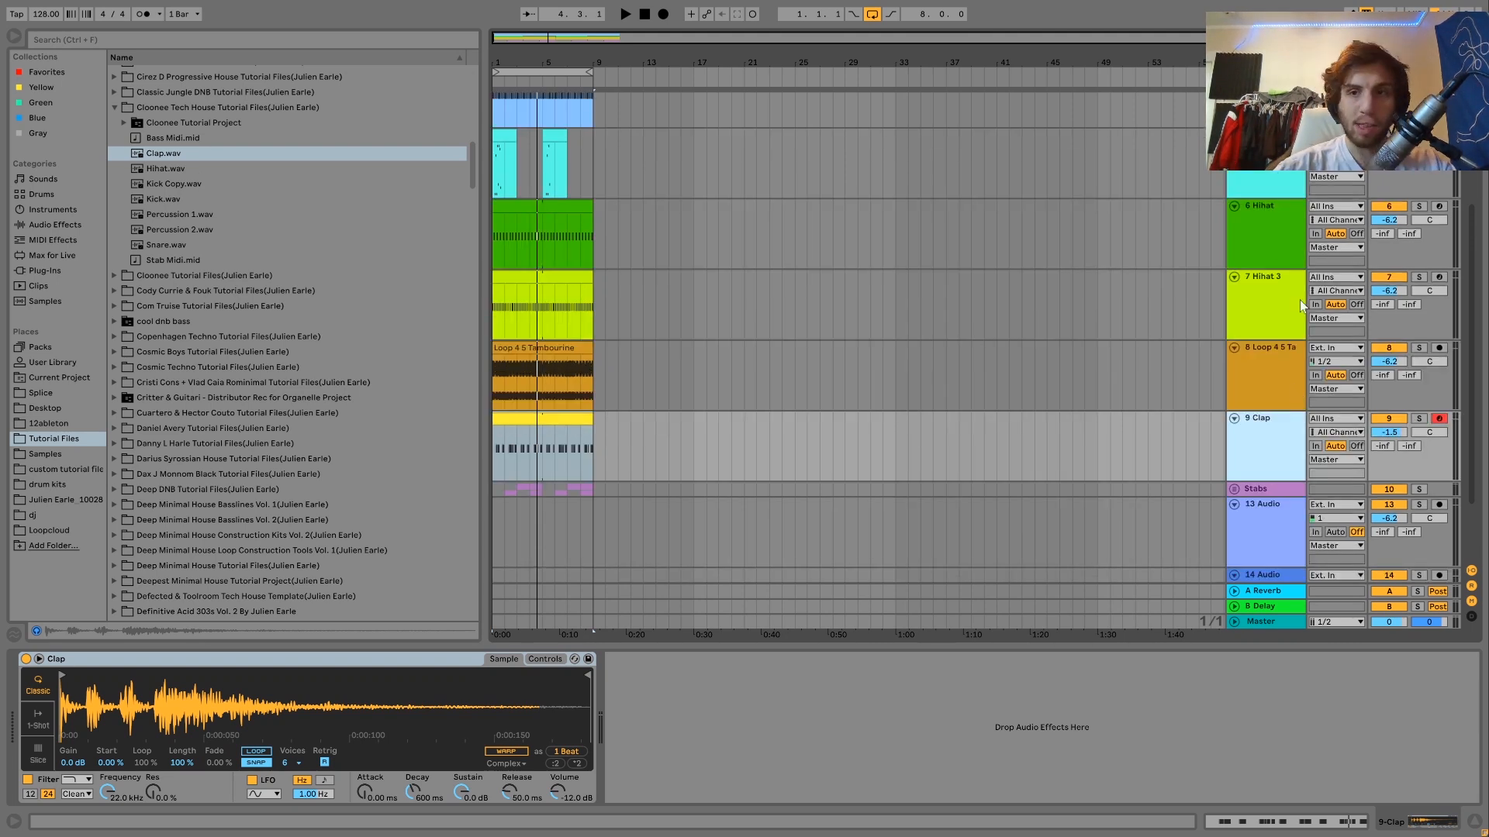
pyautogui.keyDown('shift'); pyautogui.click(1276, 259); pyautogui.keyUp('shift')
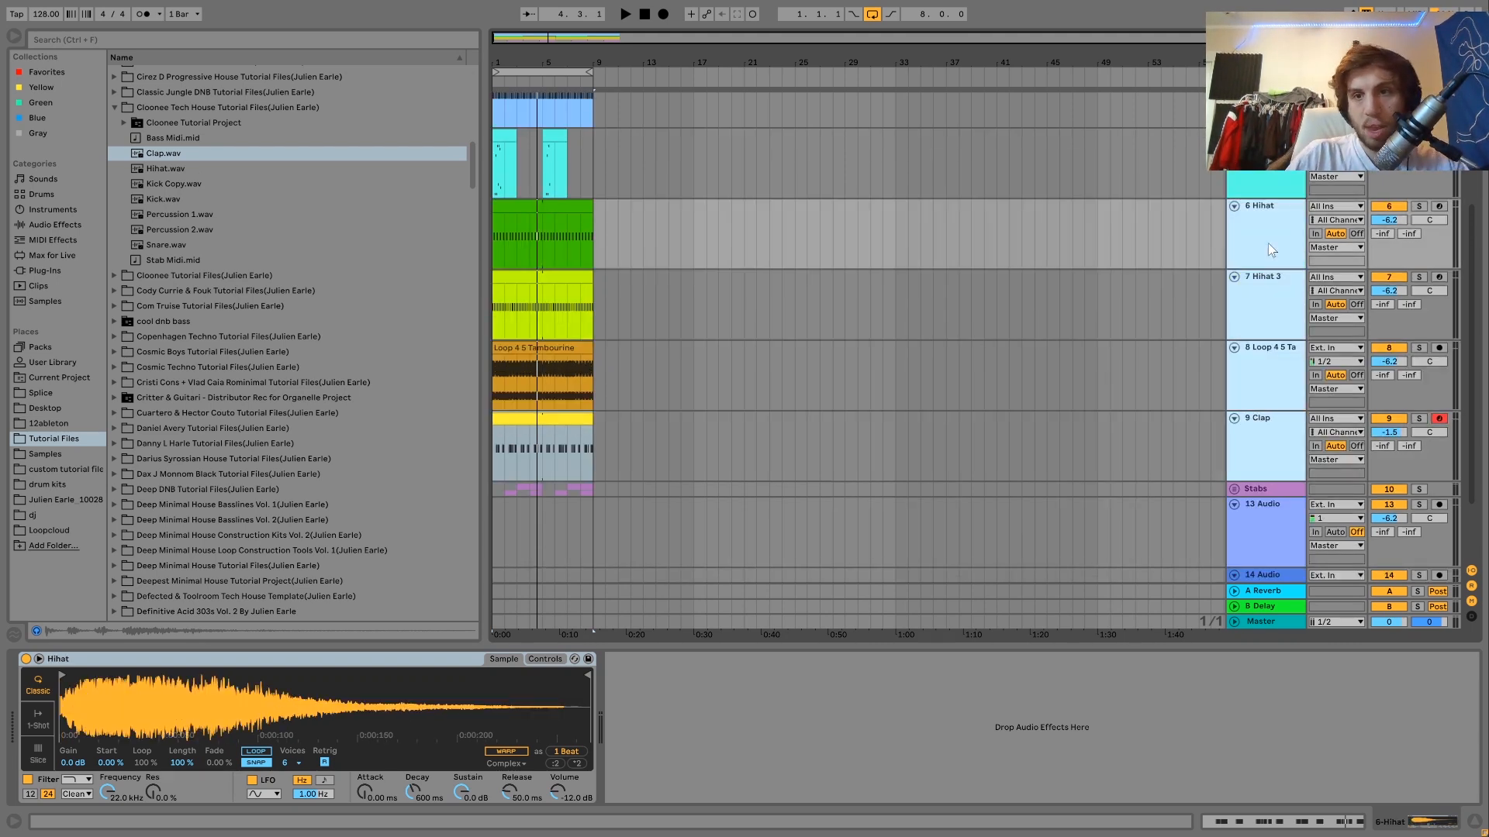
pyautogui.hotkey('ctrl', 'g')
pyautogui.hotkey('ctrl', 'r')
pyautogui.write('# P')
pyautogui.write('ercussion')
pyautogui.press('Return')
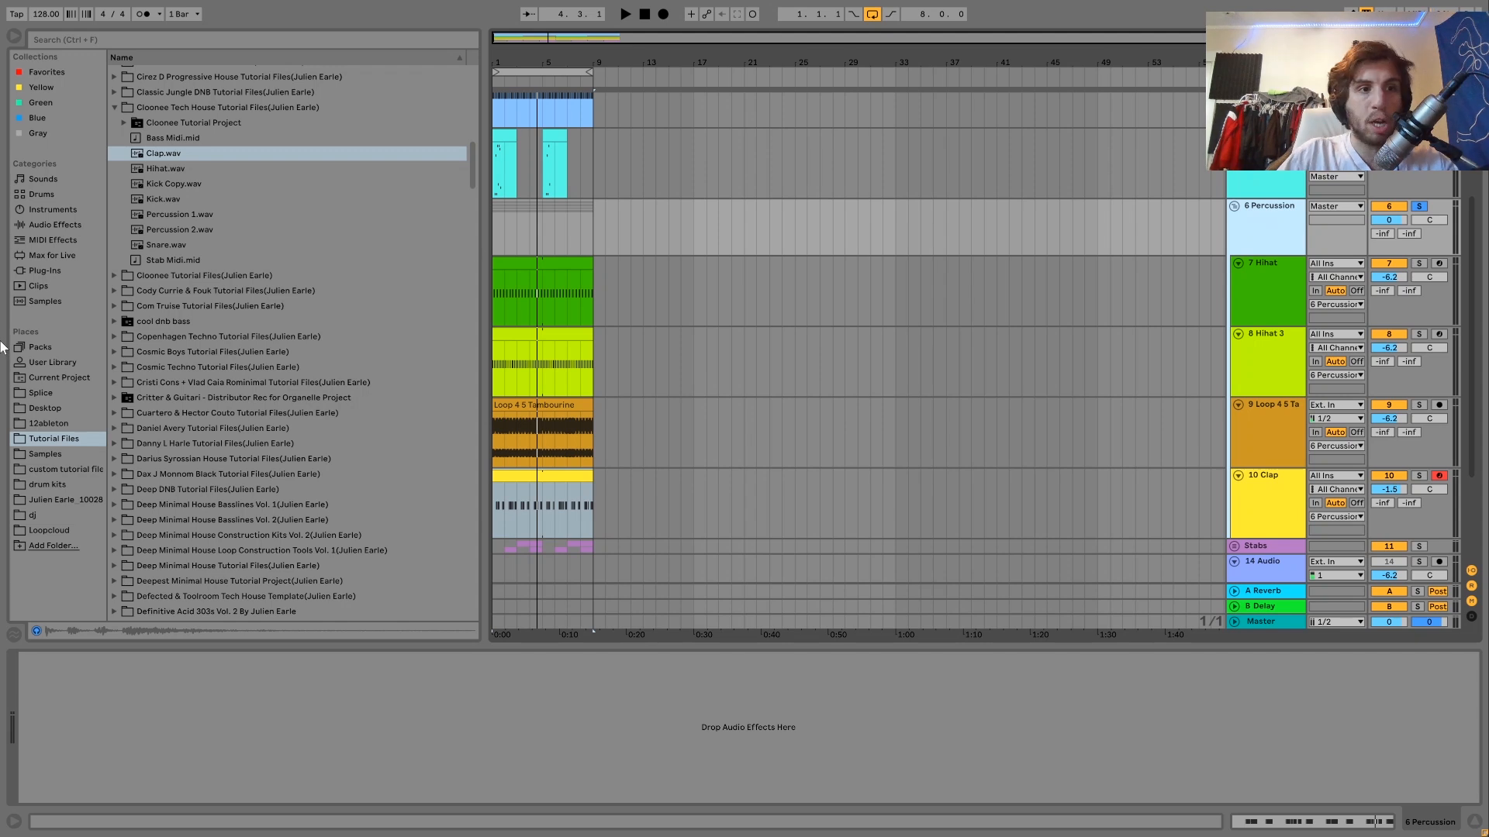
# Add a Drum Buss to the Percussion group and place a Reverb in front of it
pyautogui.click(54, 224)
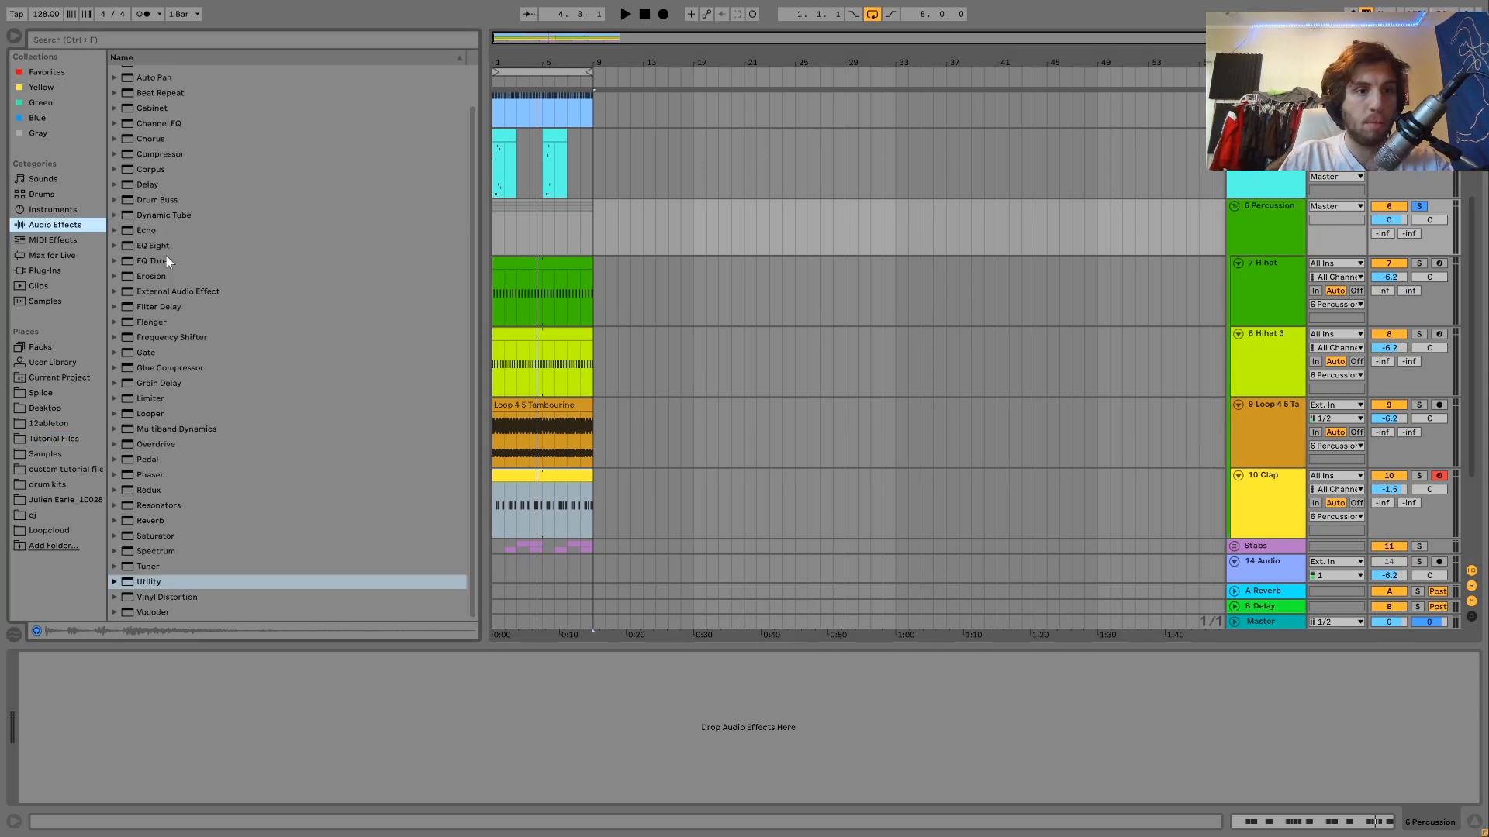
pyautogui.doubleClick(158, 200)
pyautogui.click(144, 522)
pyautogui.moveTo(144, 526); pyautogui.dragTo(352, 776)
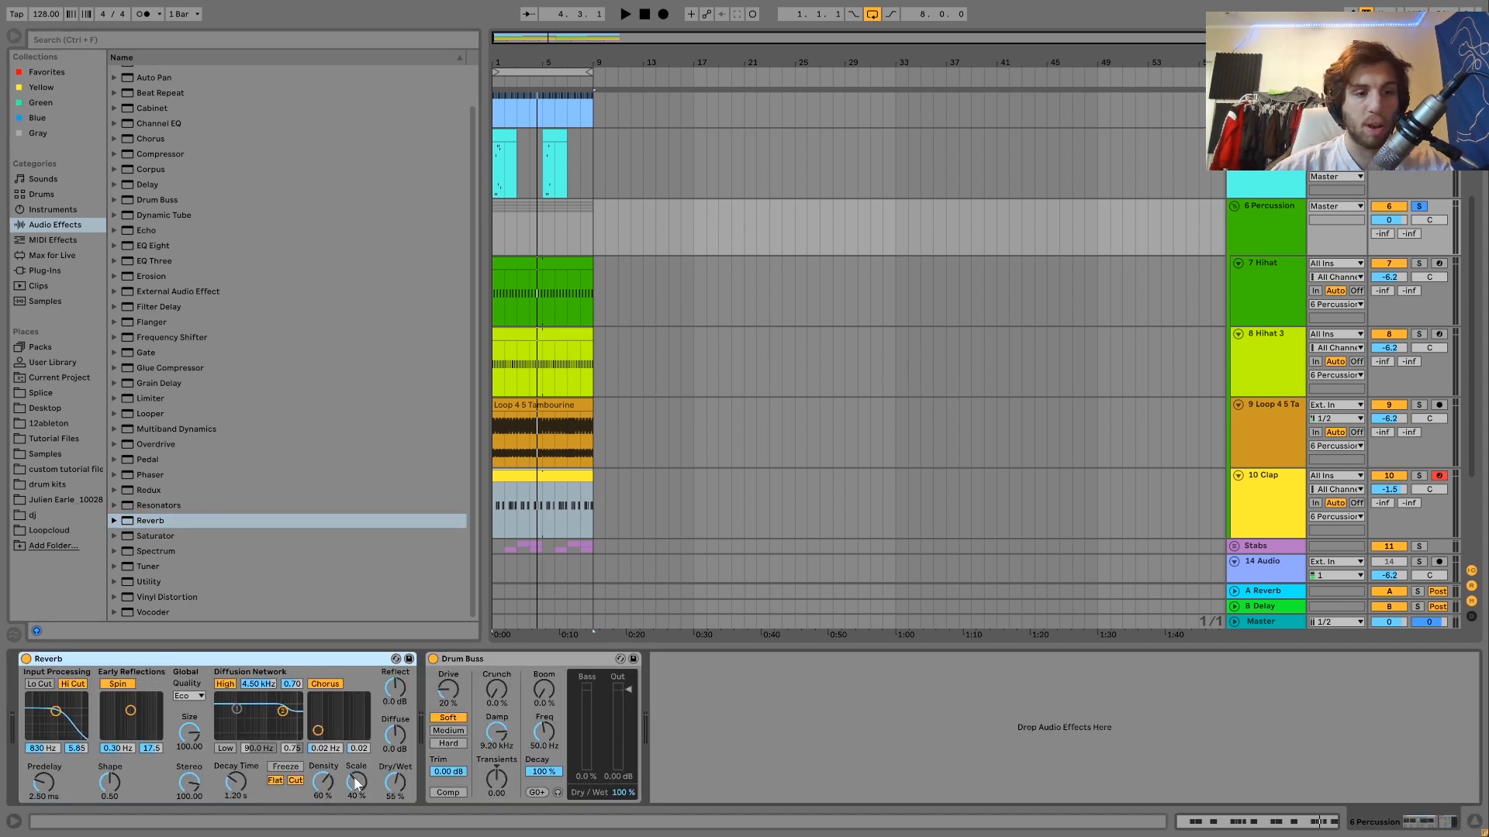
# Set the Percussion group's Reverb to 8% dry/wet with a decay time of 814 ms
pyautogui.click(387, 784)
pyautogui.write('3')
pyautogui.press('Return')
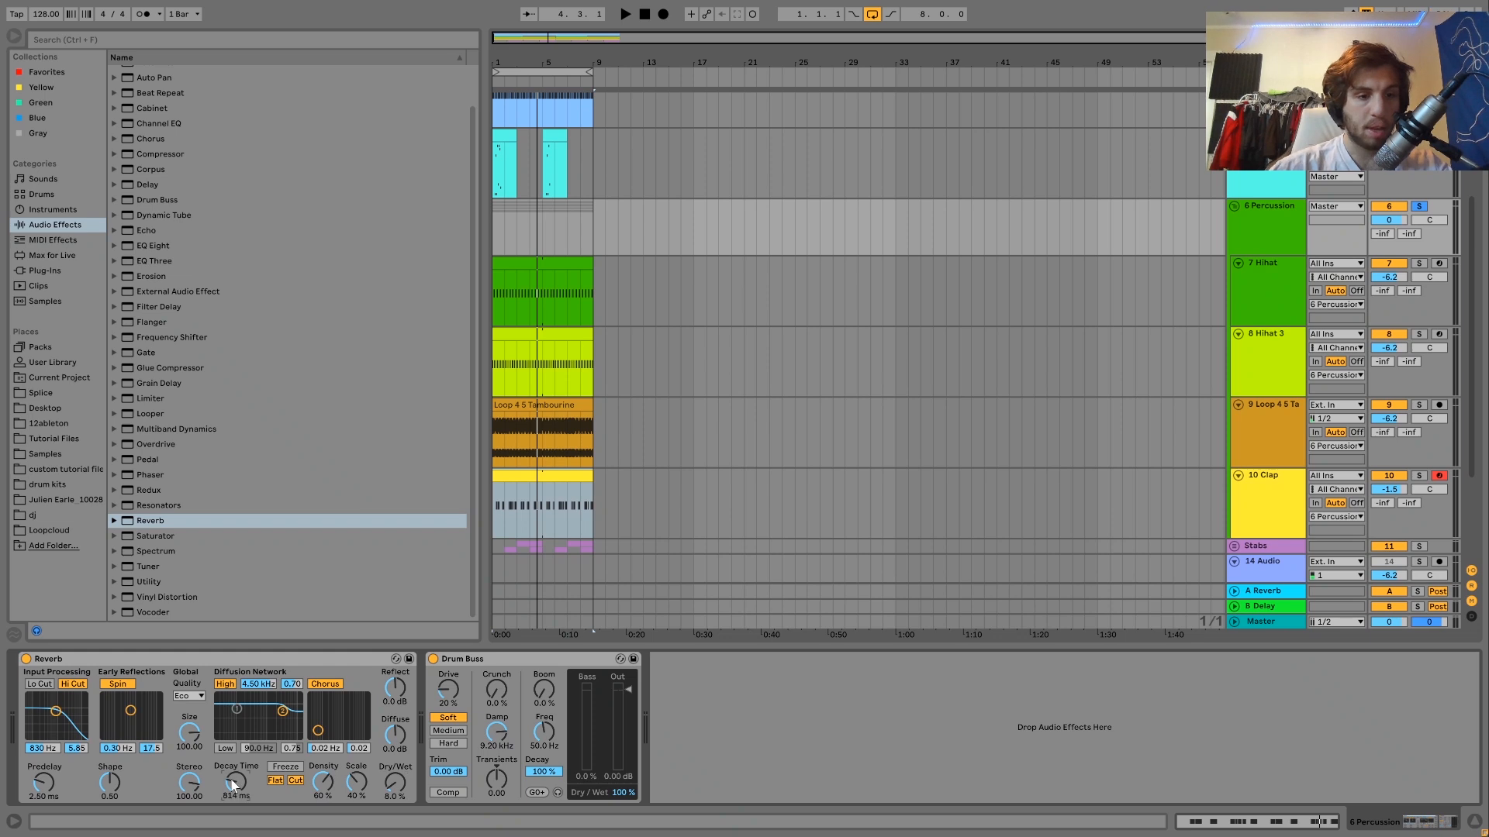
# Play the group and set Drum Buss to Medium drive, 20% crunch, 20.0 kHz damp and 0.17 transients
pyautogui.press('space')
pyautogui.click(446, 732)
pyautogui.doubleClick(501, 737)
pyautogui.moveTo(496, 778); pyautogui.dragTo(496, 766)
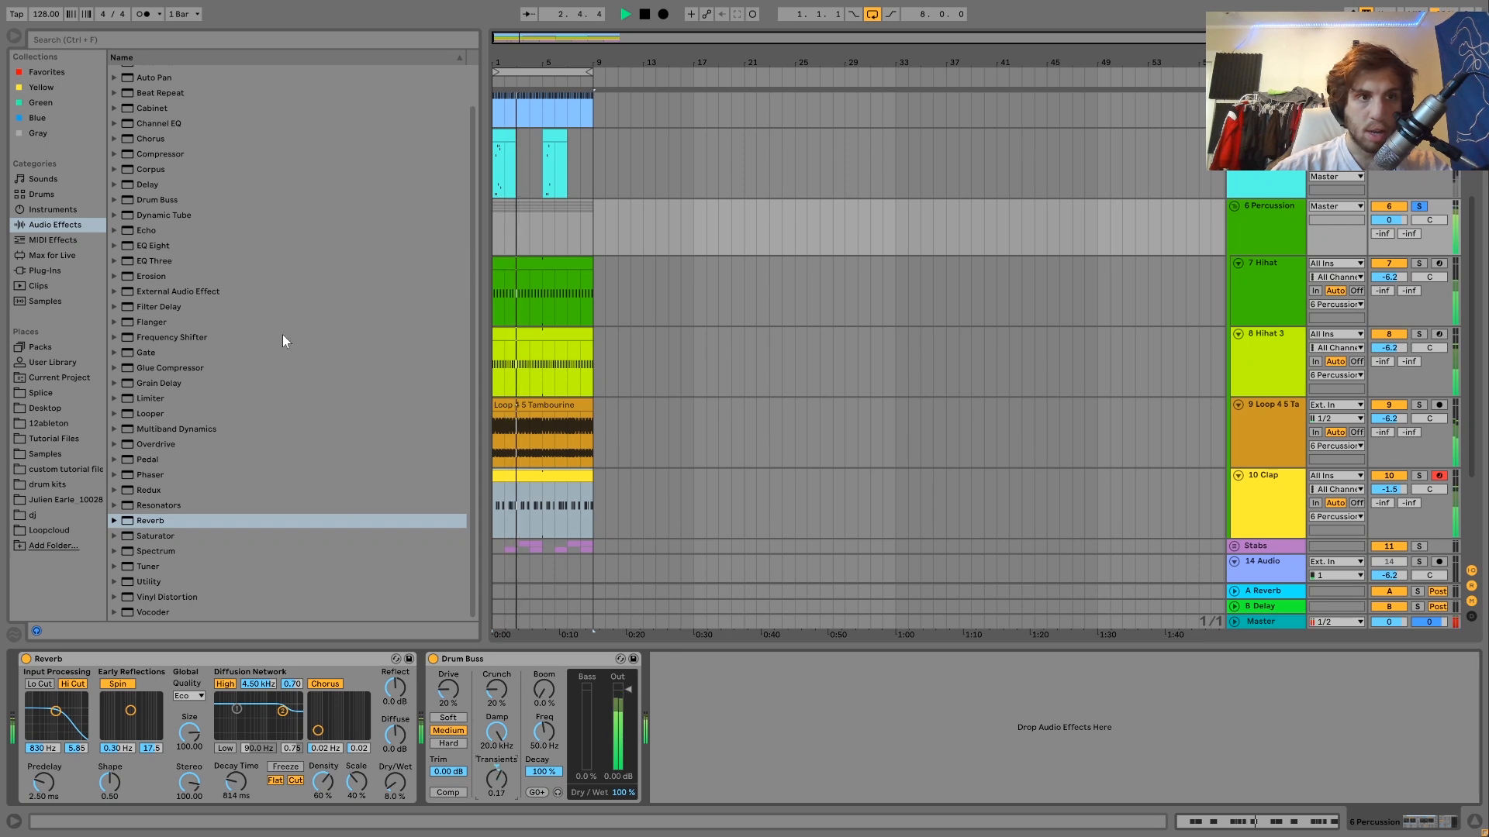
# Add an Auto Filter after the Percussion group's Drum Buss, set as a high-pass at 148 Hz with 17% resonance, during playback
pyautogui.scroll(1, 282, 333)
pyautogui.moveTo(155, 102); pyautogui.dragTo(729, 718)
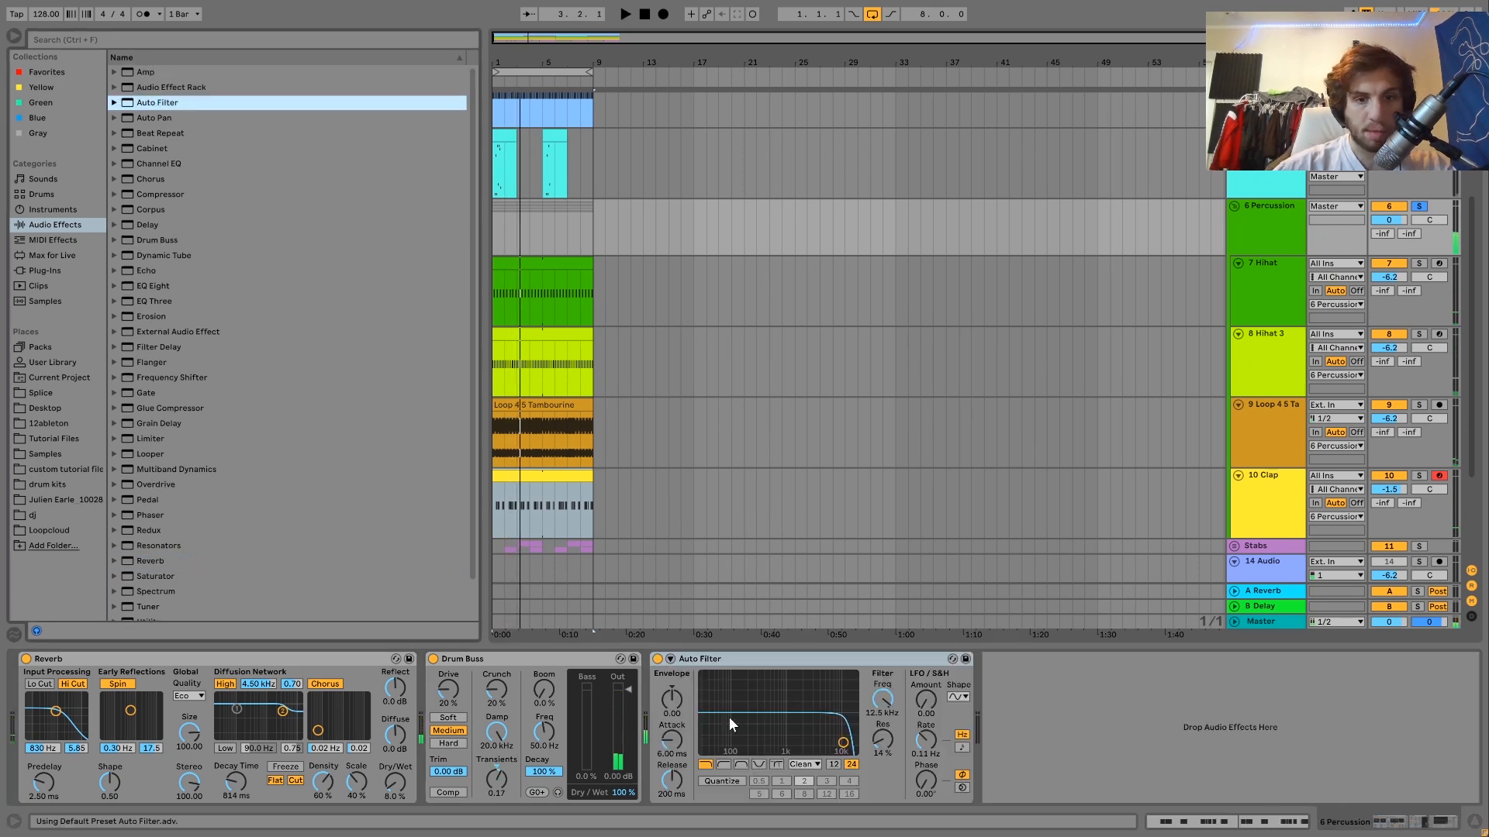
pyautogui.press('space')
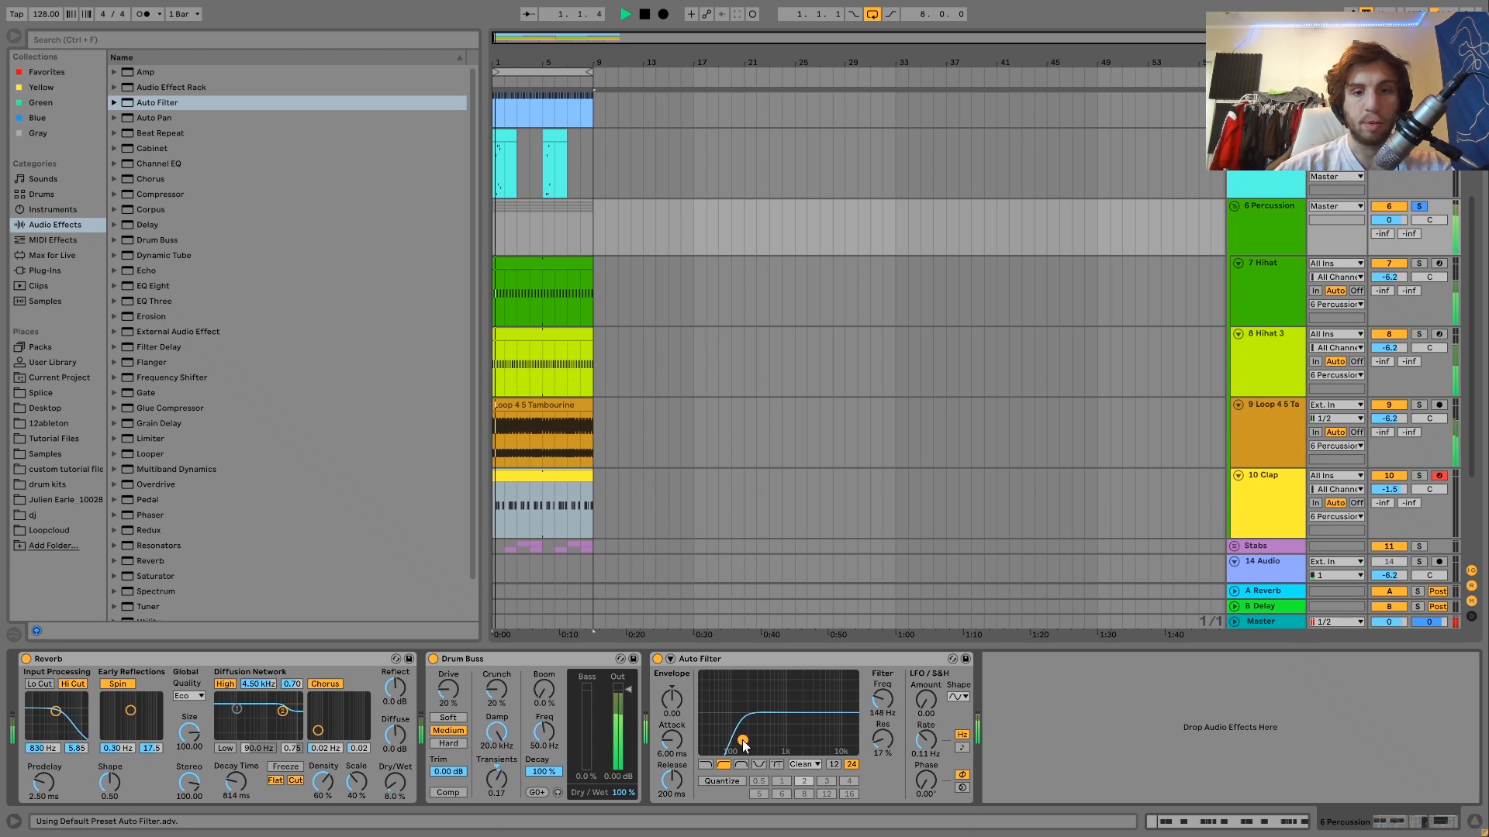
# Unsolo the Percussion group and lower its volume to -6.0 dB
pyautogui.moveTo(1396, 220); pyautogui.dragTo(1405, 222)
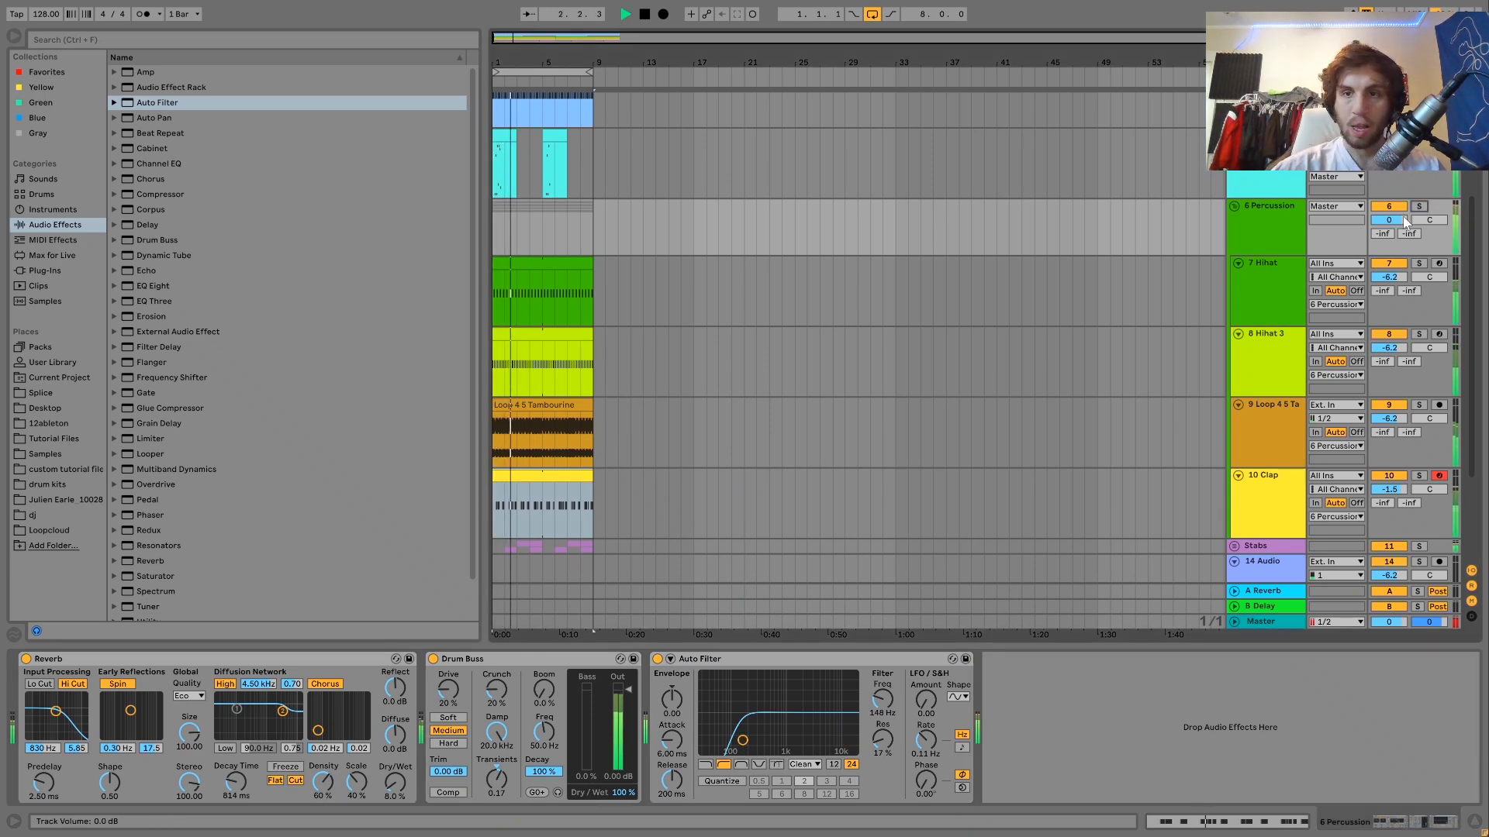
pyautogui.press('Down')
pyautogui.press('Down')
pyautogui.press('Down')
pyautogui.press('Down')
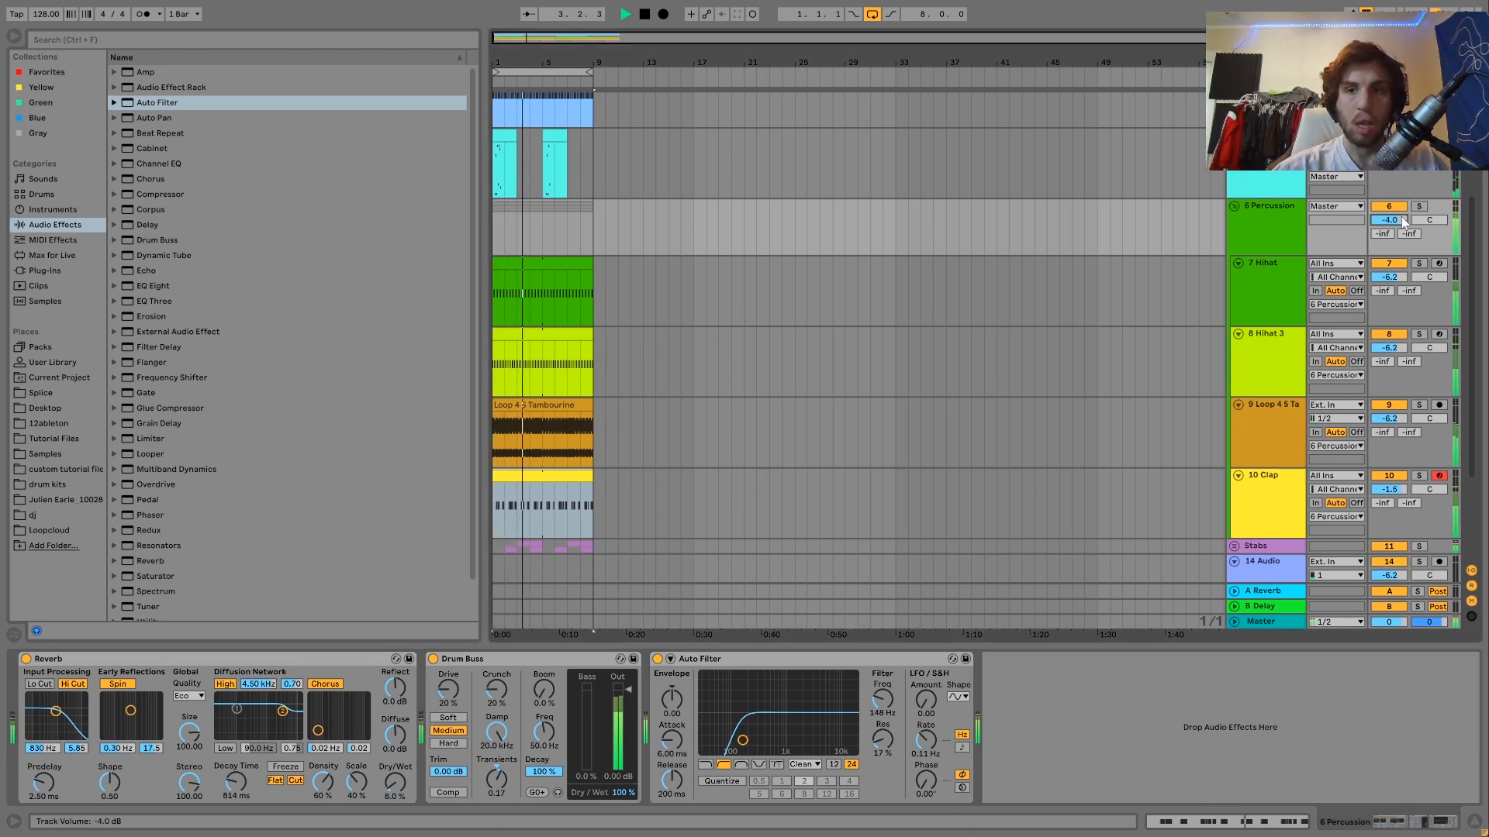
# On the Stabs group, set Drum Buss to Medium drive with 26% crunch and Reverb to 34% dry/wet
pyautogui.scroll(-3, 1261, 457)
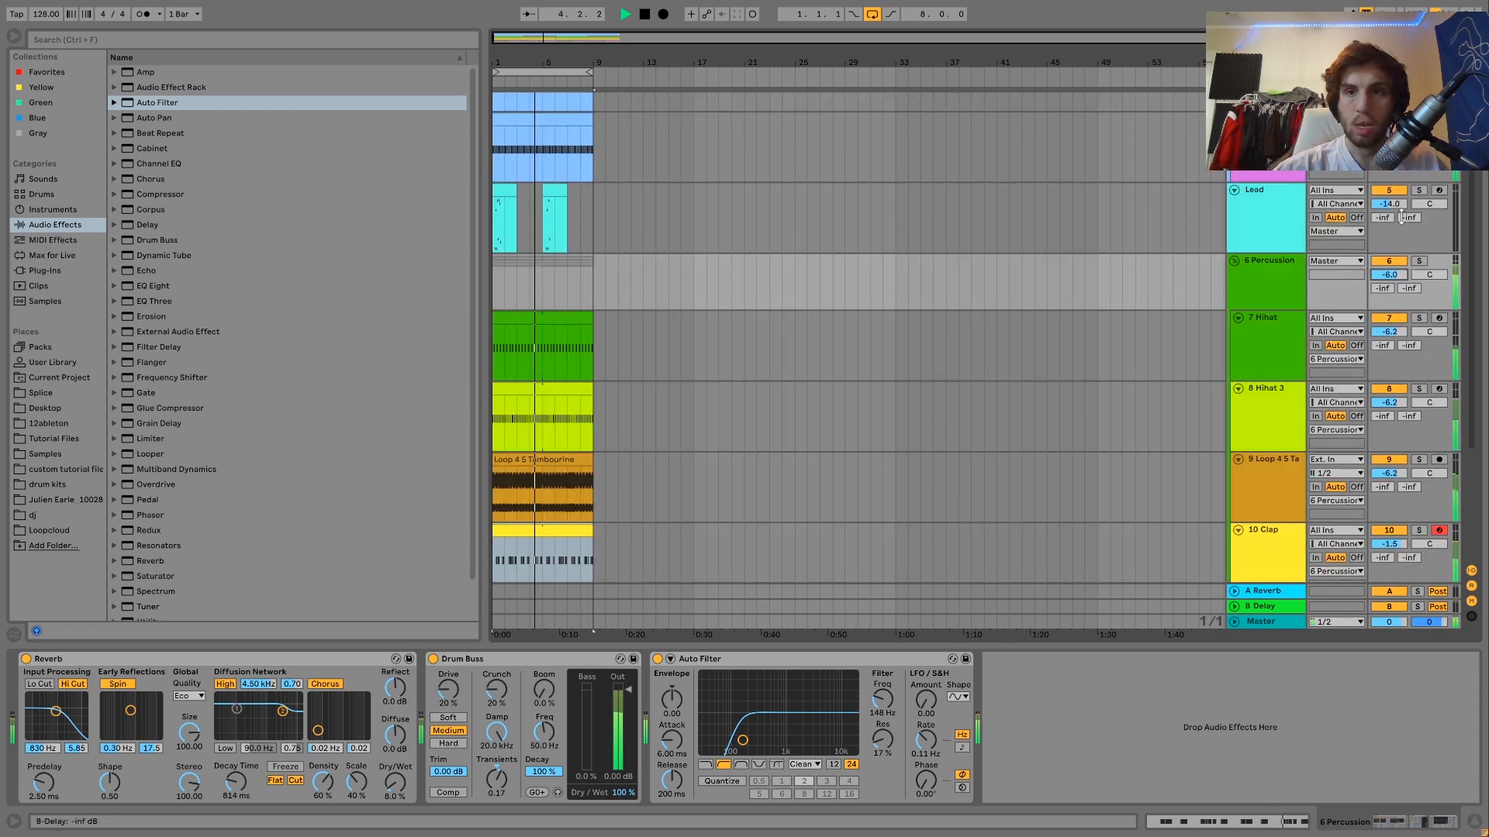
pyautogui.click(1261, 456)
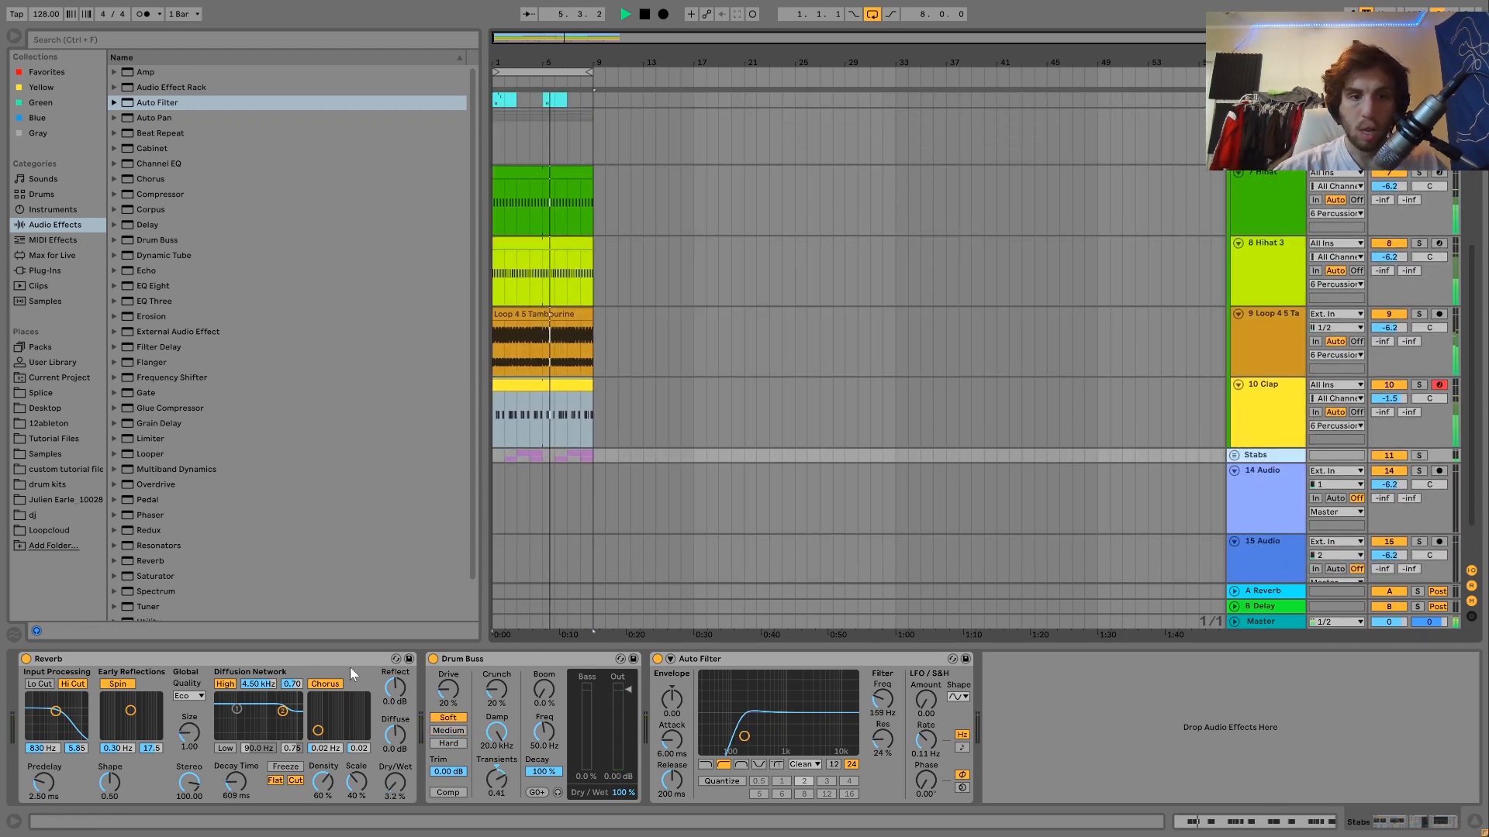
pyautogui.click(456, 732)
pyautogui.moveTo(396, 781); pyautogui.dragTo(396, 746)
pyautogui.moveTo(496, 689); pyautogui.dragTo(497, 681)
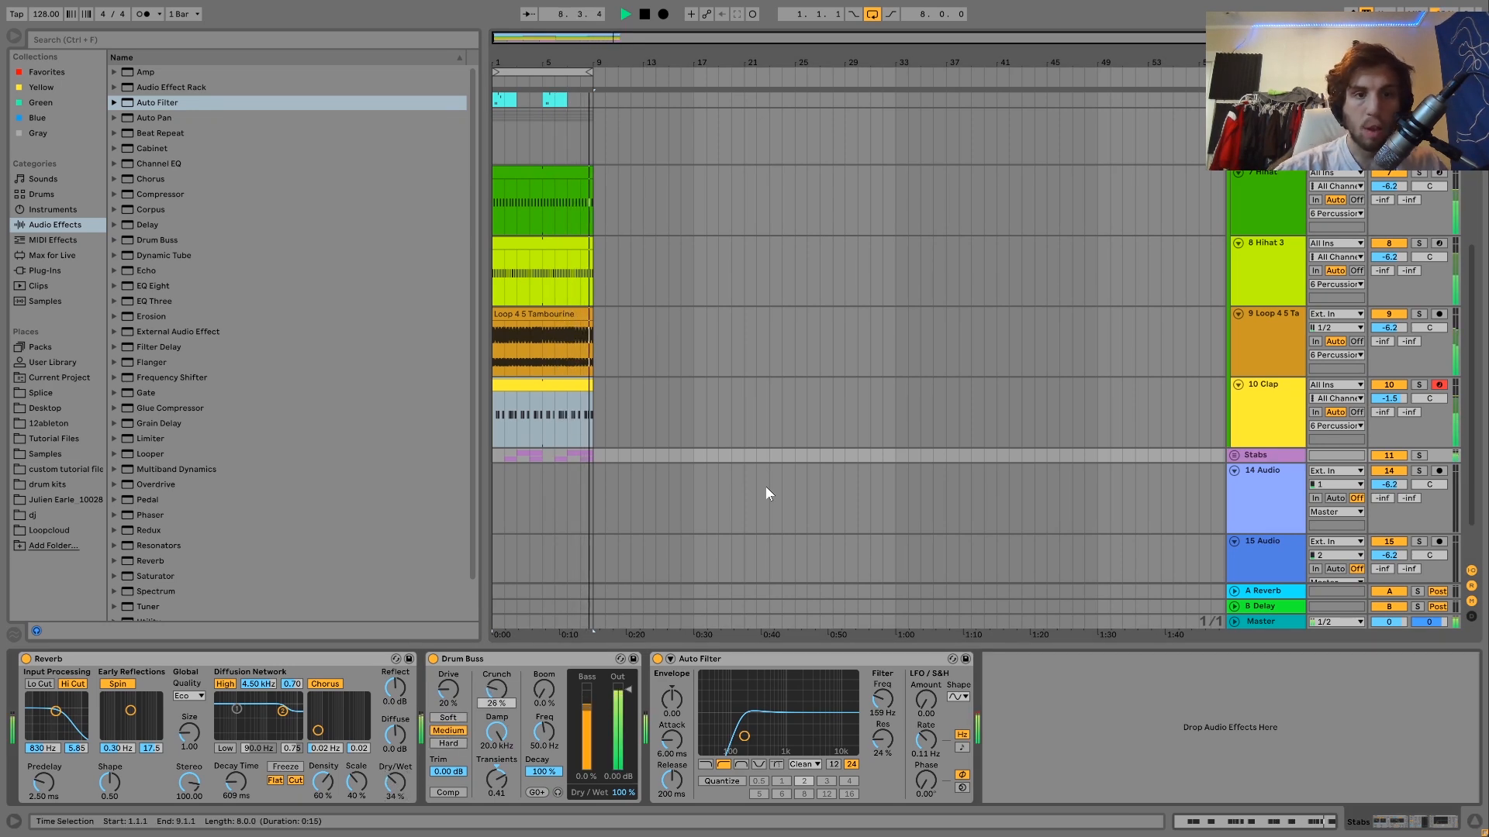
# Set the kick group's volume to -6.0 dB, then stop playback and return to the start of the arrangement
pyautogui.scroll(5, 765, 486)
pyautogui.click(1261, 290)
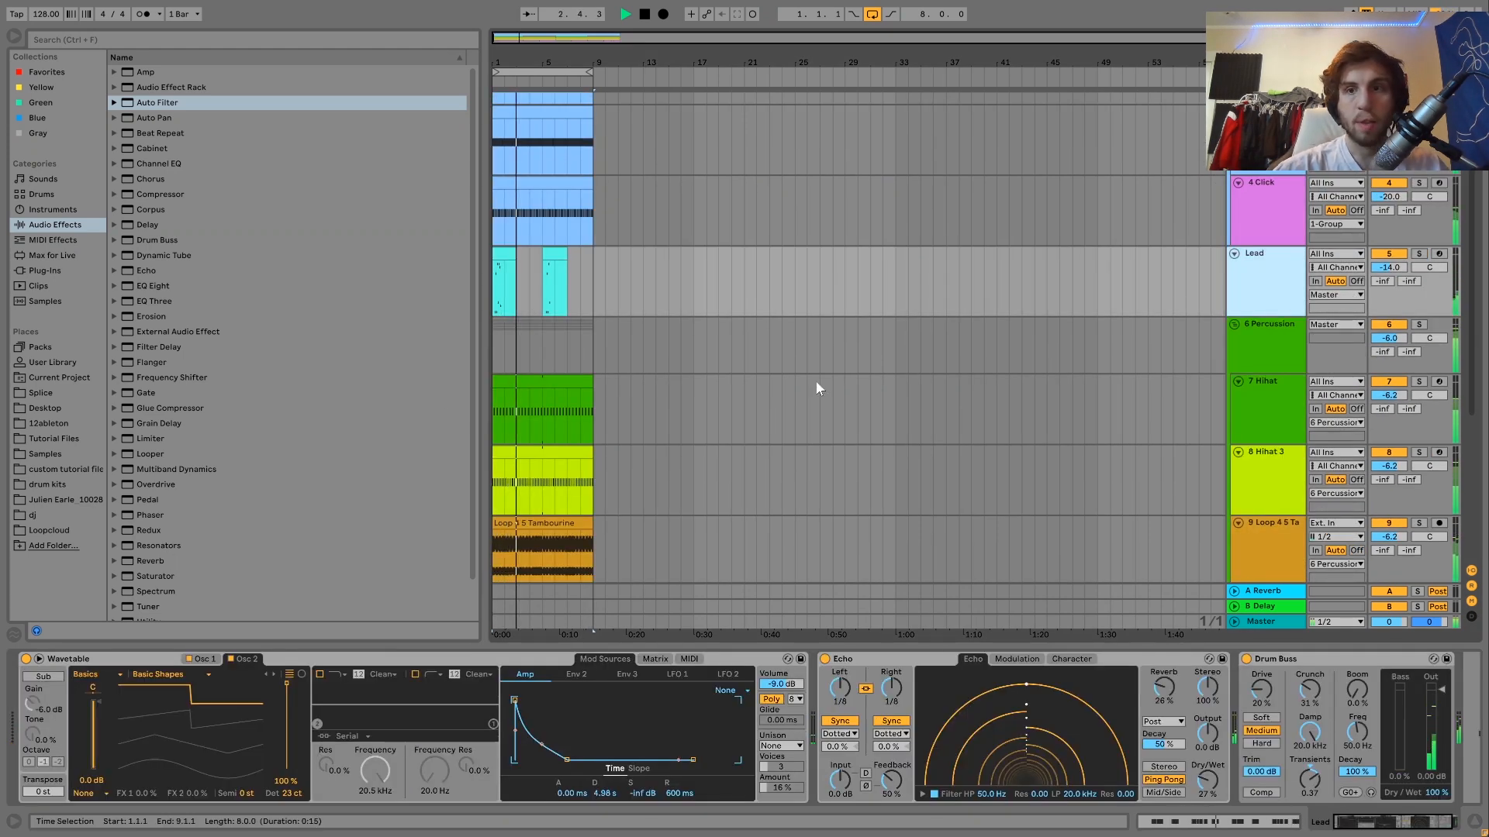
pyautogui.scroll(3, 815, 380)
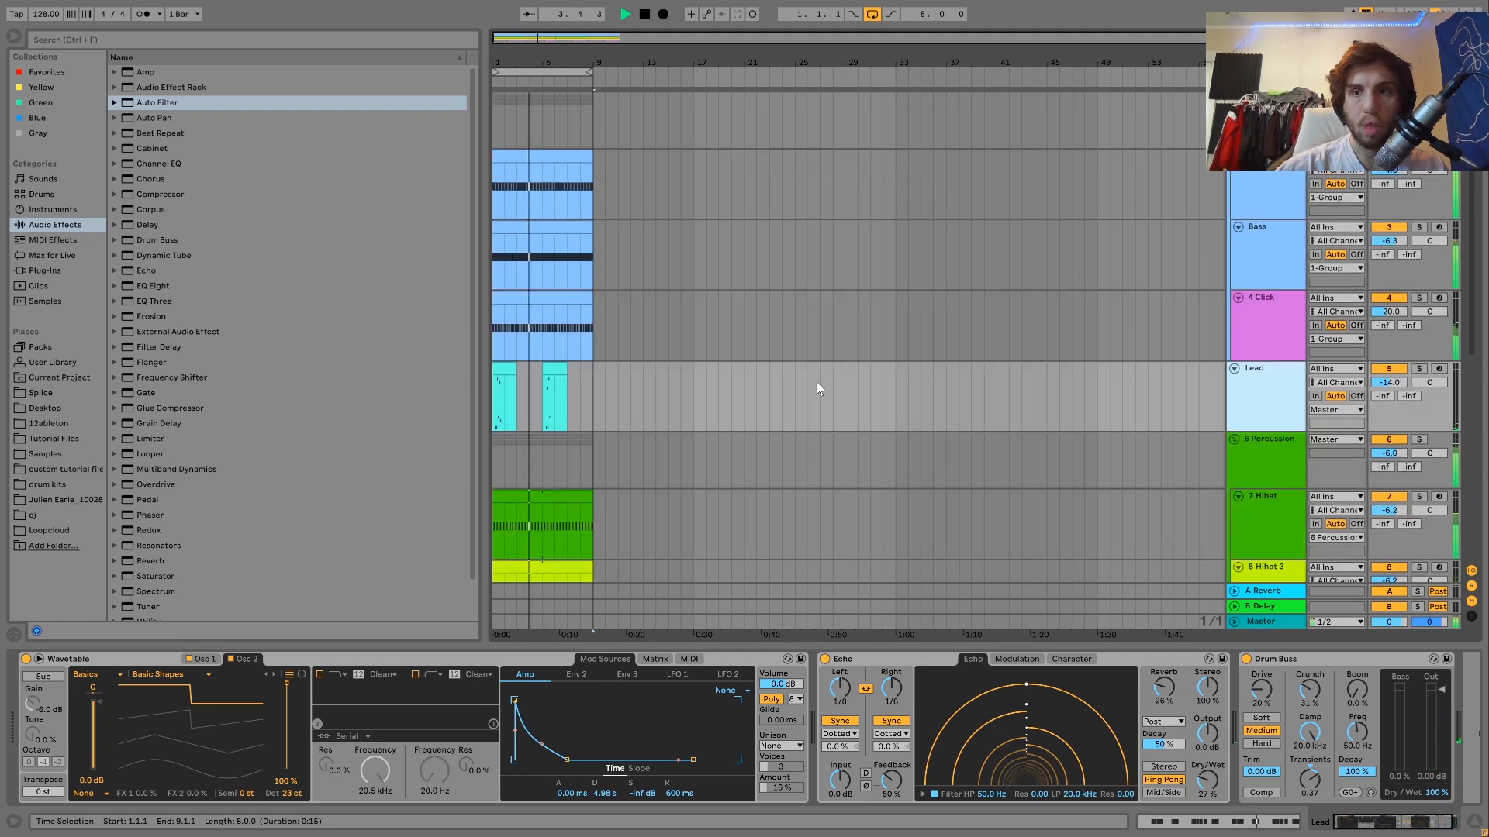
pyautogui.moveTo(1389, 113); pyautogui.dragTo(1388, 105)
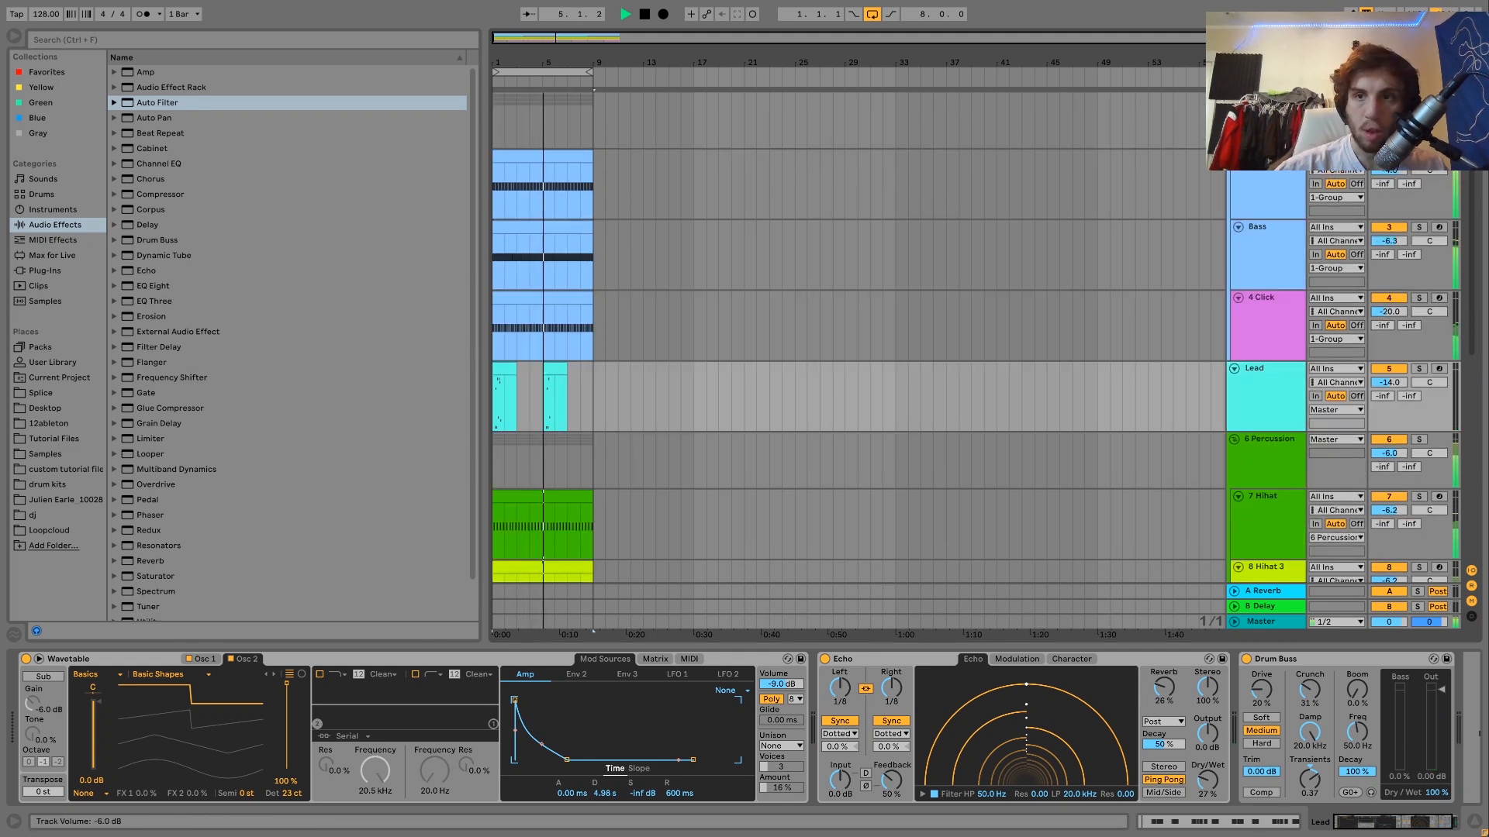
pyautogui.press('space')
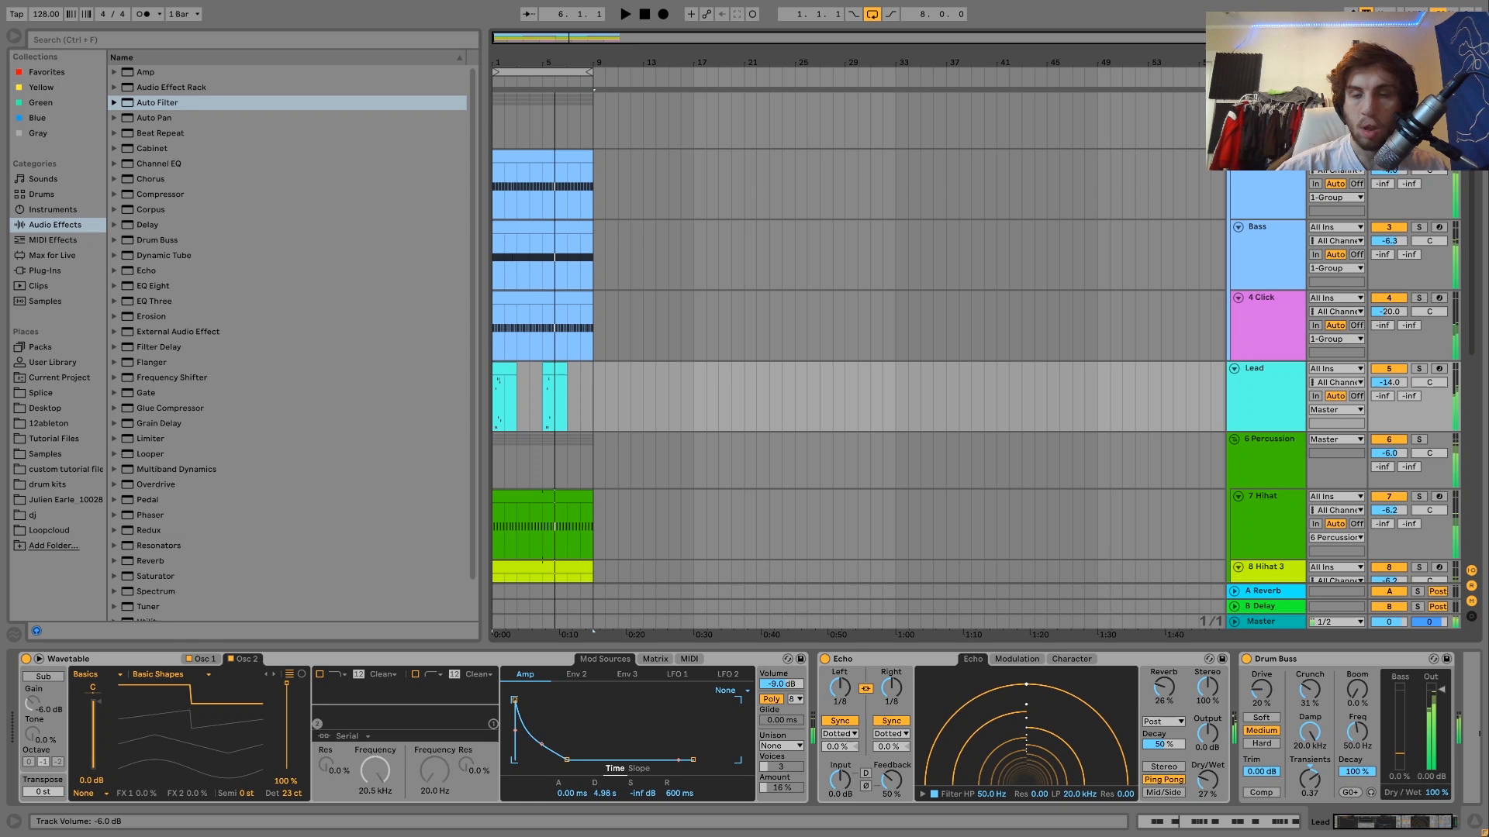
pyautogui.click(646, 17)
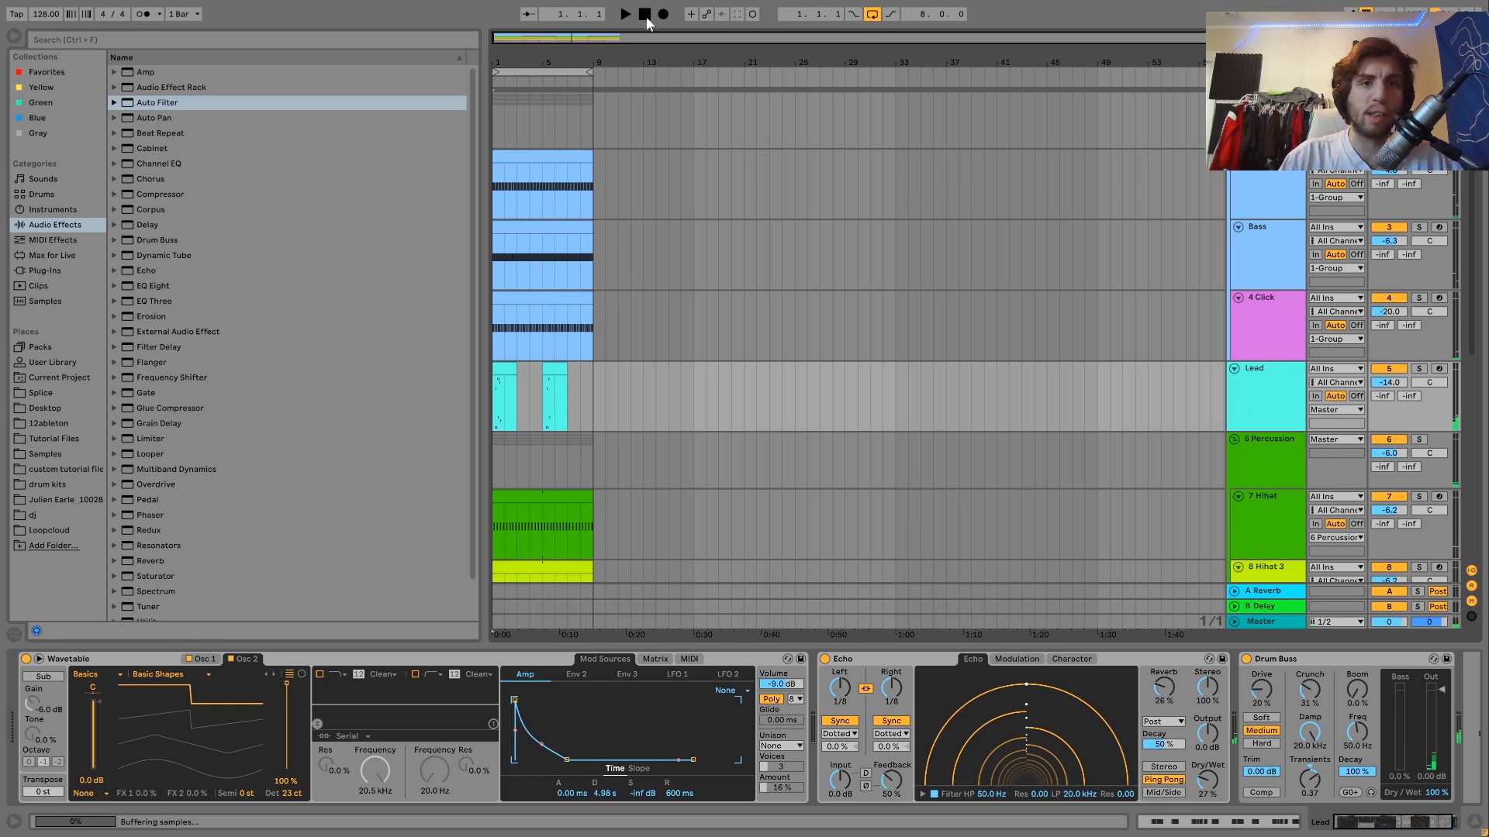
# Select the Kick track and play the full groove from the start to listen to the mix
pyautogui.click(1268, 164)
pyautogui.keyDown('shift'); pyautogui.click(1271, 310); pyautogui.keyUp('shift')
pyautogui.click(1268, 164)
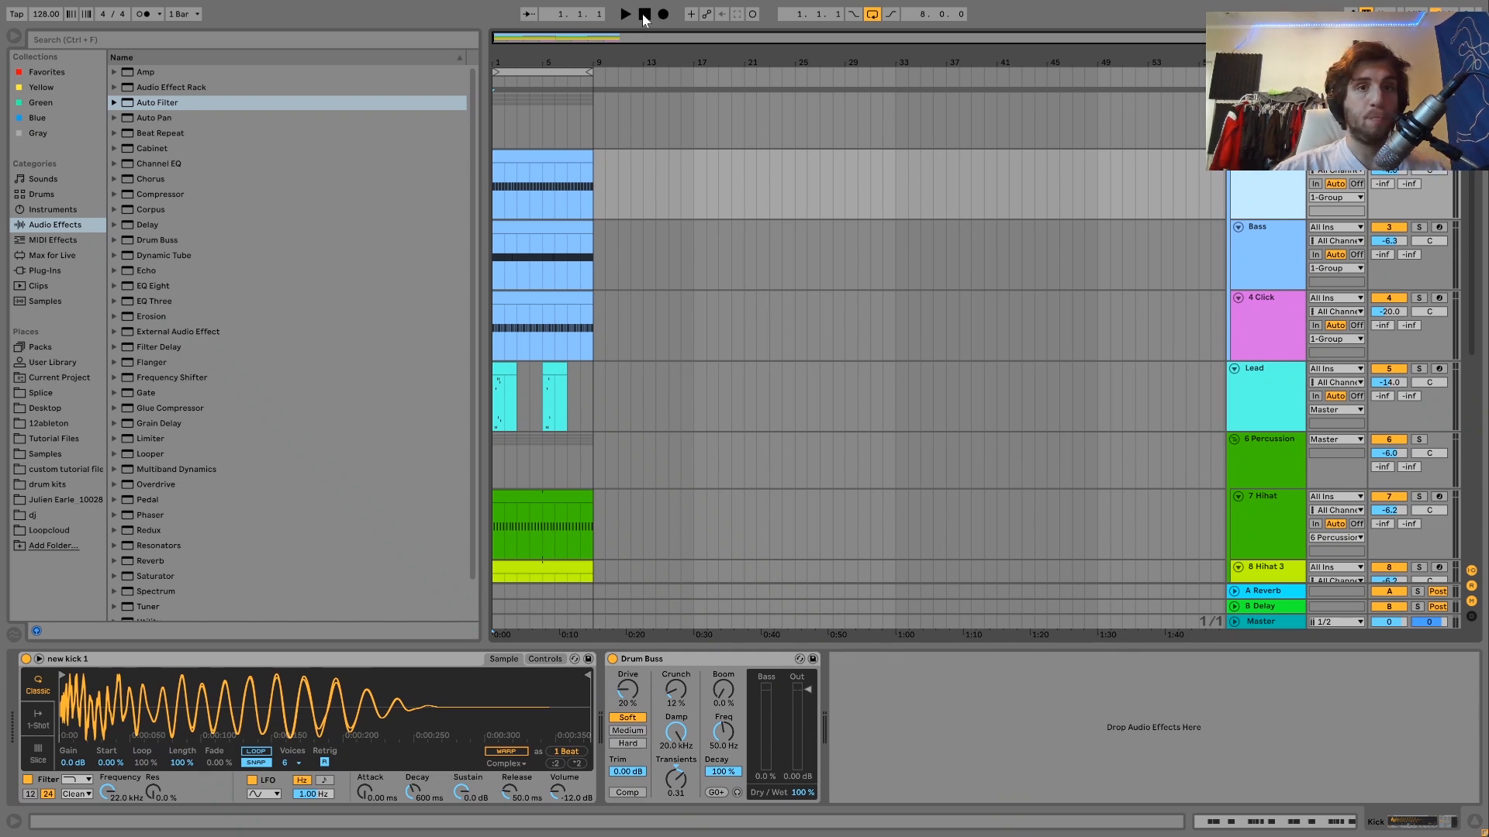
pyautogui.press('space')
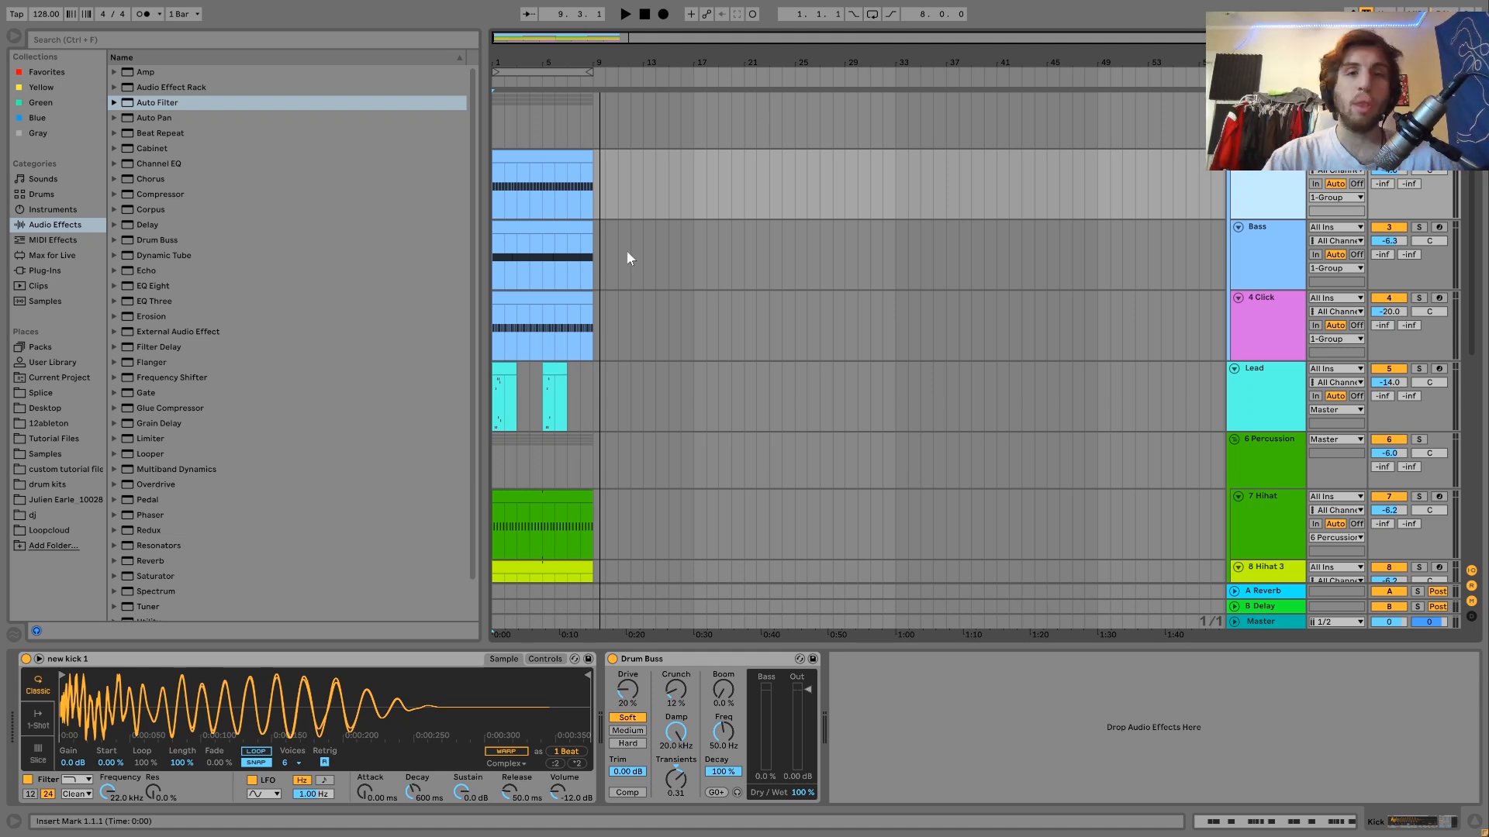
pyautogui.scroll(-5, 628, 256)
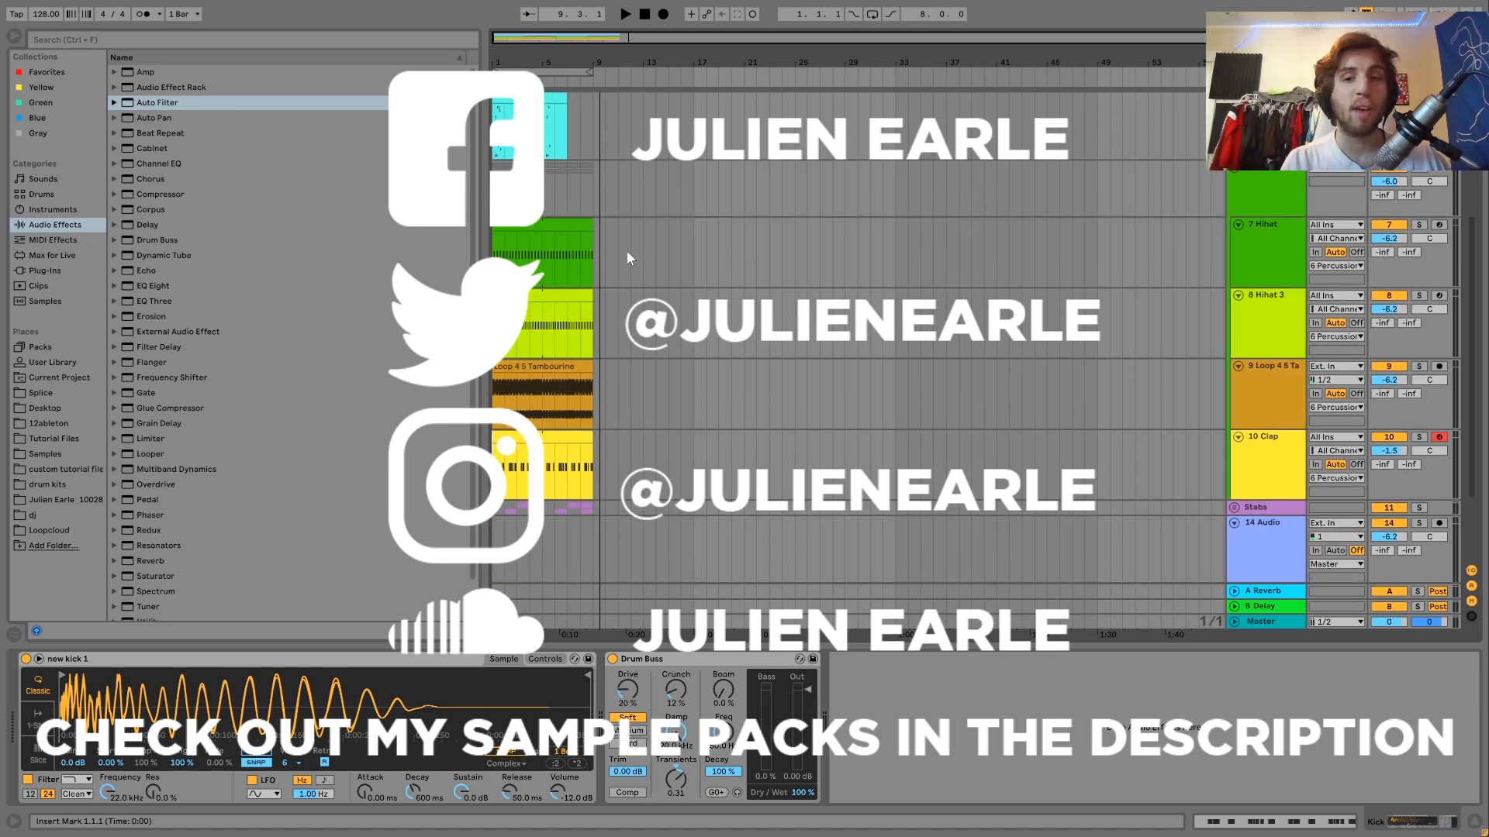
pyautogui.scroll(5, 628, 259)
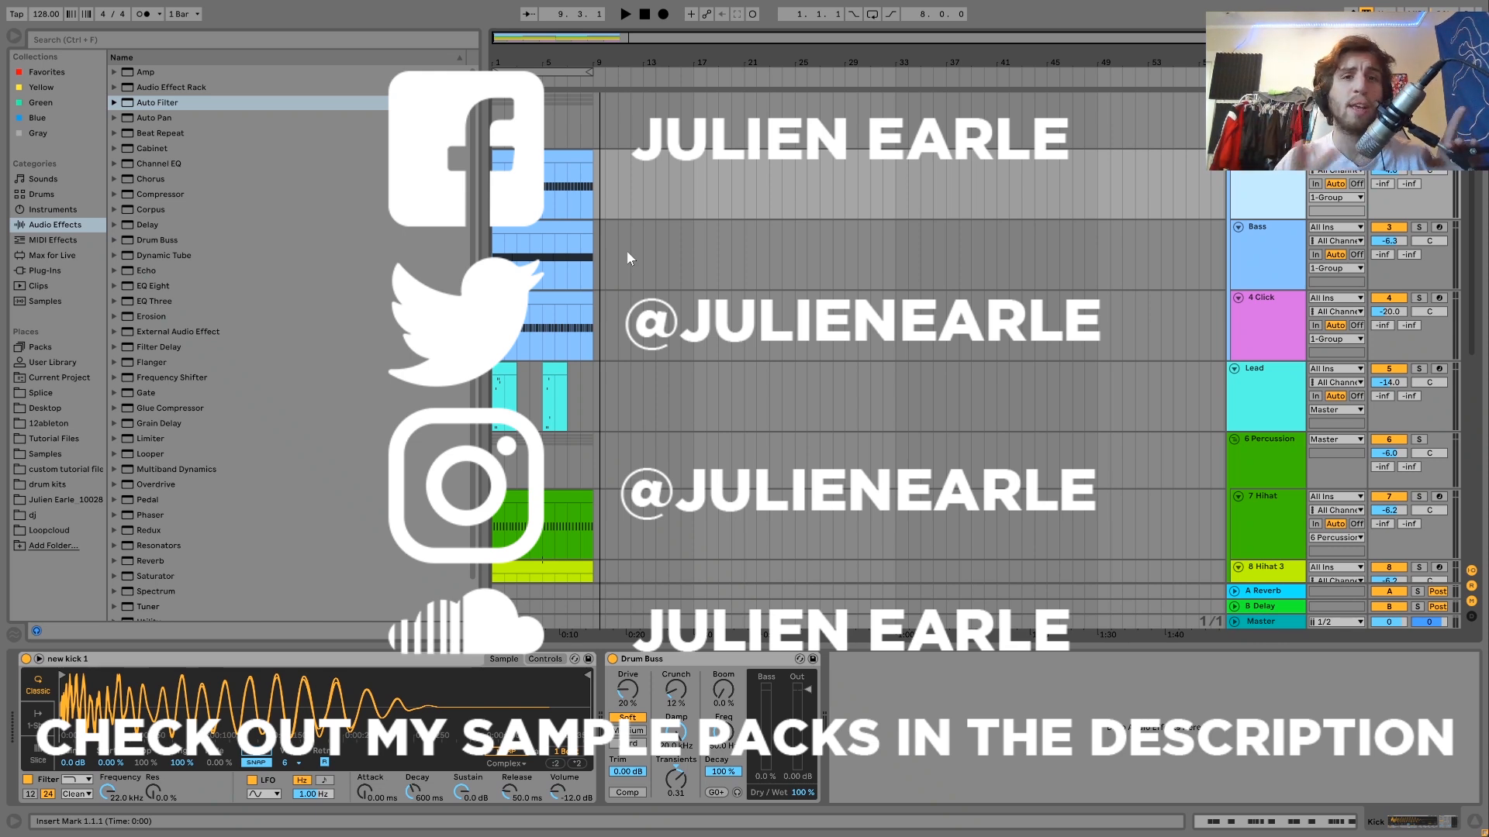
pyautogui.click(626, 250)
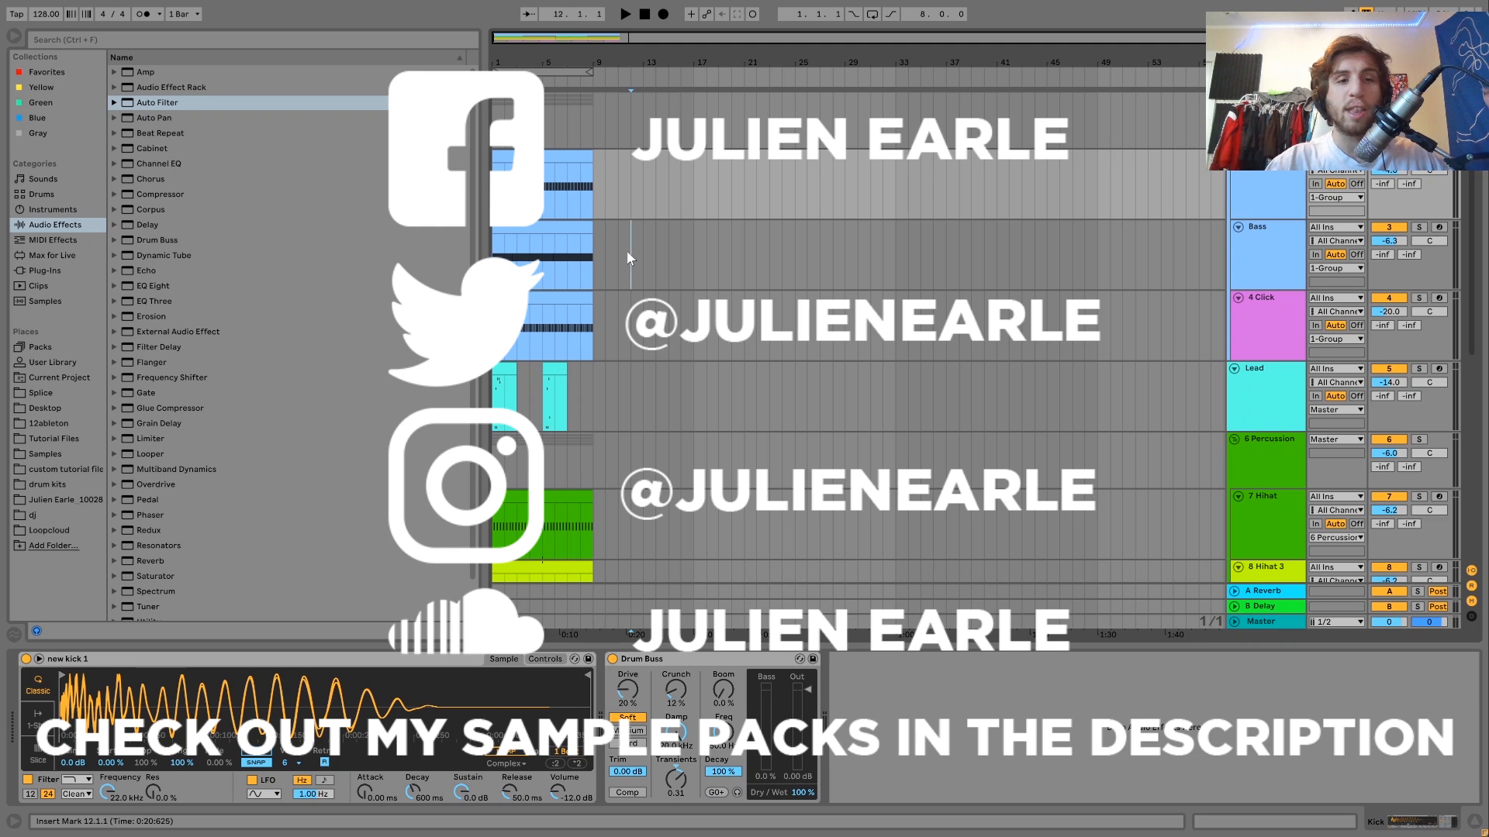
pyautogui.scroll(-5, 612, 248)
pyautogui.scroll(4, 498, 239)
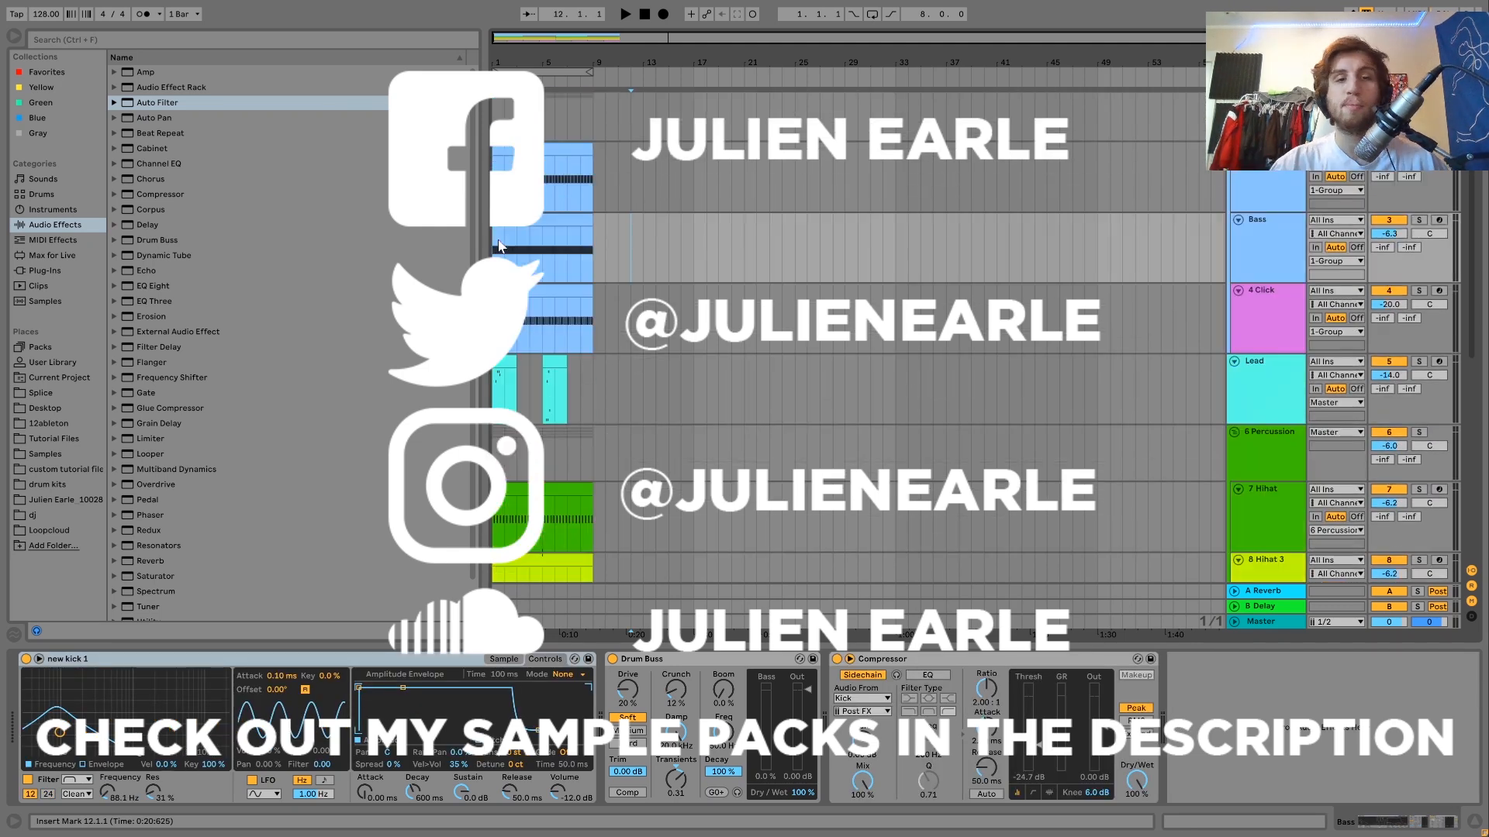